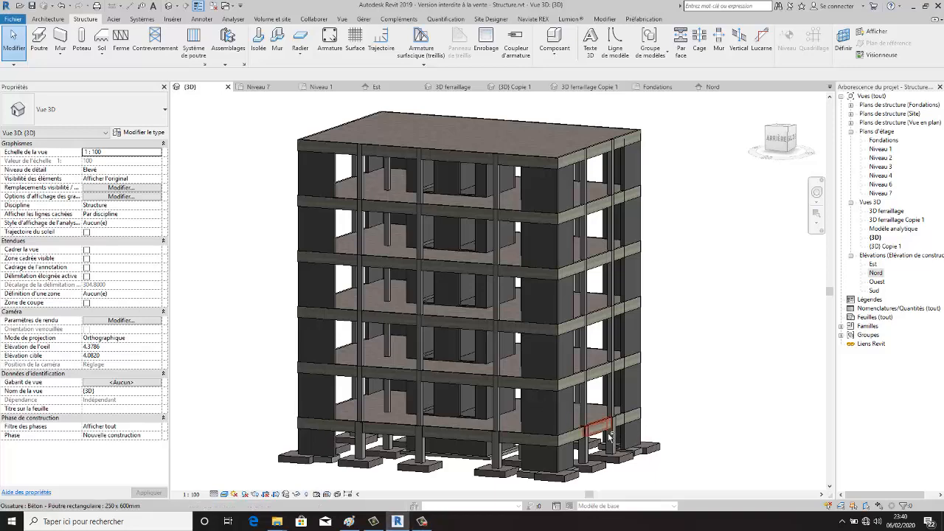
Step: Bring up the Naviate REX reinforcement commands and examine the building's columns and footings in the 3D view
{"action": "middle_click_drag", "start_coordinate": [686, 381], "coordinate": [650, 392], "text": "shift"}
{"action": "scroll", "coordinate": [650, 392], "scroll_direction": "up", "scroll_amount": 3}
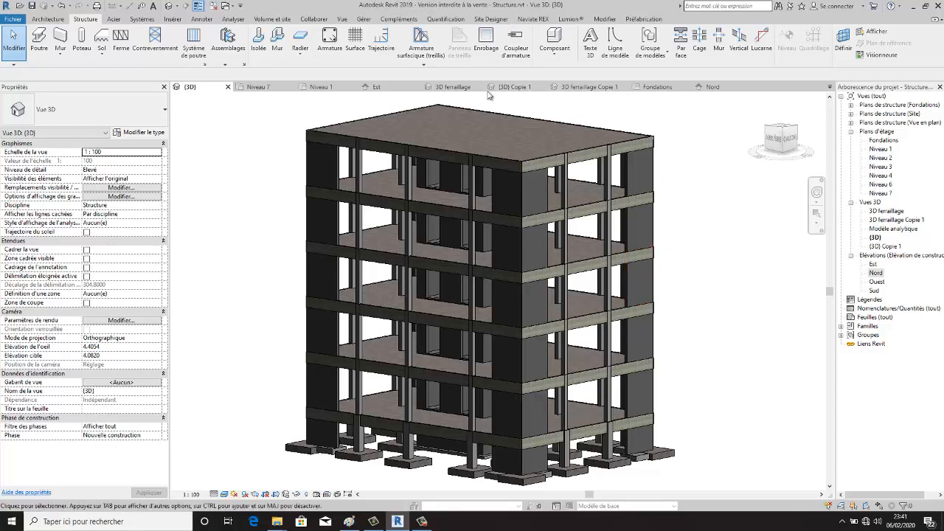
{"action": "left_click", "coordinate": [529, 20]}
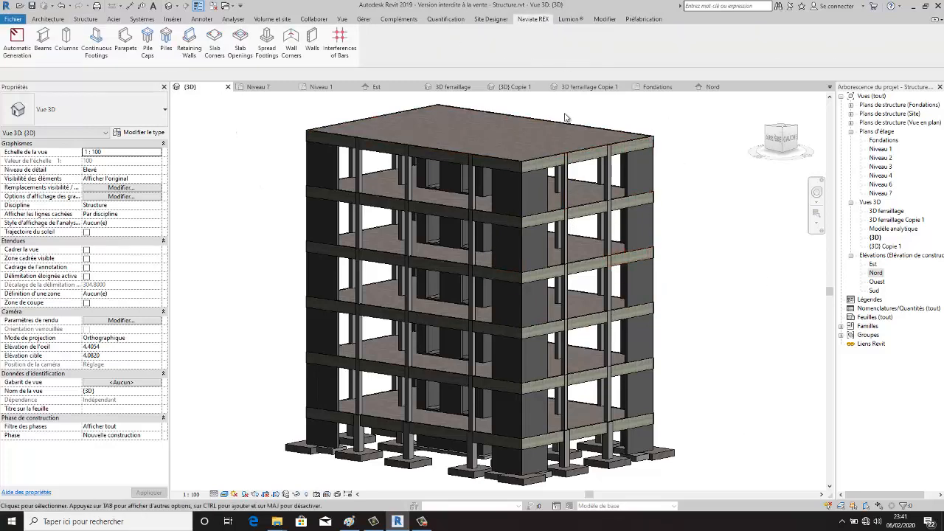
{"action": "scroll", "coordinate": [632, 226], "scroll_direction": "up", "scroll_amount": 2}
{"action": "scroll", "coordinate": [633, 228], "scroll_direction": "down", "scroll_amount": 1}
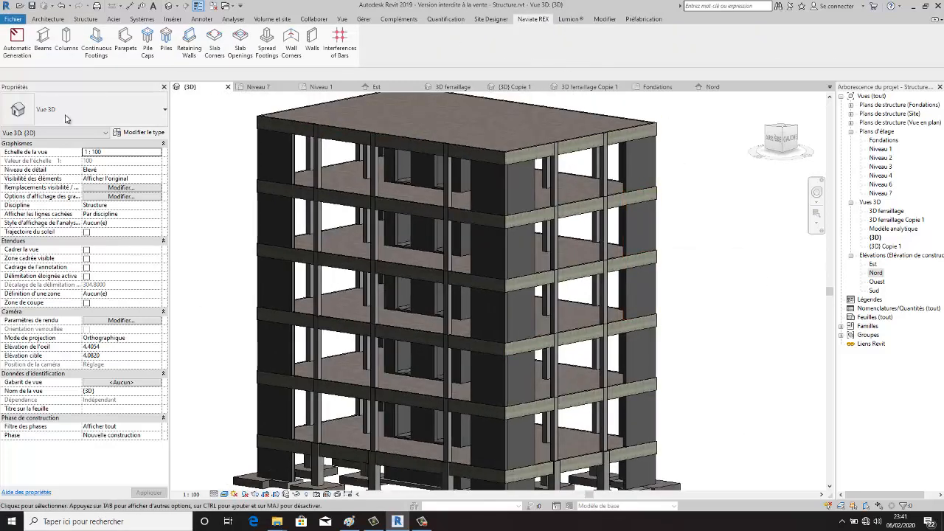
{"action": "scroll", "coordinate": [346, 203], "scroll_direction": "down", "scroll_amount": 1}
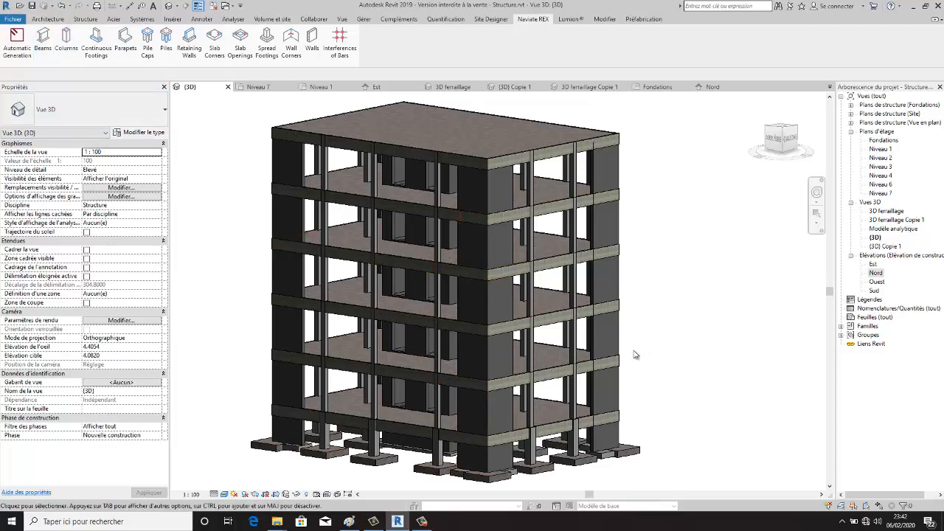
{"action": "scroll", "coordinate": [443, 413], "scroll_direction": "down", "scroll_amount": 2}
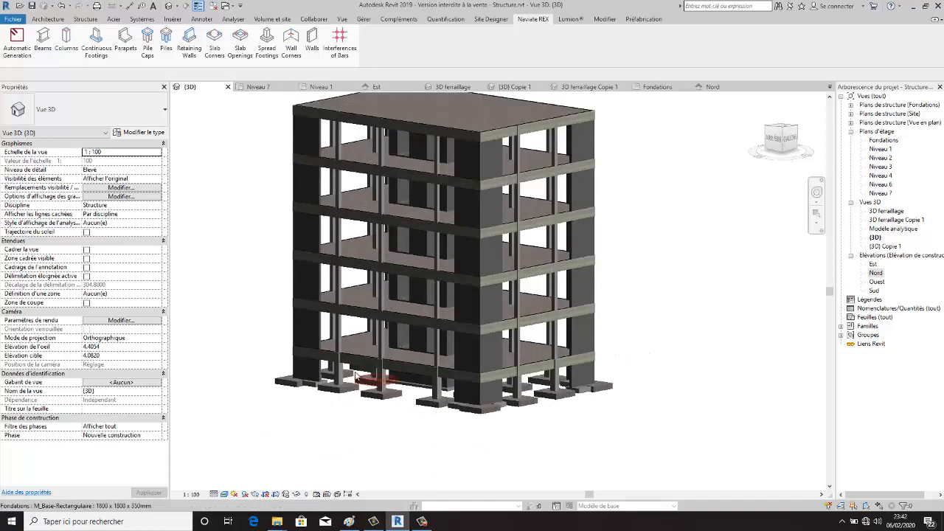
{"action": "scroll", "coordinate": [355, 376], "scroll_direction": "up", "scroll_amount": 5}
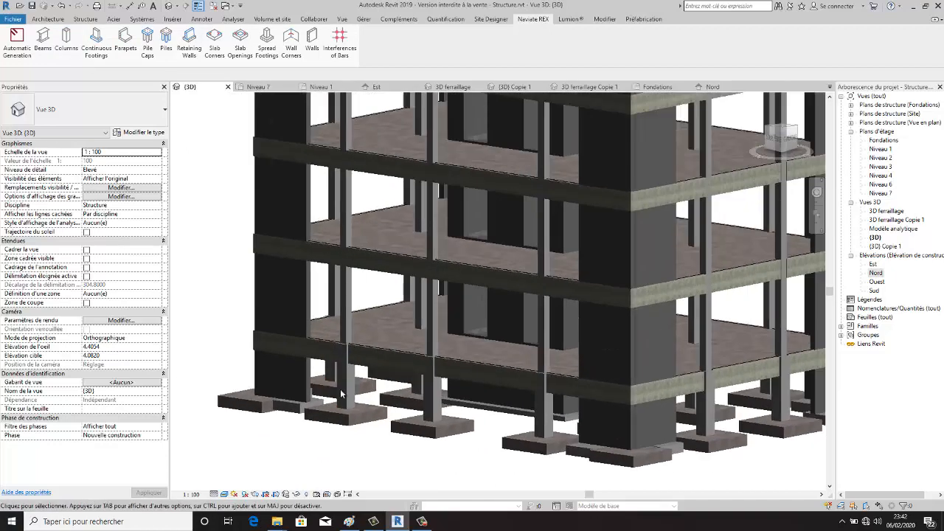
{"action": "scroll", "coordinate": [361, 413], "scroll_direction": "down", "scroll_amount": 2}
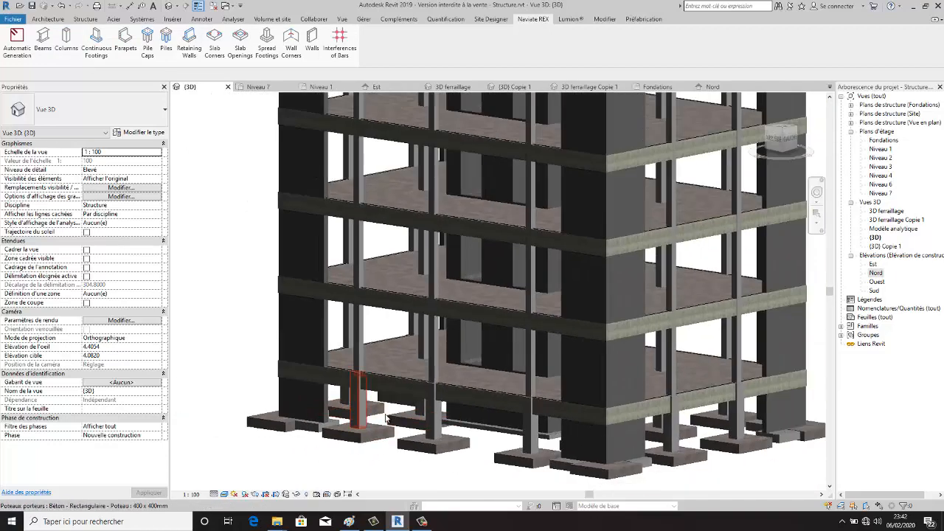
{"action": "middle_click_drag", "start_coordinate": [385, 418], "coordinate": [366, 336], "text": "shift"}
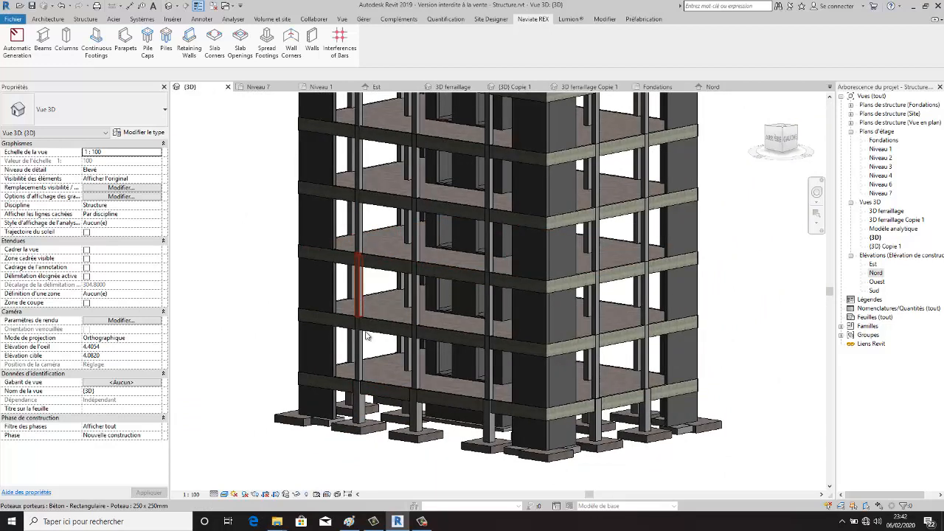
{"action": "scroll", "coordinate": [367, 313], "scroll_direction": "up", "scroll_amount": 1}
{"action": "scroll", "coordinate": [357, 295], "scroll_direction": "down", "scroll_amount": 1}
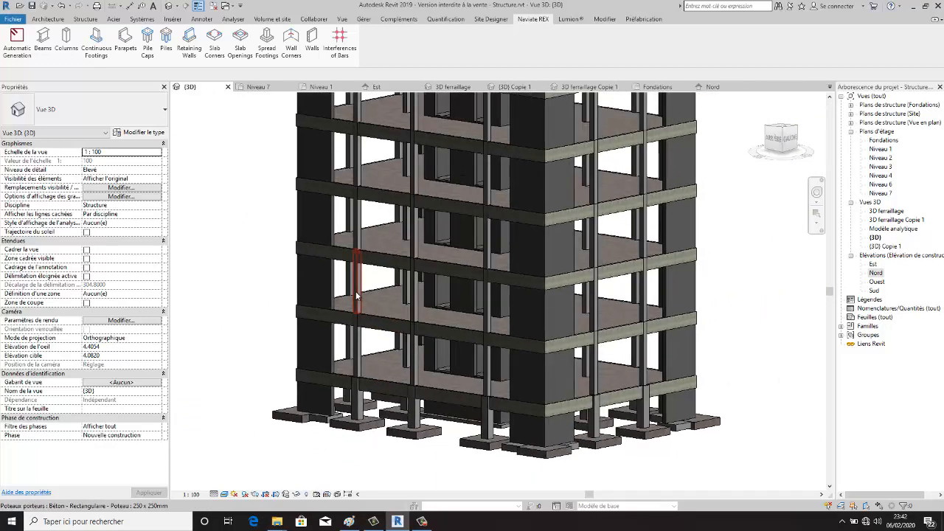
Step: Select all 250 x 250 mm columns visible in the view to review them, and clear the selection
{"action": "scroll", "coordinate": [357, 296], "scroll_direction": "up", "scroll_amount": 2}
{"action": "left_click", "coordinate": [357, 296]}
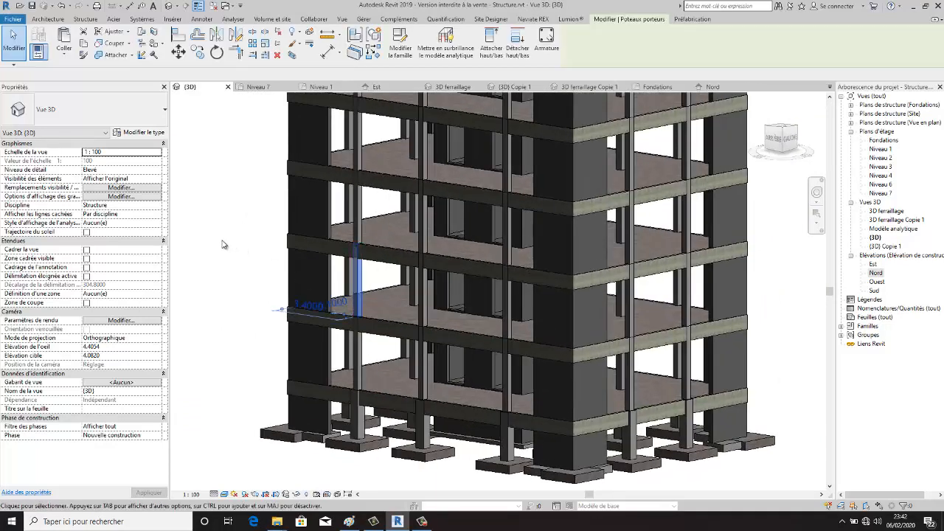
{"action": "right_click", "coordinate": [219, 241]}
{"action": "mouse_move", "coordinate": [374, 368]}
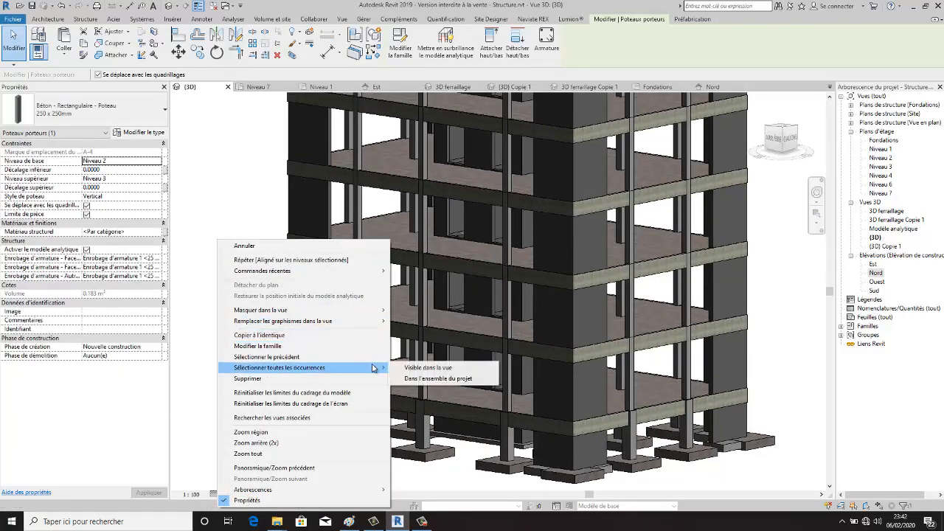
{"action": "left_click", "coordinate": [410, 367]}
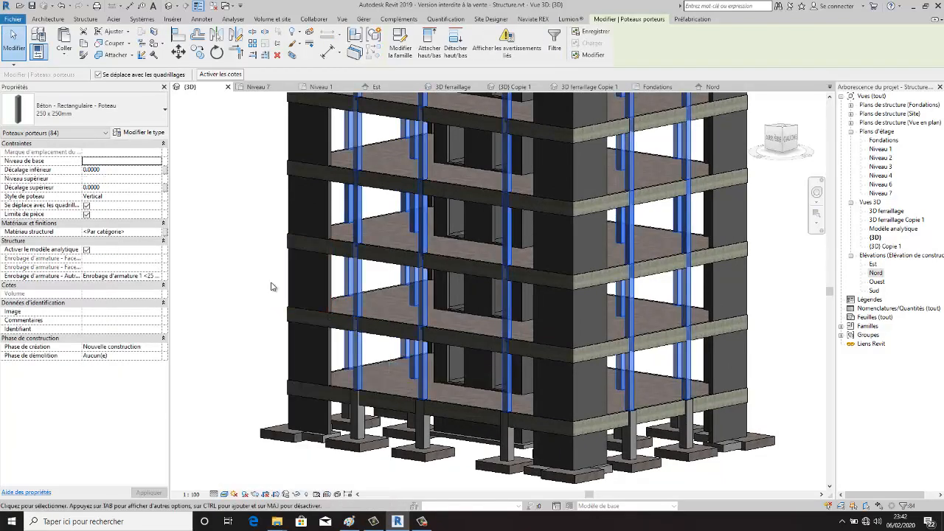
{"action": "scroll", "coordinate": [271, 286], "scroll_direction": "down", "scroll_amount": 2}
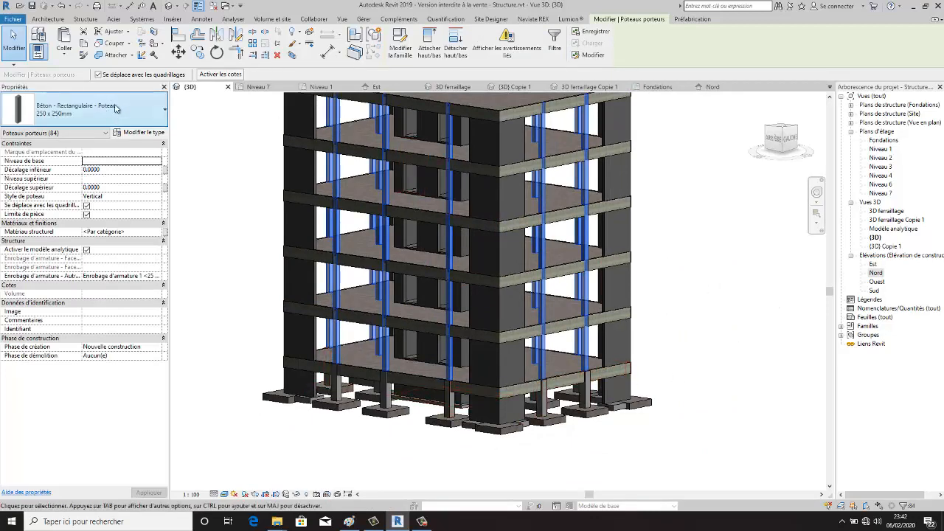
{"action": "left_click", "coordinate": [231, 148]}
Step: Check the type and level constraints of a 400 x 400 mm column standing on a footing
{"action": "scroll", "coordinate": [392, 363], "scroll_direction": "up", "scroll_amount": 2}
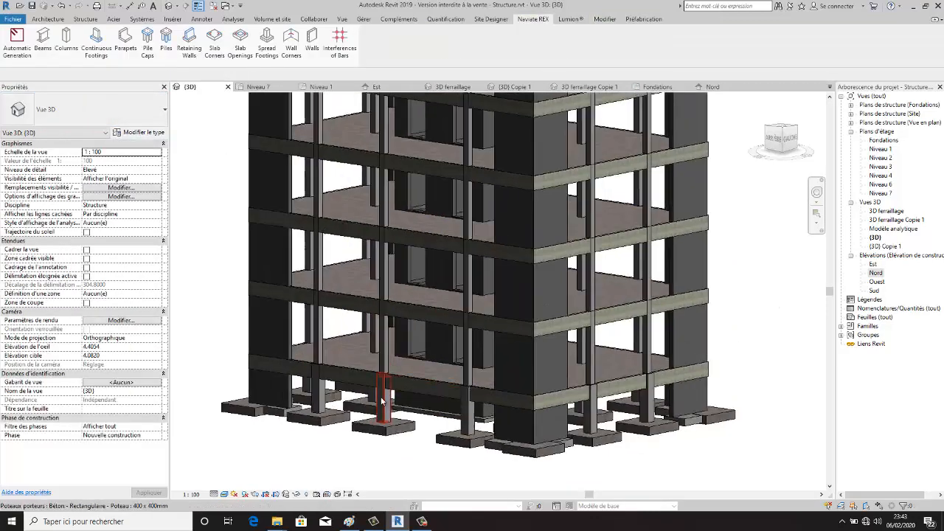
{"action": "left_click", "coordinate": [383, 399]}
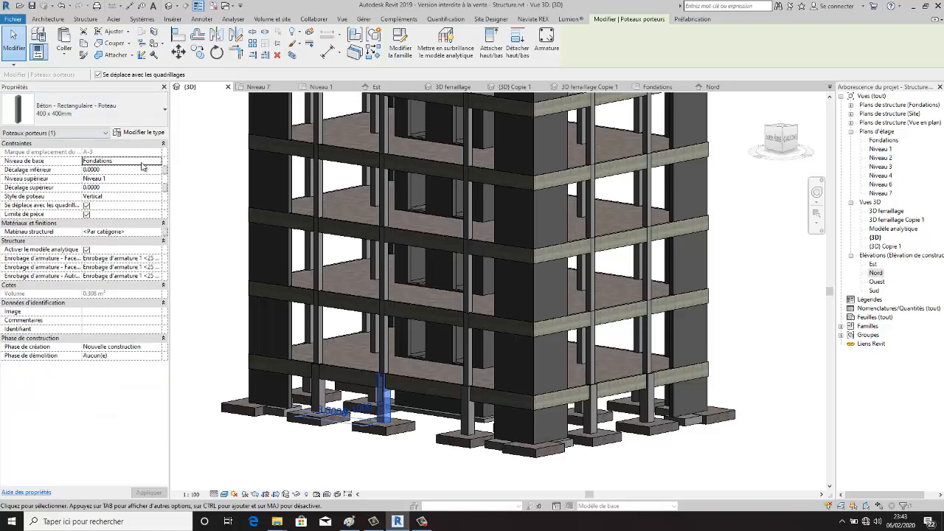
{"action": "scroll", "coordinate": [561, 271], "scroll_direction": "down", "scroll_amount": 1}
{"action": "scroll", "coordinate": [472, 402], "scroll_direction": "up", "scroll_amount": 1}
{"action": "left_click", "coordinate": [456, 410]}
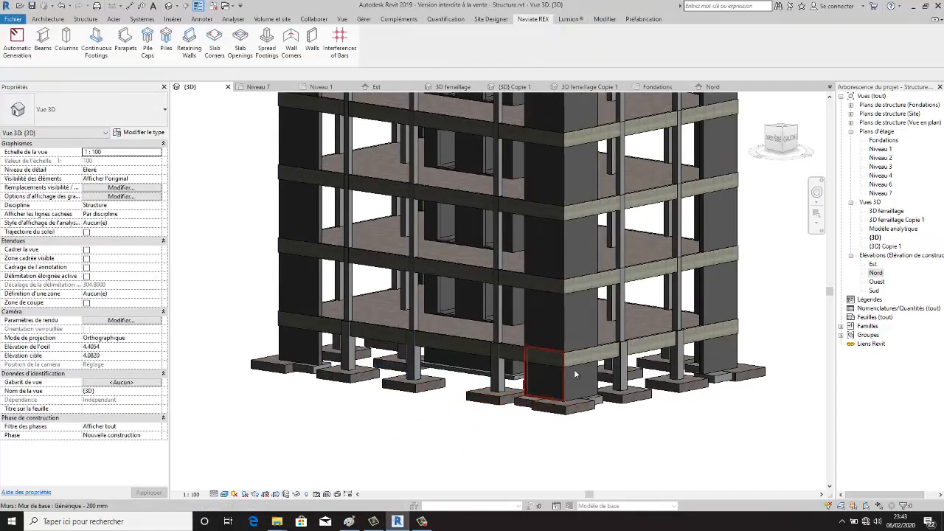
Step: Start the REX column reinforcement for a 400 x 400 mm column between Fondations and Niveau 1
{"action": "scroll", "coordinate": [419, 354], "scroll_direction": "up", "scroll_amount": 2}
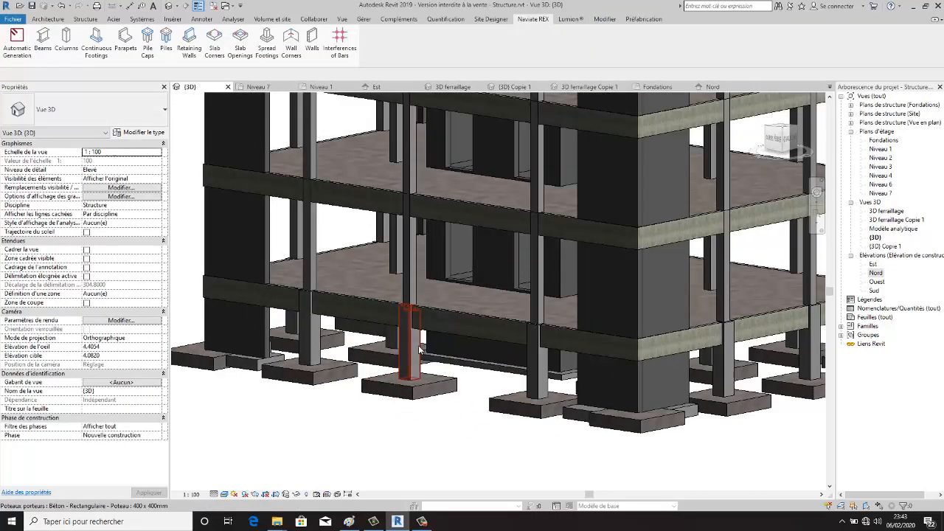
{"action": "left_click", "coordinate": [410, 345]}
{"action": "scroll", "coordinate": [443, 369], "scroll_direction": "down", "scroll_amount": 2}
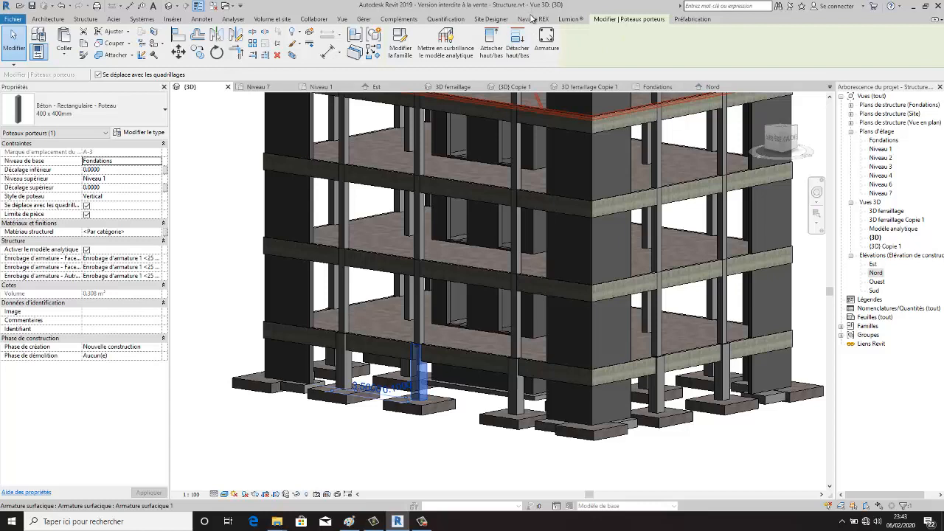
{"action": "left_click", "coordinate": [533, 19]}
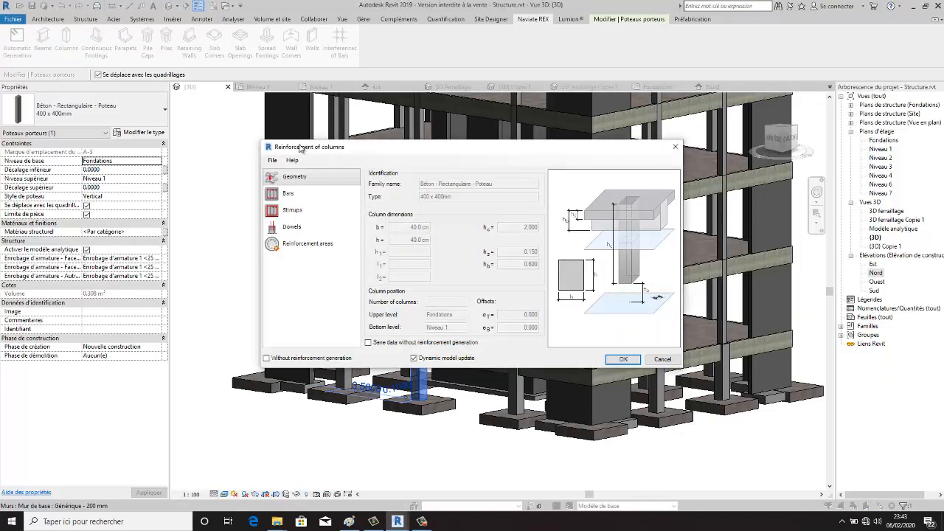
{"action": "left_click_drag", "start_coordinate": [343, 152], "coordinate": [287, 144]}
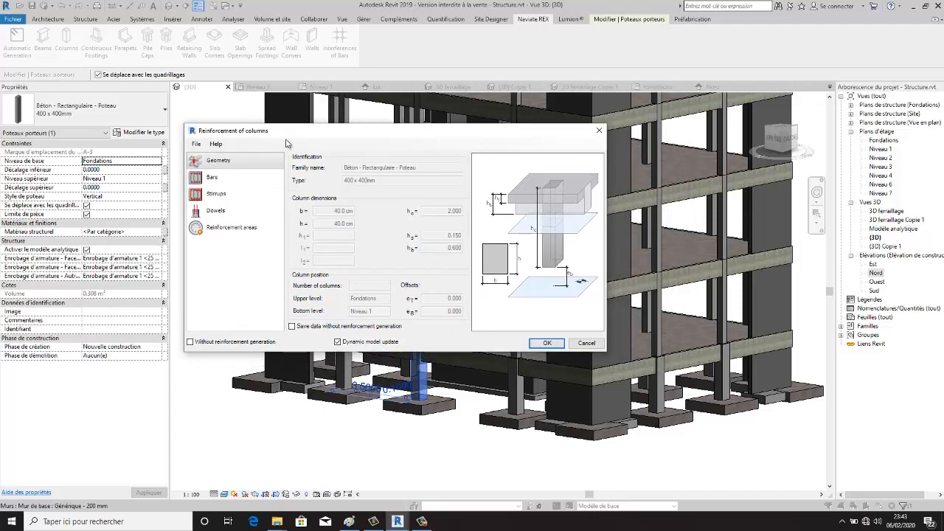
Step: Set the column's longitudinal bars to HA16 (Fe400) with 3 bars along each side
{"action": "left_click", "coordinate": [221, 177]}
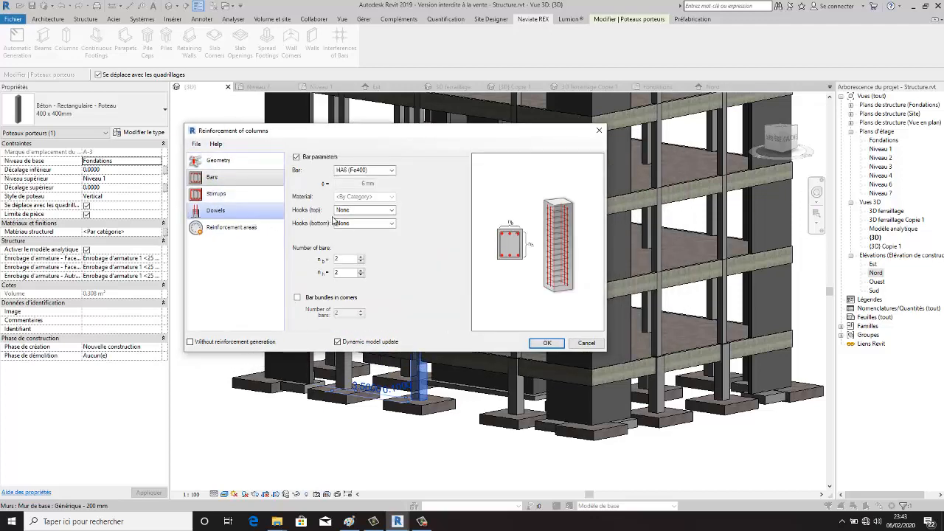
{"action": "left_click", "coordinate": [366, 171]}
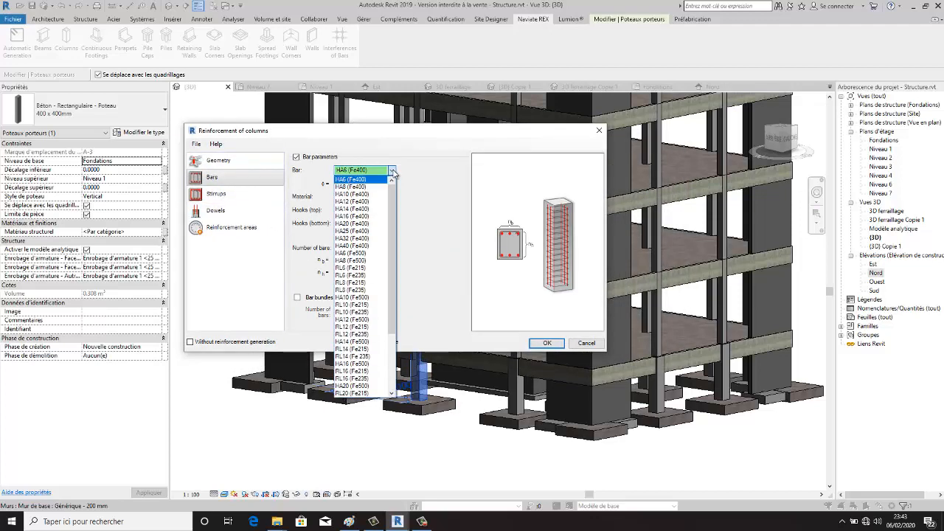
{"action": "left_click", "coordinate": [368, 217]}
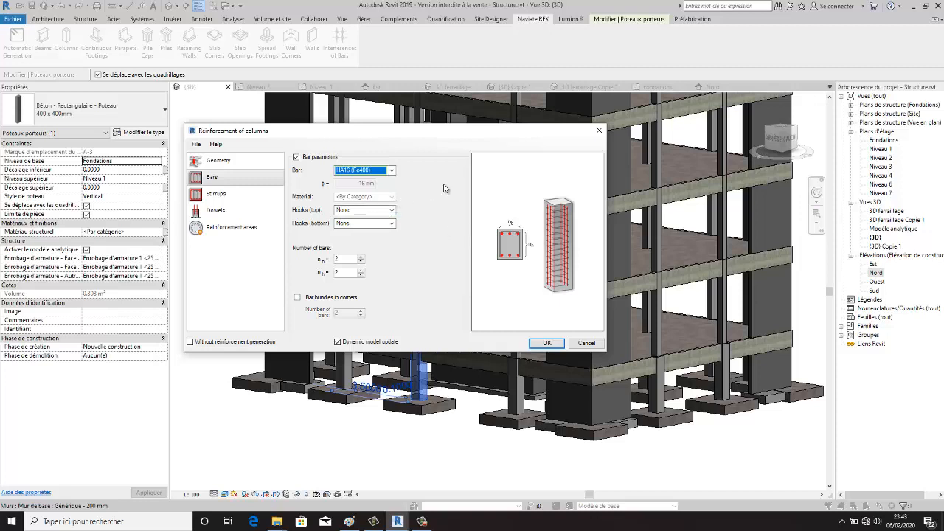
{"action": "left_click", "coordinate": [361, 259]}
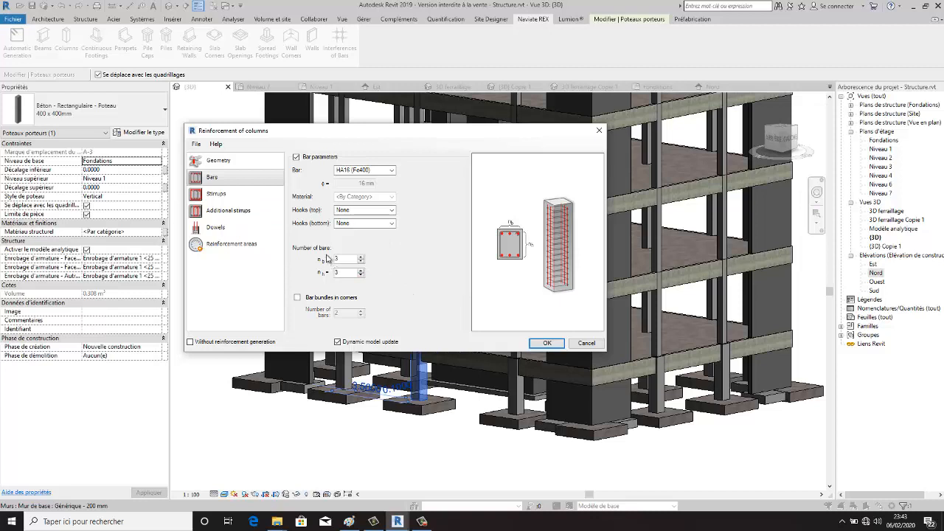
Step: Define the main stirrups as HA8 (Fe400) at 150 mm spacing, keeping the closed rectangular type and uniform distribution
{"action": "left_click", "coordinate": [214, 194]}
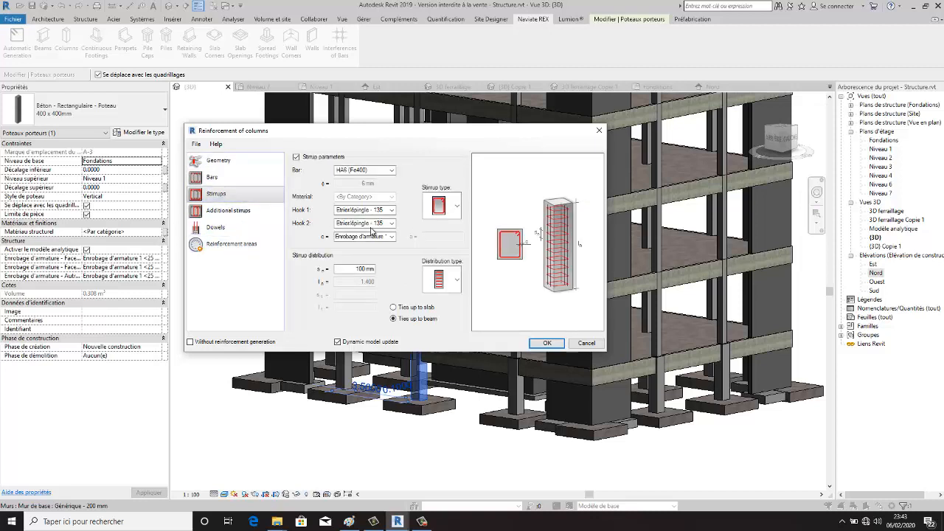
{"action": "left_click", "coordinate": [393, 171]}
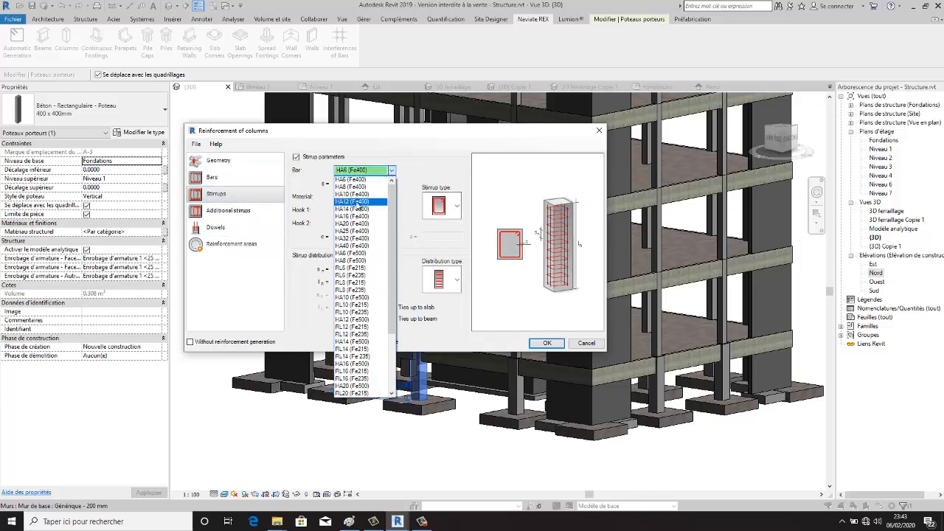
{"action": "left_click", "coordinate": [378, 198]}
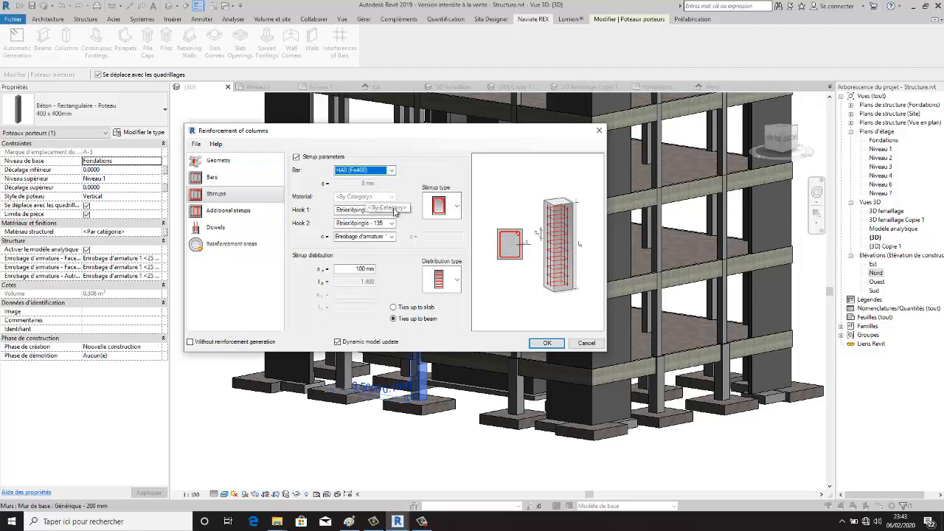
{"action": "left_click", "coordinate": [454, 208]}
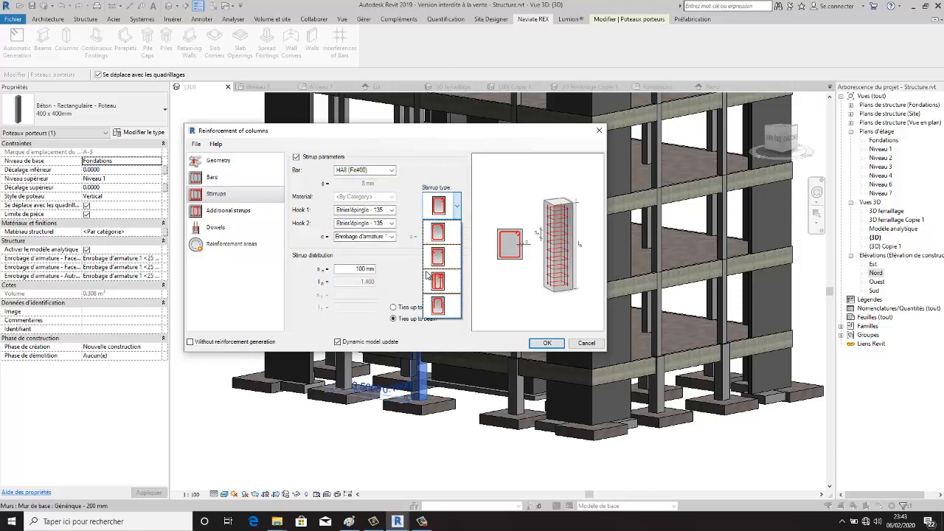
{"action": "left_click", "coordinate": [443, 225]}
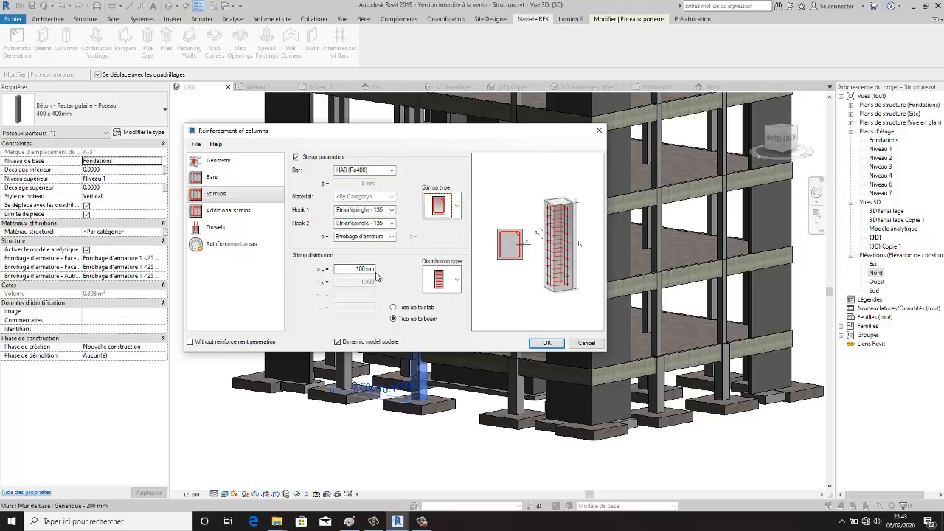
{"action": "left_click", "coordinate": [458, 283]}
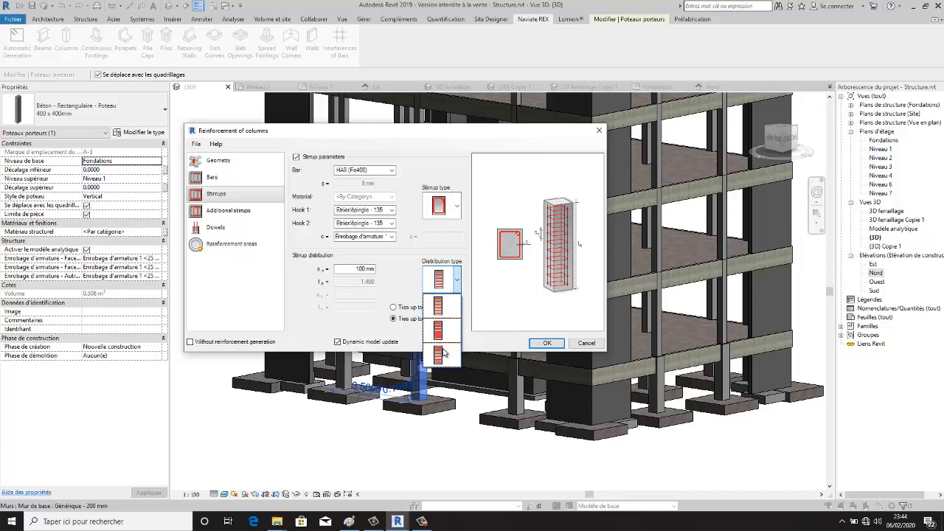
{"action": "left_click", "coordinate": [448, 281]}
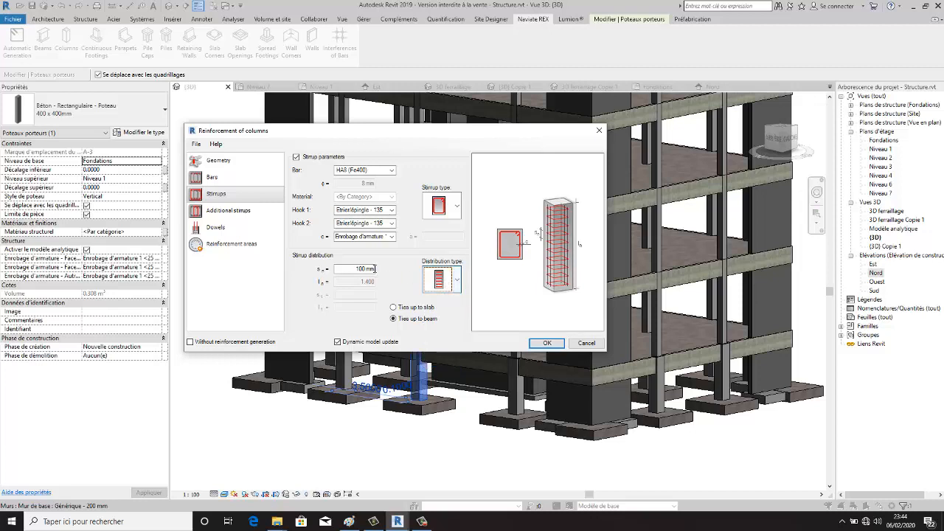
{"action": "left_click", "coordinate": [363, 268]}
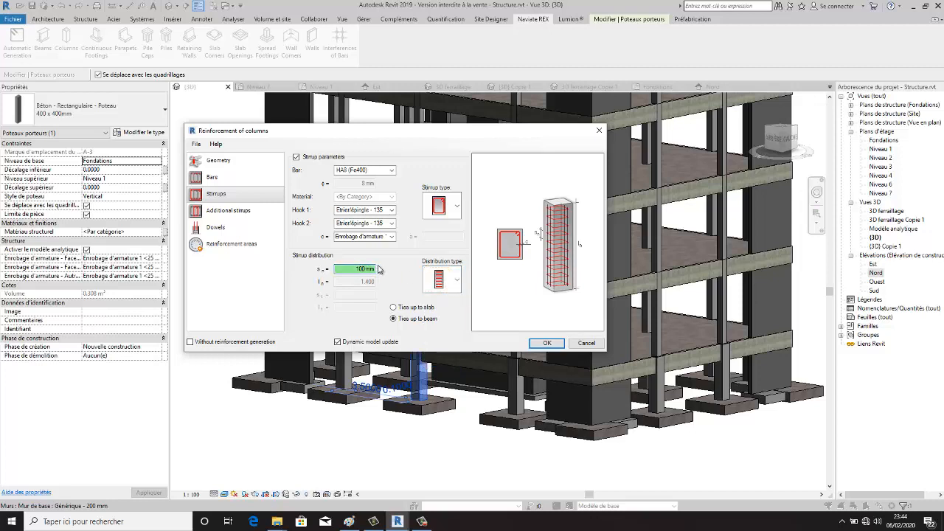
{"action": "double_click", "coordinate": [379, 269]}
{"action": "type", "text": "150 mm"}
Step: Add two additional stirrups as single crossties, one vertical and one horizontal, through the middle bars of the section
{"action": "left_click", "coordinate": [246, 212]}
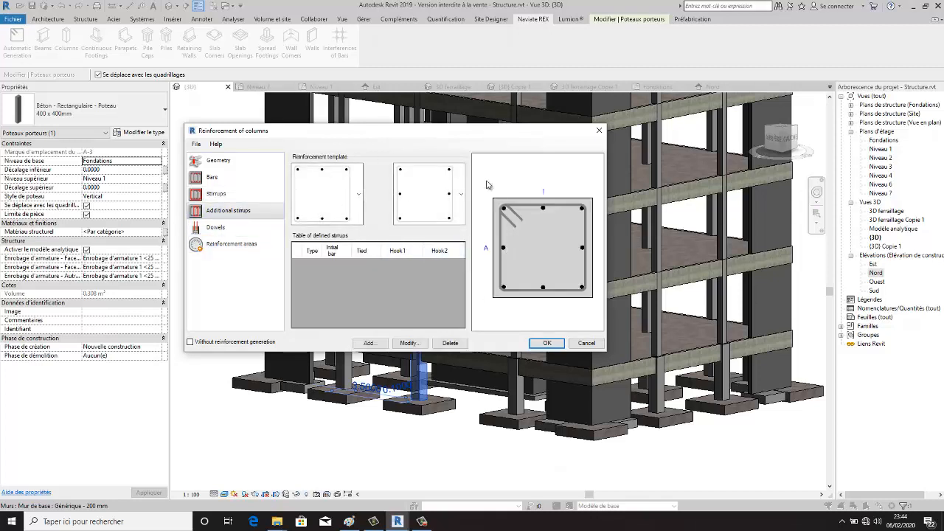
{"action": "left_click", "coordinate": [357, 198]}
{"action": "left_click", "coordinate": [339, 295]}
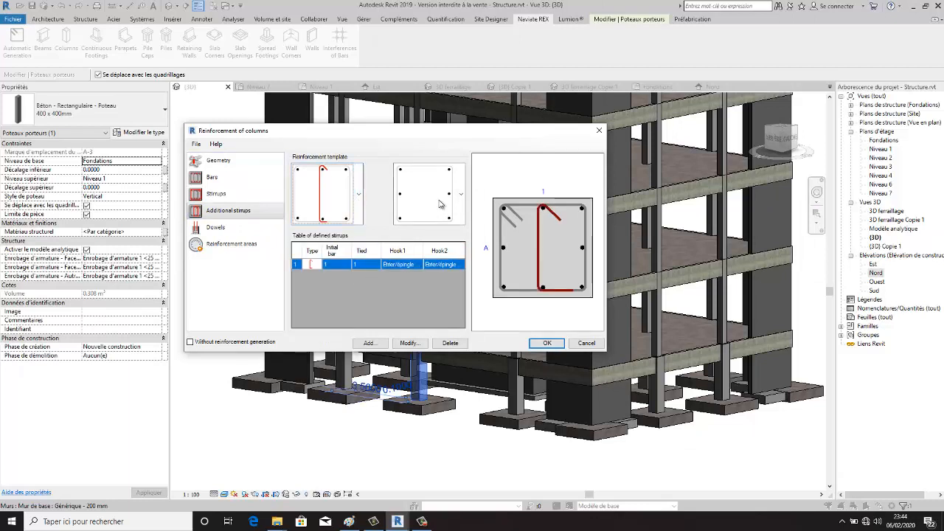
{"action": "left_click", "coordinate": [460, 194]}
{"action": "left_click", "coordinate": [424, 318]}
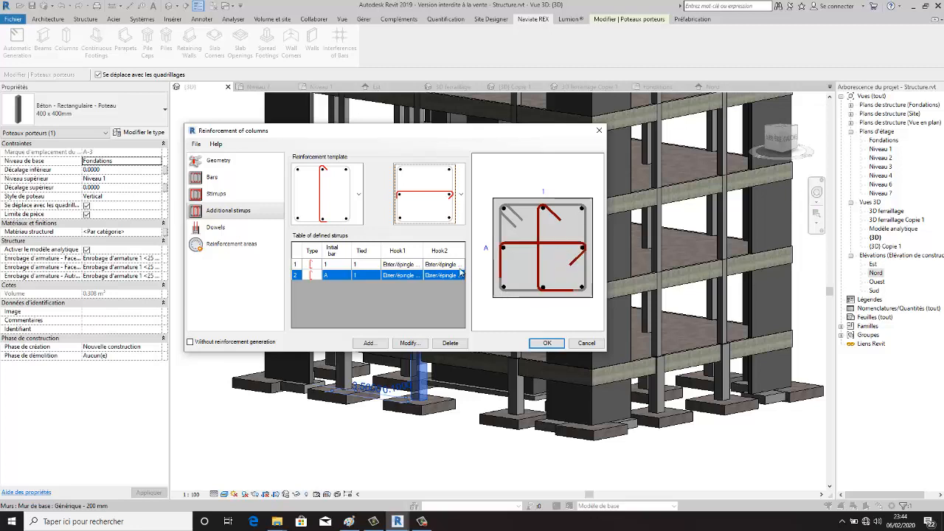
Step: Change the column's dowel type to the bars bent inward before passing into the upper column
{"action": "left_click", "coordinate": [463, 198]}
{"action": "left_click", "coordinate": [464, 198]}
{"action": "left_click", "coordinate": [216, 227]}
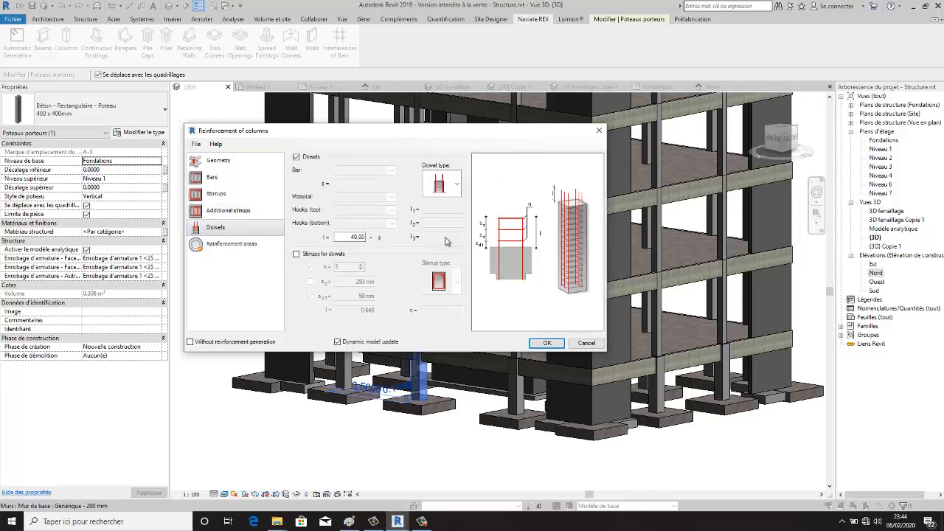
{"action": "left_click", "coordinate": [457, 186]}
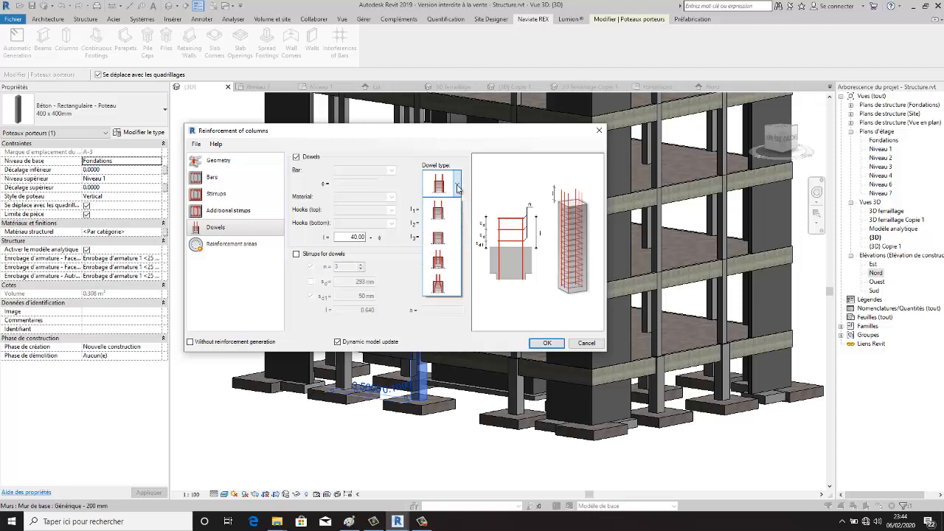
{"action": "left_click", "coordinate": [438, 287]}
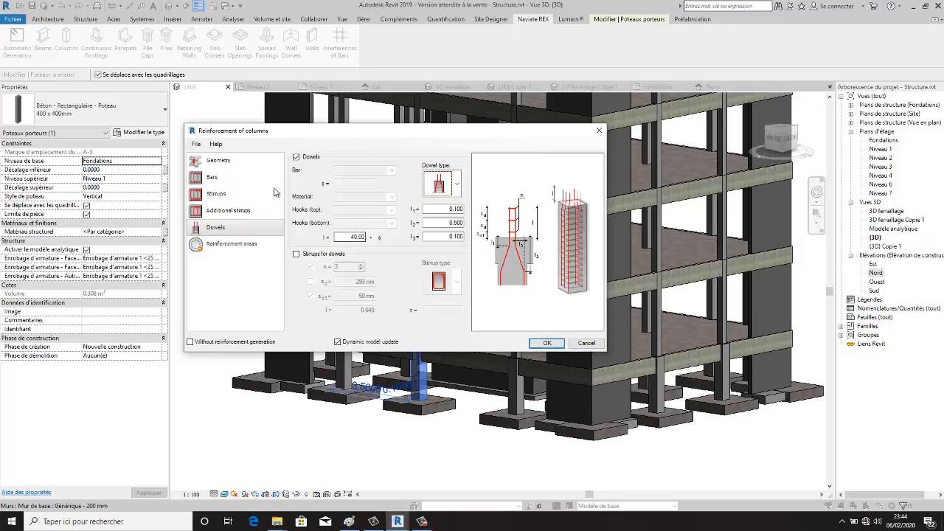
Step: Start saving the reinforcement settings to a file and create a folder named naviate inside Vidéos for it
{"action": "left_click", "coordinate": [196, 144]}
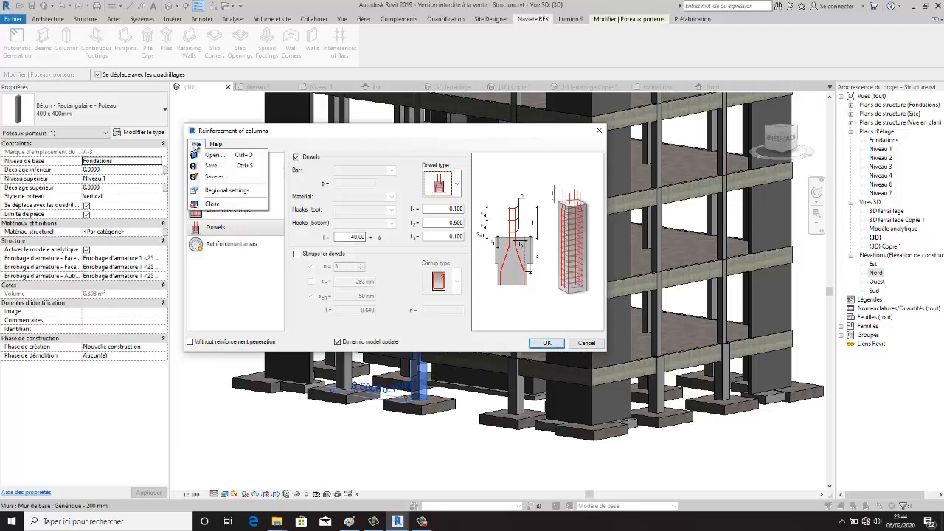
{"action": "left_click", "coordinate": [216, 176]}
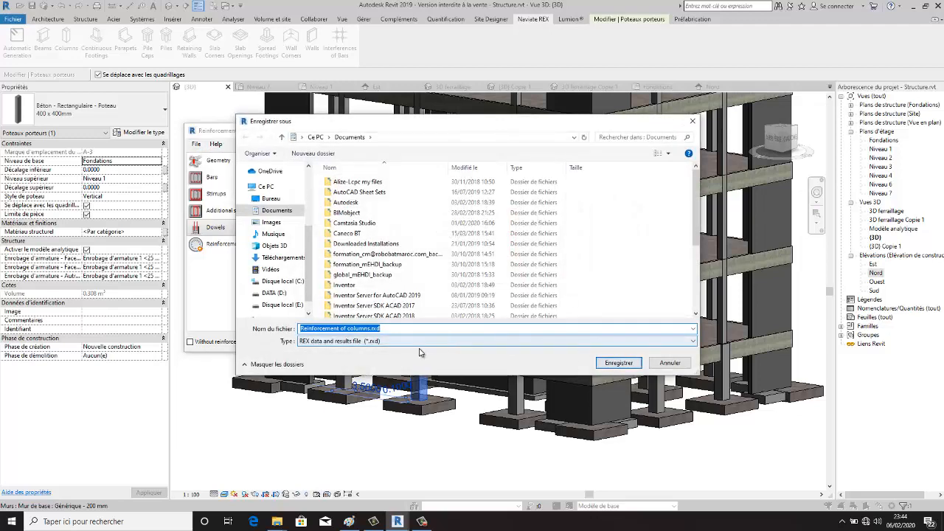
{"action": "left_click", "coordinate": [271, 270]}
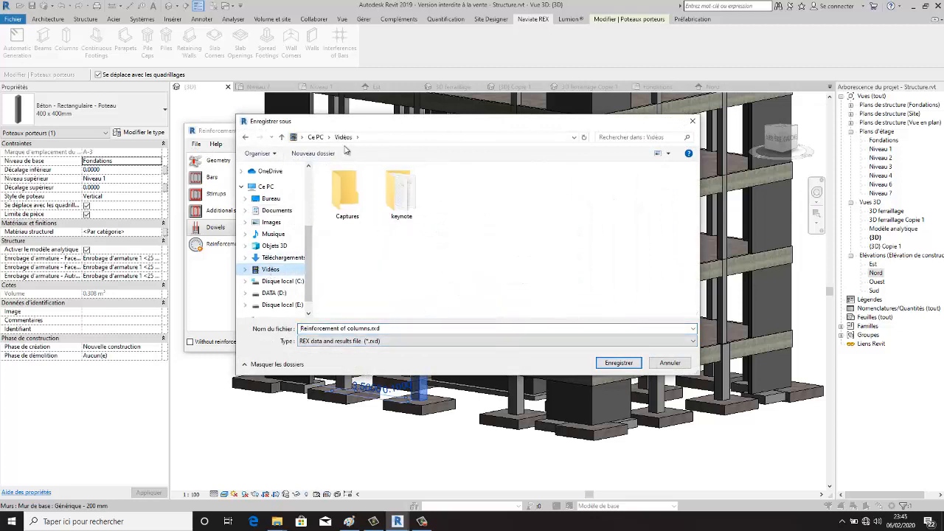
{"action": "left_click", "coordinate": [316, 153]}
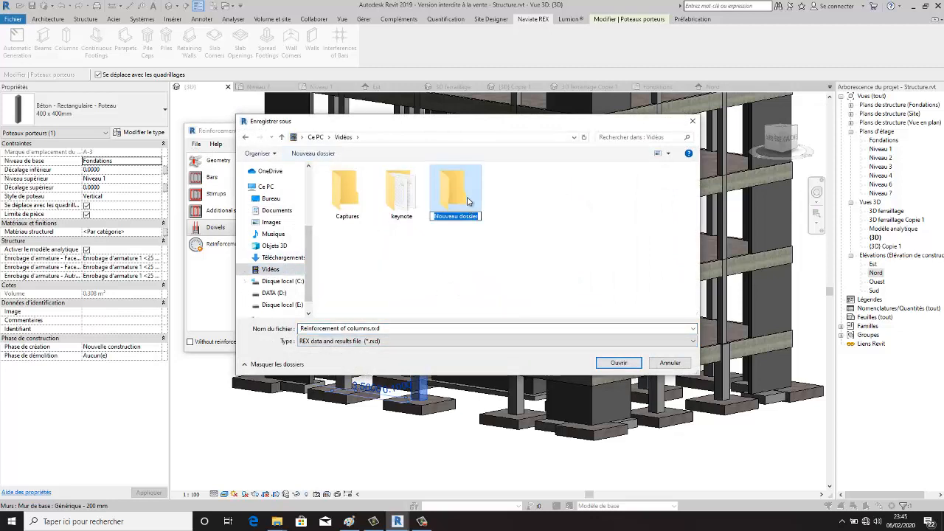
{"action": "type", "text": "naviat"}
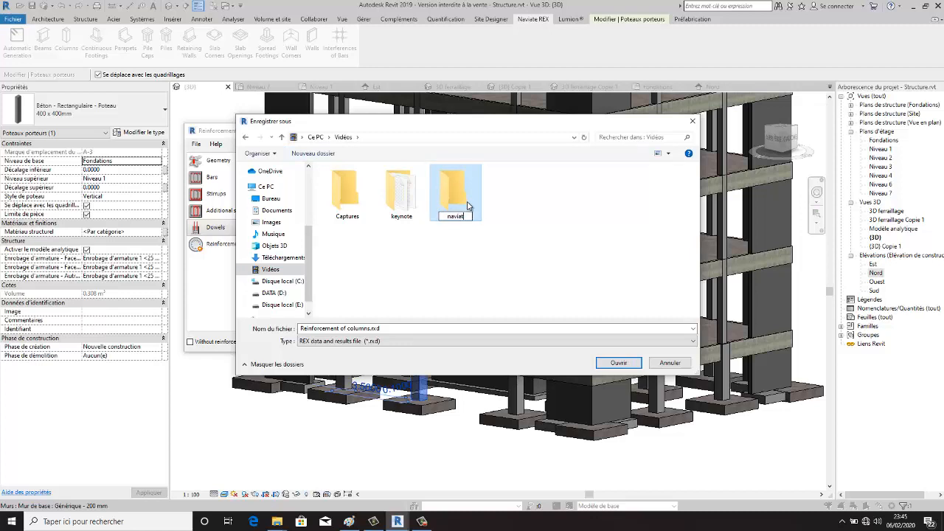
{"action": "type", "text": "e"}
{"action": "key", "text": "Return"}
{"action": "key", "text": "Return"}
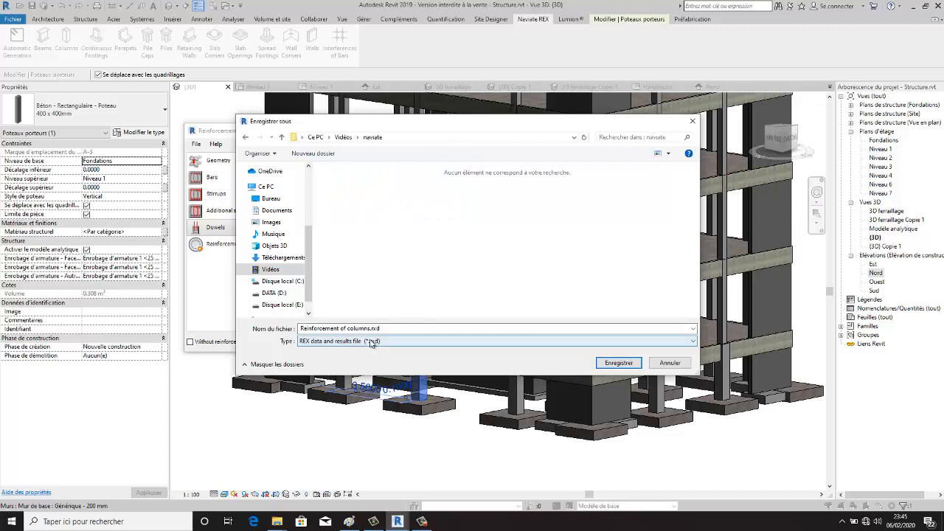
Step: Save the settings as columns.rxd in the naviate folder and generate the column's reinforcement
{"action": "left_click", "coordinate": [348, 329]}
{"action": "left_click", "coordinate": [348, 329]}
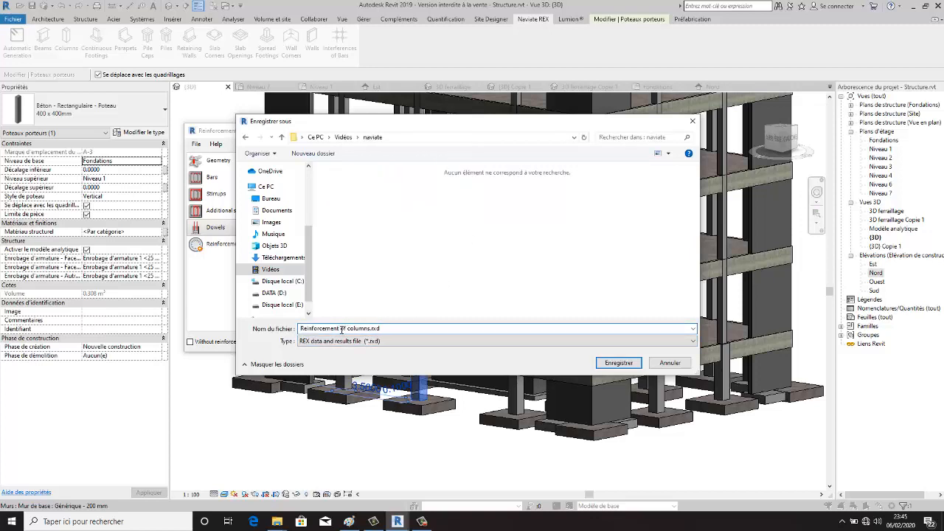
{"action": "left_click_drag", "start_coordinate": [341, 330], "coordinate": [284, 338]}
{"action": "key", "text": "BackSpace"}
{"action": "left_click", "coordinate": [618, 364]}
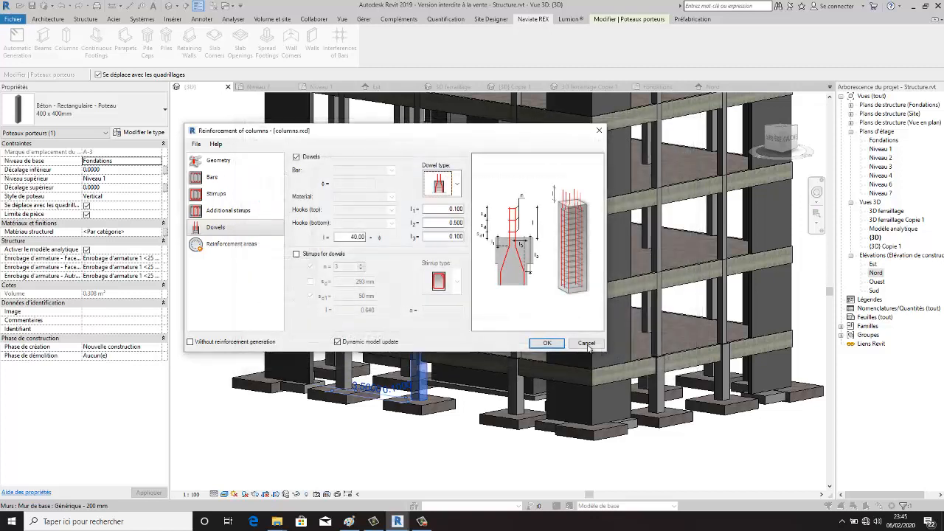
{"action": "left_click", "coordinate": [547, 343]}
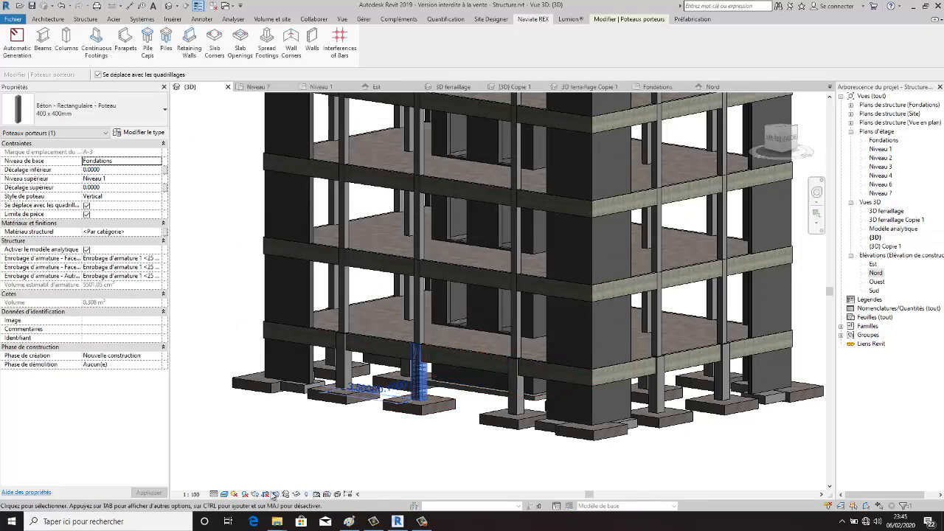
Step: Inspect the generated column rebar with the 3D view in wireframe (Image filaire), and restore the Réaliste style
{"action": "left_click", "coordinate": [225, 494]}
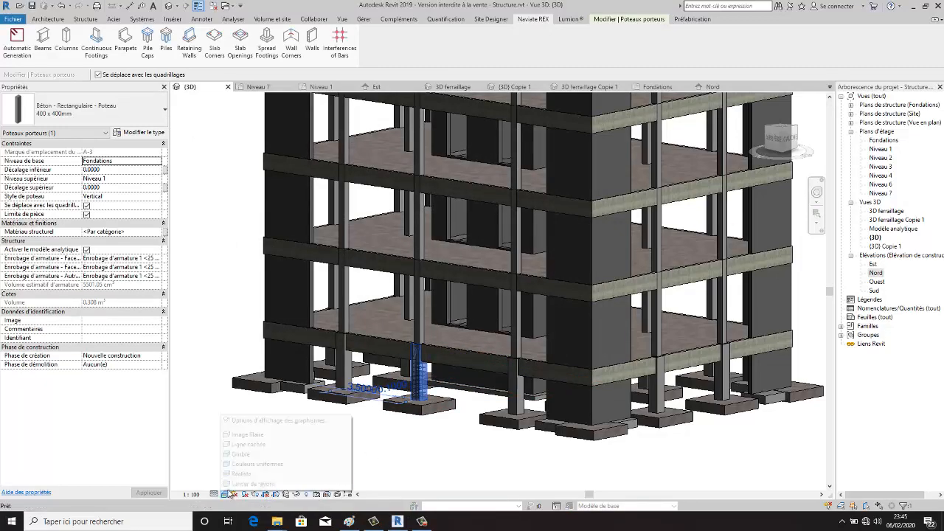
{"action": "left_click", "coordinate": [248, 435]}
{"action": "key", "text": "Escape"}
{"action": "scroll", "coordinate": [431, 456], "scroll_direction": "up", "scroll_amount": 5}
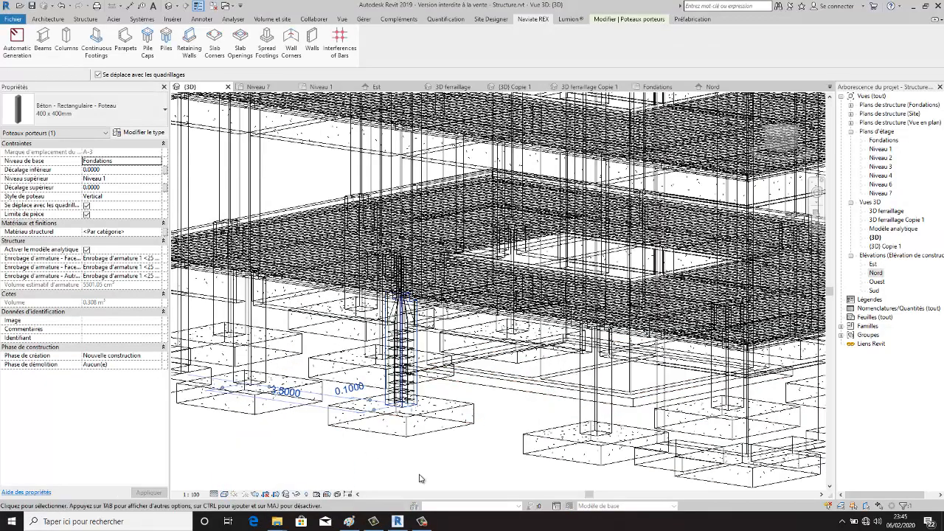
{"action": "scroll", "coordinate": [431, 456], "scroll_direction": "down", "scroll_amount": 3}
{"action": "left_click", "coordinate": [224, 495]}
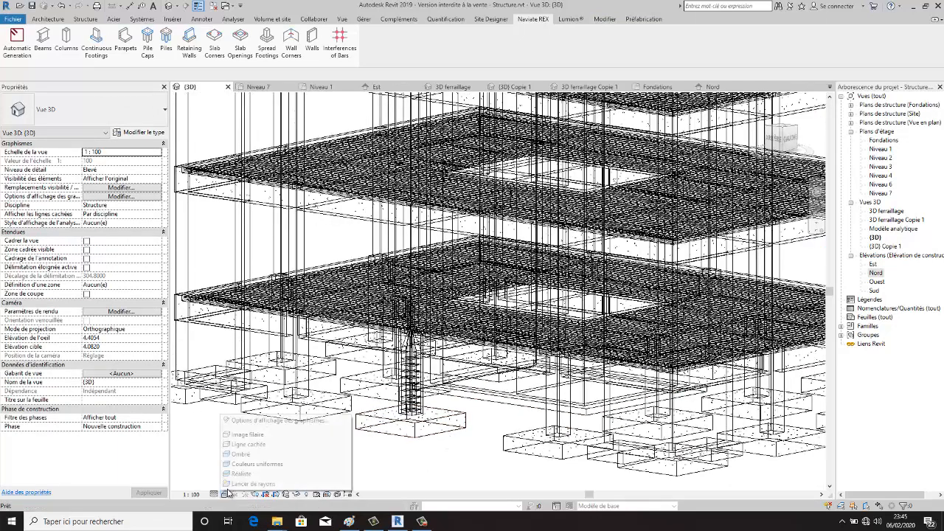
{"action": "left_click", "coordinate": [249, 474]}
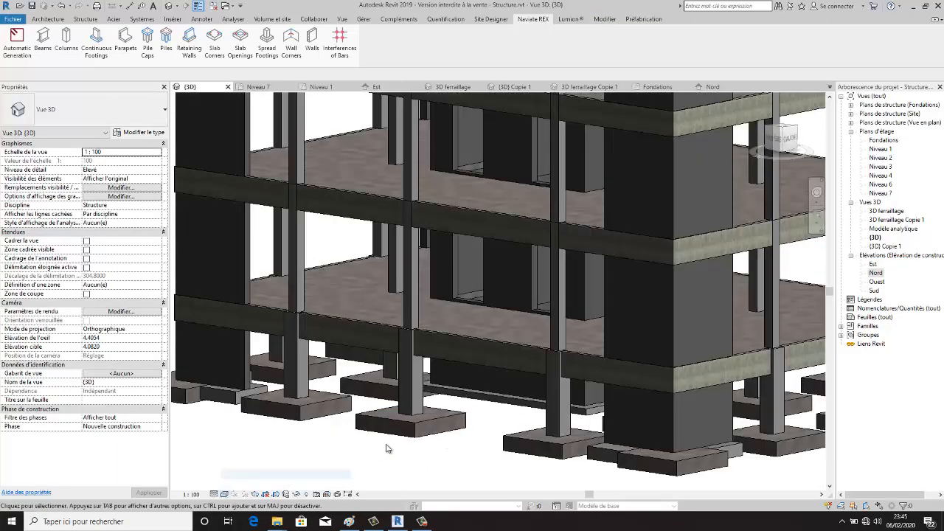
Step: Reinforce the two 400 x 400 mm foundation-level columns on either side of the reinforced one using the saved columns.rxd settings
{"action": "left_click", "coordinate": [325, 391]}
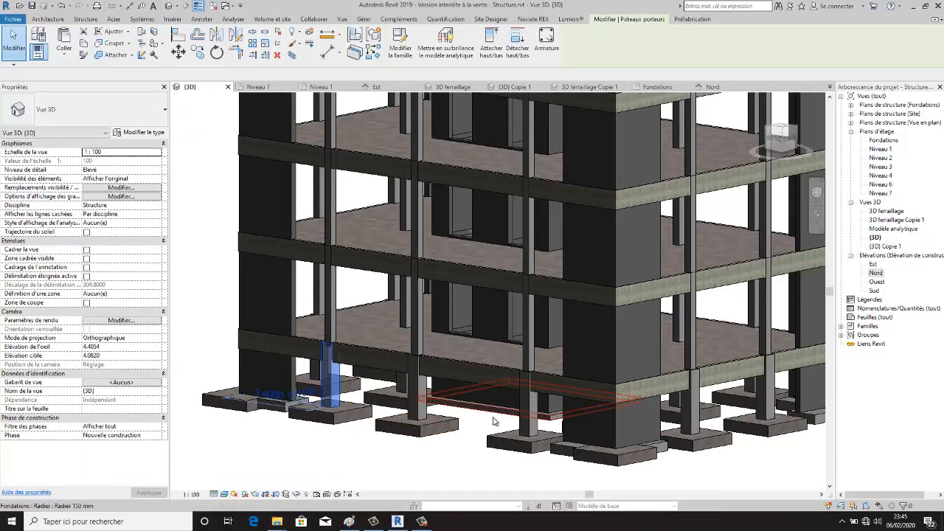
{"action": "left_click", "coordinate": [519, 415], "text": "ctrl"}
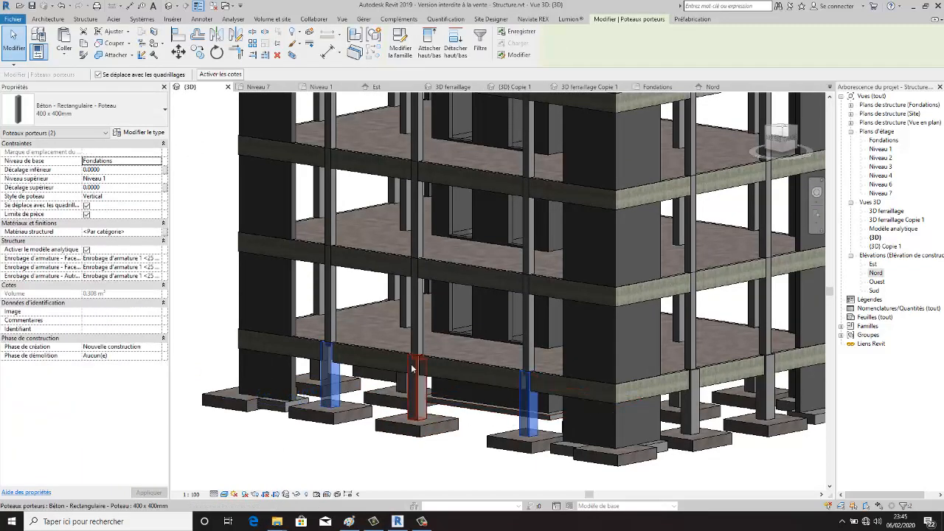
{"action": "left_click", "coordinate": [536, 22]}
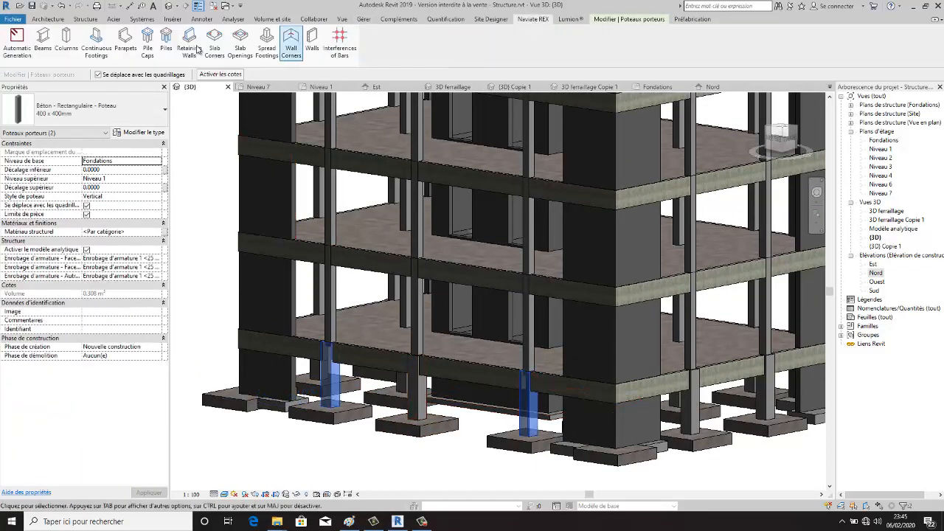
{"action": "left_click", "coordinate": [66, 41]}
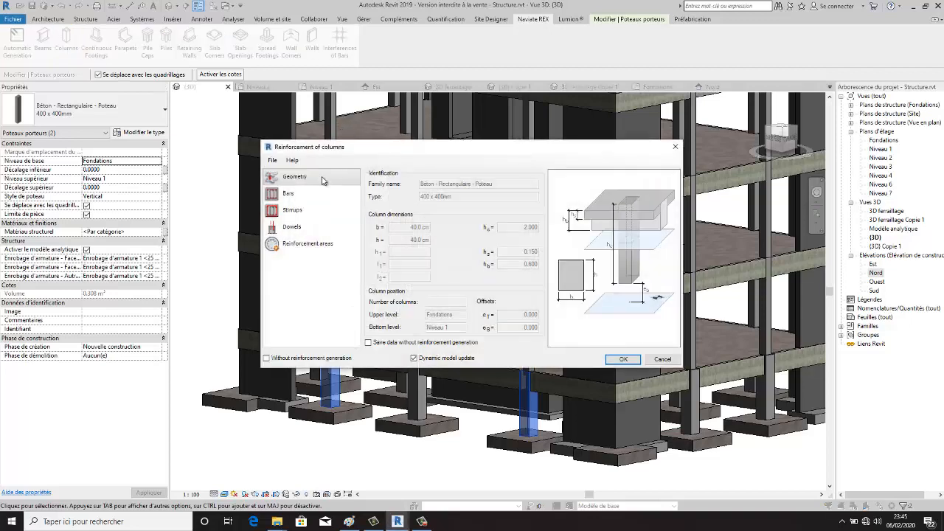
{"action": "left_click", "coordinate": [272, 160]}
{"action": "left_click", "coordinate": [287, 172]}
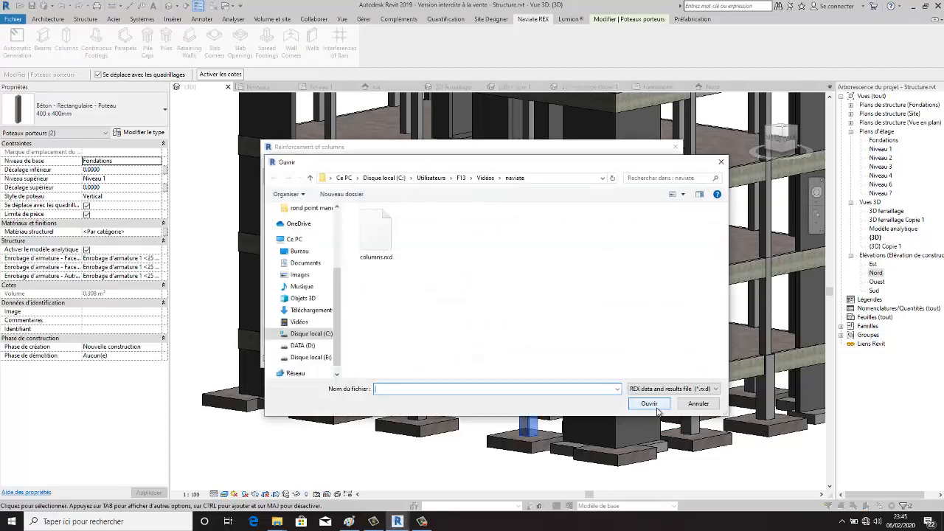
{"action": "left_click", "coordinate": [376, 235]}
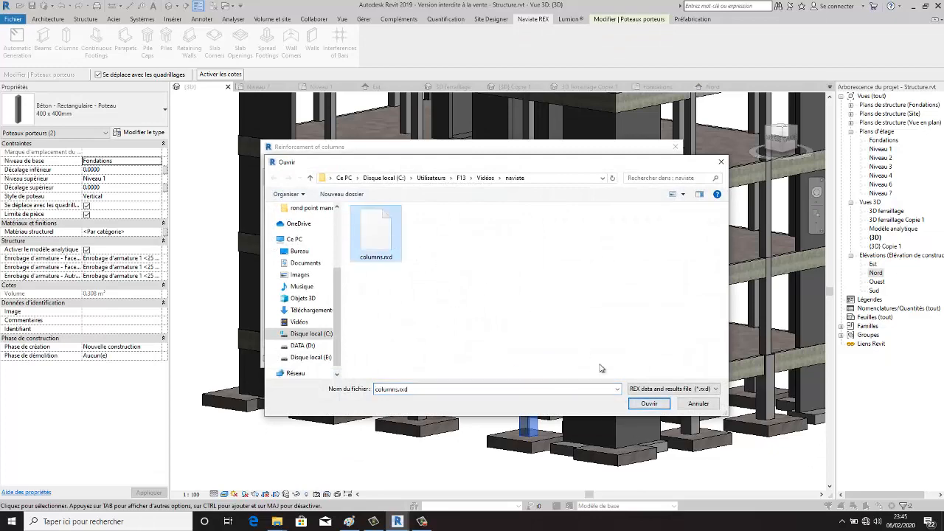
{"action": "left_click", "coordinate": [648, 404]}
{"action": "left_click", "coordinate": [622, 360]}
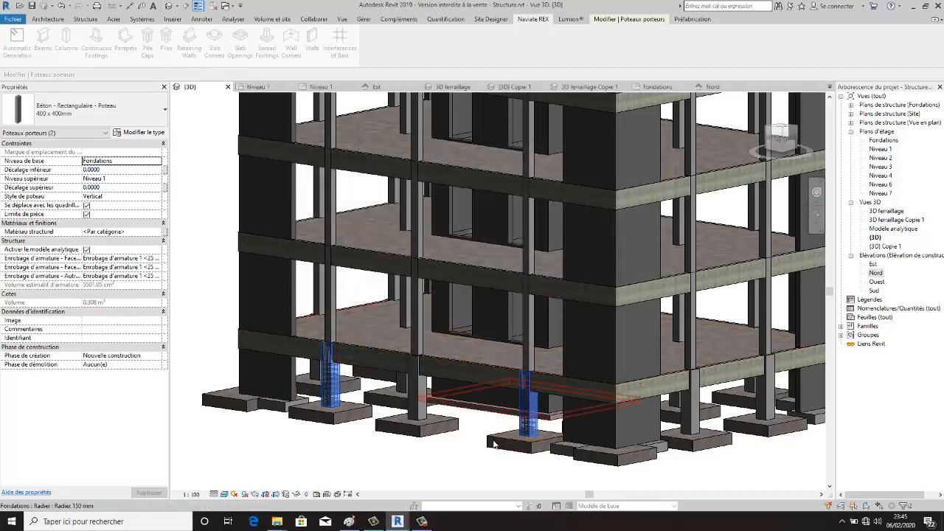
{"action": "scroll", "coordinate": [479, 445], "scroll_direction": "down", "scroll_amount": 1}
{"action": "key", "text": "Escape"}
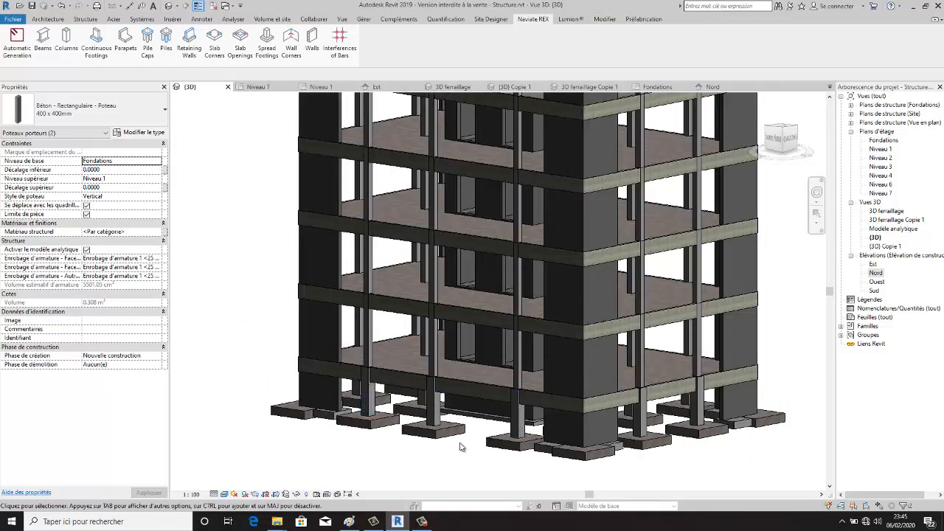
Step: Start the REX reinforcement for the 250 x 250 mm column between Niveau 1 and Niveau 2 and load columns.rxd, accepting the geometry adjustment
{"action": "scroll", "coordinate": [435, 345], "scroll_direction": "up", "scroll_amount": 3}
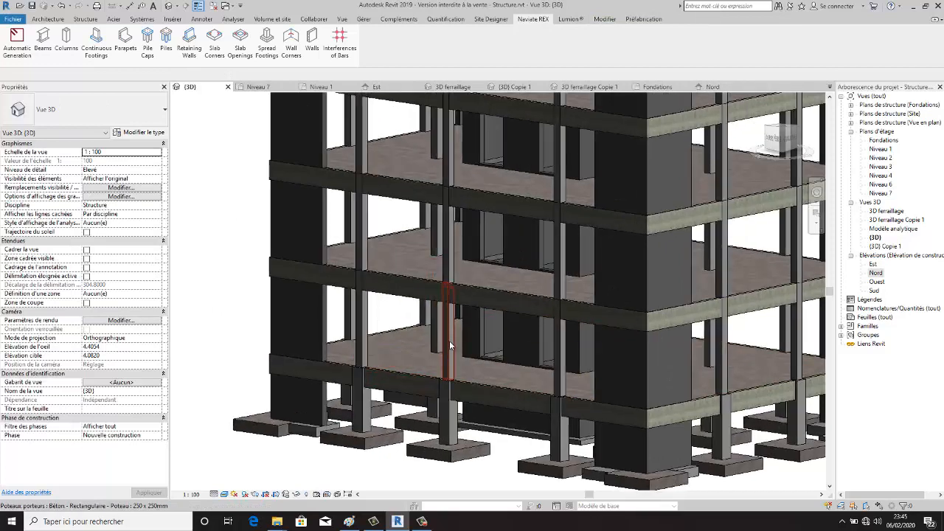
{"action": "left_click", "coordinate": [451, 345]}
{"action": "scroll", "coordinate": [451, 346], "scroll_direction": "down", "scroll_amount": 1}
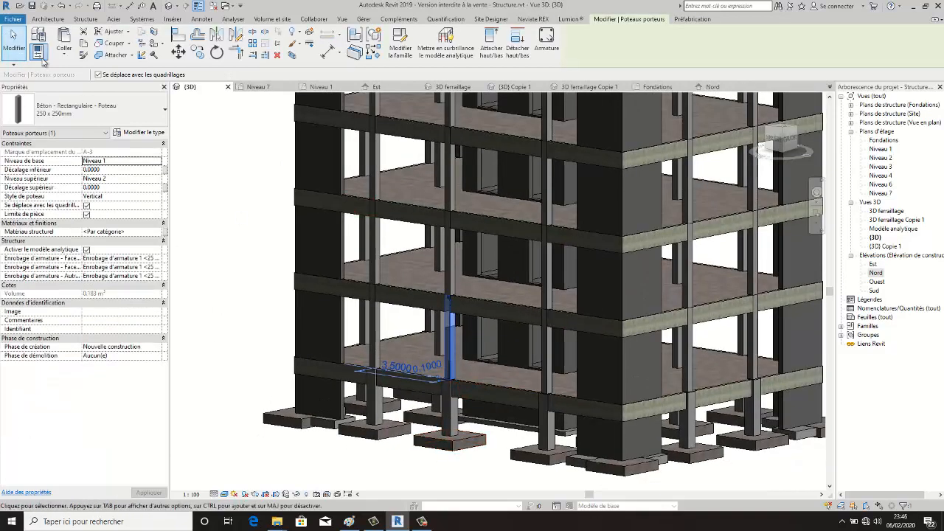
{"action": "left_click", "coordinate": [532, 18]}
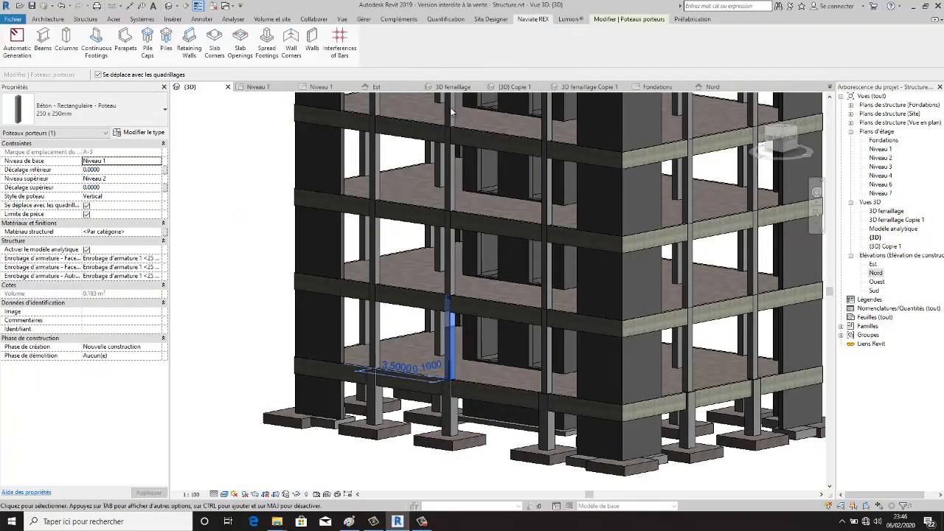
{"action": "left_click", "coordinate": [65, 40]}
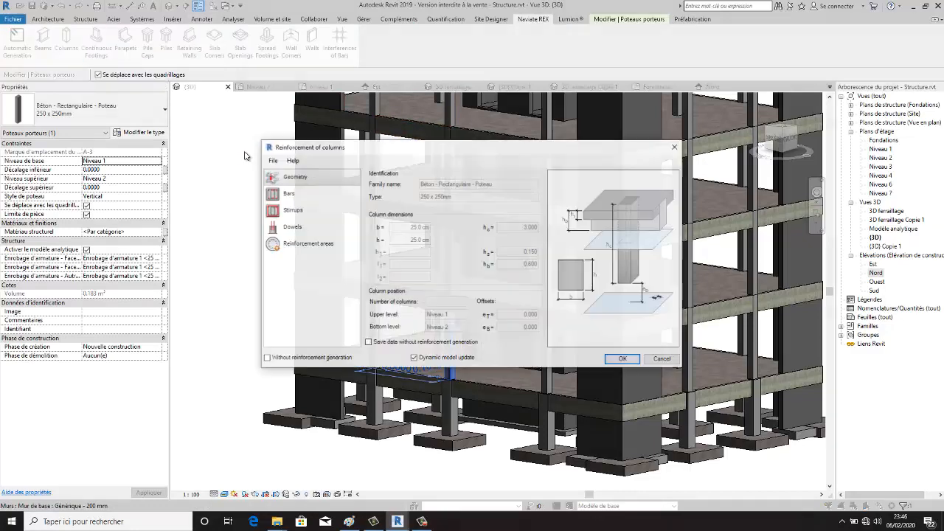
{"action": "left_click", "coordinate": [272, 160]}
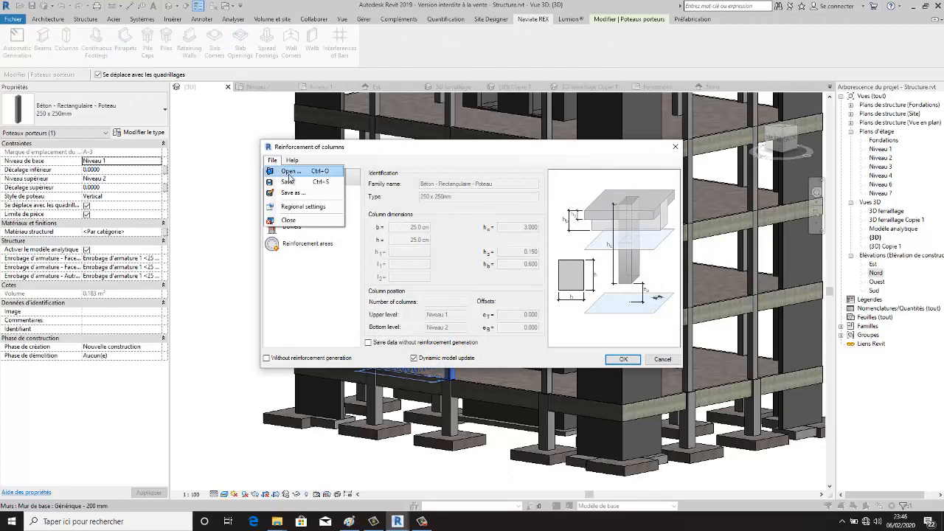
{"action": "left_click", "coordinate": [287, 172]}
{"action": "left_click", "coordinate": [376, 234]}
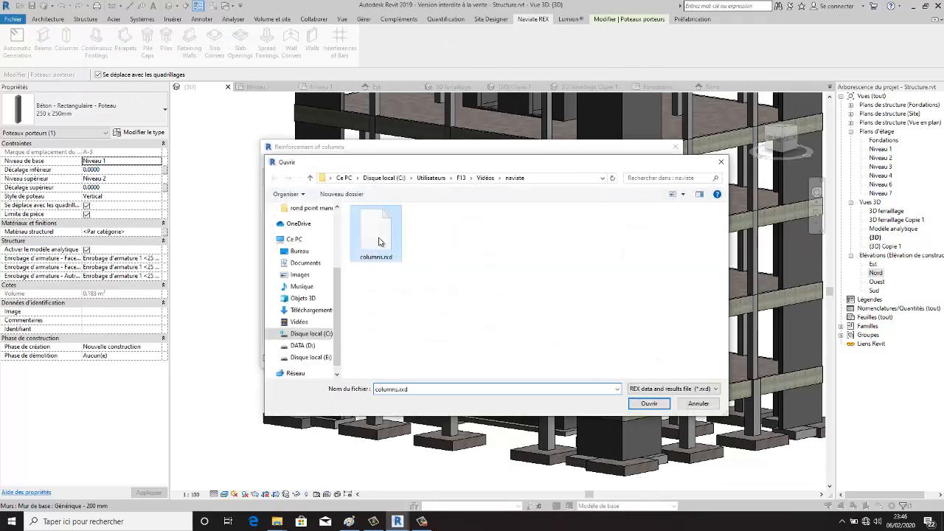
{"action": "left_click", "coordinate": [649, 404]}
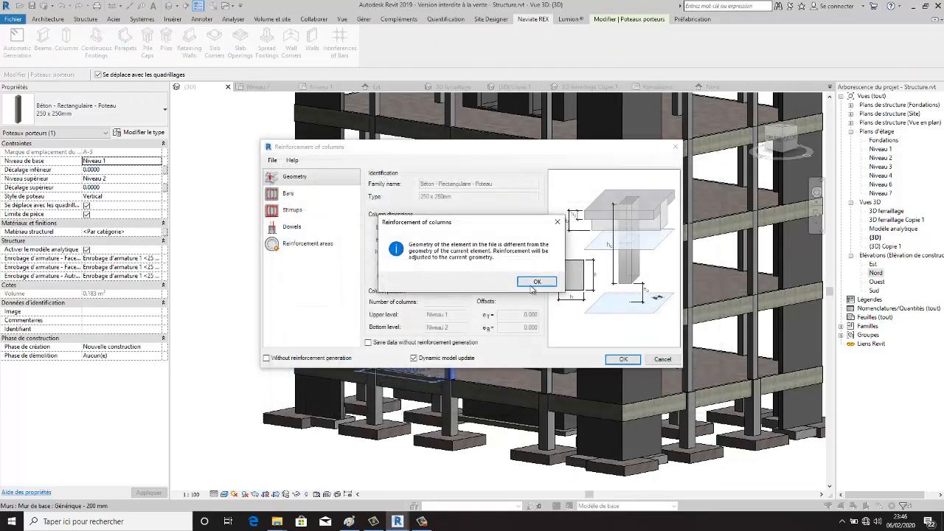
{"action": "left_click", "coordinate": [533, 282]}
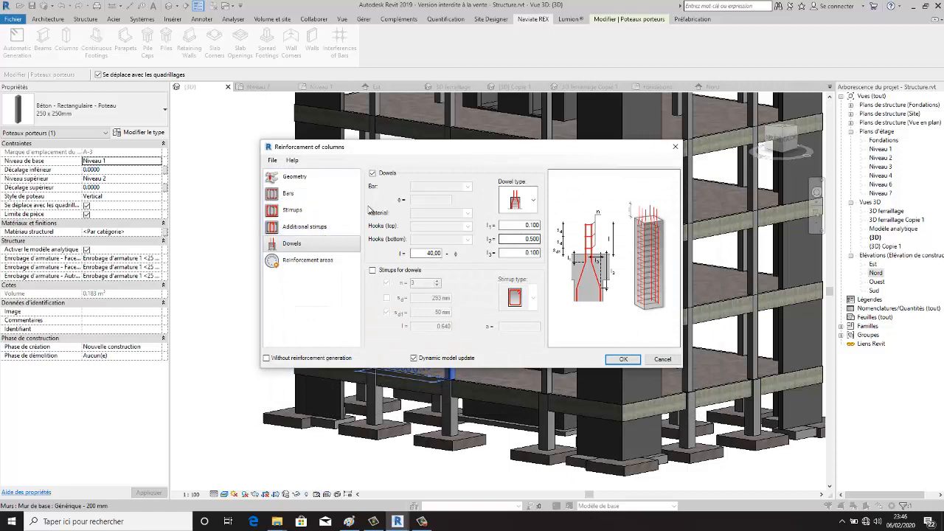
Step: Set the number of bars n h to 2 for the 250 x 250 mm column
{"action": "left_click", "coordinate": [295, 194]}
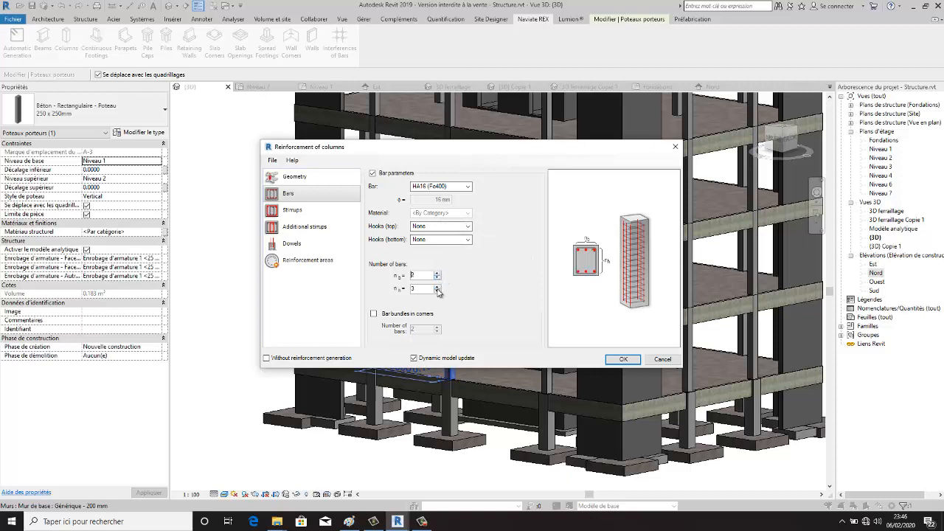
{"action": "left_click", "coordinate": [438, 292]}
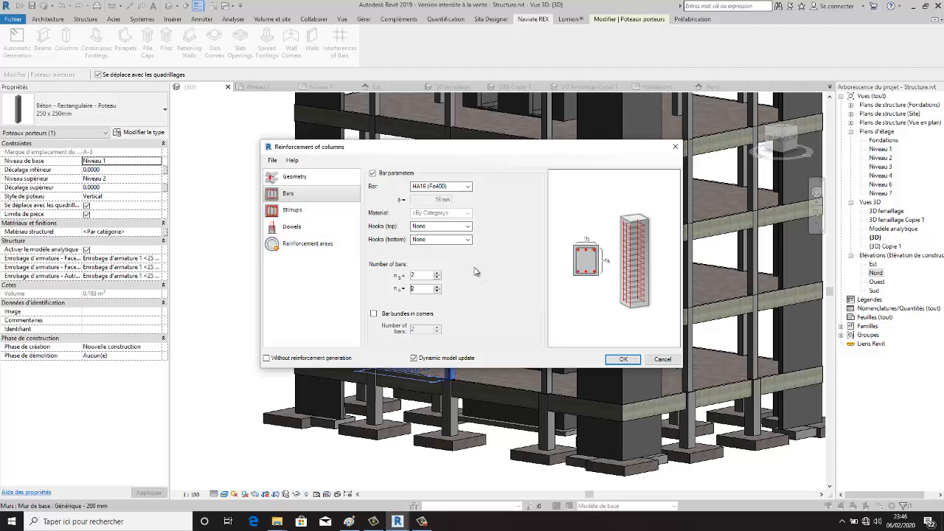
Step: Save the column settings as columns2.rxd in the naviate folder and generate the column's reinforcement
{"action": "left_click", "coordinate": [273, 161]}
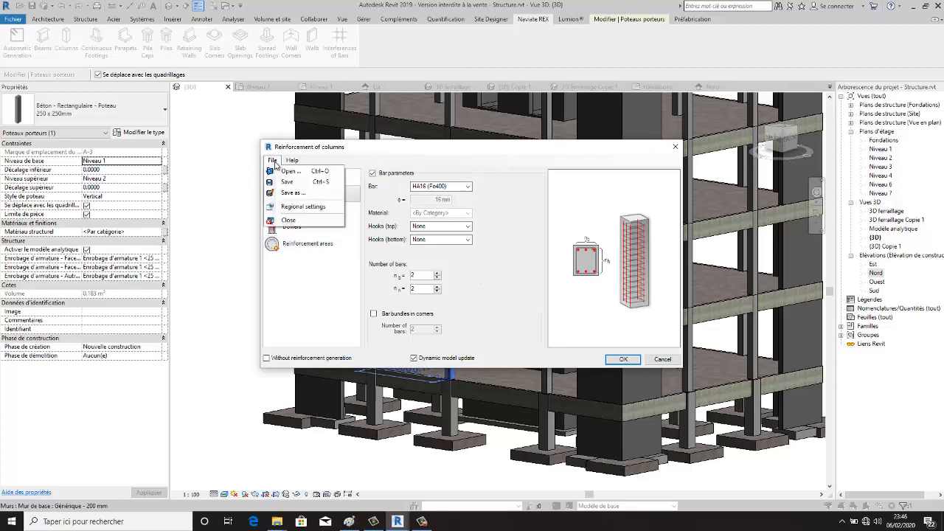
{"action": "left_click", "coordinate": [299, 193]}
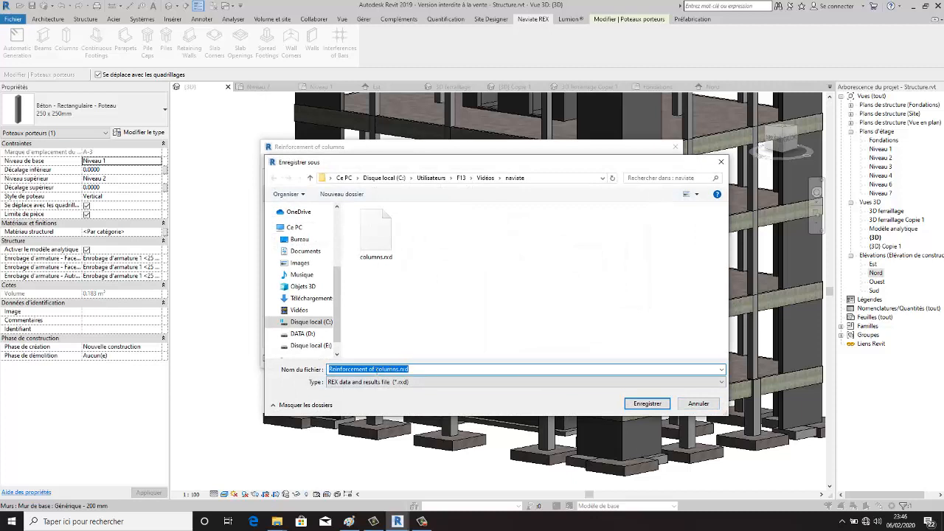
{"action": "left_click", "coordinate": [375, 368]}
{"action": "key", "text": "BackSpace"}
{"action": "key", "text": "BackSpace"}
{"action": "key", "text": "BackSpace"}
{"action": "key", "text": "BackSpace"}
{"action": "key", "text": "BackSpace"}
{"action": "key", "text": "BackSpace"}
{"action": "key", "text": "BackSpace"}
{"action": "key", "text": "BackSpace"}
{"action": "key", "text": "BackSpace"}
{"action": "key", "text": "BackSpace"}
{"action": "key", "text": "BackSpace"}
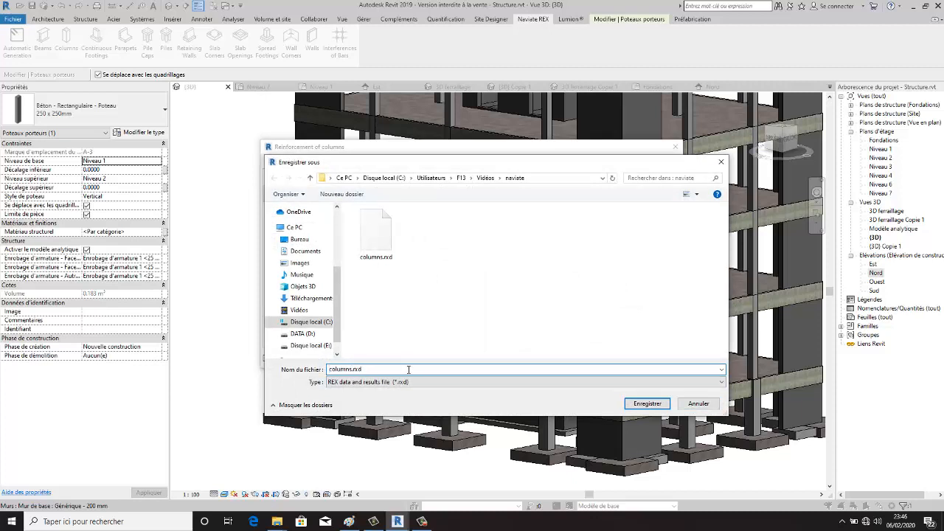
{"action": "left_click", "coordinate": [646, 404]}
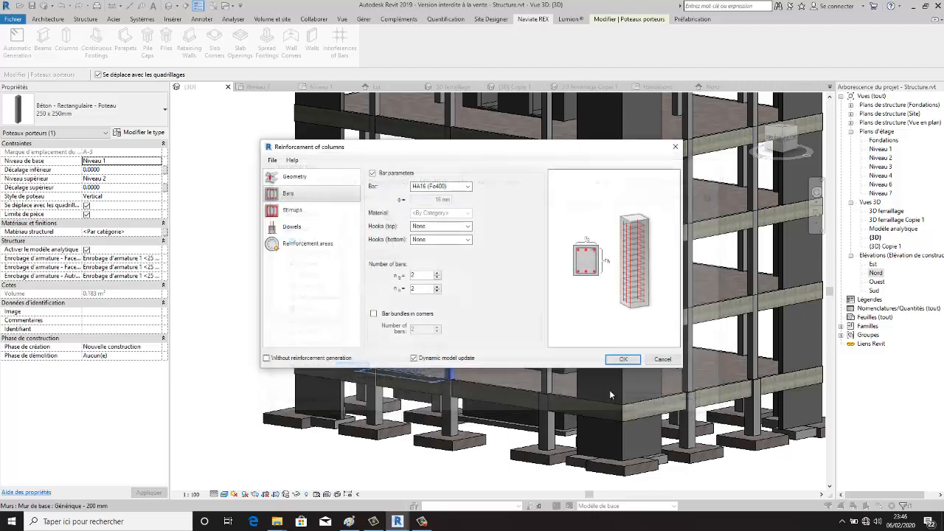
{"action": "left_click", "coordinate": [621, 360]}
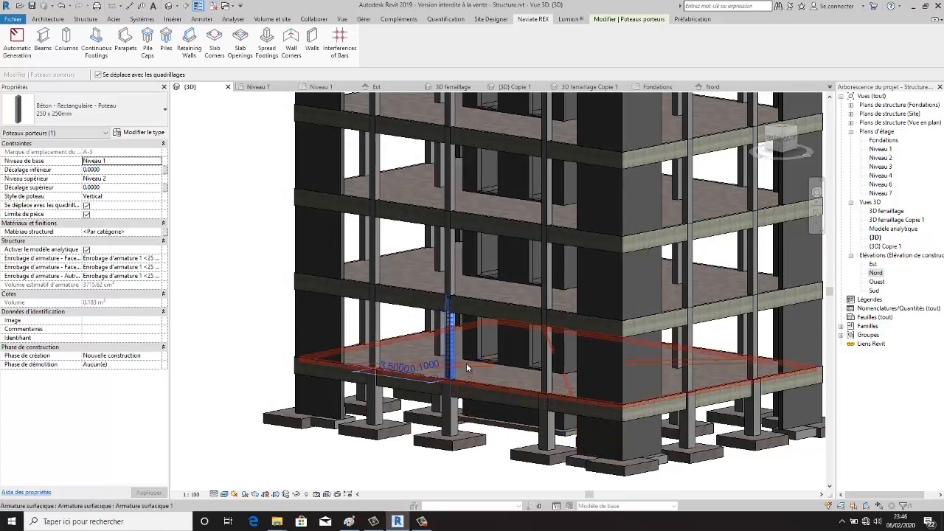
Step: Reopen the REX reinforcement of the same column and change the dowel type to straight dowels, the third type offered
{"action": "left_click", "coordinate": [65, 39]}
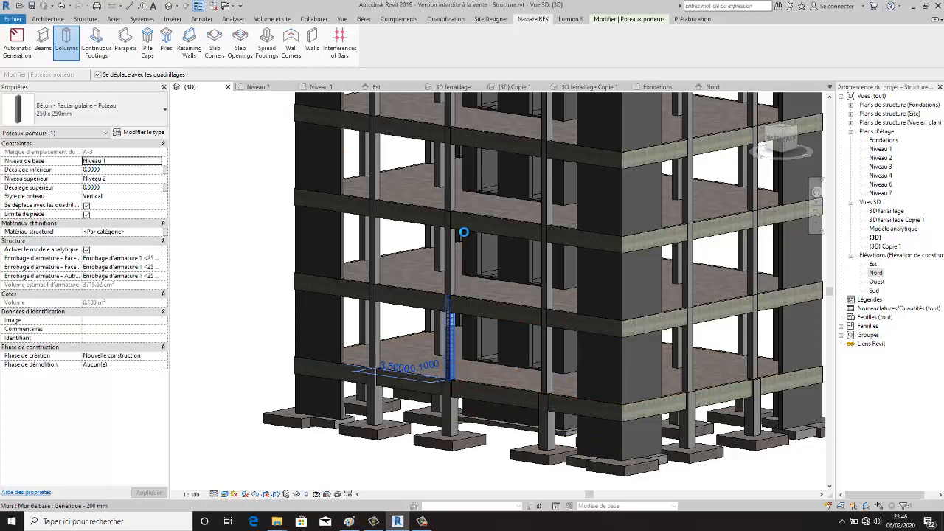
{"action": "left_click", "coordinate": [291, 226]}
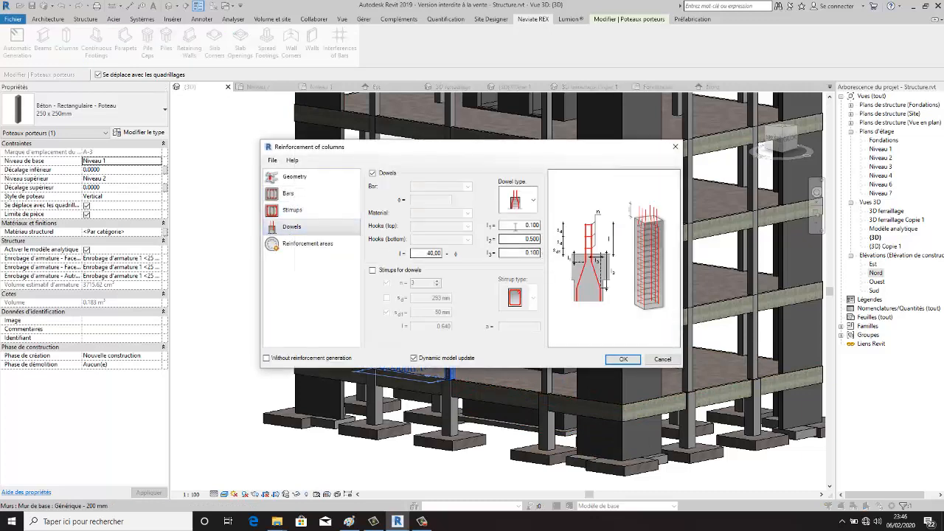
{"action": "left_click", "coordinate": [522, 199]}
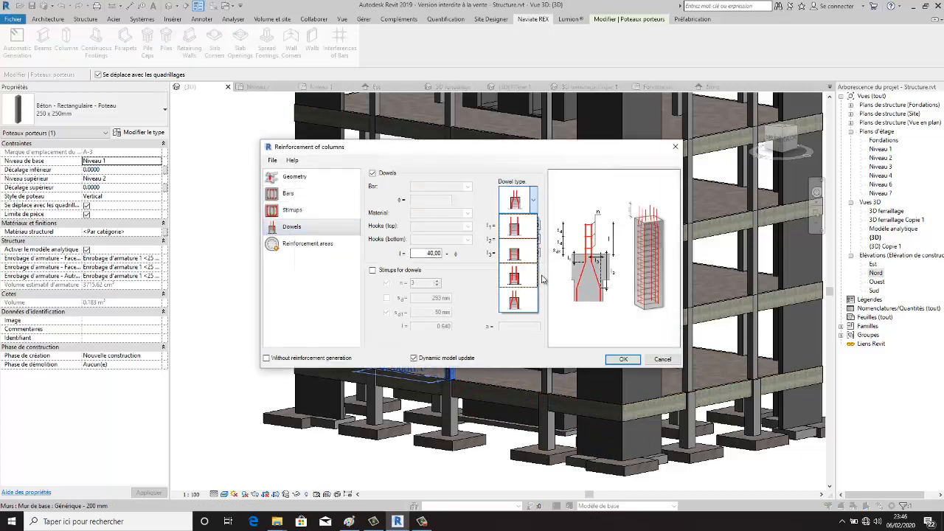
{"action": "left_click", "coordinate": [520, 277]}
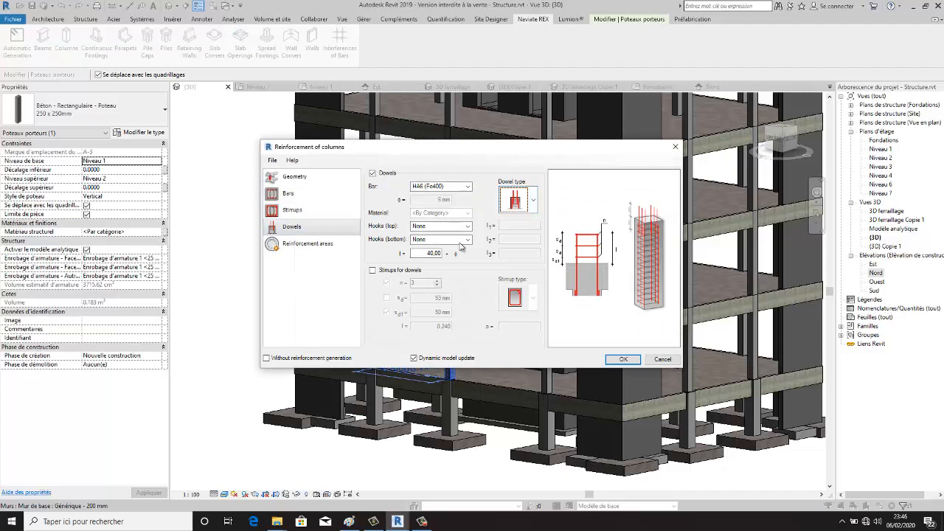
Step: Overwrite columns2.rxd with the changed dowel settings and regenerate the column's reinforcement
{"action": "left_click", "coordinate": [272, 164]}
{"action": "left_click", "coordinate": [288, 184]}
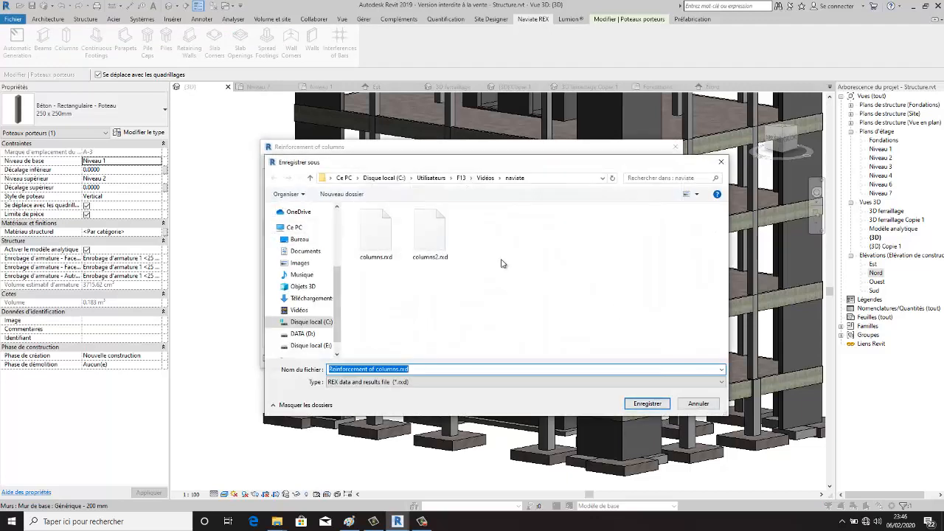
{"action": "left_click", "coordinate": [428, 235]}
{"action": "left_click", "coordinate": [639, 403]}
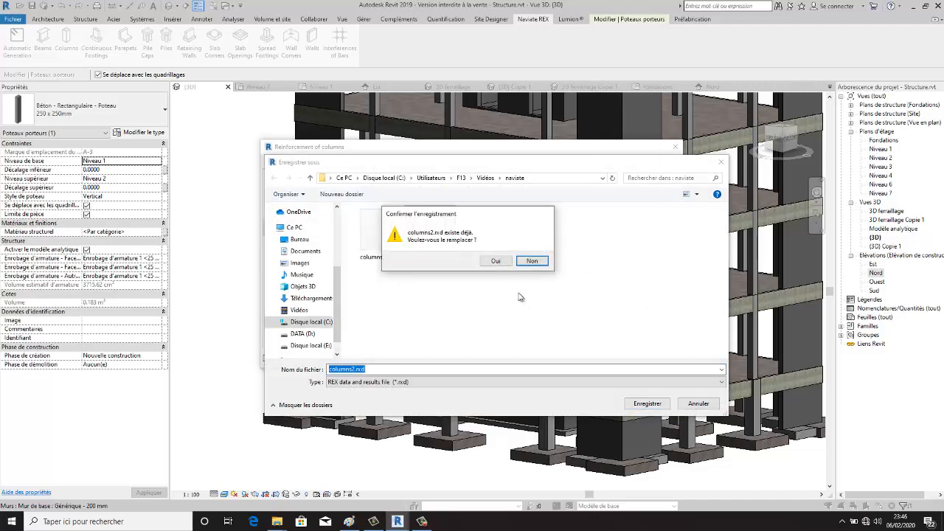
{"action": "left_click", "coordinate": [497, 263]}
{"action": "left_click", "coordinate": [623, 359]}
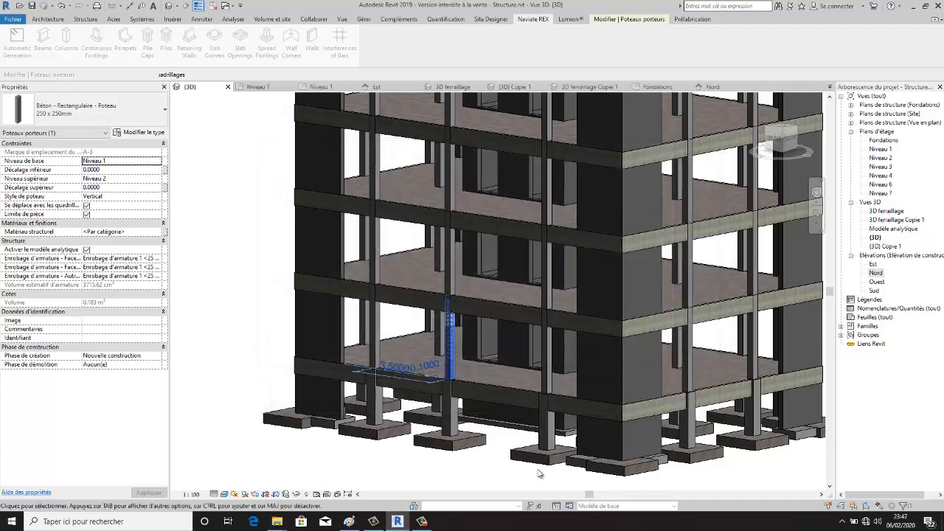
Step: Reinforce four more 250 x 250 mm columns between Niveau 1 and Niveau 2, two beside the reinforced one and two on the adjacent façade, using columns2.rxd
{"action": "left_click", "coordinate": [540, 369]}
{"action": "left_click", "coordinate": [376, 332], "text": "ctrl"}
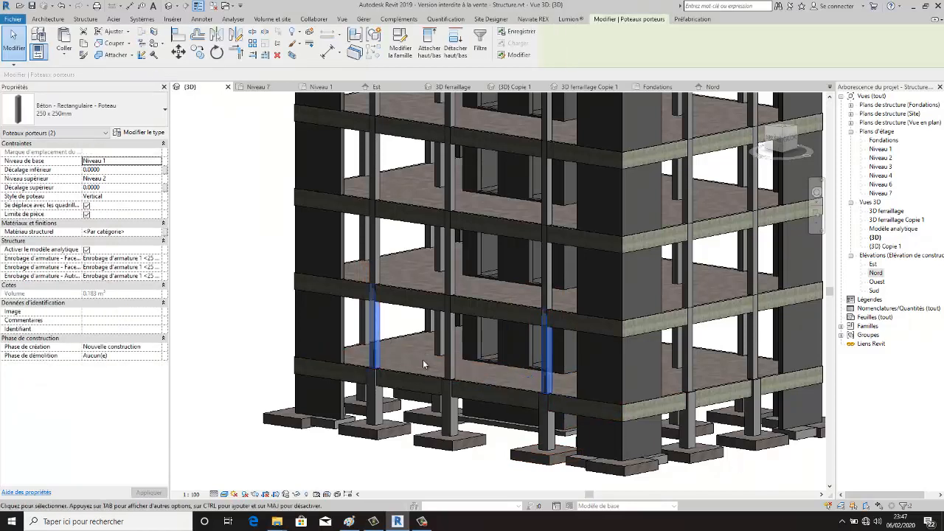
{"action": "left_click", "coordinate": [530, 20]}
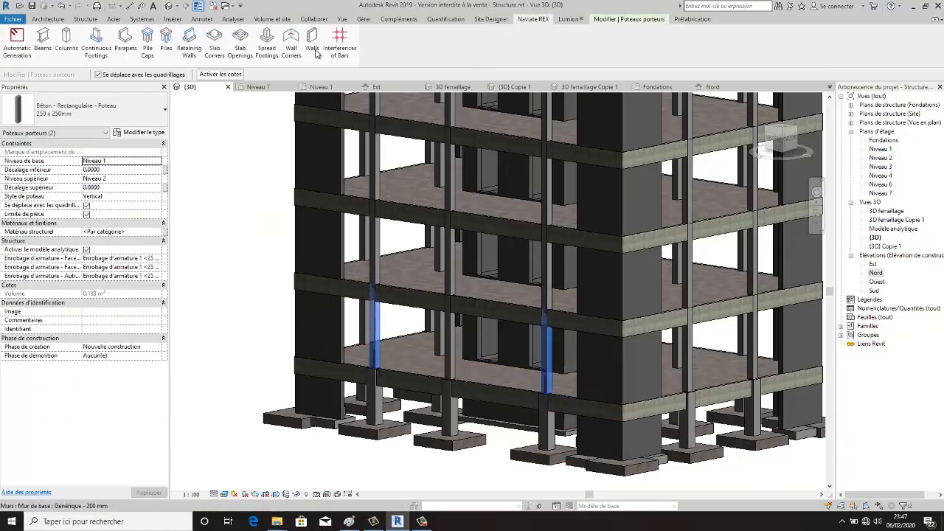
{"action": "scroll", "coordinate": [504, 317], "scroll_direction": "down", "scroll_amount": 1}
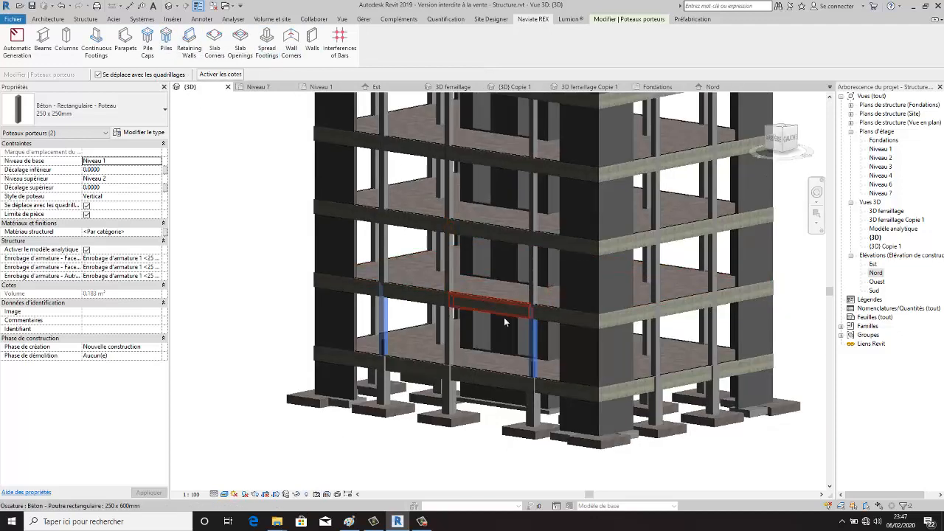
{"action": "scroll", "coordinate": [624, 375], "scroll_direction": "down", "scroll_amount": 1}
{"action": "middle_click_drag", "start_coordinate": [643, 401], "coordinate": [395, 376], "text": "shift"}
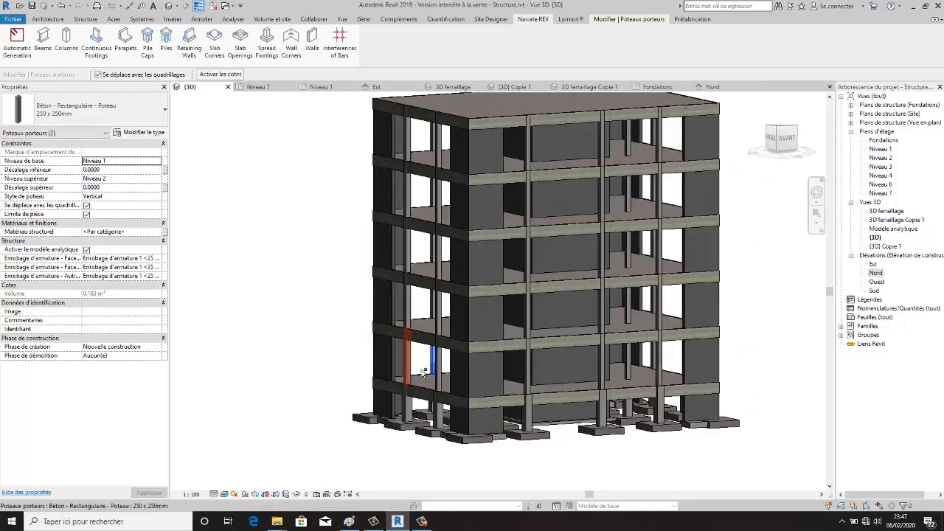
{"action": "left_click", "coordinate": [610, 375], "text": "ctrl"}
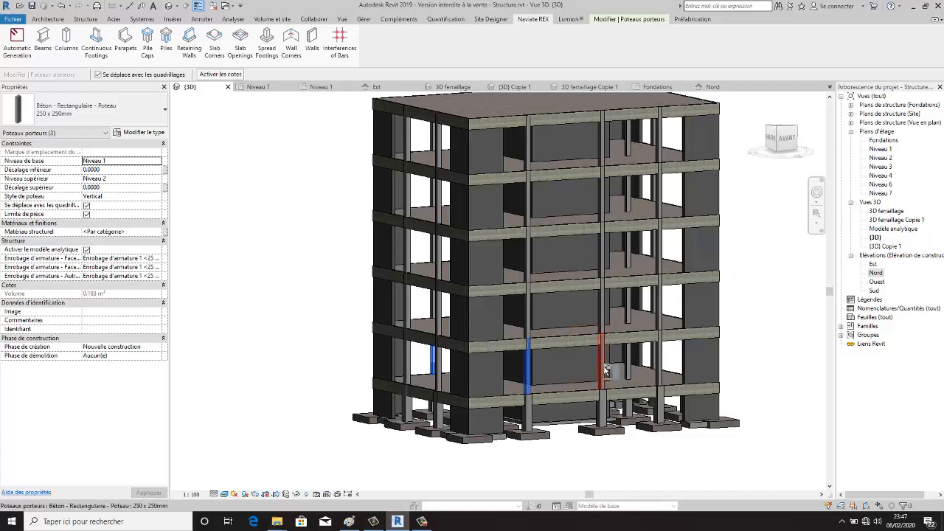
{"action": "left_click", "coordinate": [71, 42]}
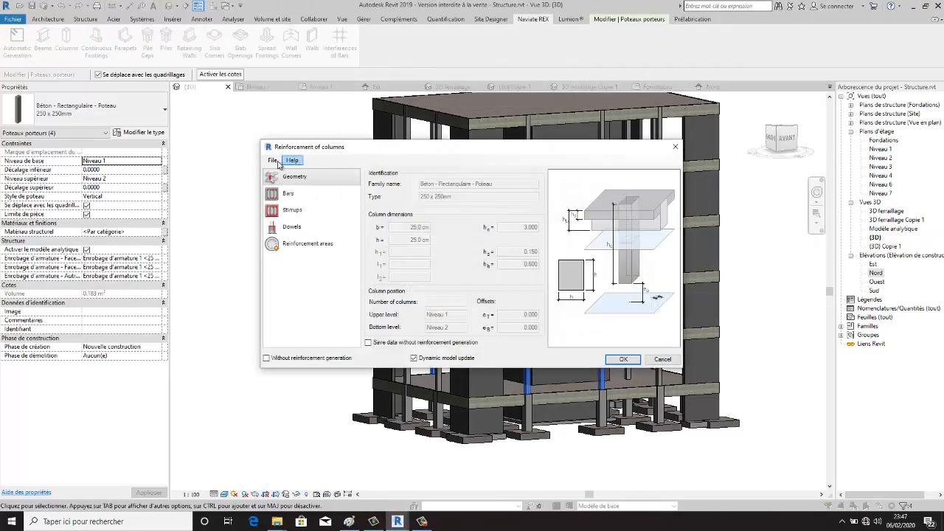
{"action": "left_click", "coordinate": [293, 161]}
{"action": "left_click", "coordinate": [272, 160]}
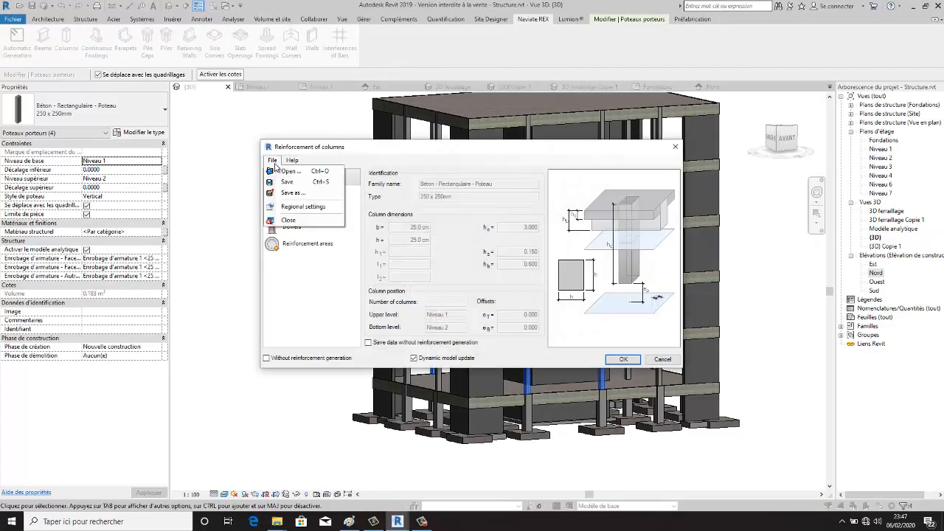
{"action": "left_click", "coordinate": [292, 171]}
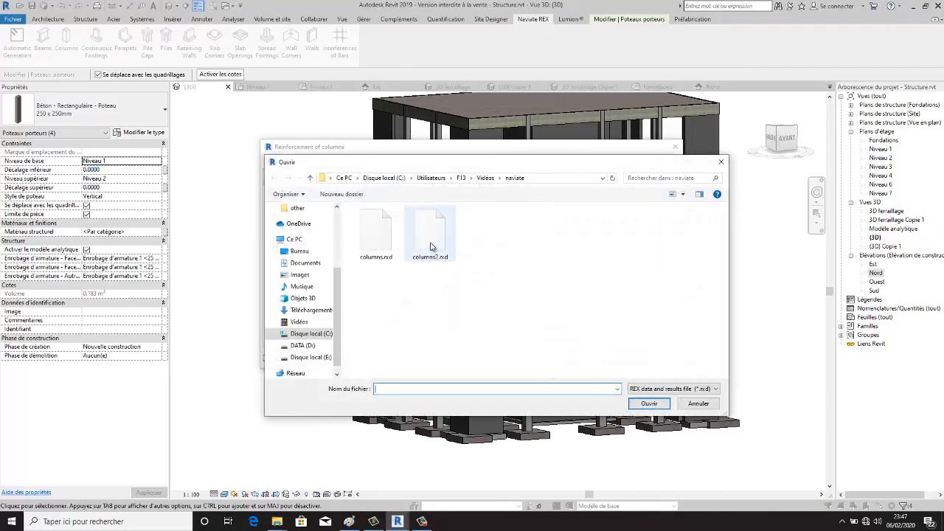
{"action": "left_click", "coordinate": [433, 243]}
{"action": "left_click", "coordinate": [647, 403]}
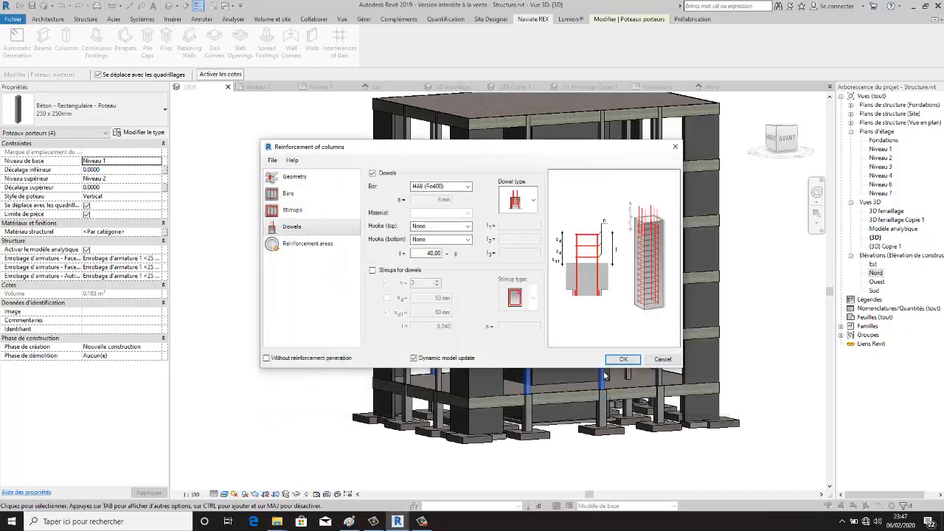
{"action": "left_click", "coordinate": [623, 359]}
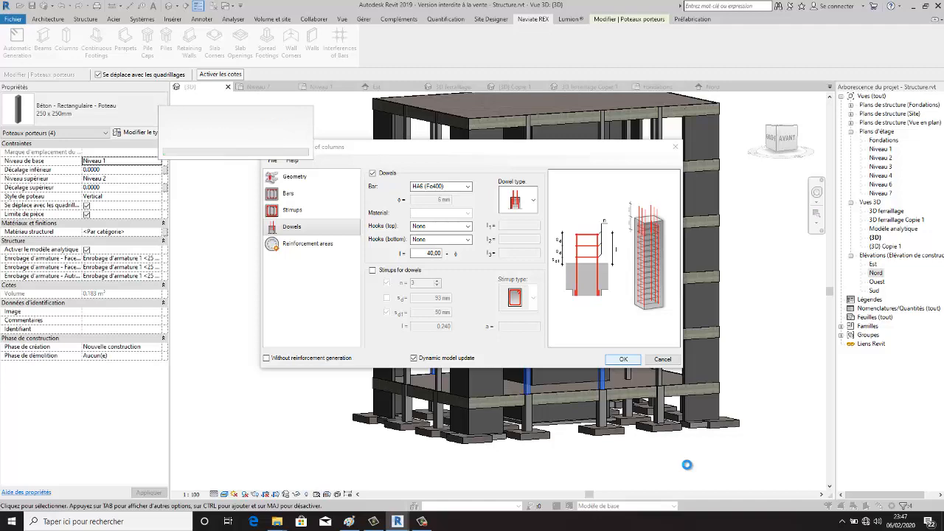
{"action": "left_click", "coordinate": [678, 466]}
Step: Check the properties of the outer Niveau 1 columns on the adjacent façade for an estimated reinforcement volume
{"action": "scroll", "coordinate": [663, 405], "scroll_direction": "up", "scroll_amount": 3}
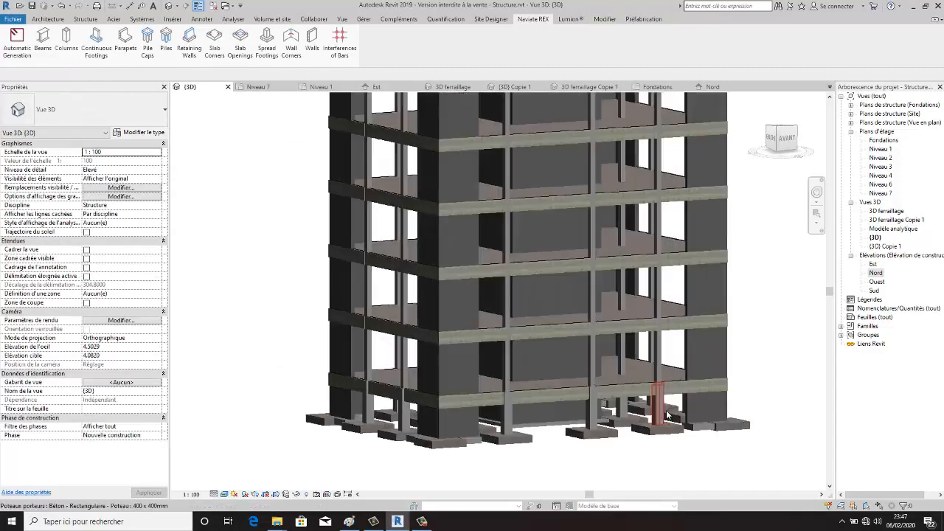
{"action": "left_click", "coordinate": [655, 354]}
{"action": "scroll", "coordinate": [685, 447], "scroll_direction": "down", "scroll_amount": 3}
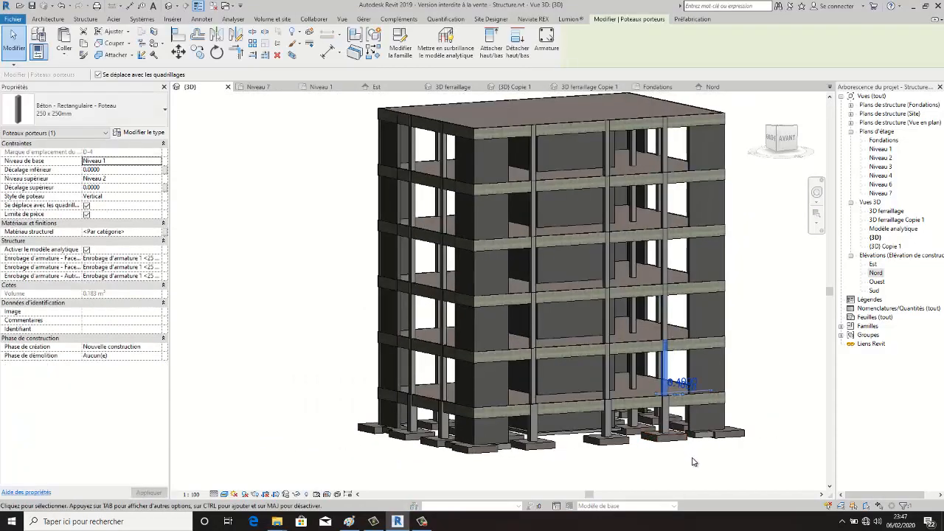
{"action": "middle_click_drag", "start_coordinate": [707, 471], "coordinate": [667, 472], "text": "shift"}
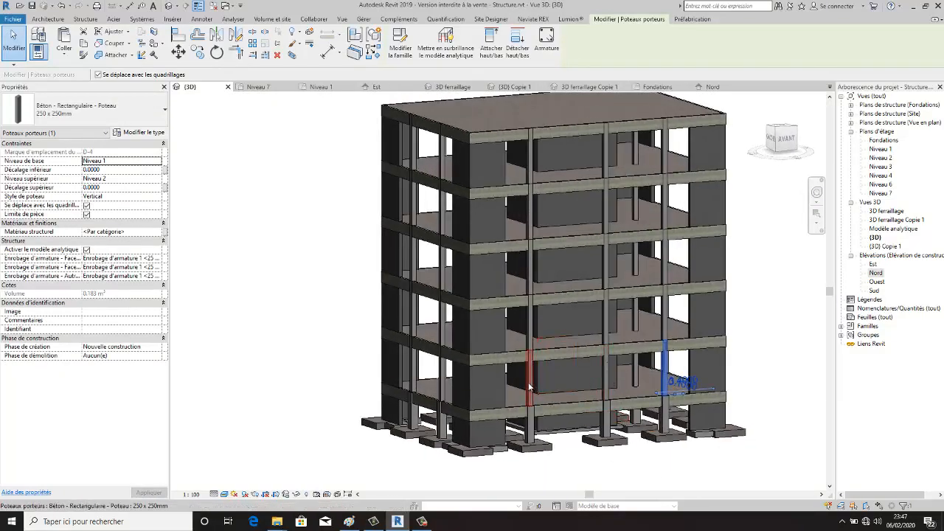
{"action": "scroll", "coordinate": [533, 390], "scroll_direction": "up", "scroll_amount": 5}
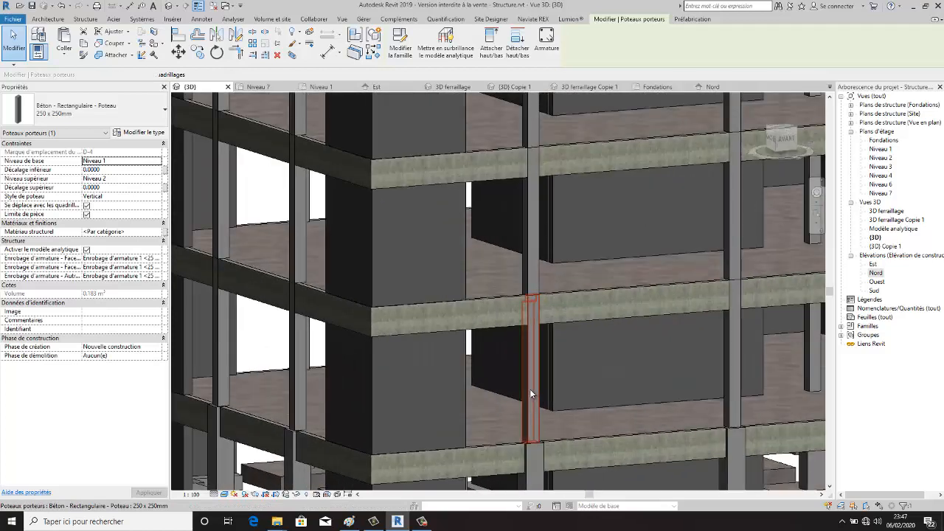
{"action": "left_click", "coordinate": [530, 389]}
{"action": "scroll", "coordinate": [533, 391], "scroll_direction": "down", "scroll_amount": 5}
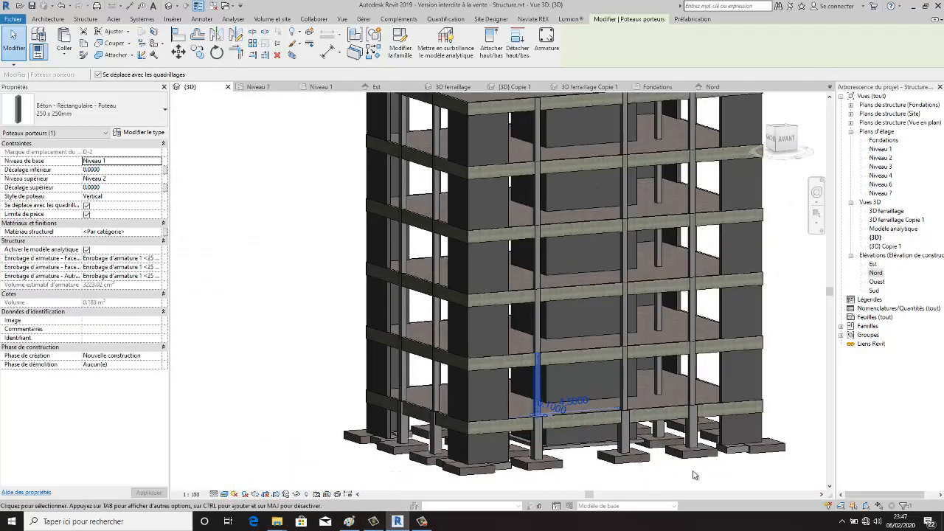
{"action": "left_click", "coordinate": [694, 473]}
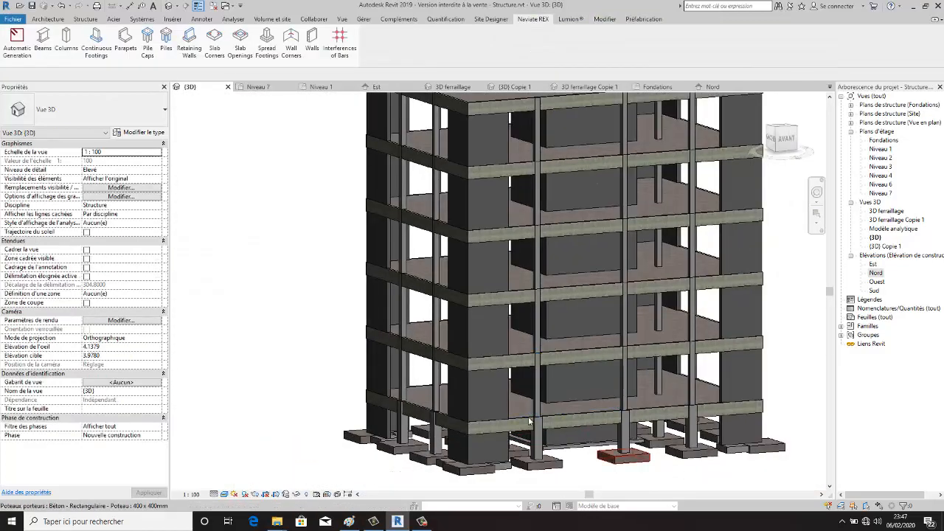
Step: Reinforce the 250 x 250 mm column between Niveau 1 and Niveau 2, nearest the far end of the front façade, using columns2.rxd
{"action": "left_click", "coordinate": [697, 390]}
{"action": "scroll", "coordinate": [700, 387], "scroll_direction": "up", "scroll_amount": 5}
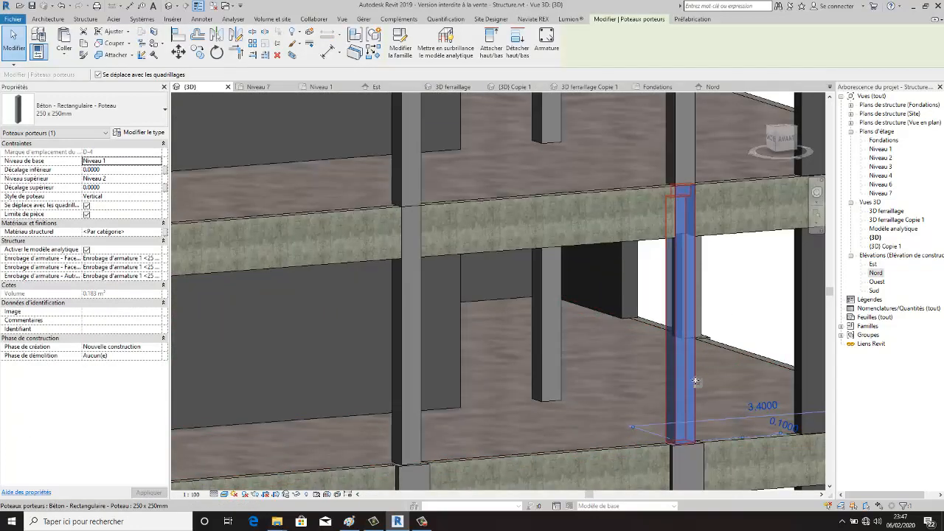
{"action": "scroll", "coordinate": [695, 381], "scroll_direction": "down", "scroll_amount": 4}
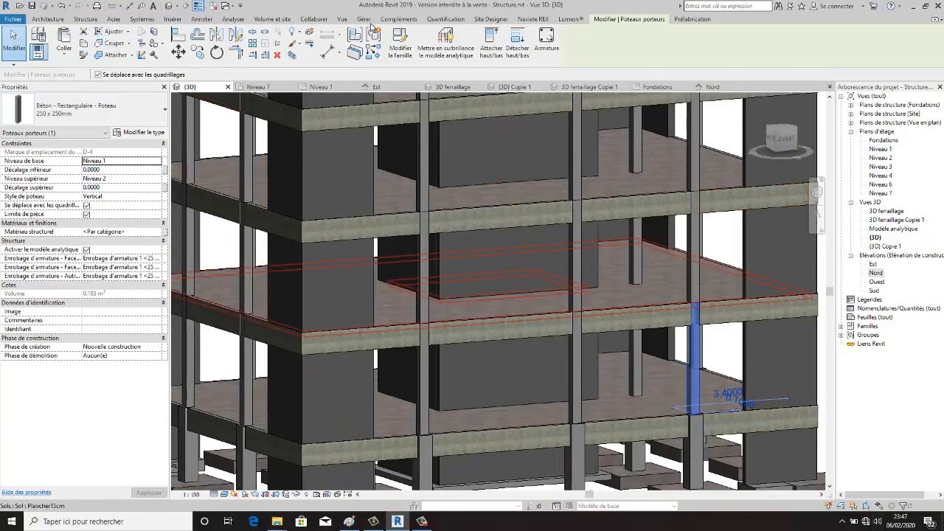
{"action": "left_click", "coordinate": [533, 18]}
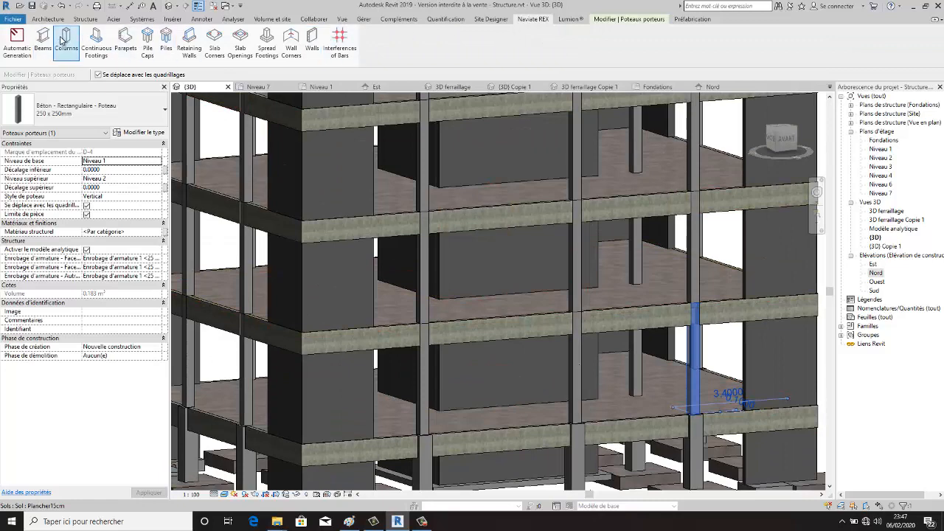
{"action": "left_click", "coordinate": [63, 41]}
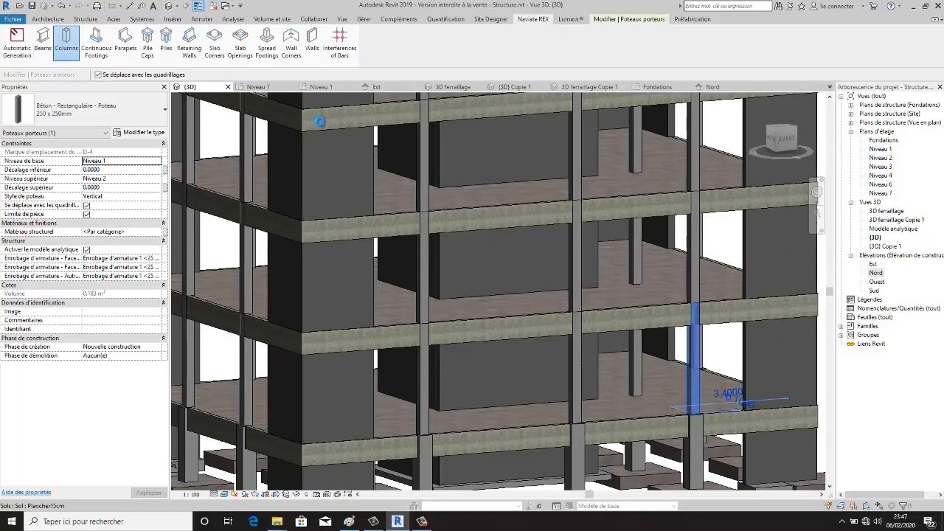
{"action": "left_click", "coordinate": [274, 161]}
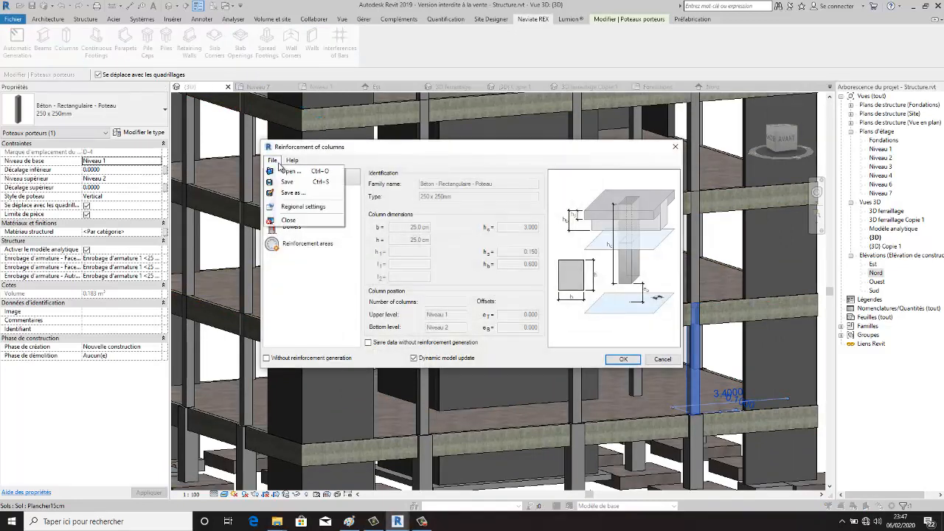
{"action": "left_click", "coordinate": [289, 171]}
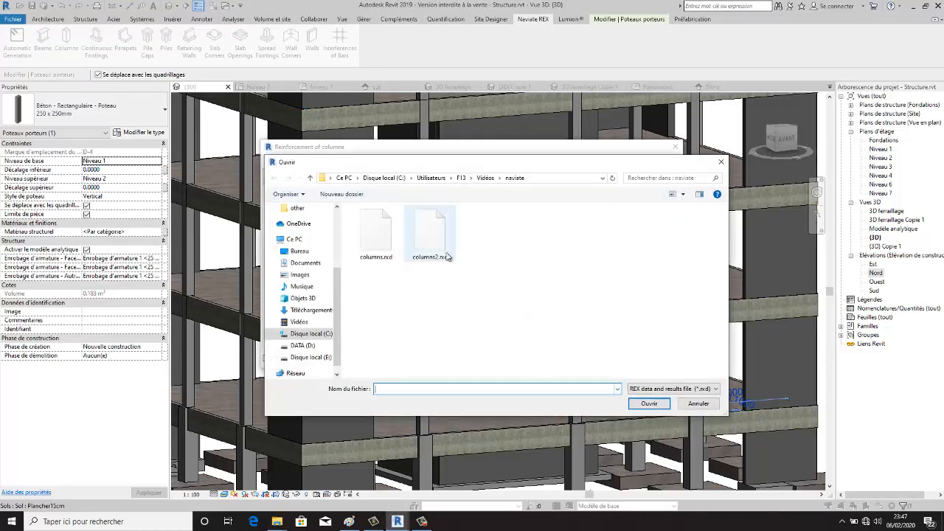
{"action": "left_click", "coordinate": [430, 236]}
{"action": "left_click", "coordinate": [649, 404]}
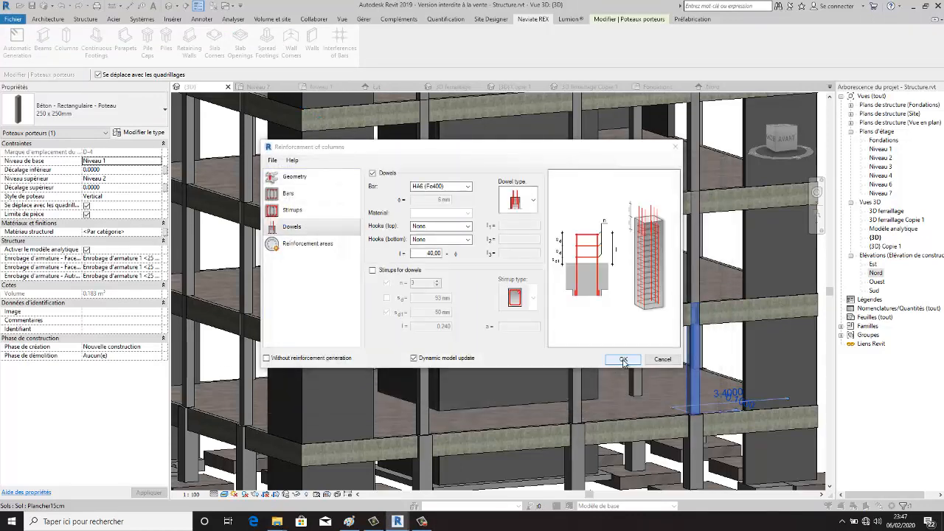
{"action": "left_click", "coordinate": [624, 360]}
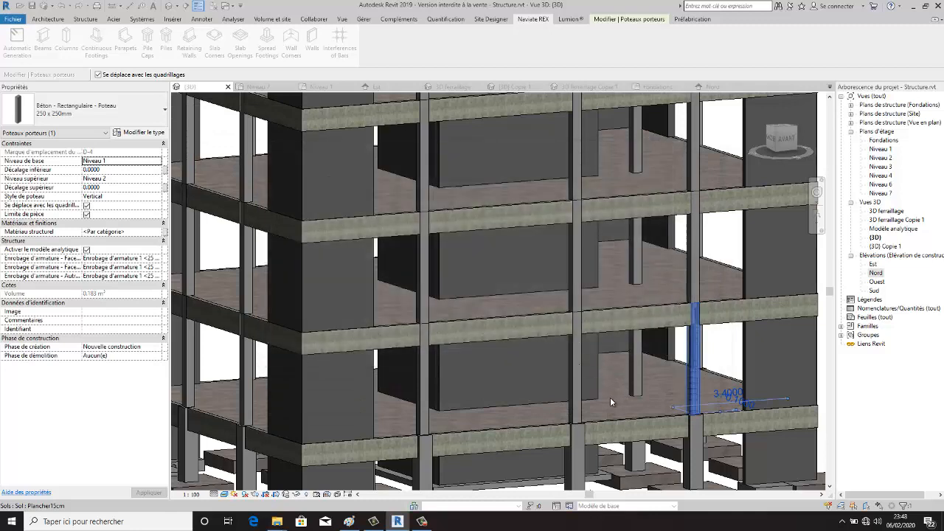
Step: Highlight all 250 x 600 mm rectangular concrete beams by selecting every instance of the type
{"action": "scroll", "coordinate": [583, 402], "scroll_direction": "down", "scroll_amount": 3}
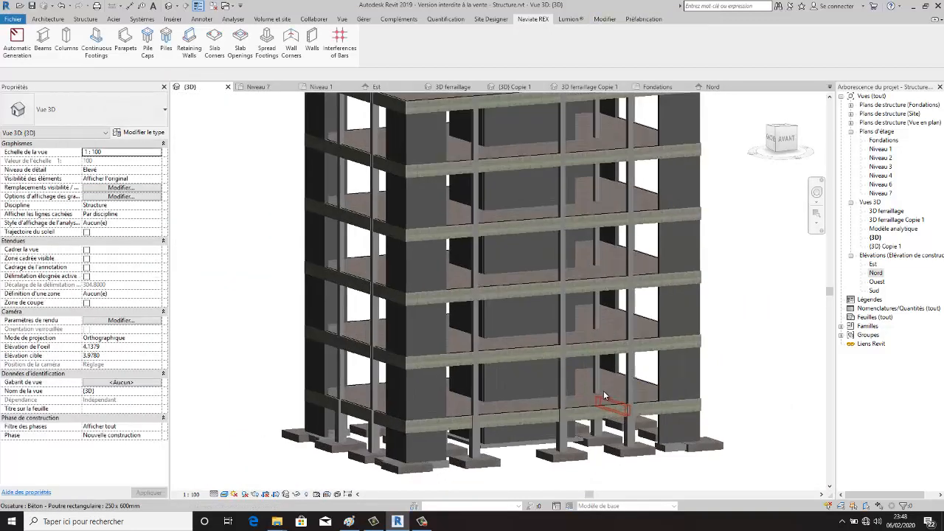
{"action": "scroll", "coordinate": [604, 396], "scroll_direction": "down", "scroll_amount": 2}
{"action": "middle_click_drag", "start_coordinate": [516, 476], "coordinate": [443, 421], "text": "shift"}
{"action": "scroll", "coordinate": [427, 408], "scroll_direction": "up", "scroll_amount": 4}
{"action": "scroll", "coordinate": [427, 408], "scroll_direction": "up", "scroll_amount": 4}
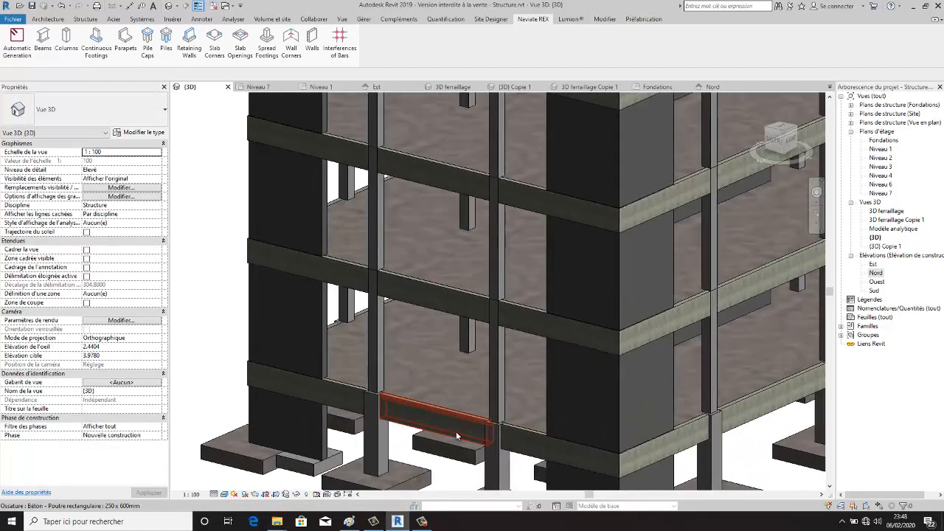
{"action": "left_click", "coordinate": [455, 433]}
{"action": "middle_click_drag", "start_coordinate": [357, 345], "coordinate": [496, 375], "text": "shift"}
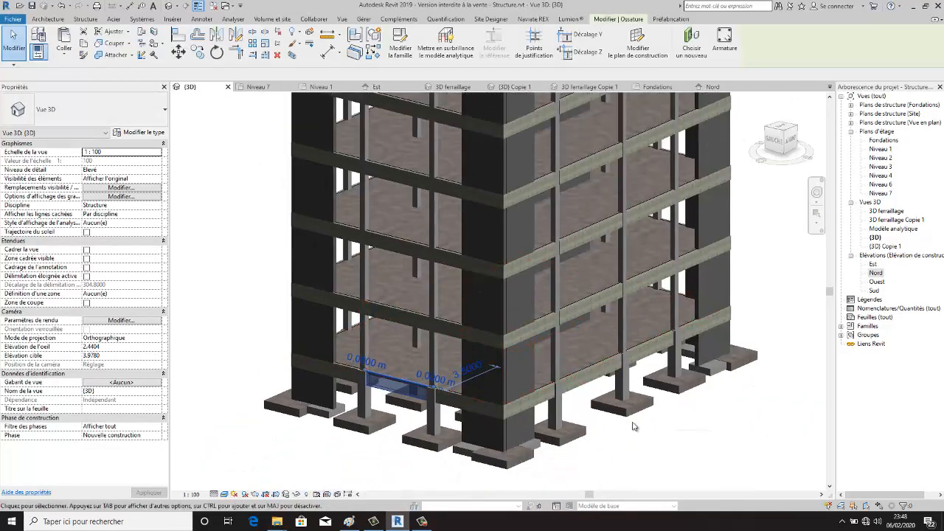
{"action": "right_click", "coordinate": [711, 445]}
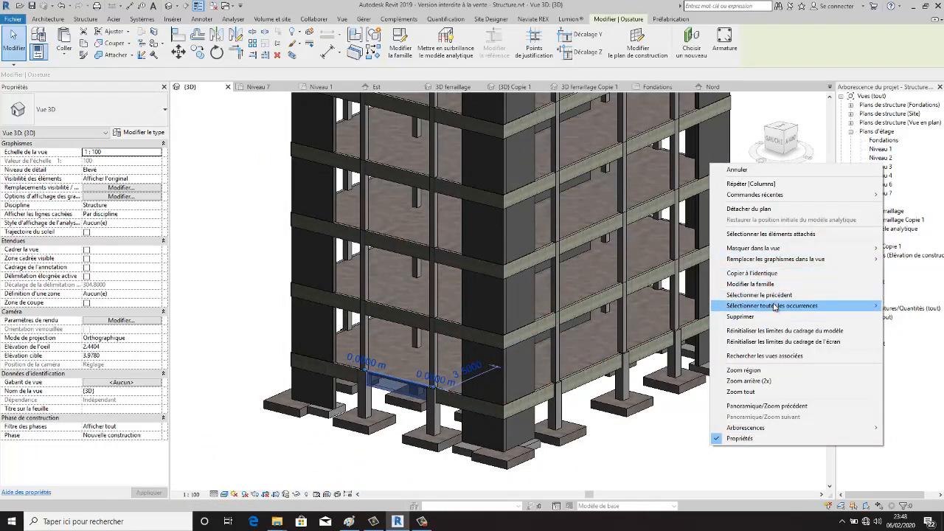
{"action": "mouse_move", "coordinate": [767, 304]}
{"action": "left_click", "coordinate": [642, 307]}
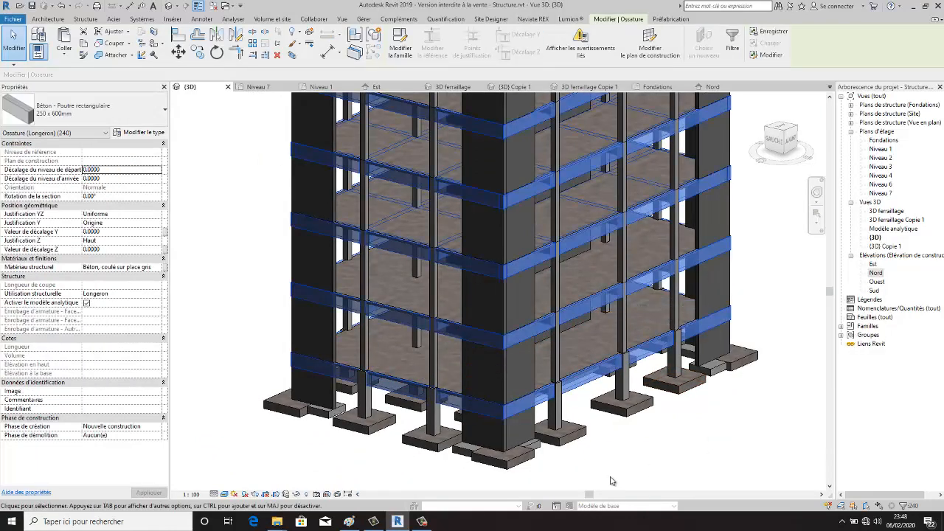
Step: Start REX beam reinforcement for the 250 x 600 mm Niveau 1 beam between the two intermediate columns of the side façade
{"action": "scroll", "coordinate": [613, 480], "scroll_direction": "down", "scroll_amount": 3}
{"action": "scroll", "coordinate": [509, 461], "scroll_direction": "up", "scroll_amount": 4}
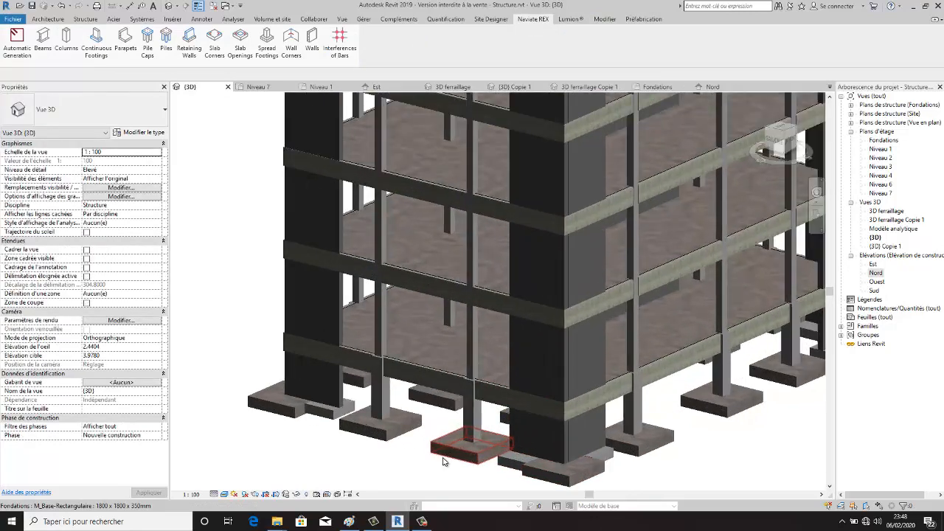
{"action": "left_click", "coordinate": [433, 368]}
{"action": "scroll", "coordinate": [509, 410], "scroll_direction": "down", "scroll_amount": 2}
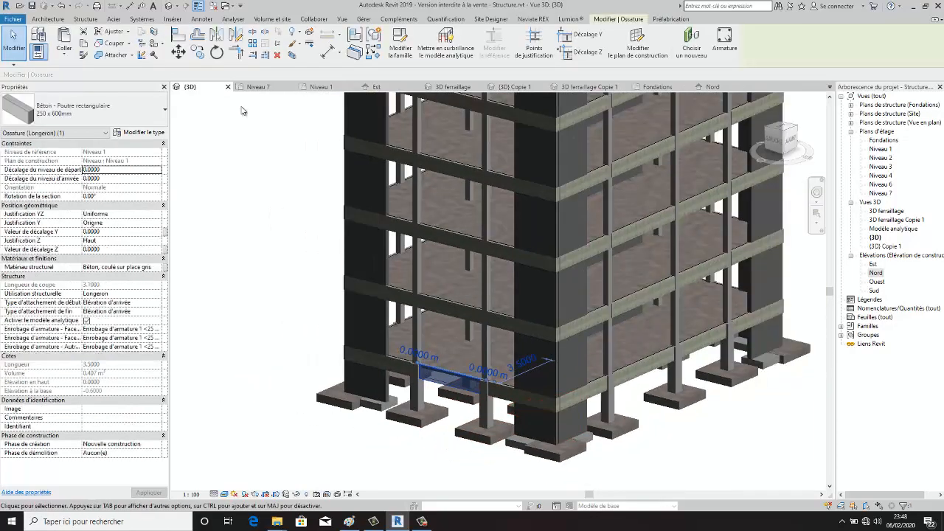
{"action": "left_click", "coordinate": [533, 19]}
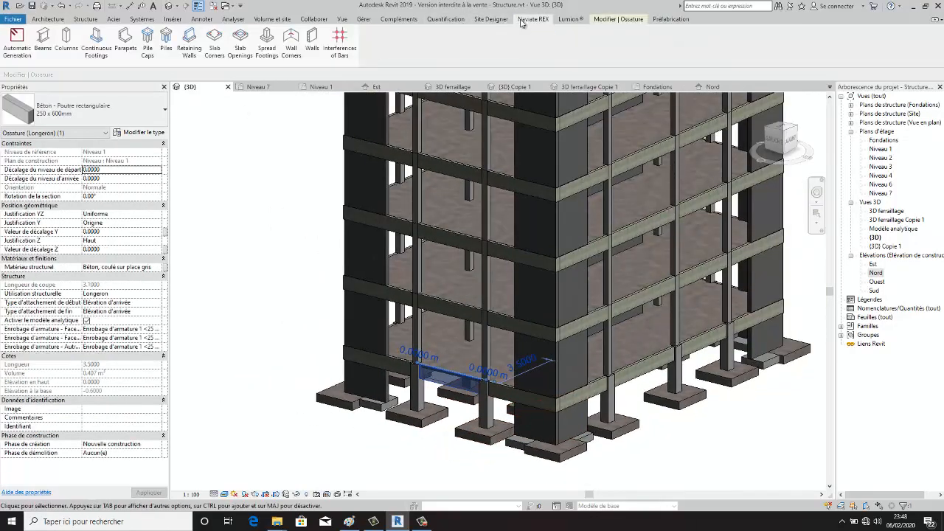
{"action": "left_click", "coordinate": [44, 44]}
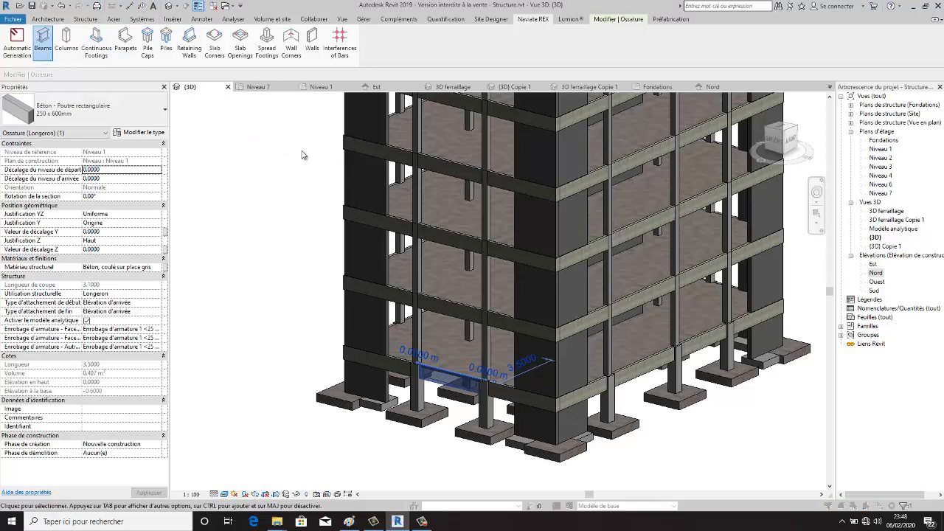
{"action": "left_click_drag", "start_coordinate": [359, 125], "coordinate": [314, 106]}
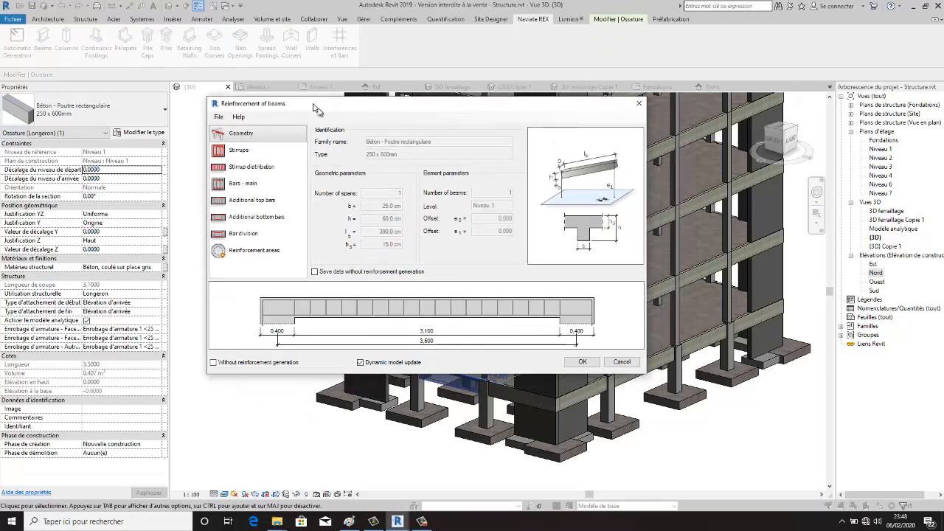
Step: Set the beam's stirrup bar to HA8 (Fe400) and keep the closed rectangular stirrup type
{"action": "left_click", "coordinate": [237, 150]}
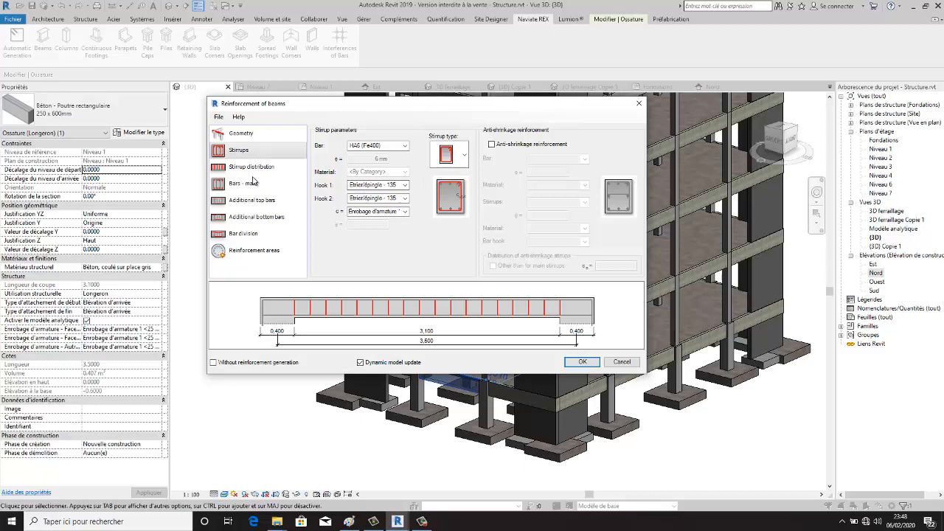
{"action": "left_click", "coordinate": [404, 145]}
{"action": "left_click", "coordinate": [391, 161]}
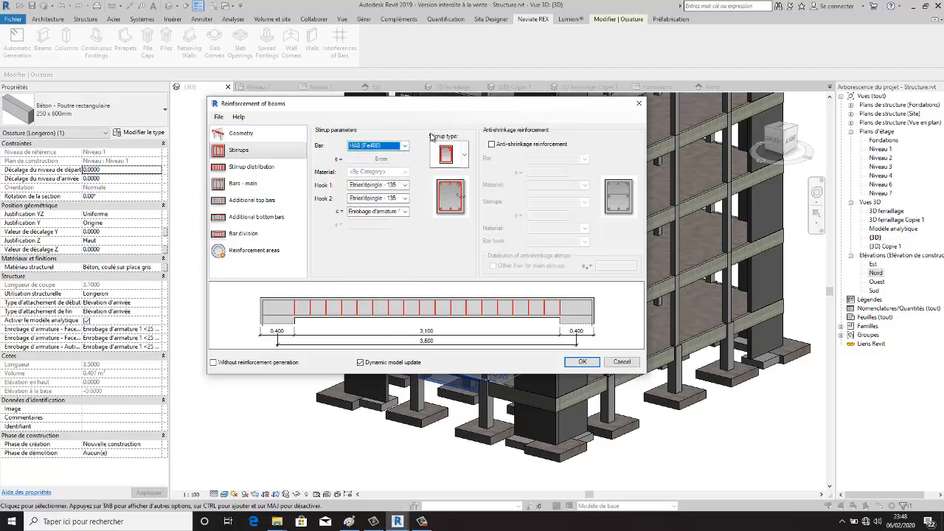
{"action": "left_click", "coordinate": [467, 158]}
{"action": "left_click", "coordinate": [466, 157]}
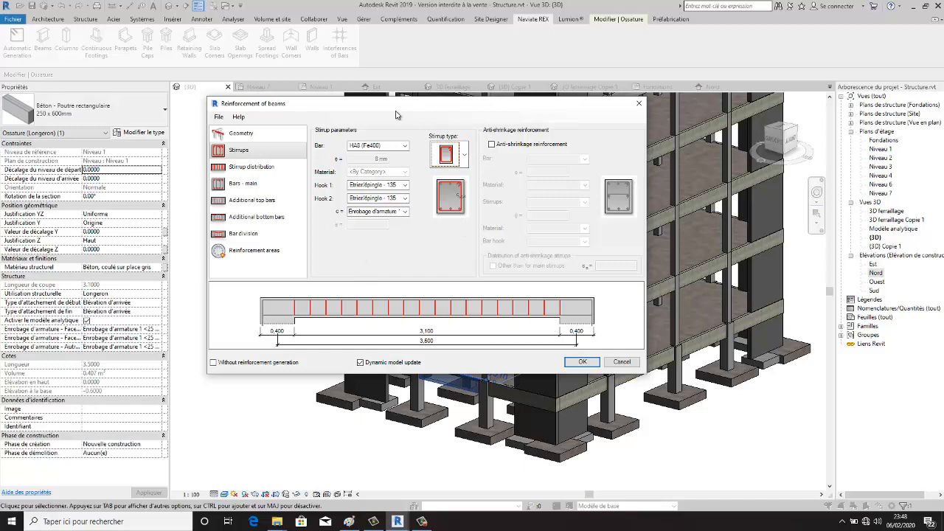
Step: Review the stirrup distribution types and try adding stirrups above the beam's left and right extreme supports
{"action": "left_click", "coordinate": [280, 166]}
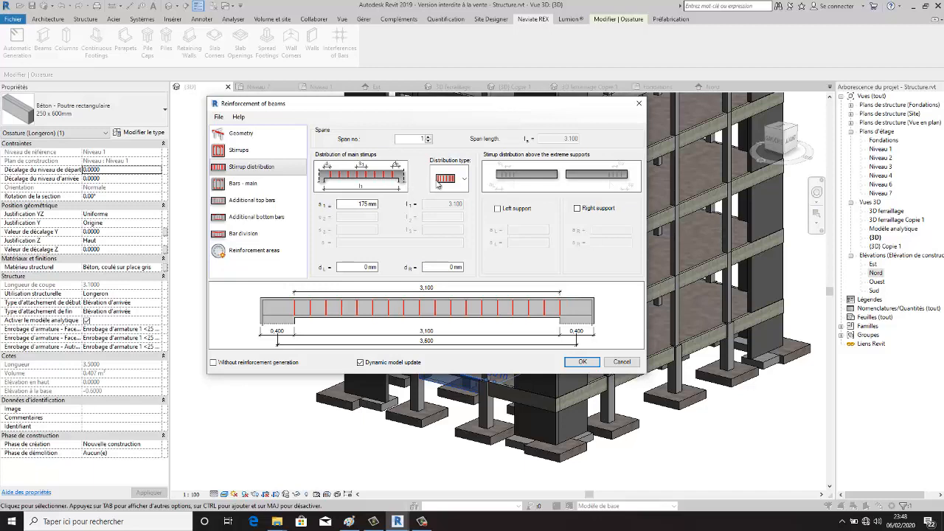
{"action": "left_click", "coordinate": [464, 181]}
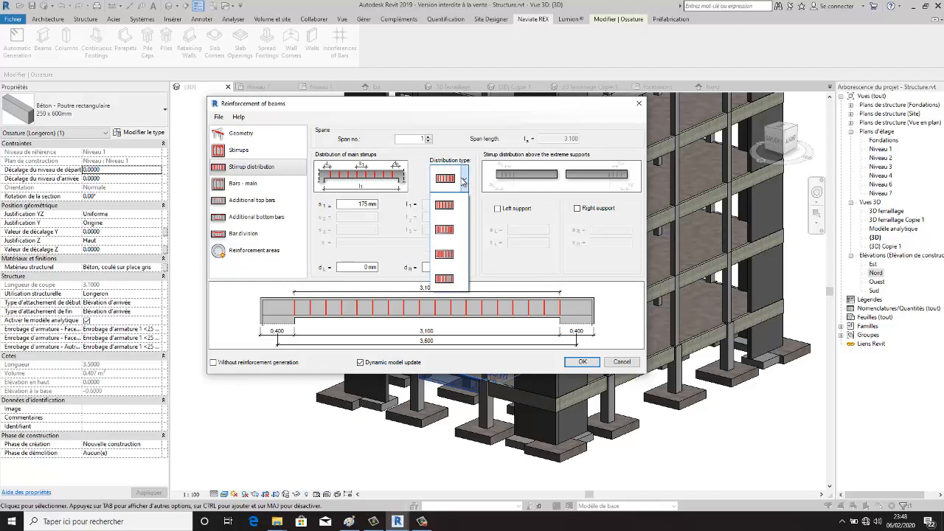
{"action": "left_click", "coordinate": [464, 181]}
{"action": "left_click", "coordinate": [498, 208]}
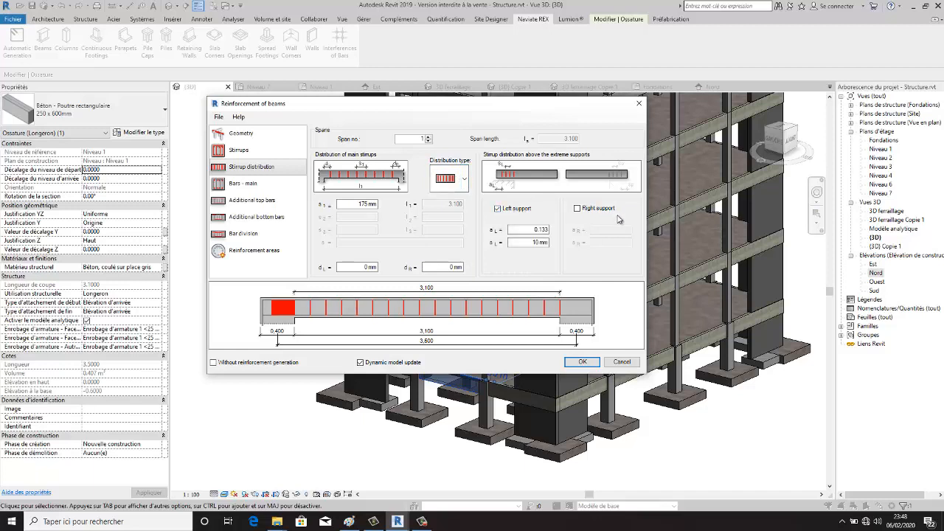
{"action": "left_click", "coordinate": [577, 208]}
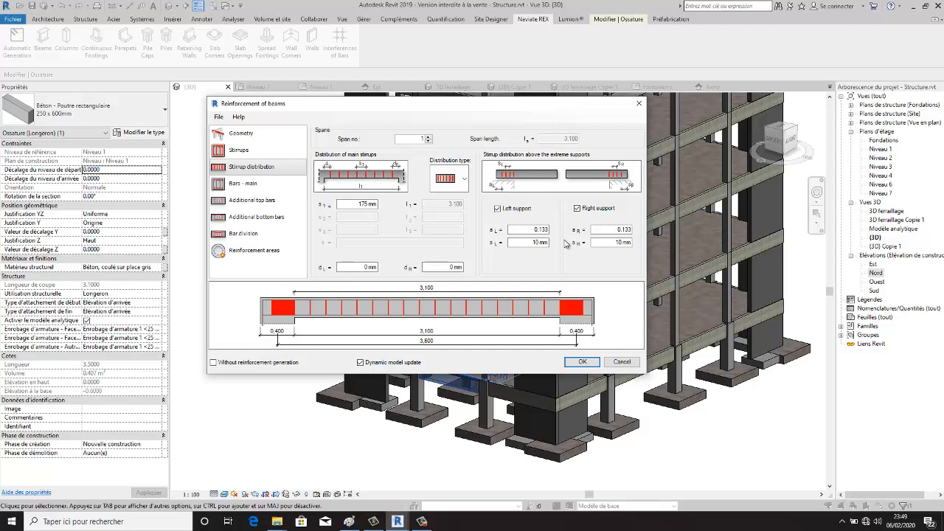
{"action": "left_click", "coordinate": [577, 209]}
{"action": "left_click", "coordinate": [498, 209]}
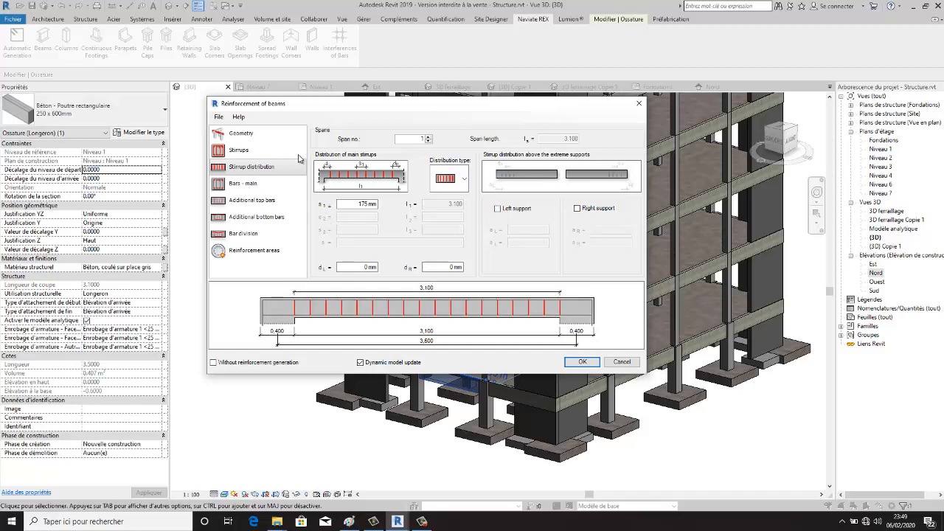
Step: Set the beam's lower and upper main bars to three HA16 (Fe400) bars each, keeping the lower bars without hooks
{"action": "left_click", "coordinate": [251, 191]}
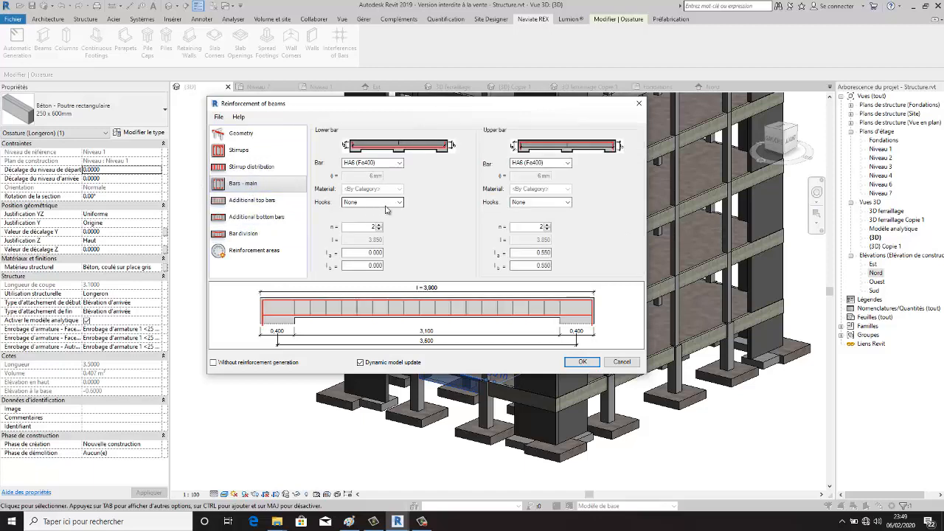
{"action": "left_click", "coordinate": [371, 163]}
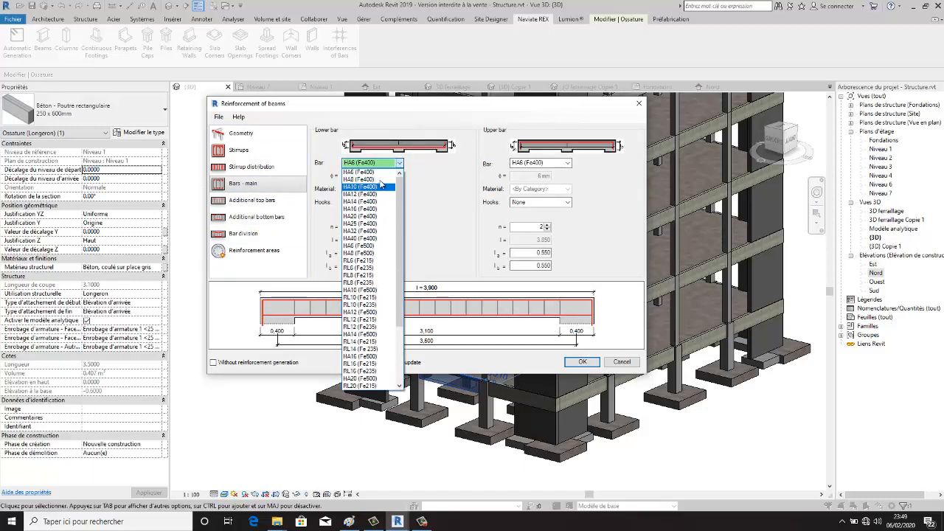
{"action": "left_click", "coordinate": [364, 211]}
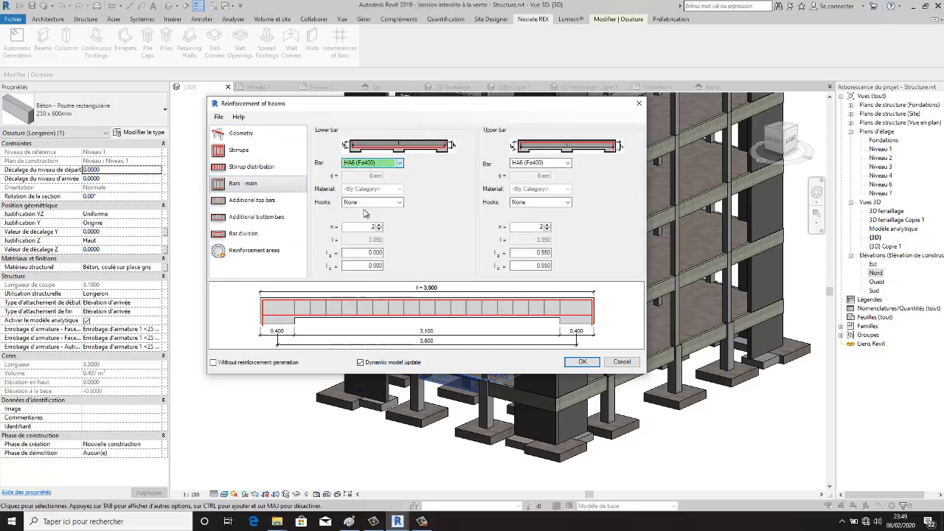
{"action": "left_click", "coordinate": [567, 163]}
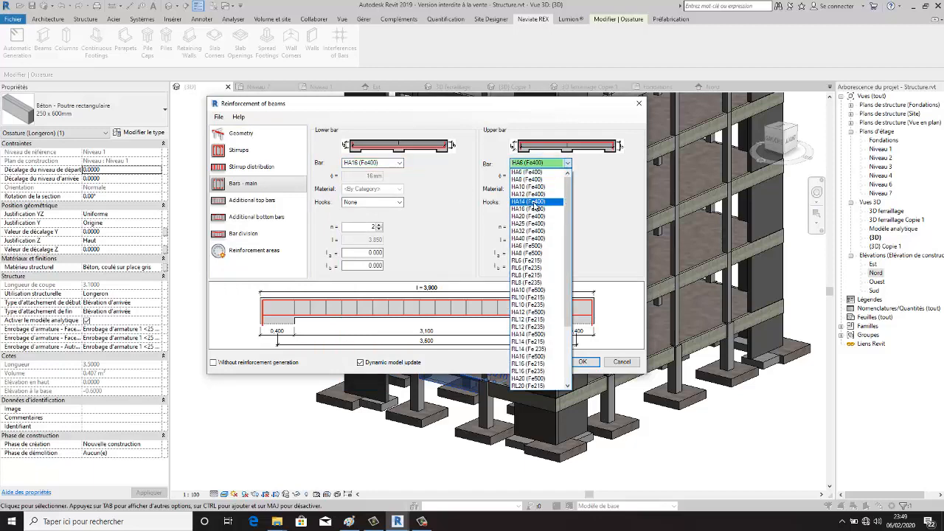
{"action": "left_click", "coordinate": [532, 210]}
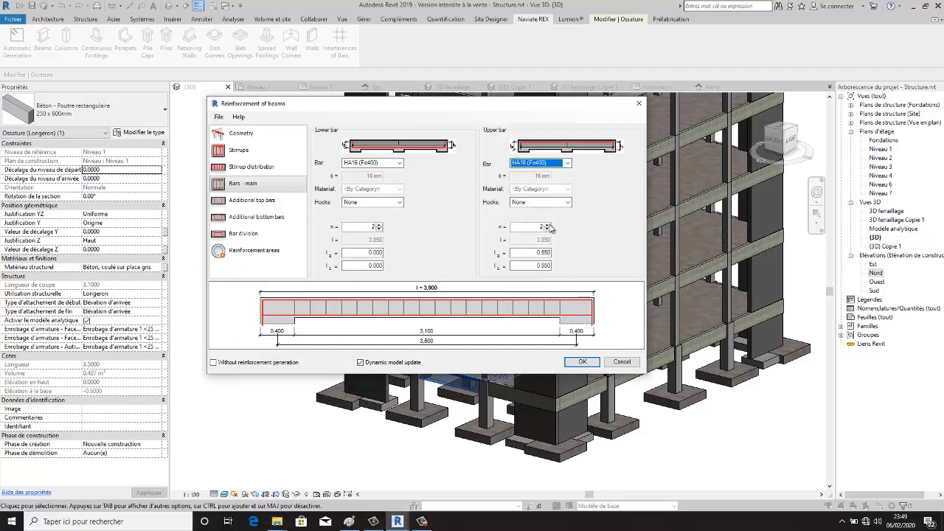
{"action": "left_click", "coordinate": [548, 225]}
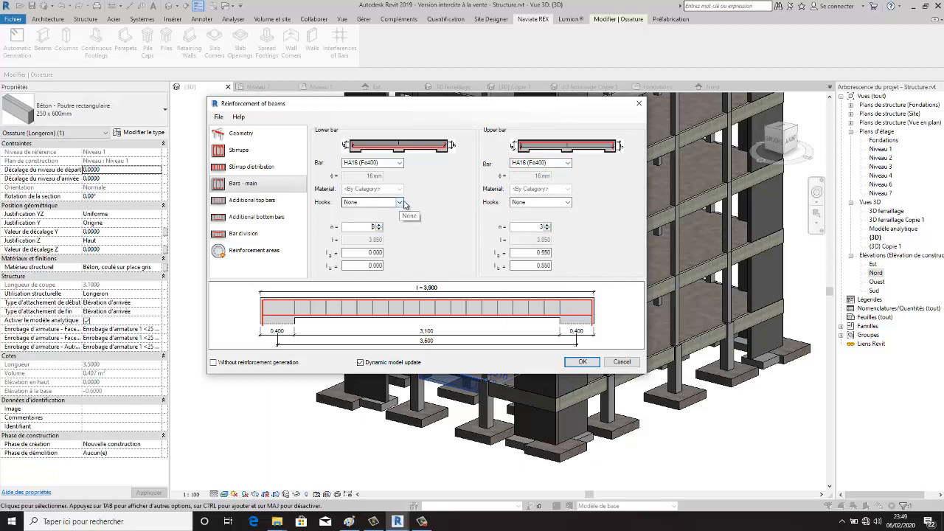
{"action": "left_click", "coordinate": [400, 203]}
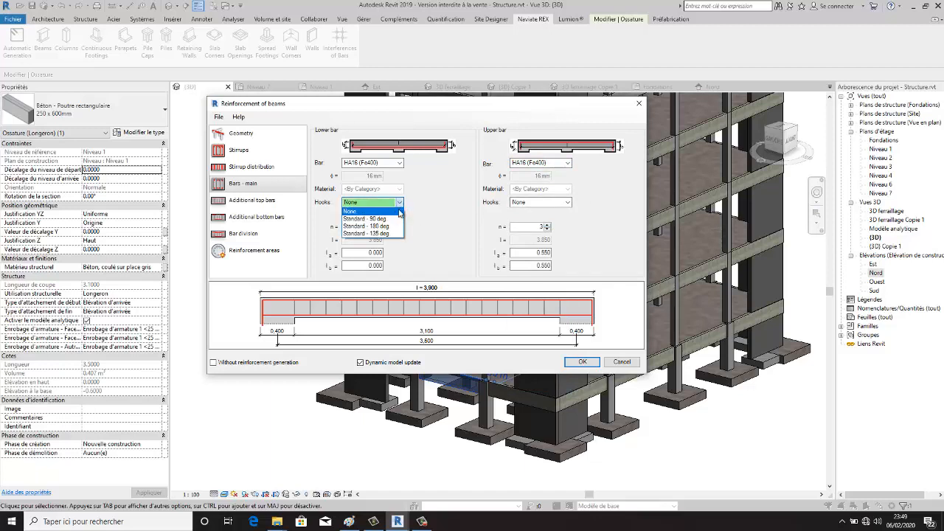
{"action": "left_click", "coordinate": [399, 211]}
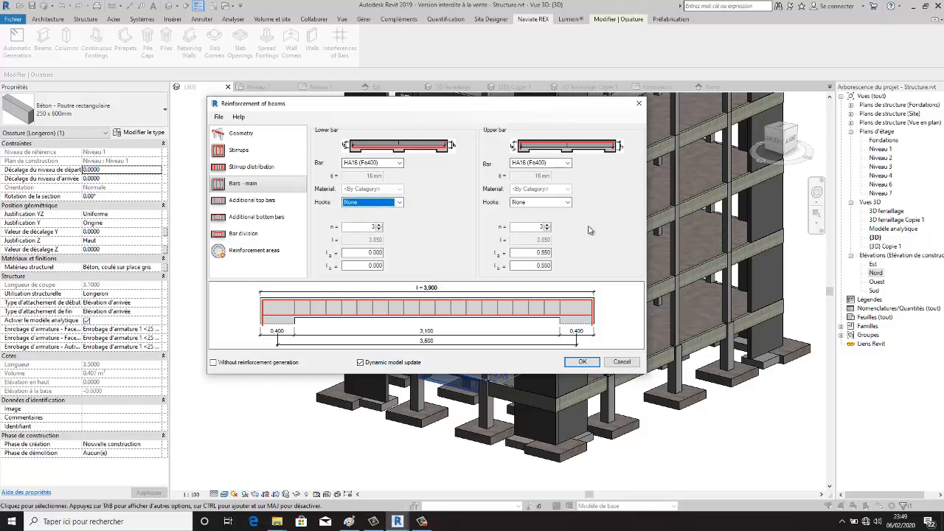
Step: Try an additional HA6 (Fe400) top bar above the beam's extreme left support
{"action": "left_click", "coordinate": [258, 205]}
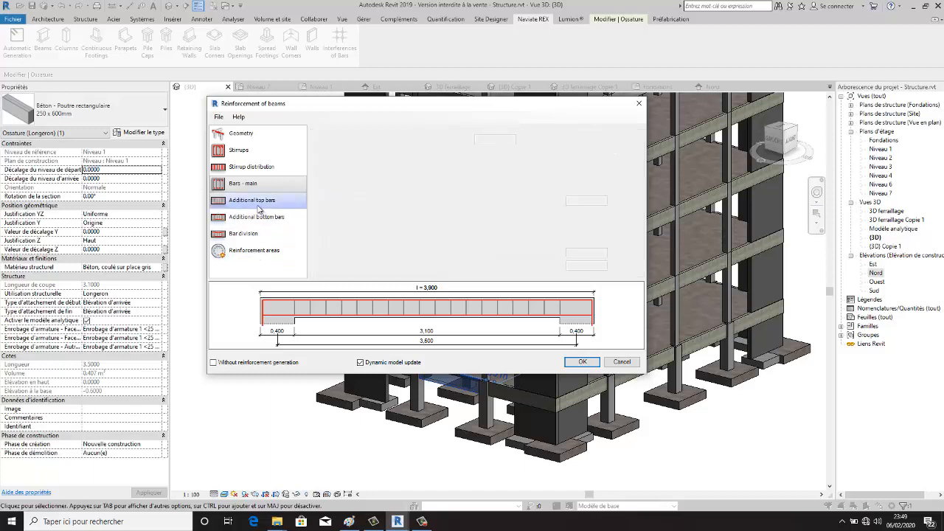
{"action": "left_click", "coordinate": [333, 171]}
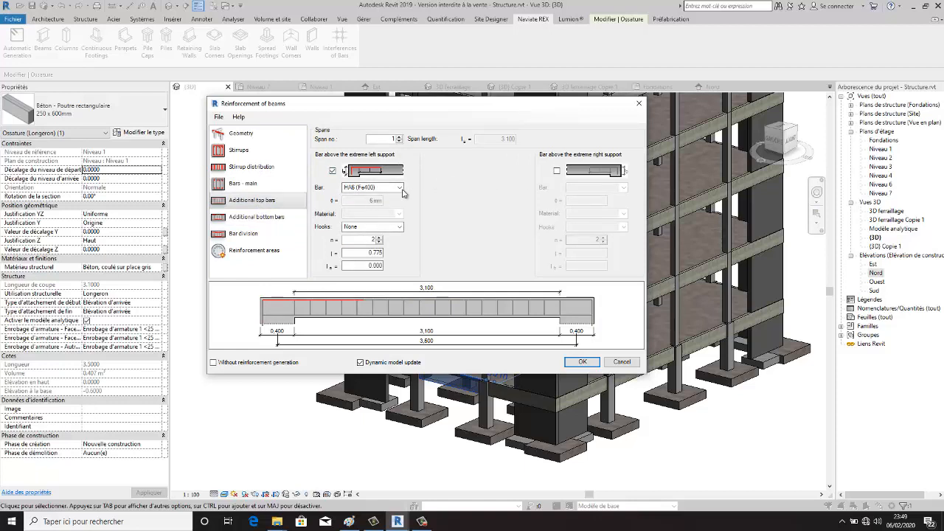
{"action": "left_click", "coordinate": [403, 189]}
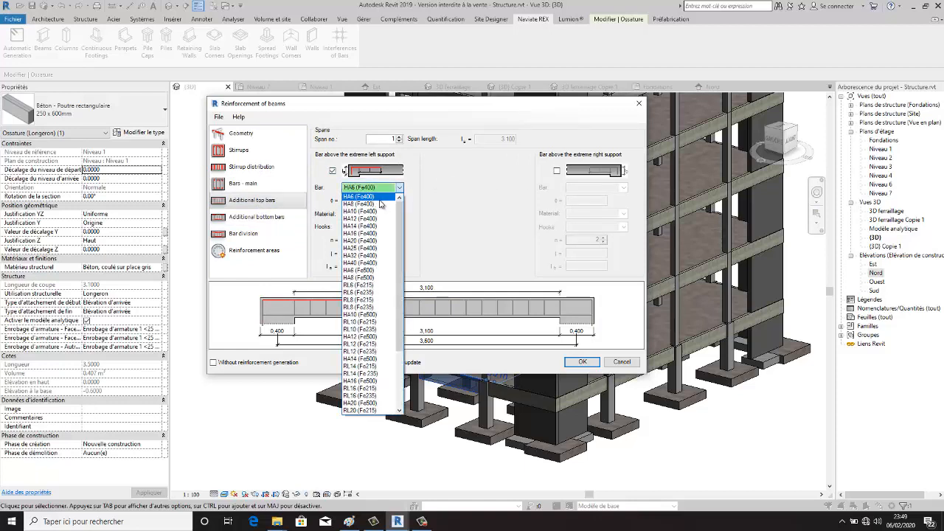
{"action": "left_click", "coordinate": [447, 200]}
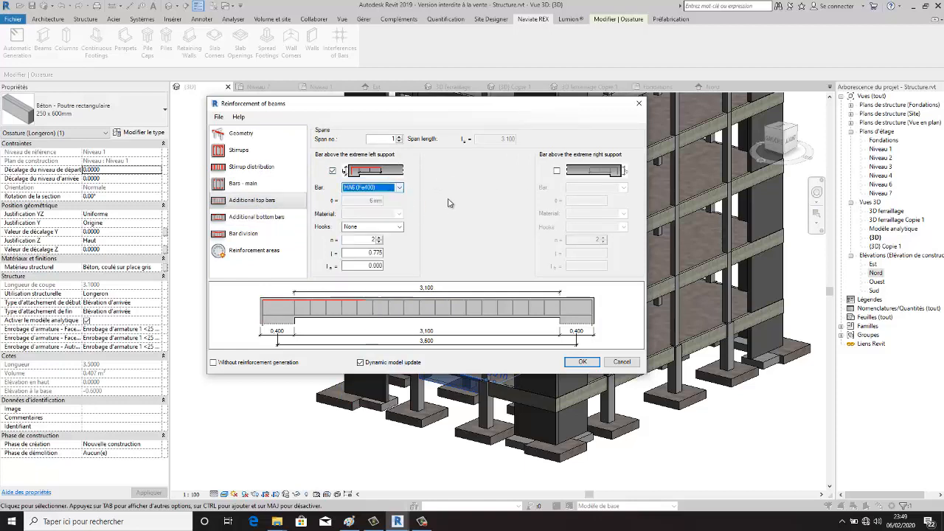
{"action": "left_click", "coordinate": [558, 172]}
{"action": "left_click", "coordinate": [558, 173]}
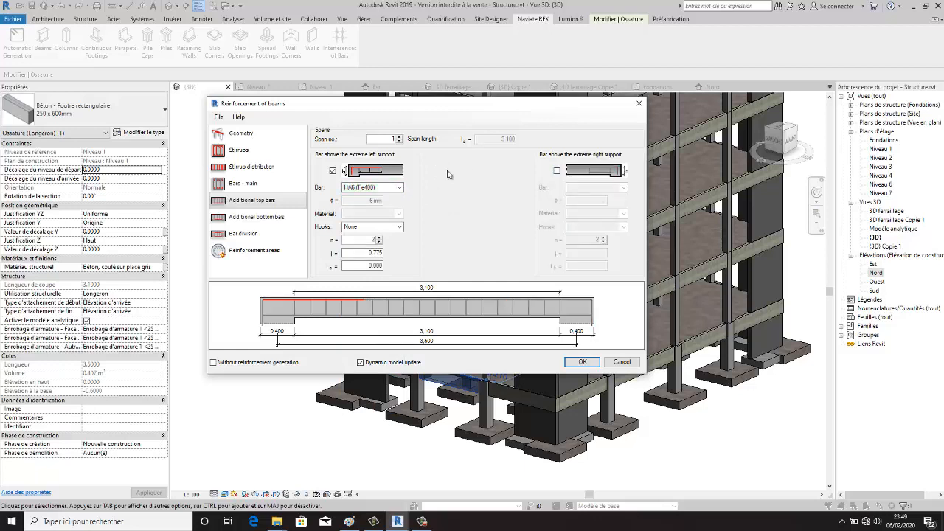
{"action": "left_click", "coordinate": [334, 171]}
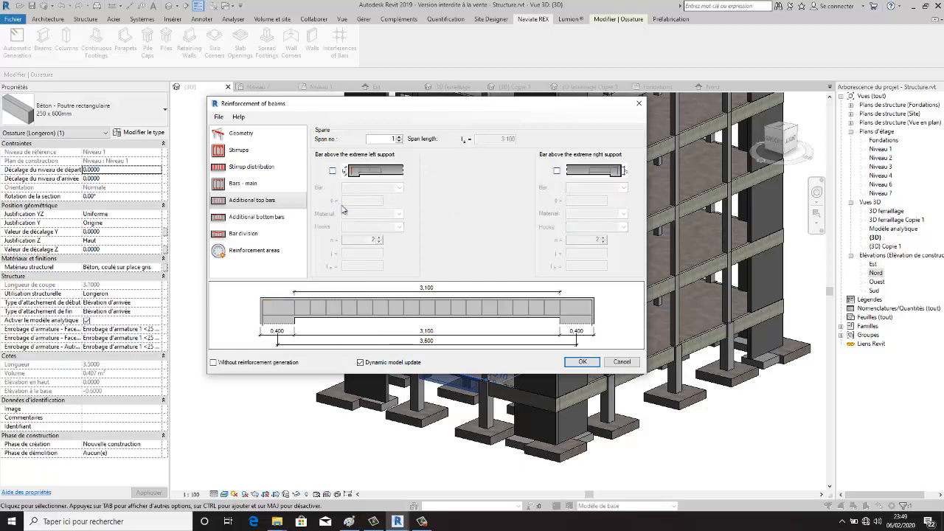
Step: Try additional bottom bars at the beam's extreme left support, in the span and at the extreme right support
{"action": "left_click", "coordinate": [248, 218]}
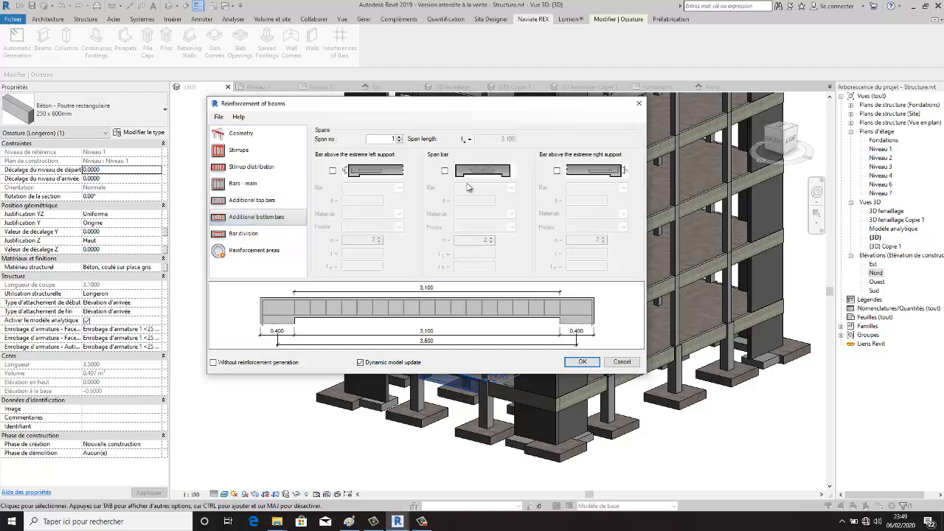
{"action": "left_click", "coordinate": [445, 172]}
{"action": "left_click", "coordinate": [557, 171]}
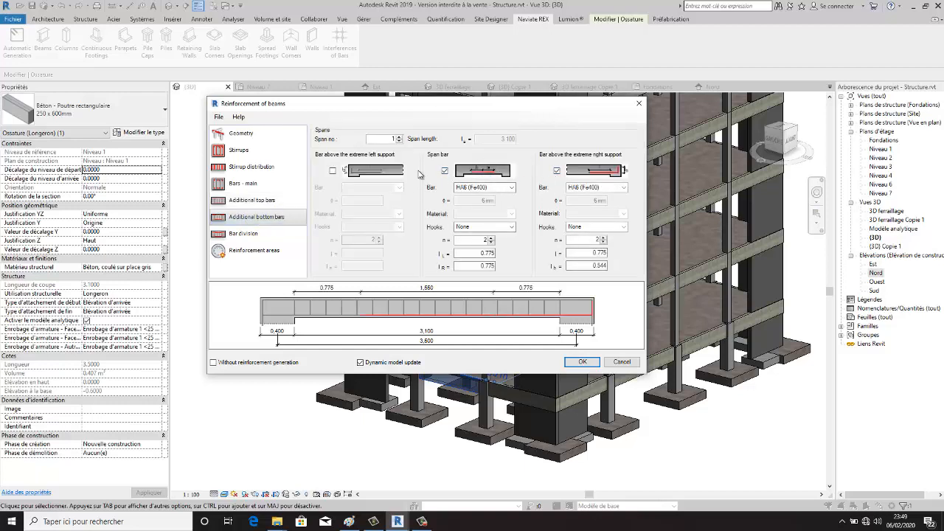
{"action": "left_click", "coordinate": [332, 171]}
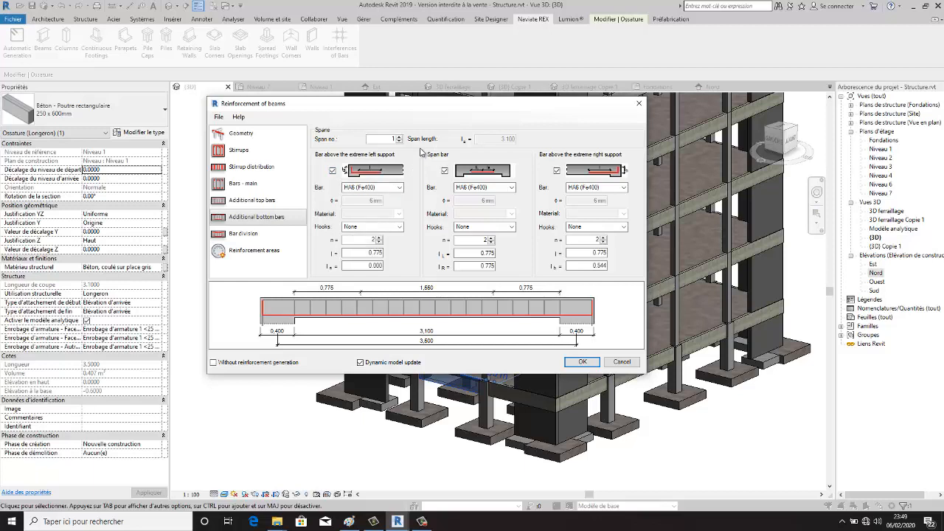
{"action": "left_click", "coordinate": [333, 170]}
{"action": "left_click", "coordinate": [444, 171]}
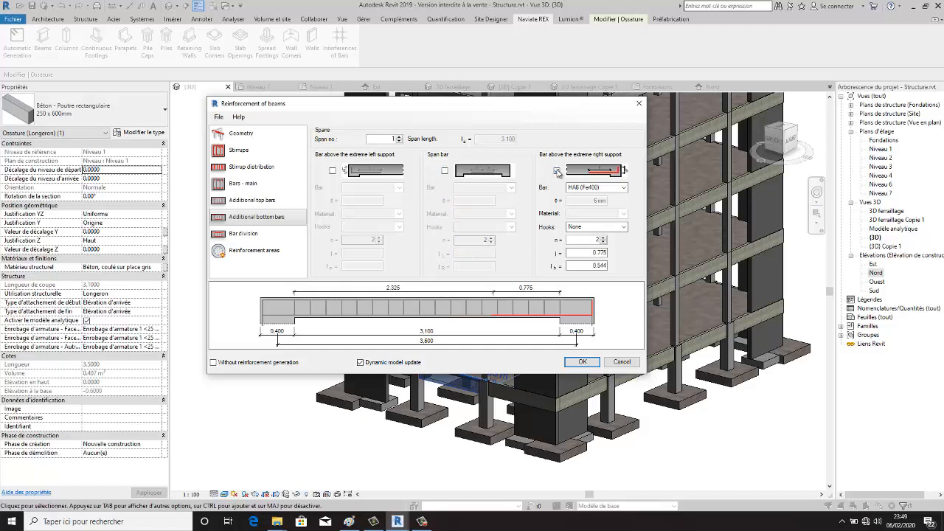
{"action": "left_click", "coordinate": [557, 171]}
Step: Try dividing the main top bars with lap splices and review the beam's reinforcement areas by position
{"action": "left_click", "coordinate": [268, 236]}
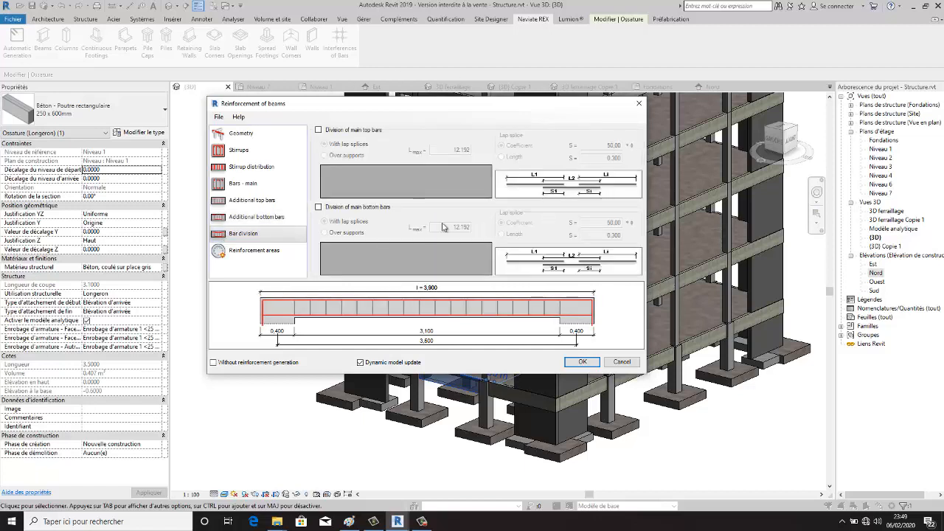
{"action": "left_click", "coordinate": [318, 130]}
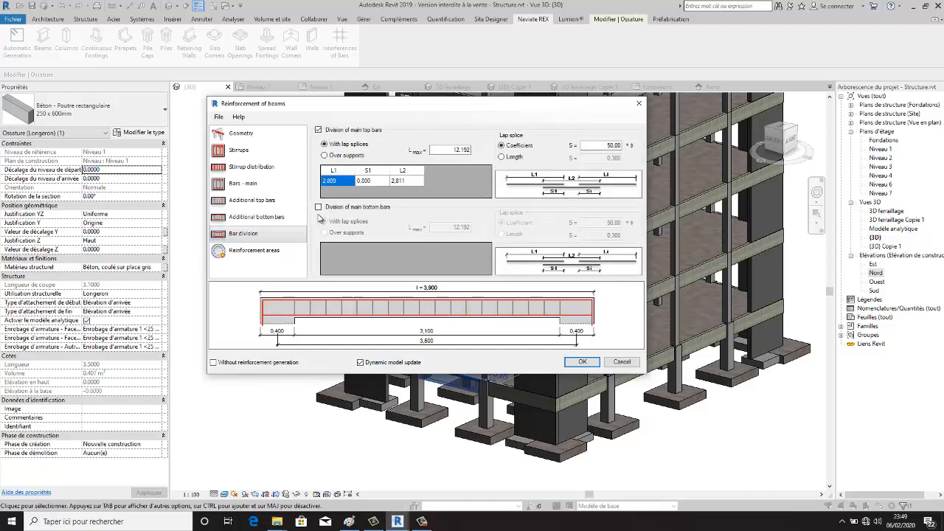
{"action": "left_click", "coordinate": [329, 132]}
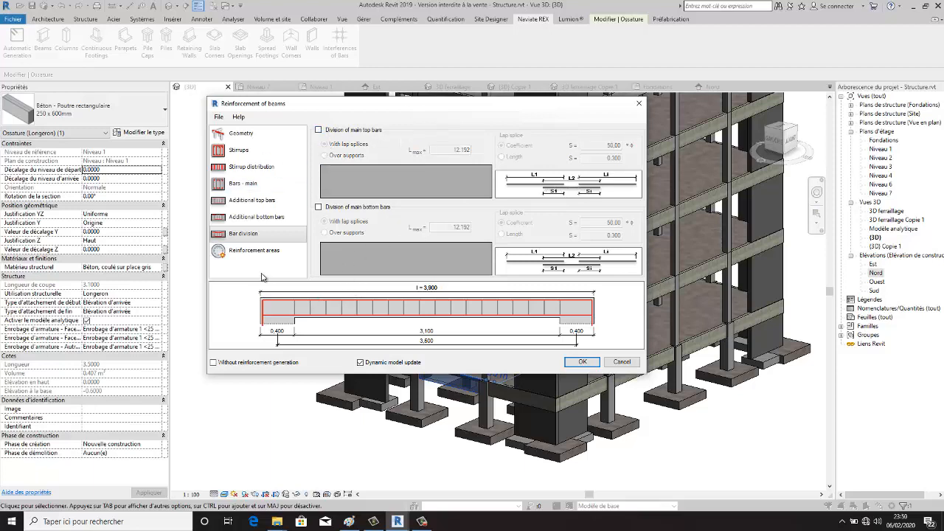
{"action": "left_click", "coordinate": [276, 255]}
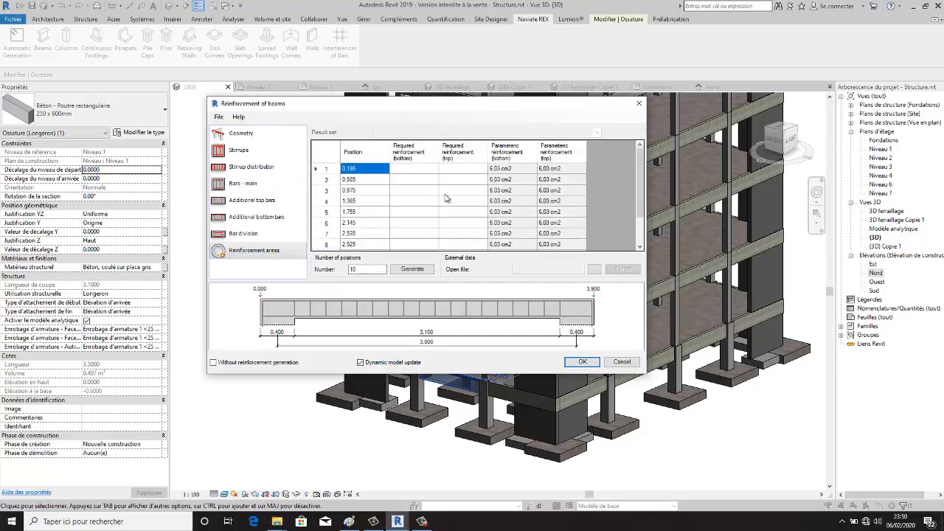
{"action": "left_click_drag", "start_coordinate": [639, 172], "coordinate": [634, 210]}
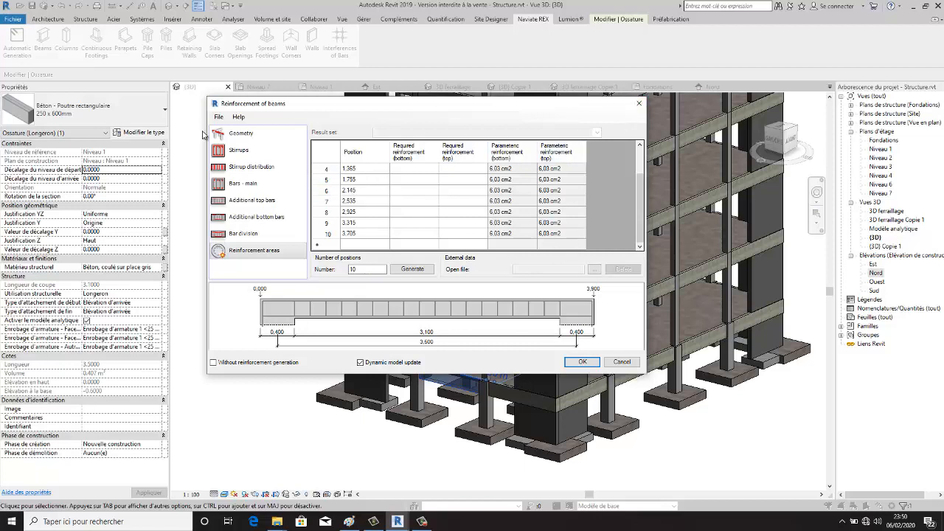
Step: Save the beam reinforcement settings as beams.rxd in the naviate folder and generate the beam's reinforcement
{"action": "left_click", "coordinate": [218, 117]}
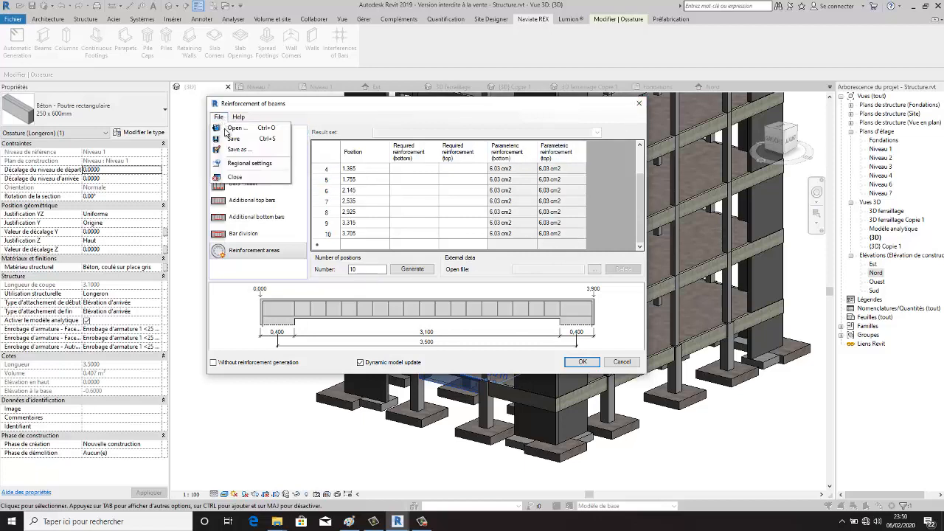
{"action": "left_click", "coordinate": [238, 149]}
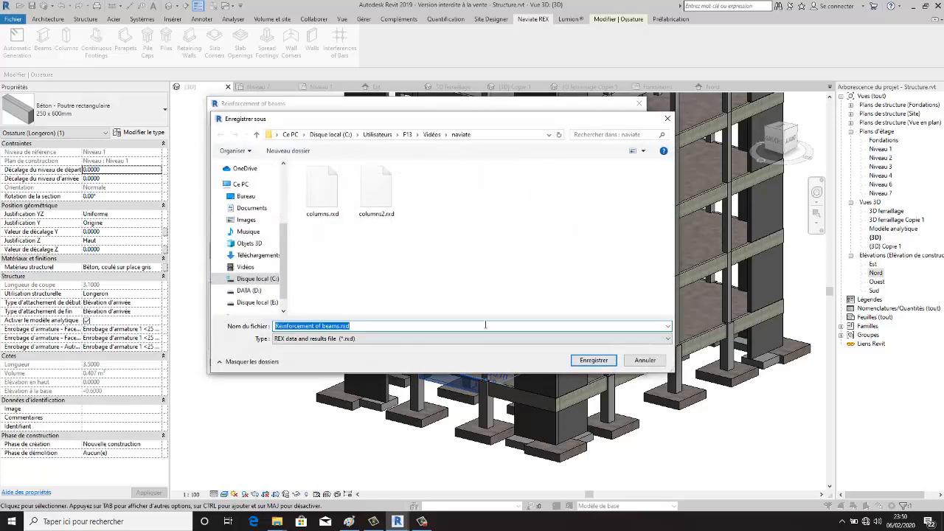
{"action": "left_click", "coordinate": [322, 325]}
{"action": "left_click", "coordinate": [590, 361]}
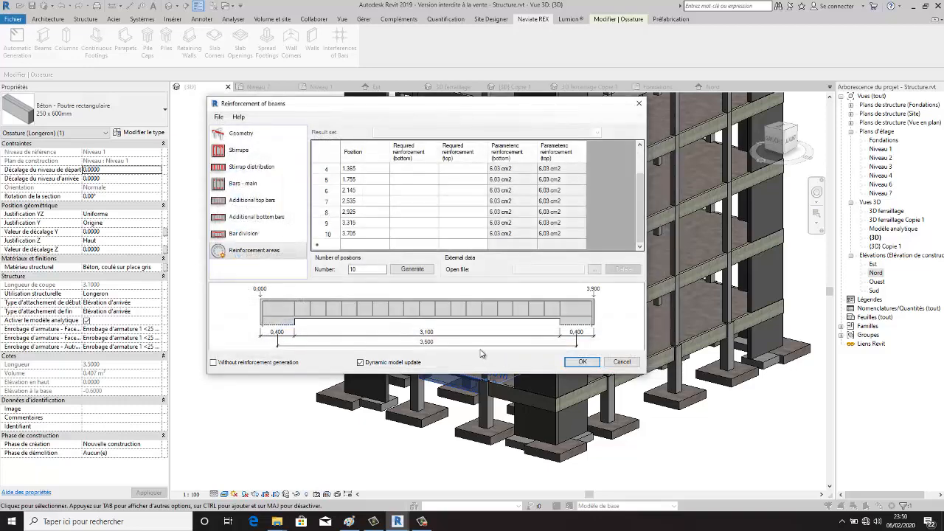
{"action": "left_click", "coordinate": [583, 362]}
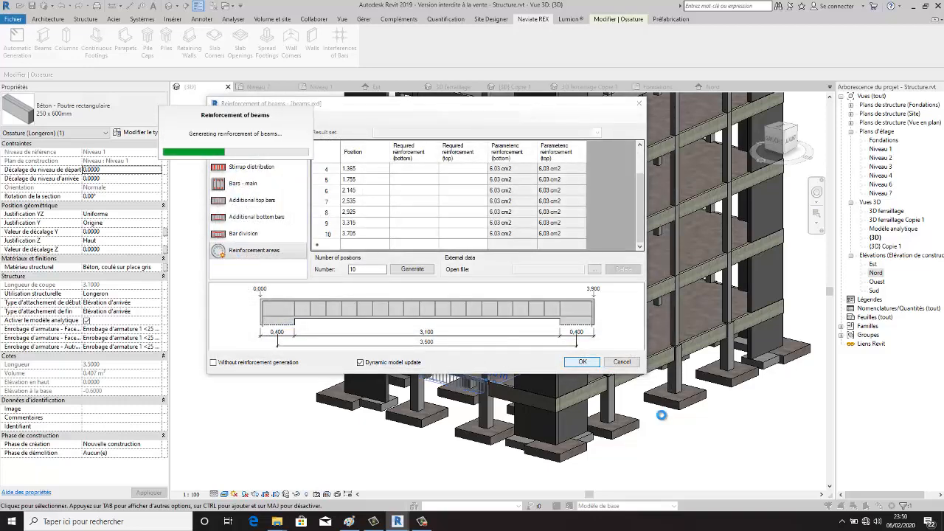
{"action": "scroll", "coordinate": [445, 407], "scroll_direction": "up", "scroll_amount": 6}
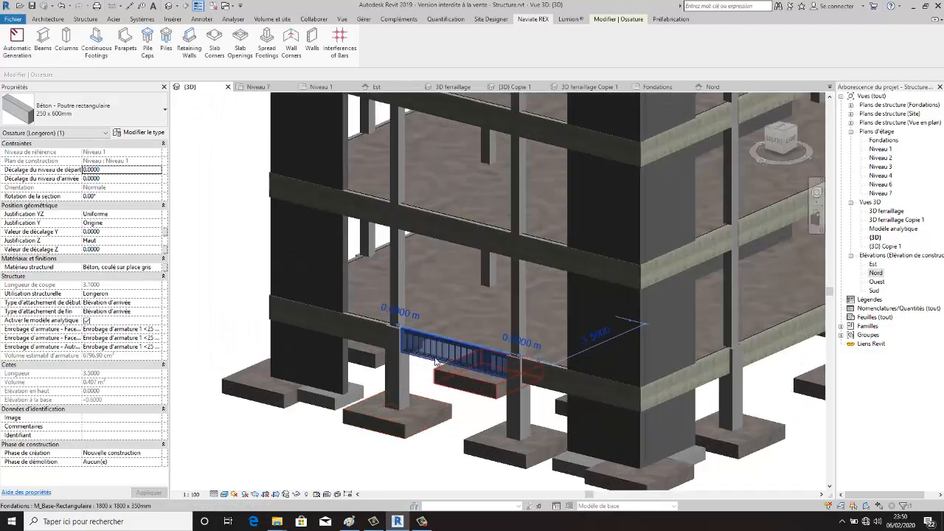
Step: Reinforce the Niveau 1 beam between the side façade's far corner wall and the neighbouring intermediate column using the saved beams.rxd settings
{"action": "scroll", "coordinate": [365, 302], "scroll_direction": "down", "scroll_amount": 8}
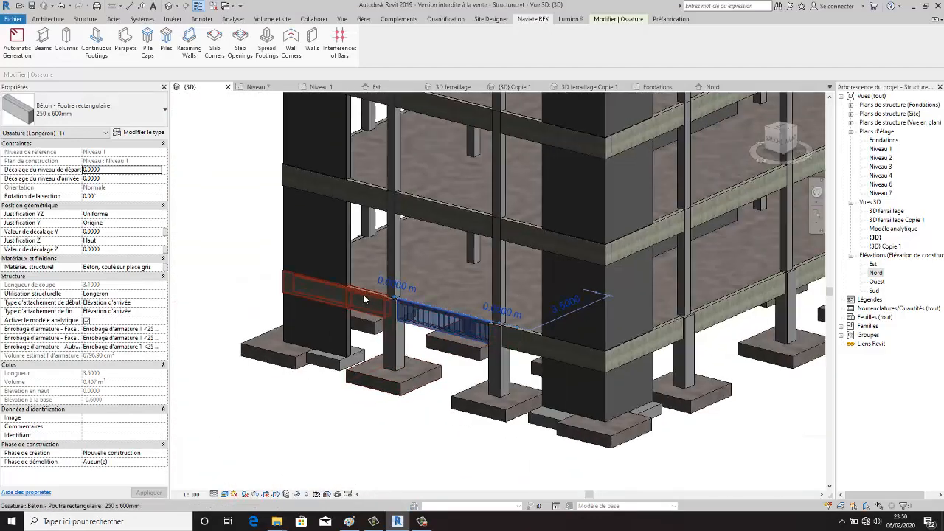
{"action": "left_click", "coordinate": [364, 301]}
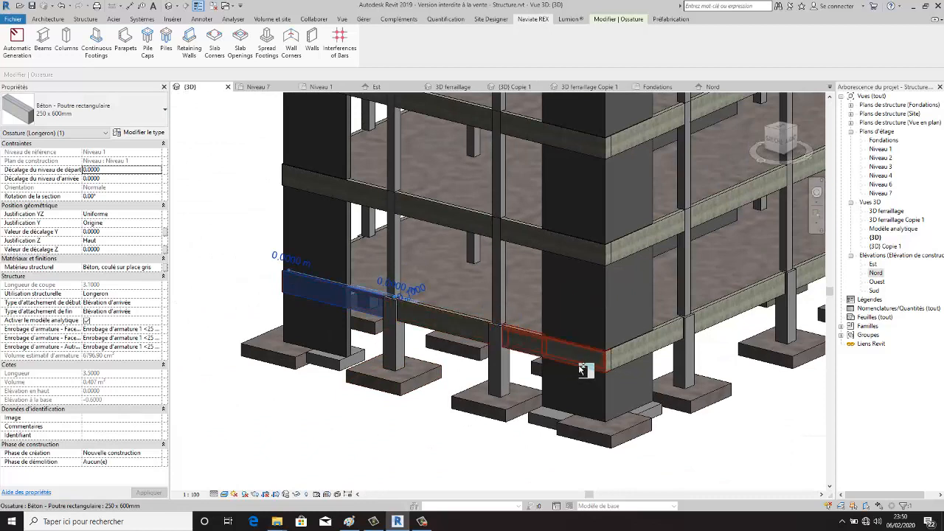
{"action": "left_click", "coordinate": [42, 41]}
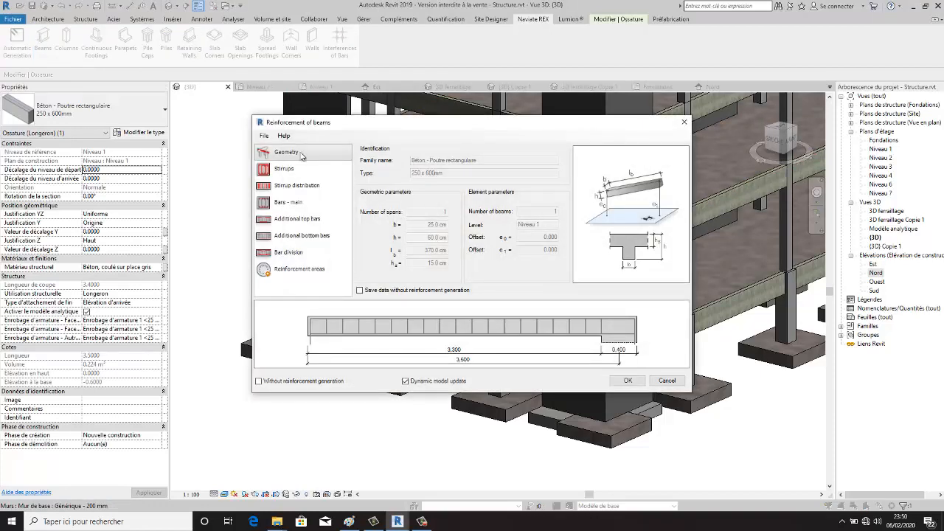
{"action": "left_click", "coordinate": [264, 136]}
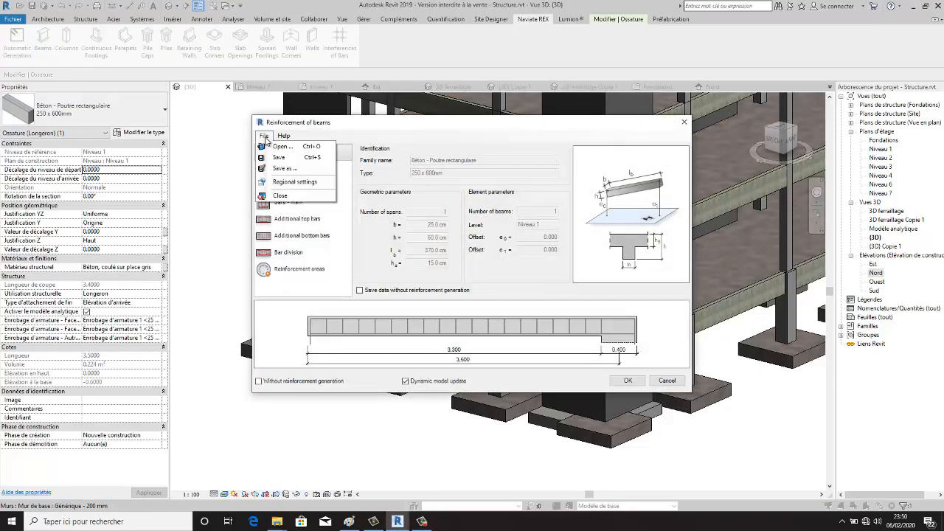
{"action": "left_click", "coordinate": [271, 150]}
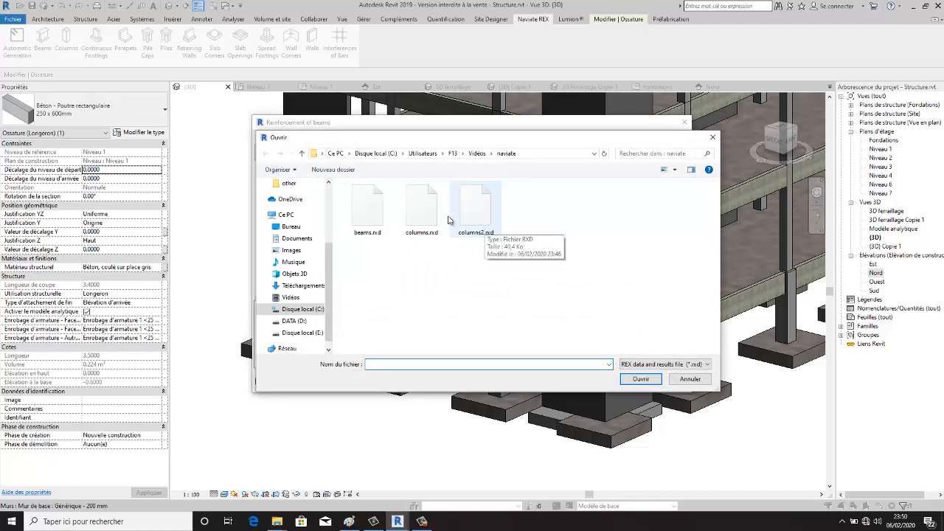
{"action": "left_click", "coordinate": [367, 210]}
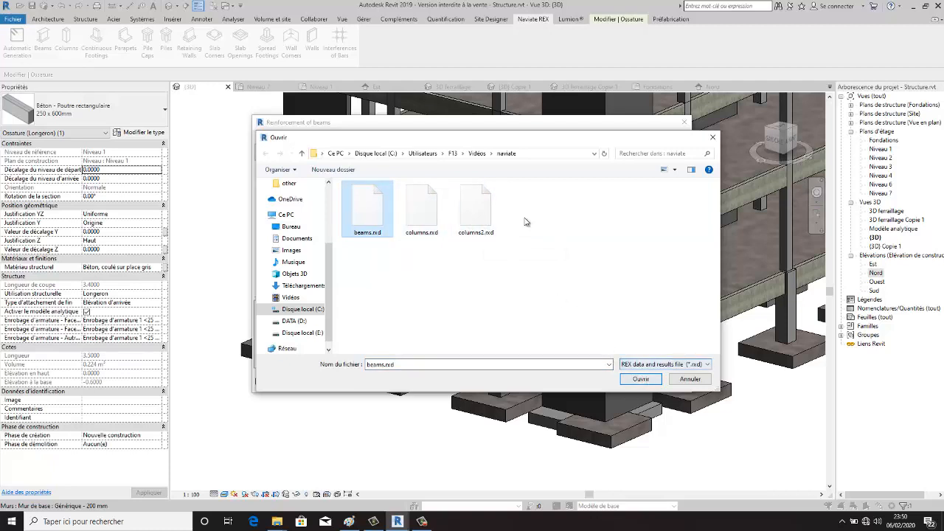
{"action": "left_click", "coordinate": [641, 379]}
{"action": "left_click", "coordinate": [598, 282]}
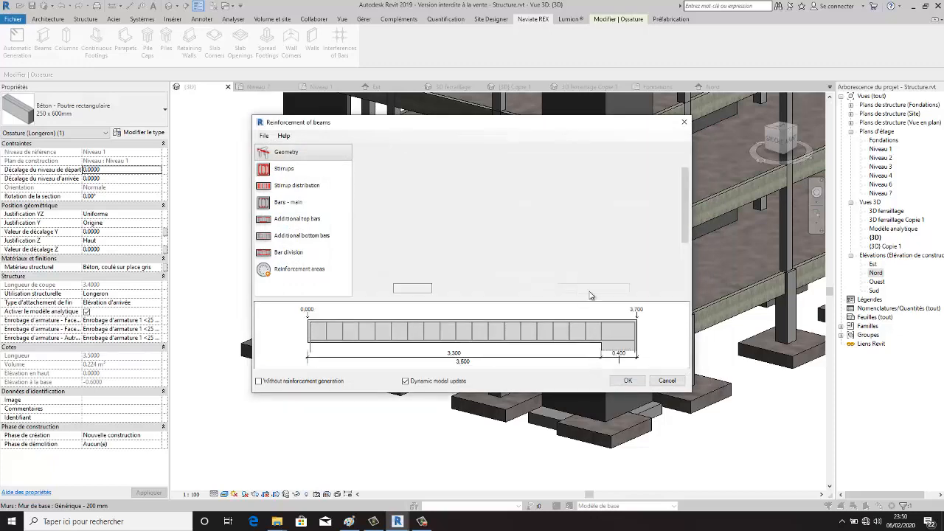
{"action": "left_click", "coordinate": [627, 380]}
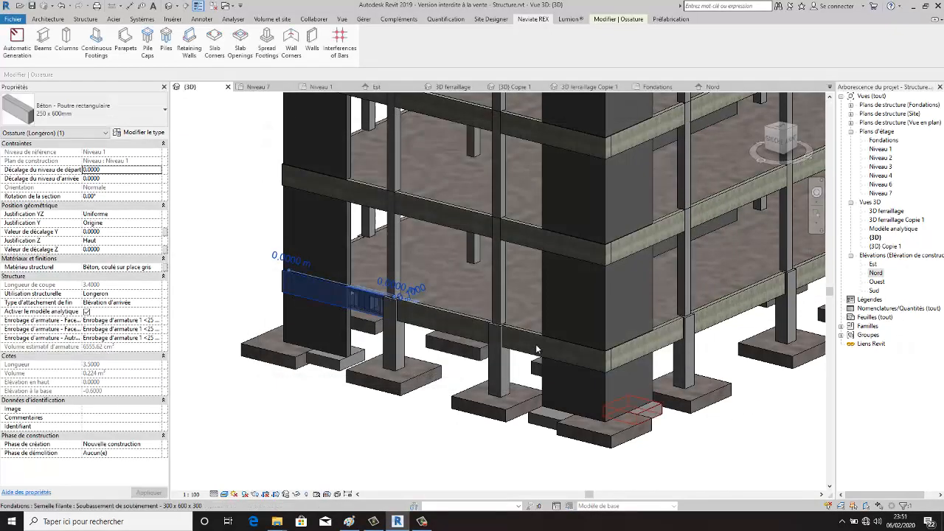
{"action": "scroll", "coordinate": [467, 315], "scroll_direction": "up", "scroll_amount": 2}
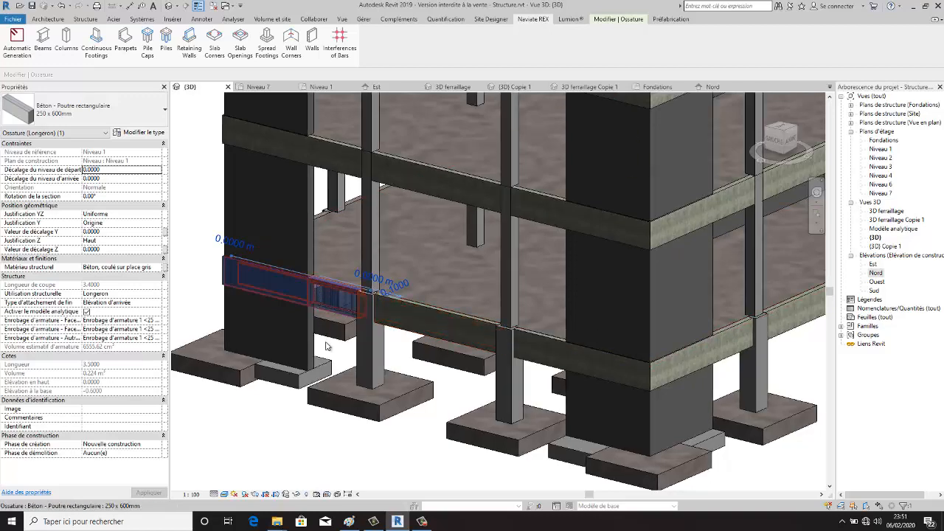
{"action": "scroll", "coordinate": [329, 347], "scroll_direction": "down", "scroll_amount": 2}
{"action": "left_click", "coordinate": [518, 451]}
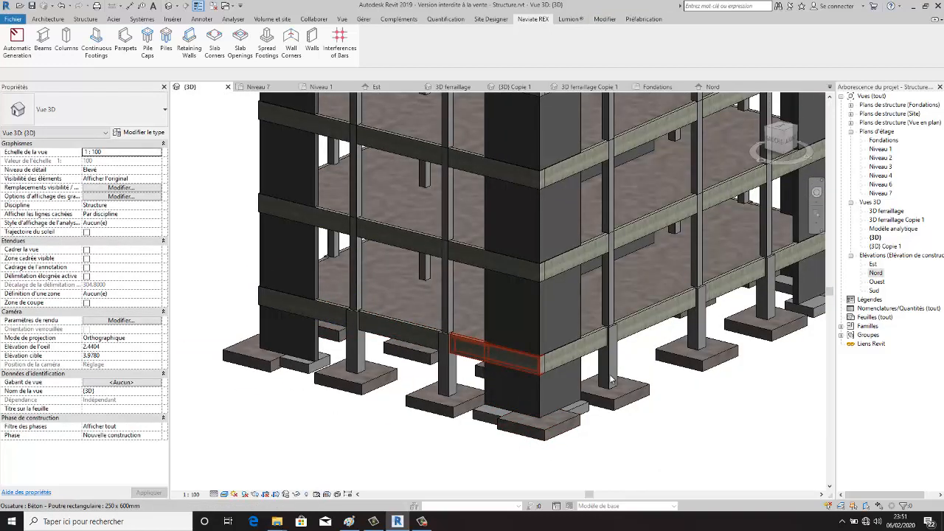
Step: Reinforce the Niveau 1 beam from the other intermediate column across the near corner wall using the saved beams.rxd settings, adjusted to its geometry
{"action": "left_click", "coordinate": [486, 354]}
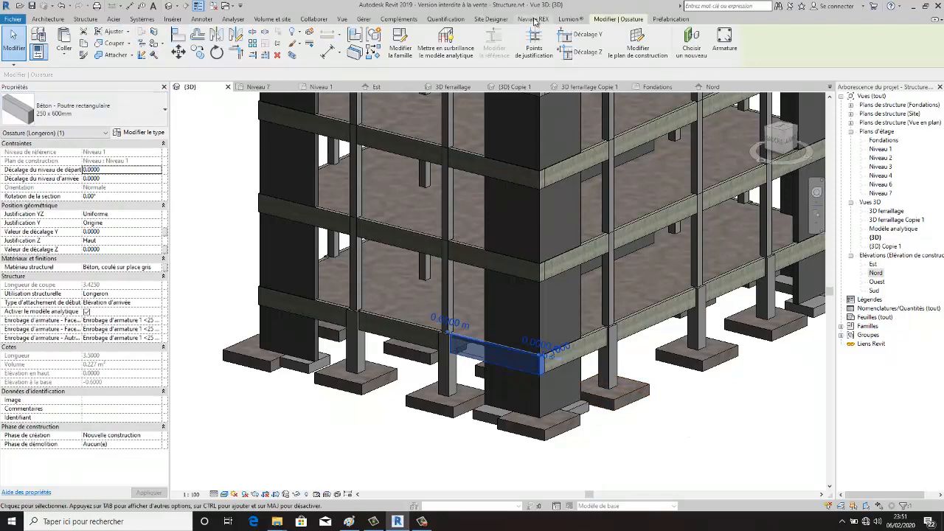
{"action": "left_click", "coordinate": [533, 19]}
{"action": "left_click", "coordinate": [42, 41]}
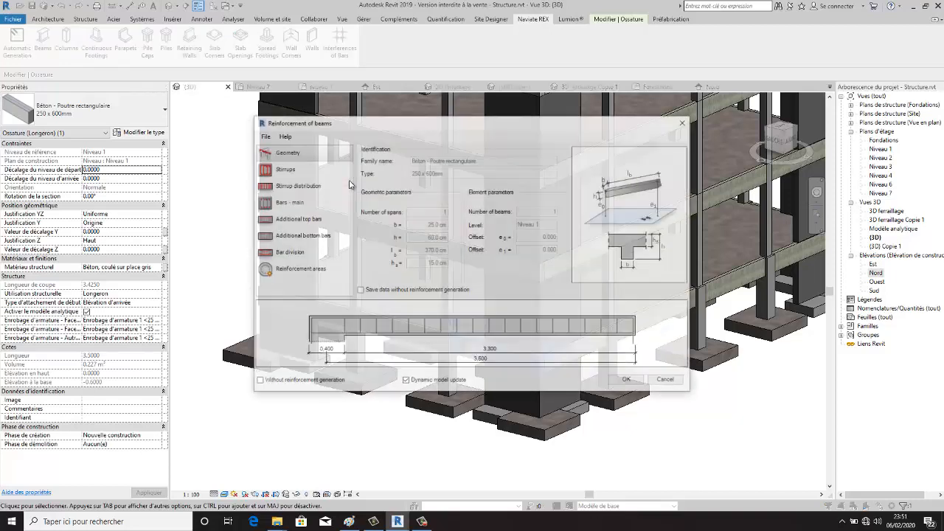
{"action": "left_click", "coordinate": [264, 135]}
{"action": "left_click", "coordinate": [281, 146]}
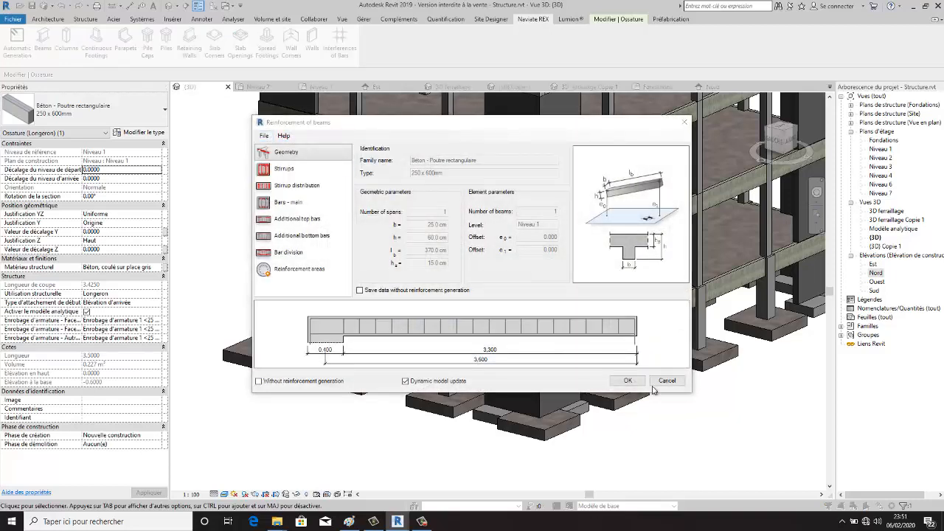
{"action": "left_click", "coordinate": [373, 210]}
{"action": "left_click", "coordinate": [626, 380]}
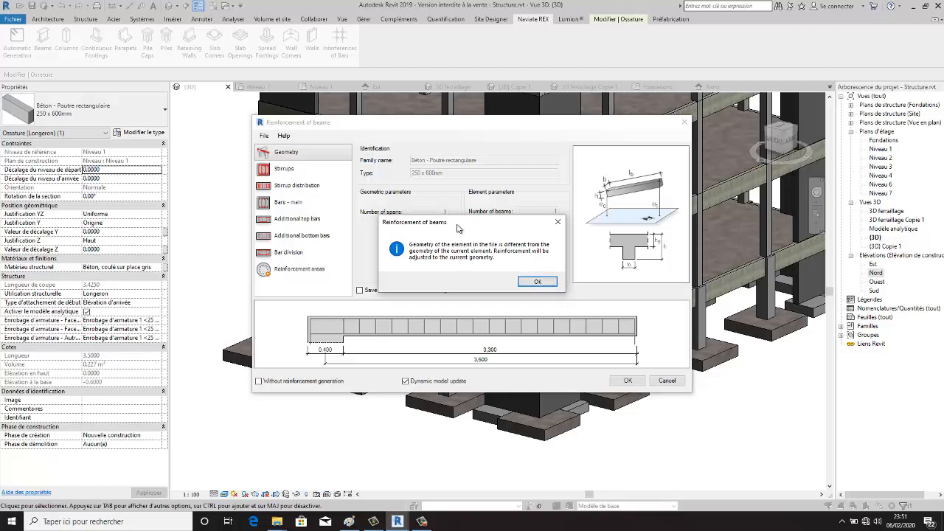
{"action": "left_click", "coordinate": [537, 282]}
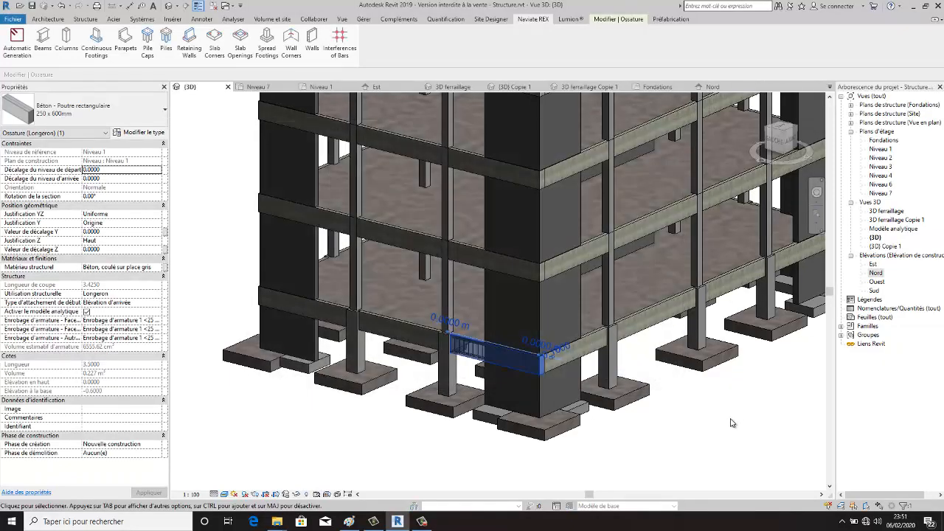
Step: Open the spread footing reinforcement settings for the footing under the intermediate column next to the far corner wall
{"action": "left_click", "coordinate": [723, 441]}
{"action": "scroll", "coordinate": [476, 447], "scroll_direction": "up", "scroll_amount": 1}
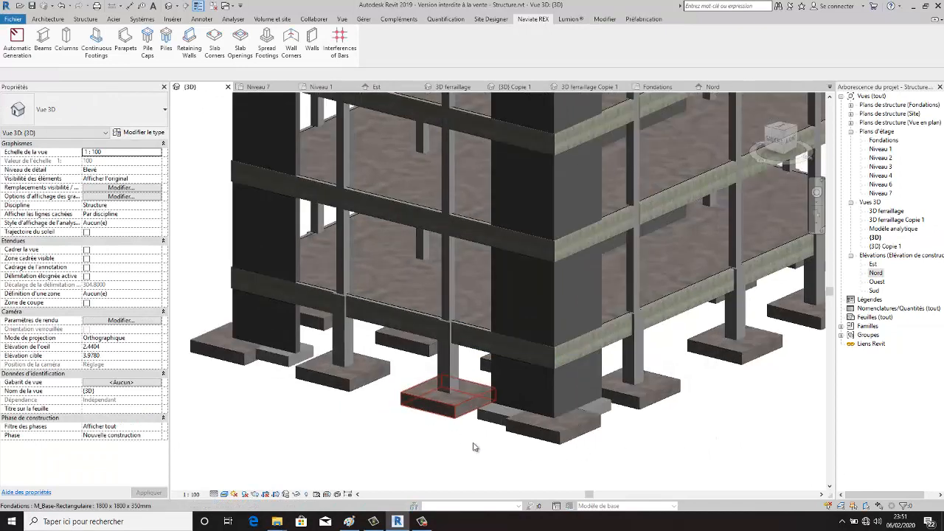
{"action": "scroll", "coordinate": [375, 434], "scroll_direction": "down", "scroll_amount": 2}
{"action": "scroll", "coordinate": [350, 392], "scroll_direction": "up", "scroll_amount": 3}
{"action": "left_click", "coordinate": [350, 391]}
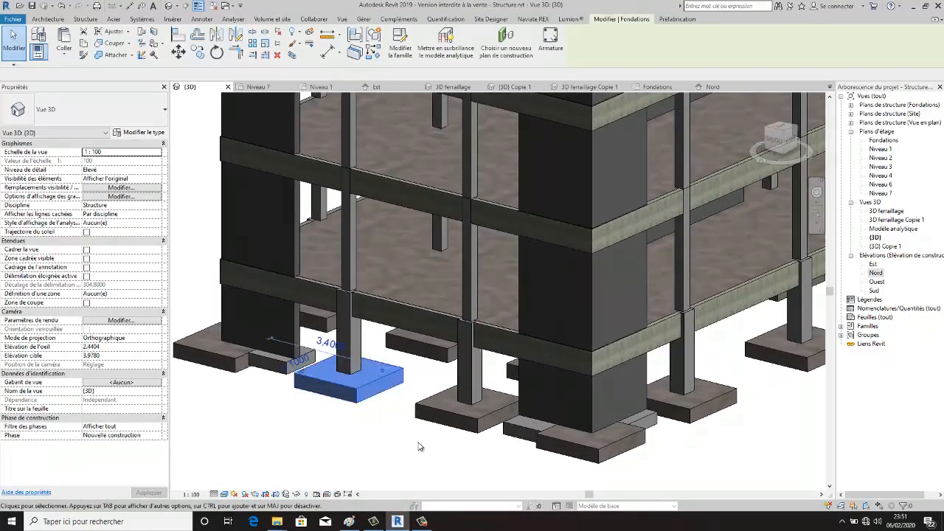
{"action": "left_click", "coordinate": [542, 23]}
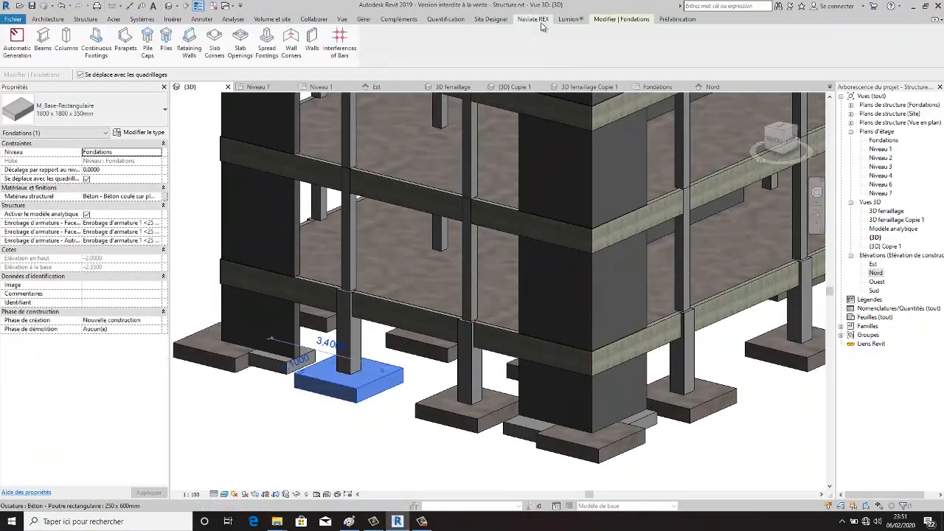
{"action": "left_click", "coordinate": [267, 40]}
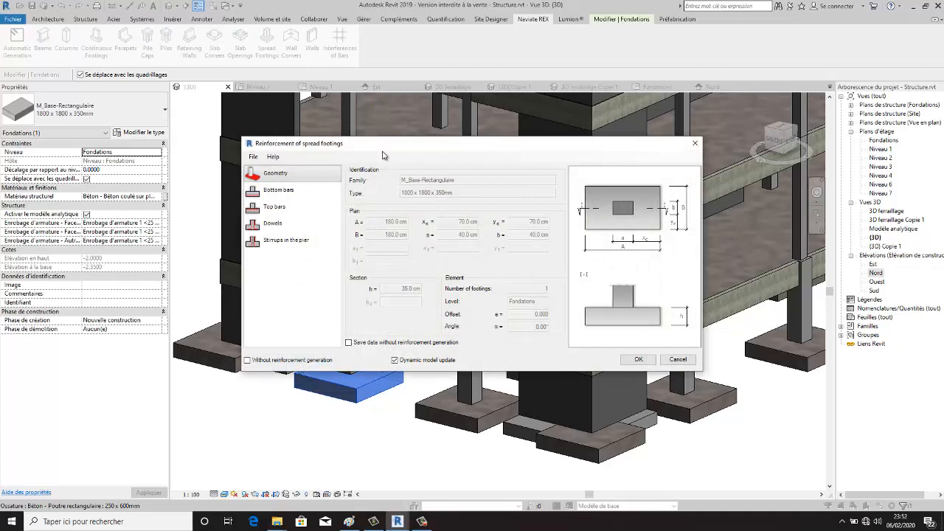
Step: Set the footing's bottom longitudinal and transversal bars to HA14 (Fe400), keeping no hooks
{"action": "left_click", "coordinate": [279, 190]}
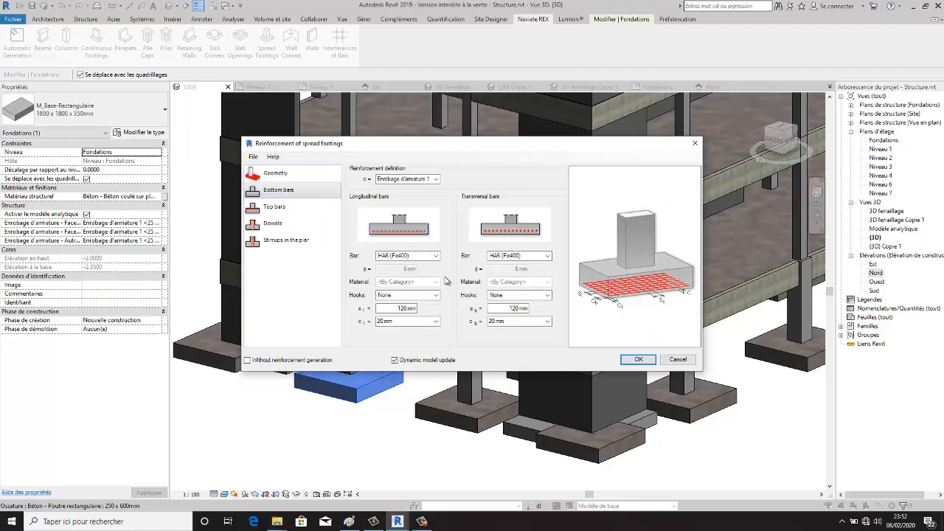
{"action": "left_click", "coordinate": [291, 211]}
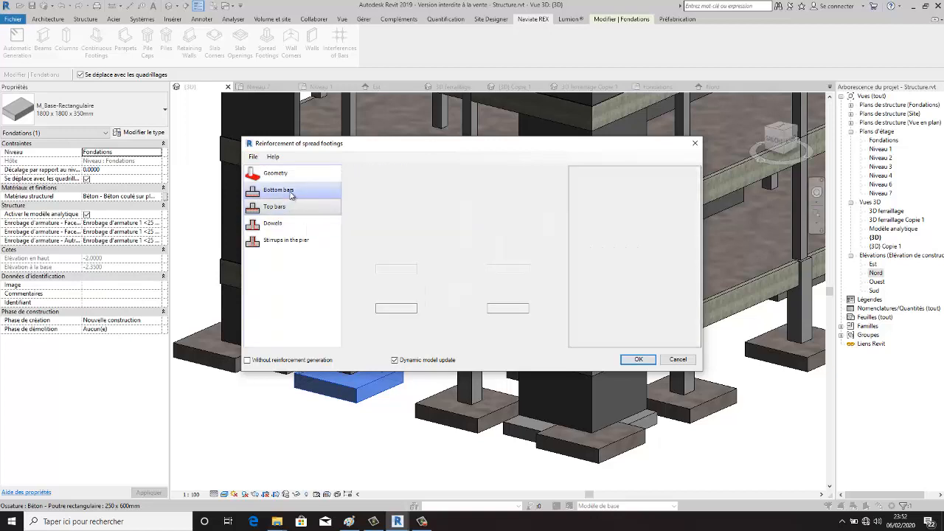
{"action": "left_click", "coordinate": [291, 194]}
{"action": "left_click", "coordinate": [290, 212]}
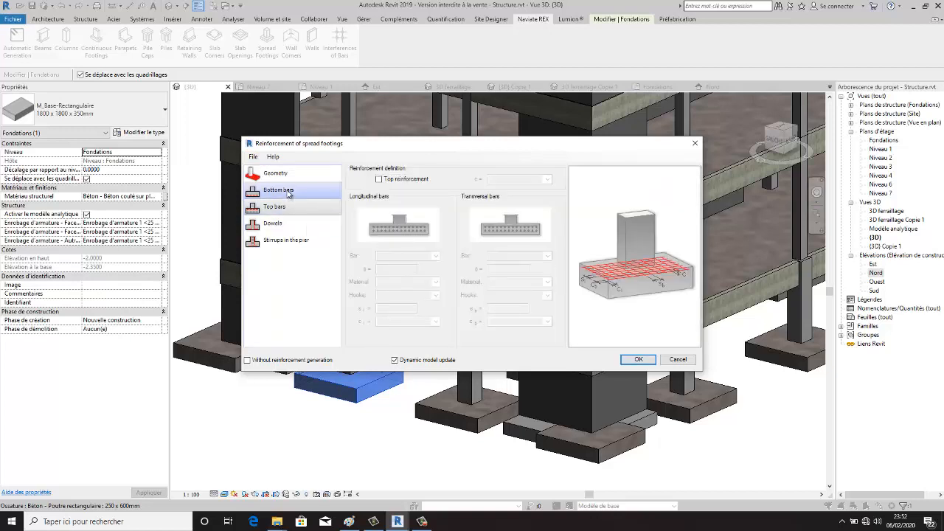
{"action": "left_click", "coordinate": [288, 193]}
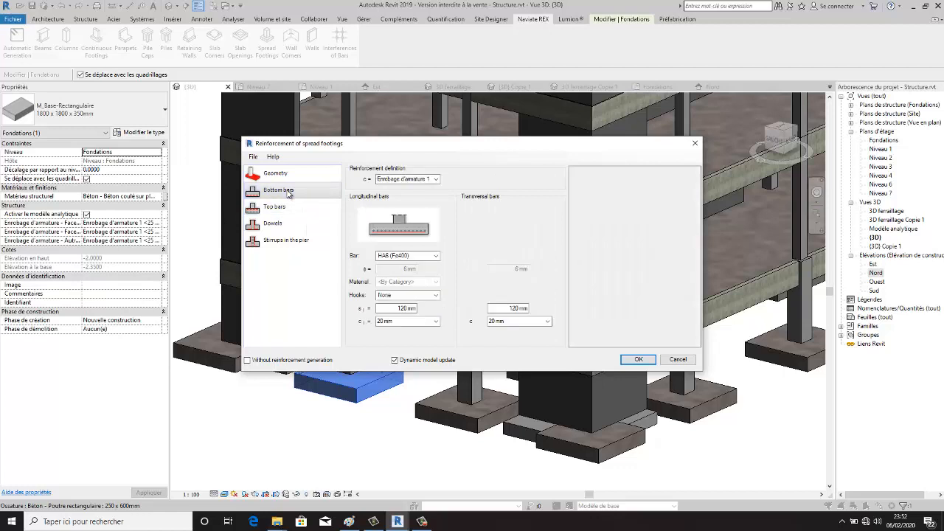
{"action": "left_click", "coordinate": [437, 256]}
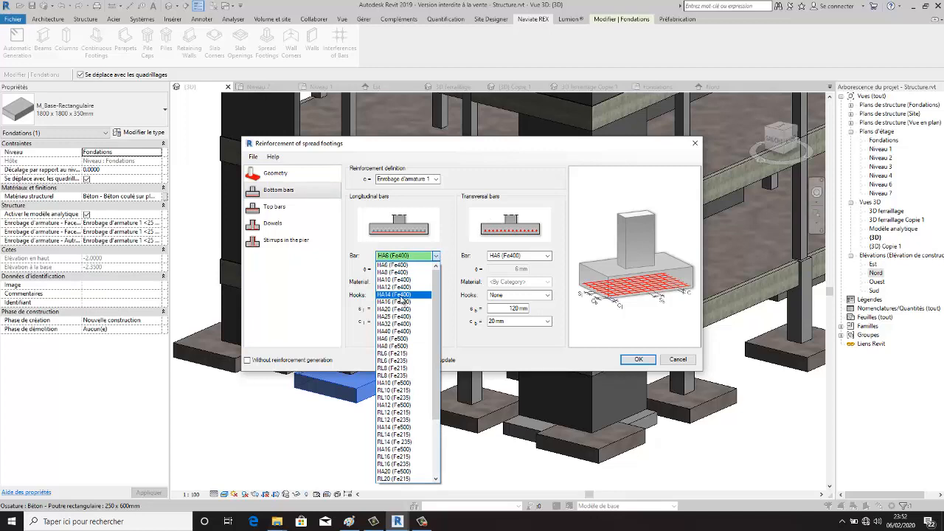
{"action": "left_click", "coordinate": [398, 294]}
{"action": "left_click", "coordinate": [543, 256]}
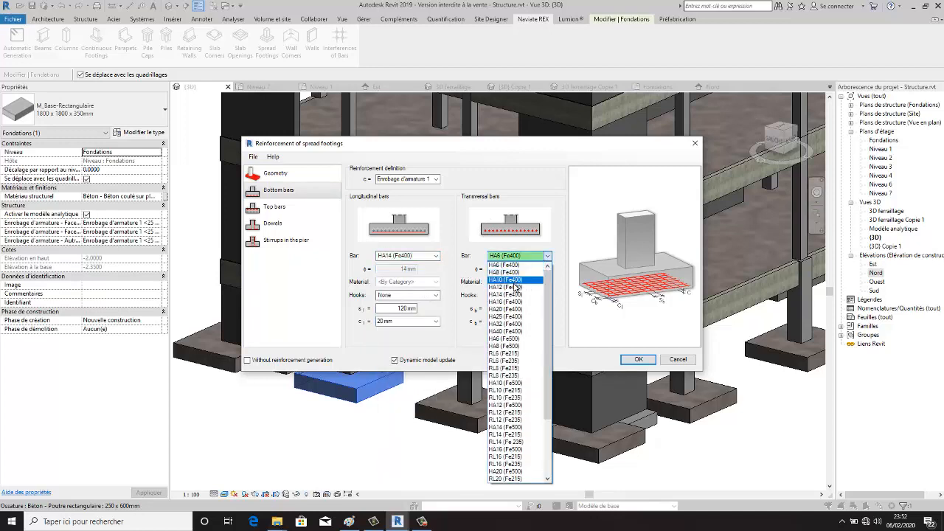
{"action": "left_click", "coordinate": [513, 294]}
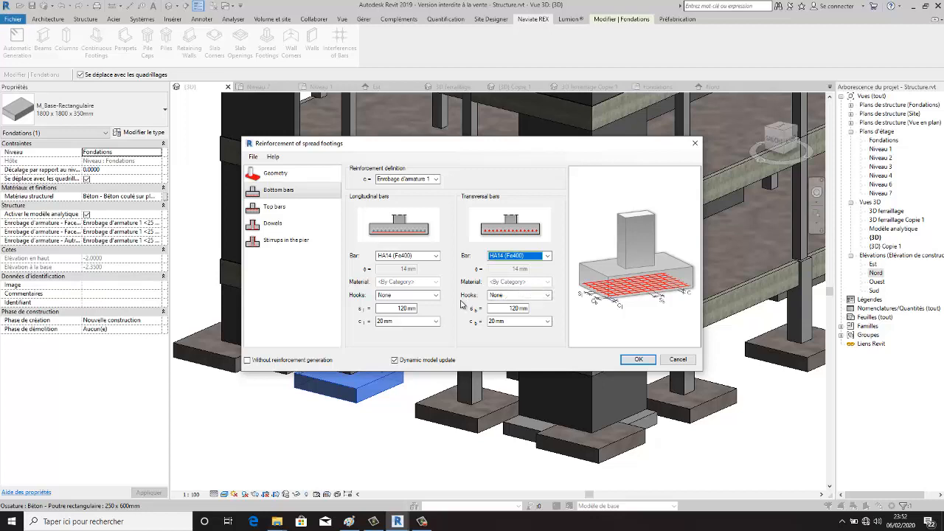
{"action": "left_click", "coordinate": [437, 295]}
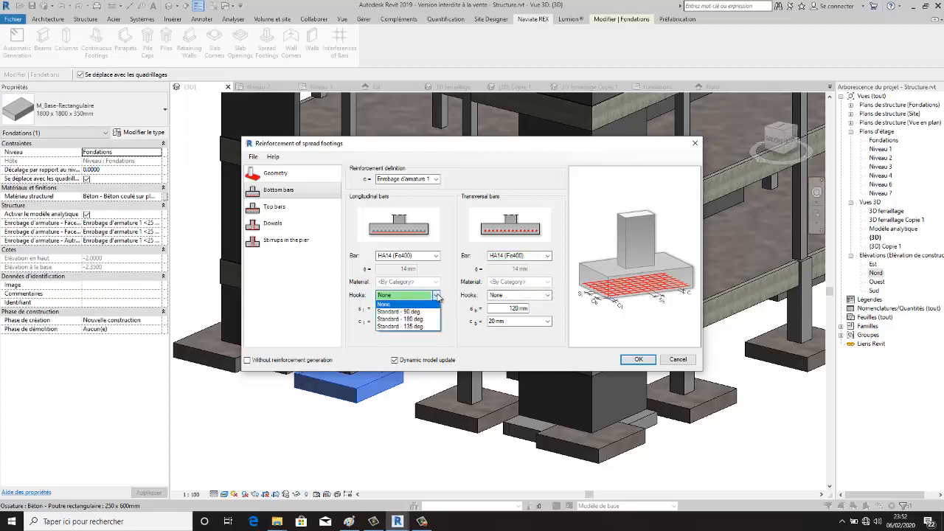
{"action": "left_click", "coordinate": [437, 296]}
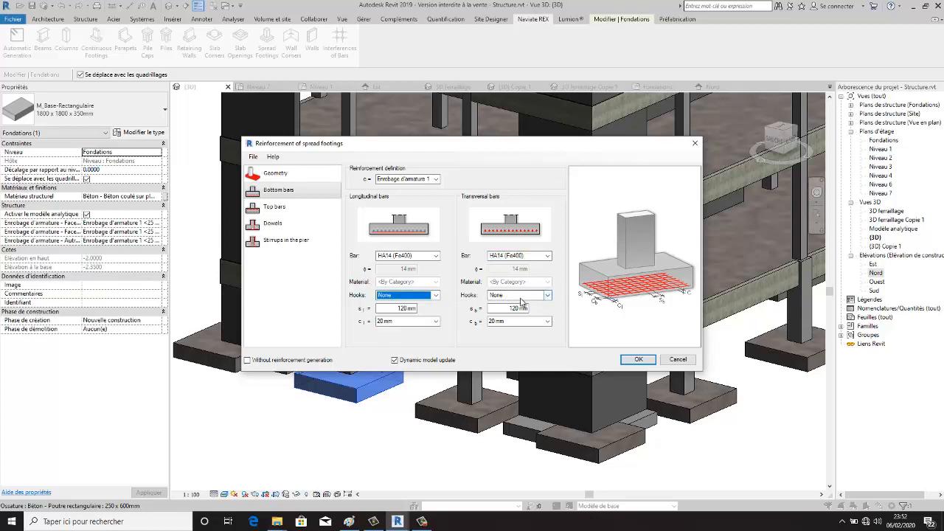
{"action": "left_click", "coordinate": [406, 308]}
Step: Enable the footing's top reinforcement with HA14 (Fe400) longitudinal and transversal bars
{"action": "left_click", "coordinate": [281, 207]}
{"action": "left_click", "coordinate": [397, 181]}
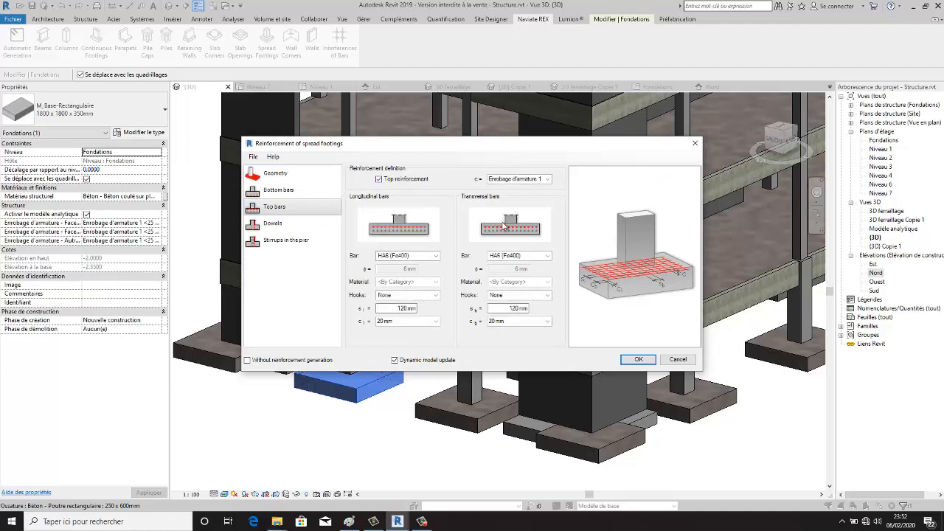
{"action": "left_click", "coordinate": [436, 256]}
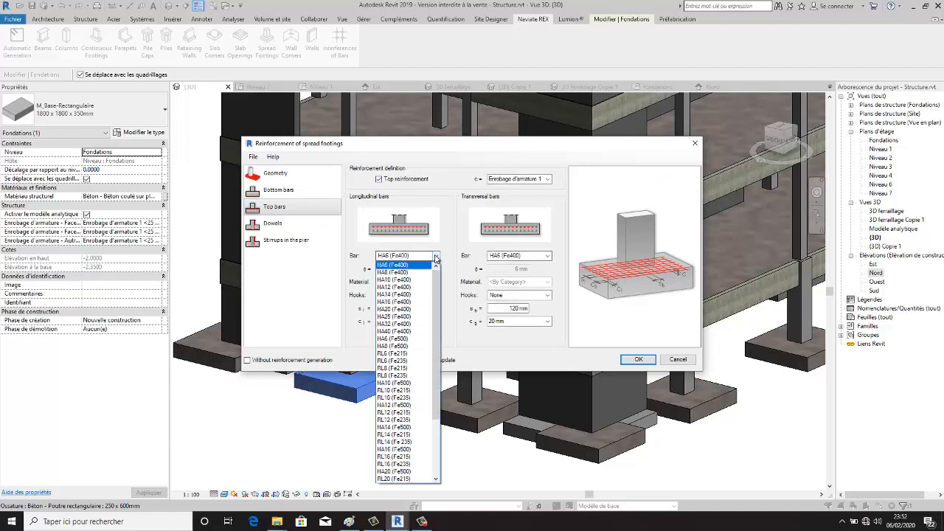
{"action": "left_click", "coordinate": [395, 295]}
{"action": "left_click", "coordinate": [544, 255]}
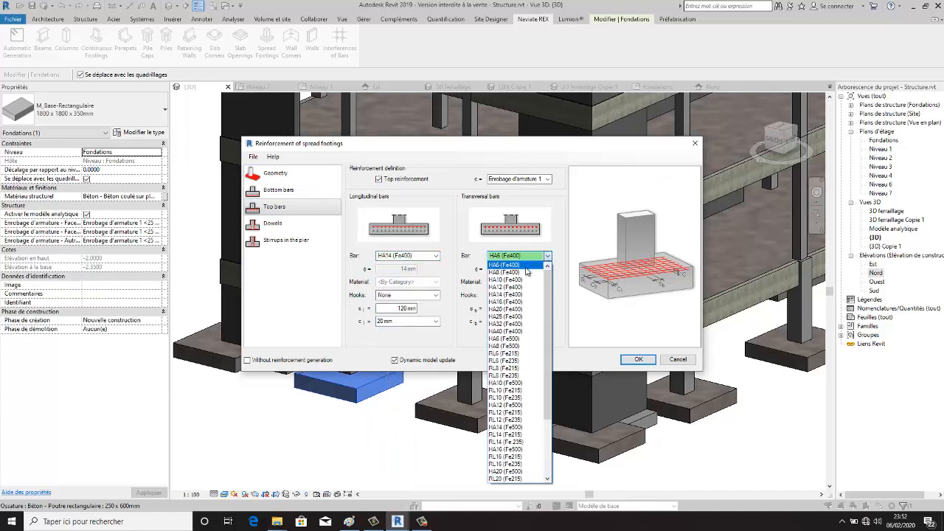
{"action": "left_click", "coordinate": [519, 294]}
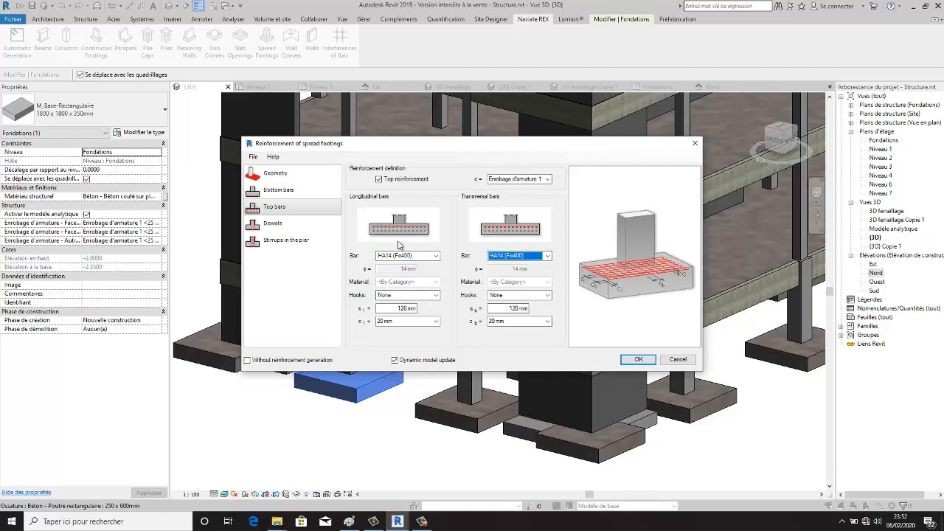
{"action": "left_click", "coordinate": [287, 196]}
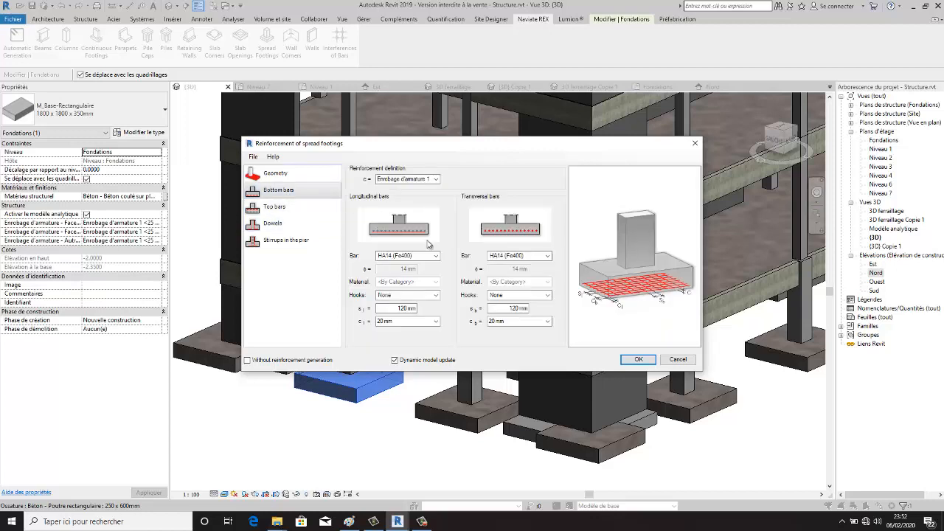
{"action": "left_click", "coordinate": [297, 206]}
Step: Configure the footing's dowels with the outward-bent type and HA16 (Fe400) bars, and adjust the n l bar count
{"action": "left_click", "coordinate": [279, 225]}
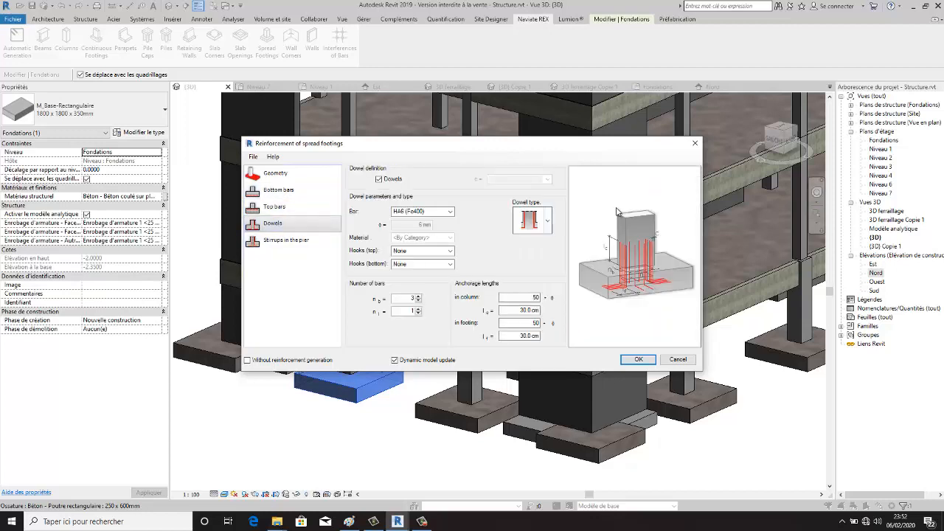
{"action": "left_click", "coordinate": [547, 221]}
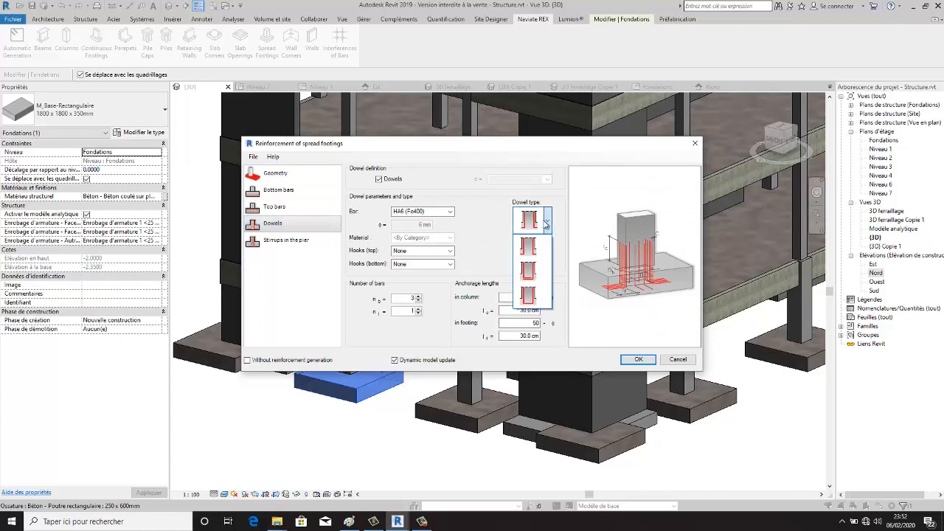
{"action": "left_click", "coordinate": [537, 275]}
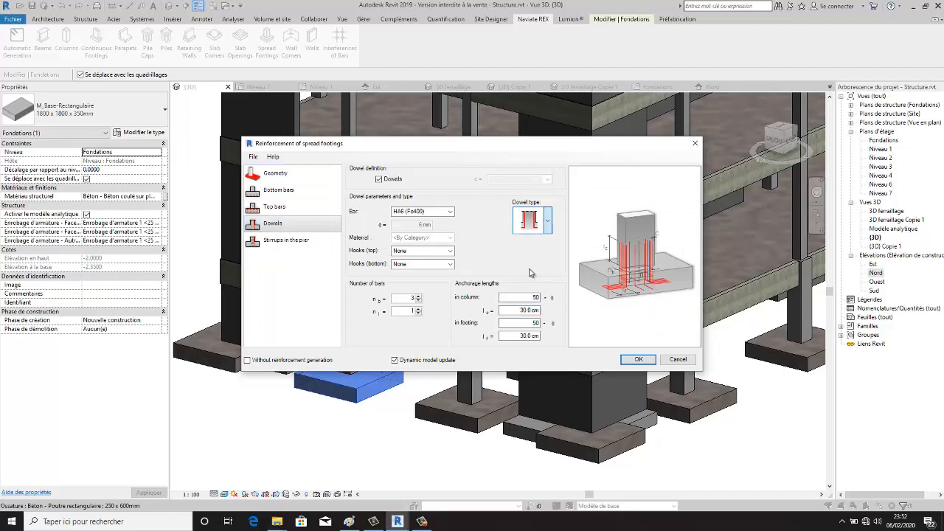
{"action": "left_click", "coordinate": [546, 228]}
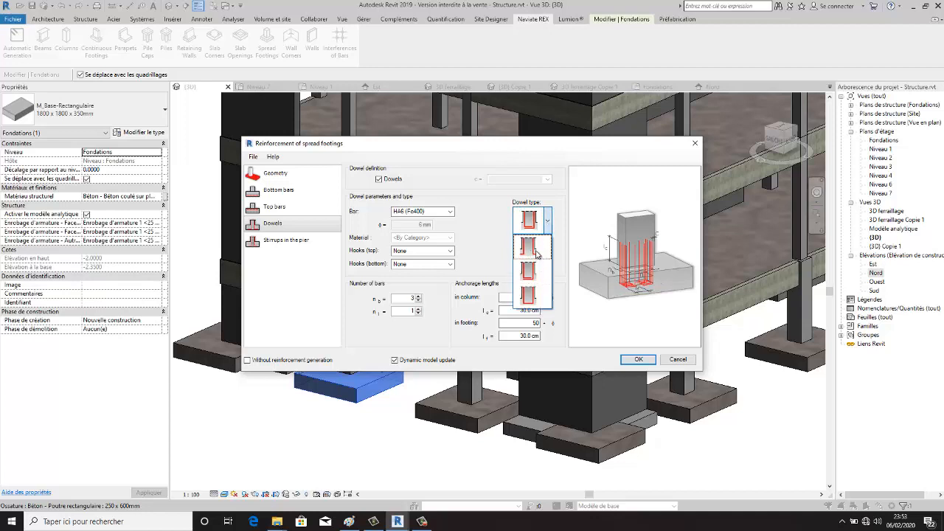
{"action": "left_click", "coordinate": [528, 248]}
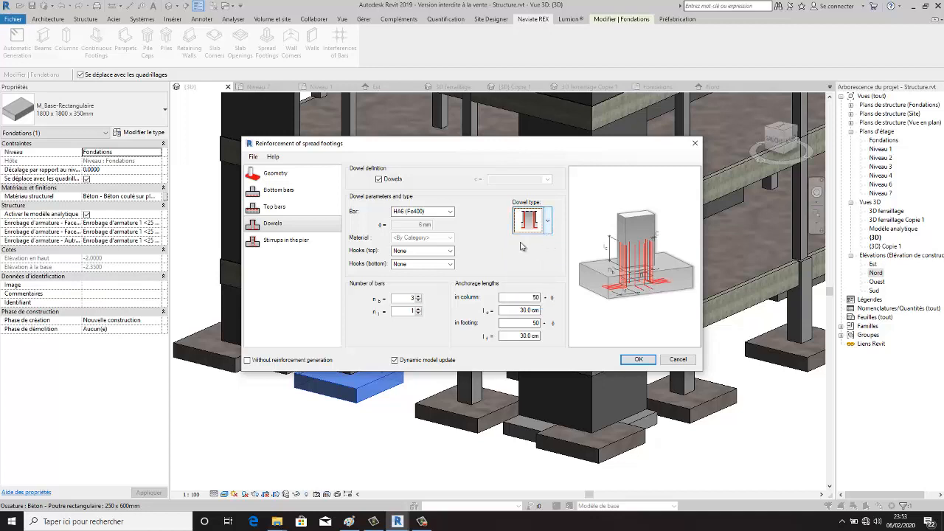
{"action": "left_click", "coordinate": [450, 211]}
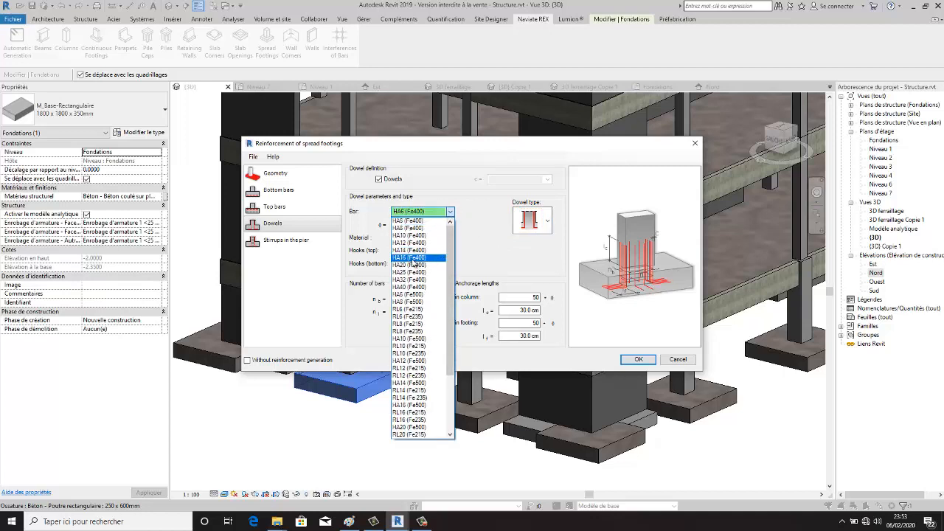
{"action": "left_click", "coordinate": [414, 258]}
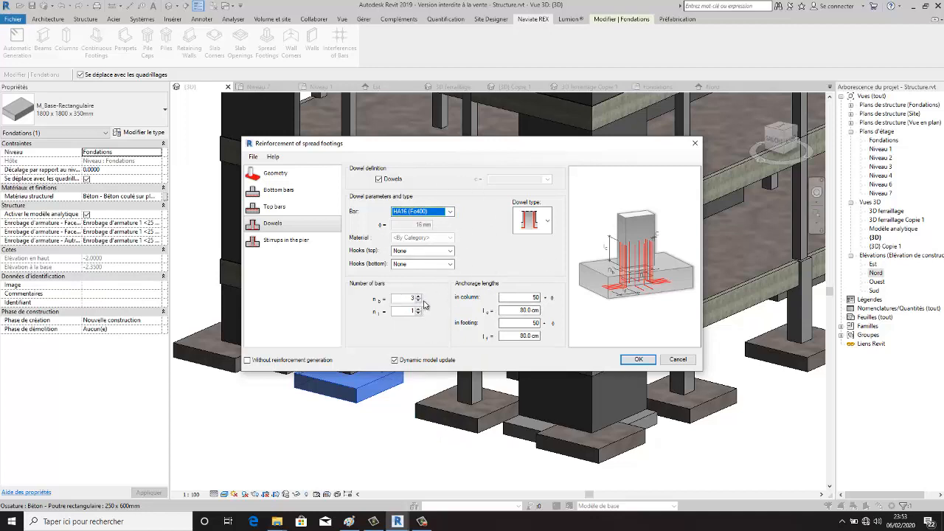
{"action": "left_click", "coordinate": [418, 313]}
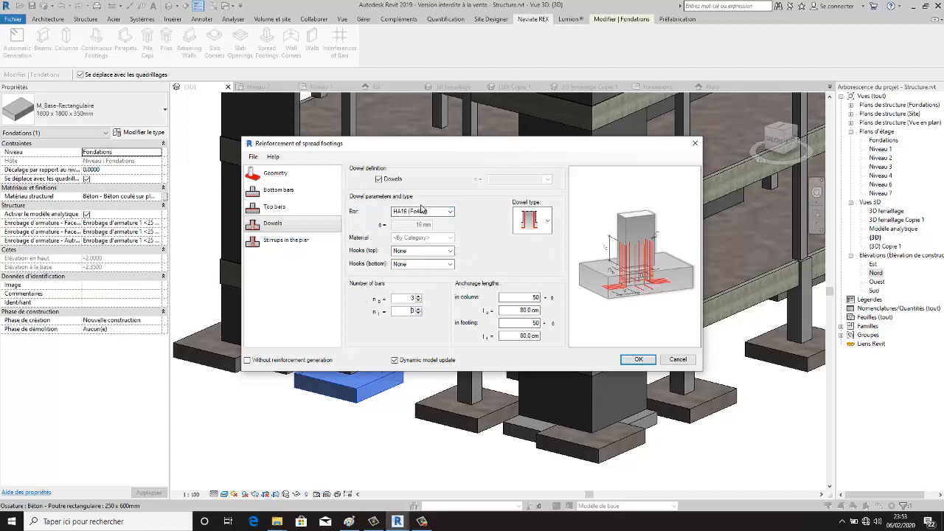
Step: Save the footing reinforcement settings as spread footings.rxd in the naviate folder and generate the footing's reinforcement
{"action": "left_click", "coordinate": [253, 156]}
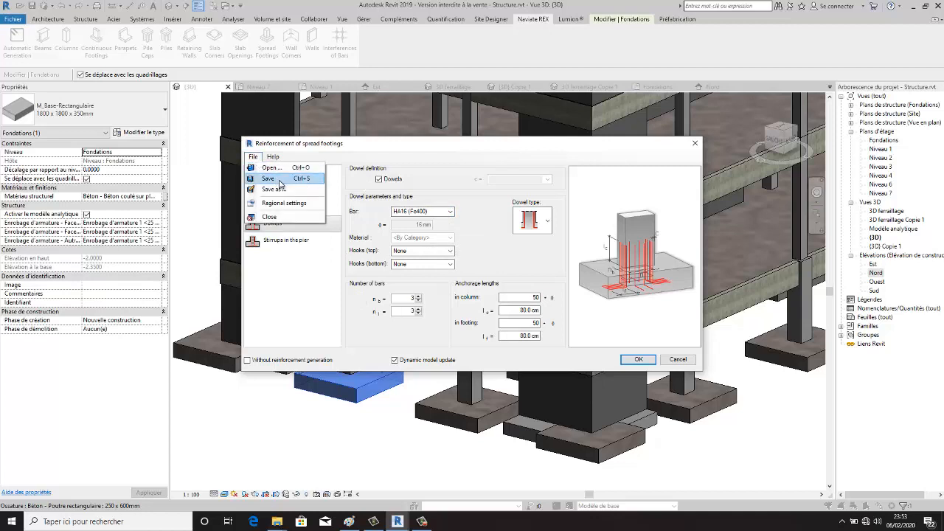
{"action": "left_click", "coordinate": [279, 180]}
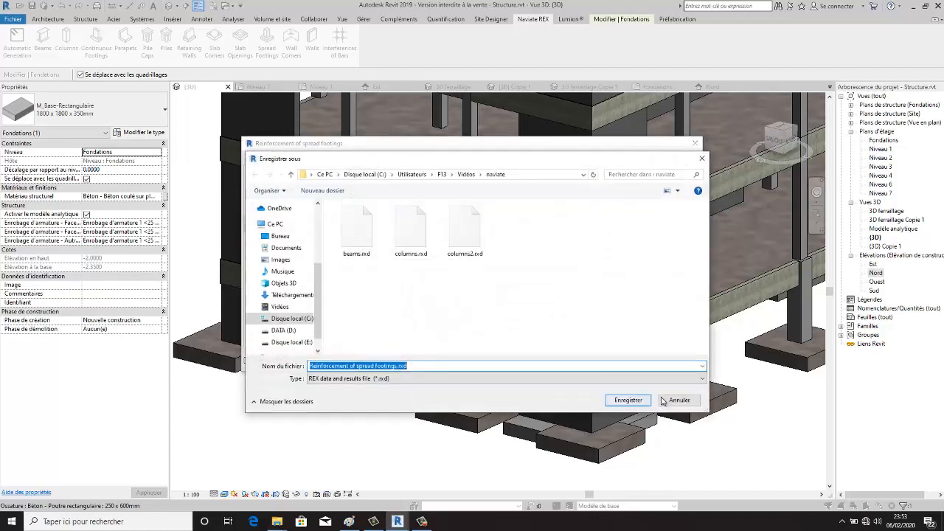
{"action": "left_click", "coordinate": [377, 365]}
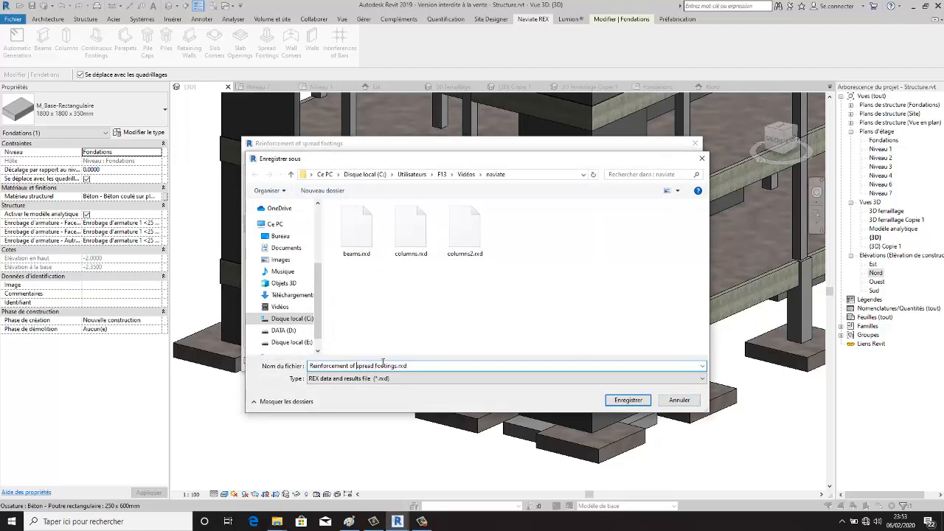
{"action": "key", "text": "BackSpace"}
{"action": "key", "text": "BackSpace"}
{"action": "key", "text": "BackSpace"}
{"action": "key", "text": "BackSpace"}
{"action": "key", "text": "BackSpace"}
{"action": "key", "text": "BackSpace"}
{"action": "key", "text": "BackSpace"}
{"action": "key", "text": "BackSpace"}
{"action": "key", "text": "BackSpace"}
{"action": "key", "text": "BackSpace"}
{"action": "key", "text": "BackSpace"}
{"action": "key", "text": "BackSpace"}
{"action": "key", "text": "BackSpace"}
{"action": "key", "text": "BackSpace"}
{"action": "key", "text": "BackSpace"}
{"action": "key", "text": "BackSpace"}
{"action": "key", "text": "BackSpace"}
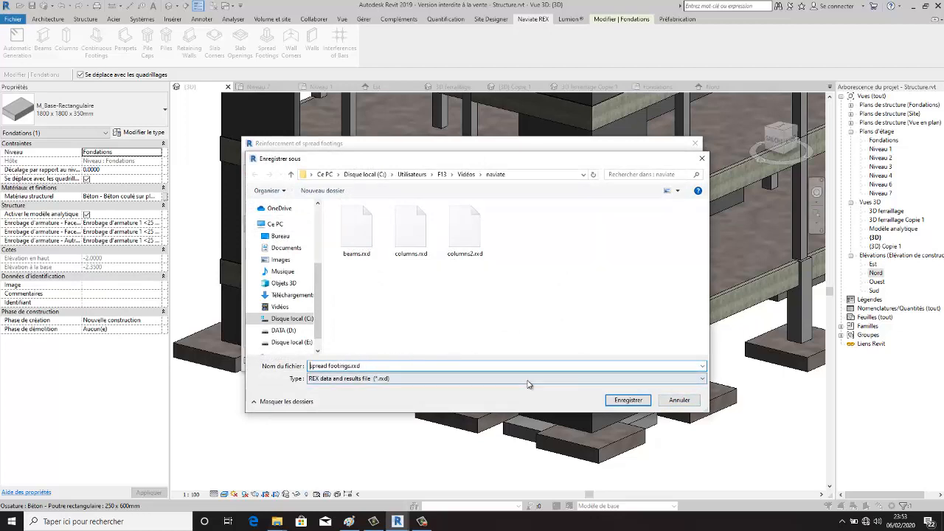
{"action": "left_click", "coordinate": [627, 399]}
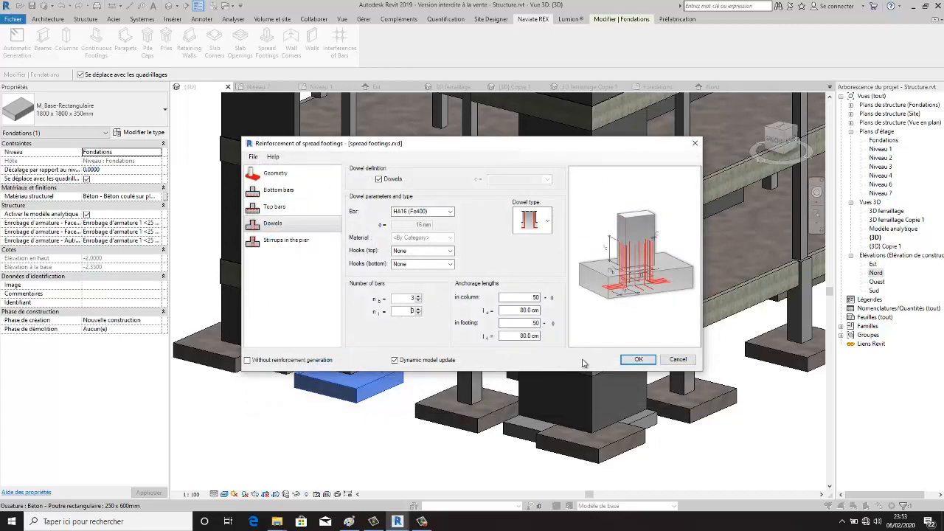
{"action": "left_click", "coordinate": [639, 360]}
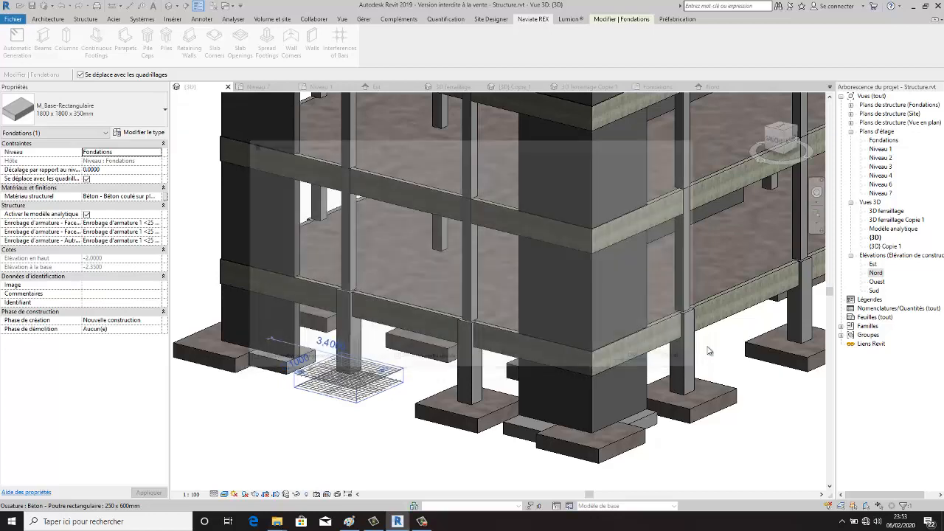
Step: Select the reinforced footing and switch the 3D view to the wireframe visual style to show its bars
{"action": "scroll", "coordinate": [378, 408], "scroll_direction": "up", "scroll_amount": 3}
{"action": "left_click", "coordinate": [384, 425]}
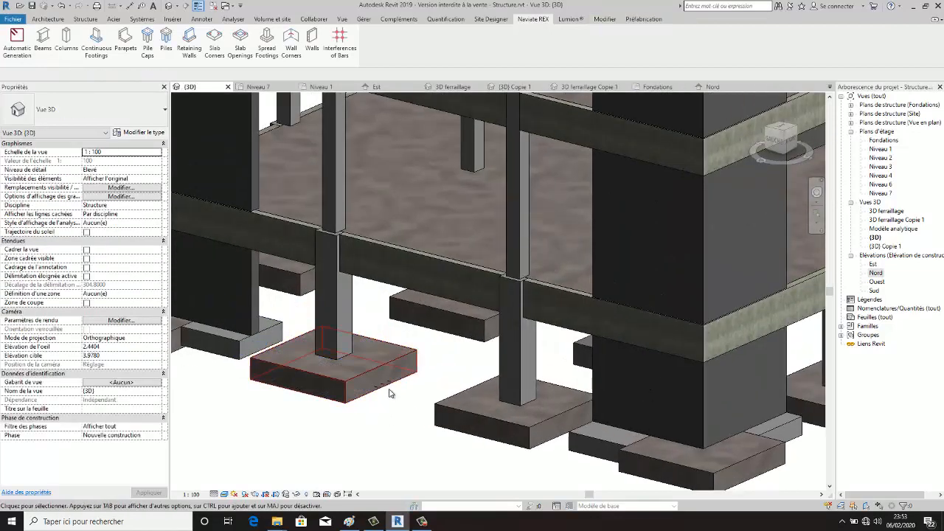
{"action": "scroll", "coordinate": [388, 394], "scroll_direction": "up", "scroll_amount": 2}
{"action": "scroll", "coordinate": [376, 399], "scroll_direction": "down", "scroll_amount": 2}
{"action": "left_click", "coordinate": [362, 384]}
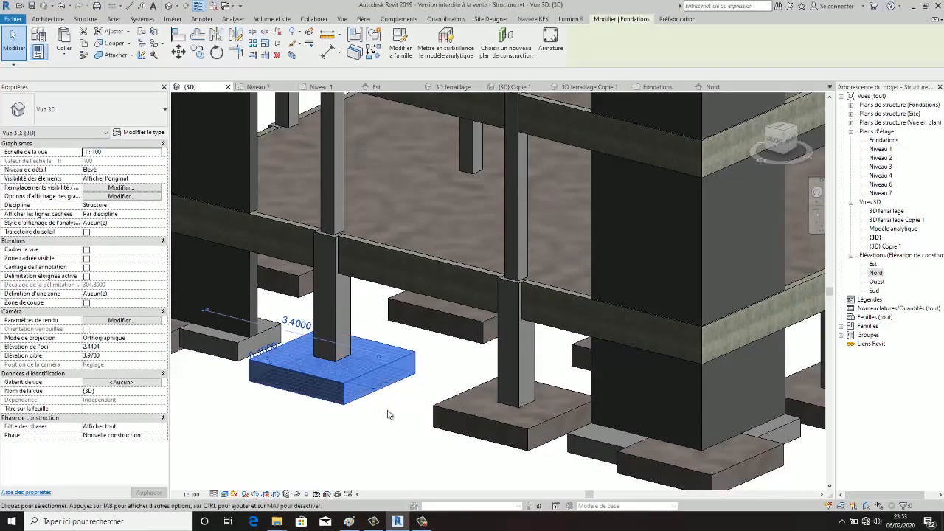
{"action": "left_click", "coordinate": [225, 495]}
{"action": "left_click", "coordinate": [243, 435]}
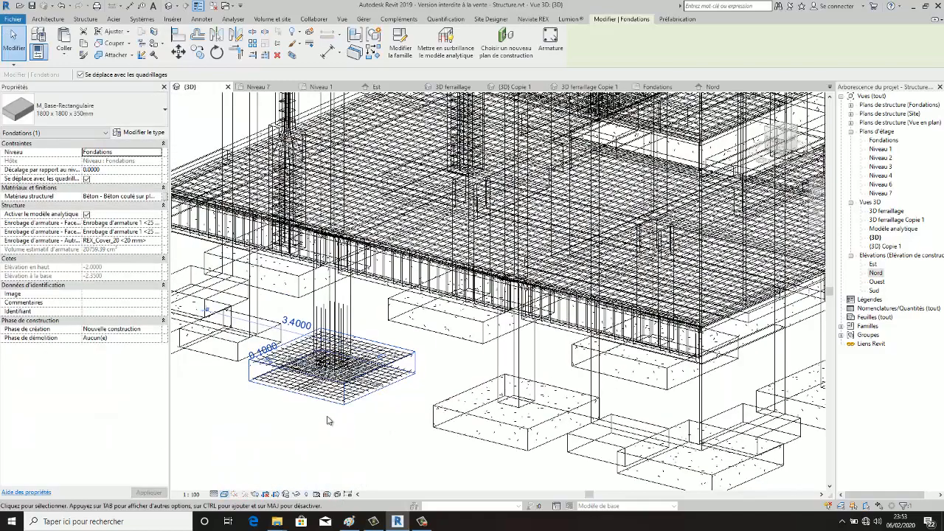
Step: Select one of the reinforced footing's HA16 (Fe400) dowel bars and extend the selection to all instances of that bar type
{"action": "scroll", "coordinate": [339, 419], "scroll_direction": "up", "scroll_amount": 3}
{"action": "key", "text": "Escape"}
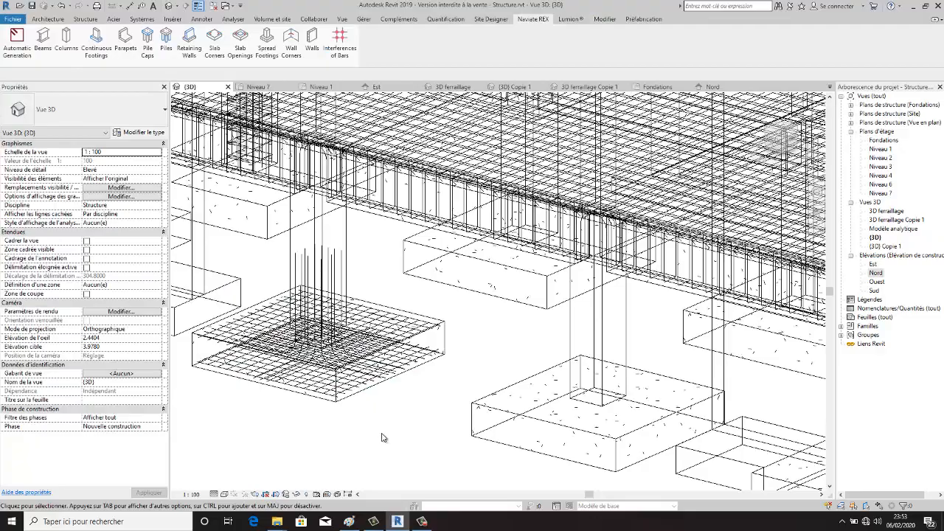
{"action": "scroll", "coordinate": [347, 423], "scroll_direction": "up", "scroll_amount": 3}
{"action": "scroll", "coordinate": [325, 384], "scroll_direction": "up", "scroll_amount": 5}
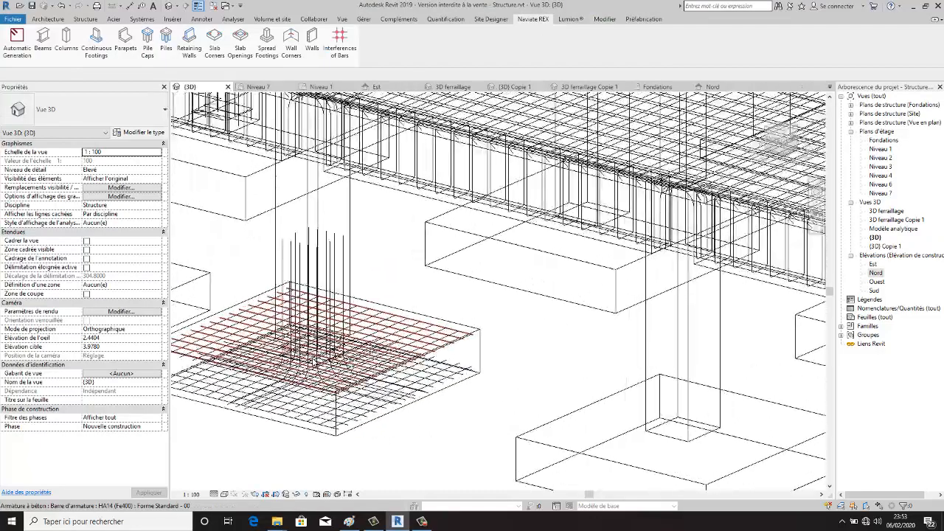
{"action": "scroll", "coordinate": [323, 385], "scroll_direction": "up", "scroll_amount": 1}
{"action": "left_click", "coordinate": [321, 377]}
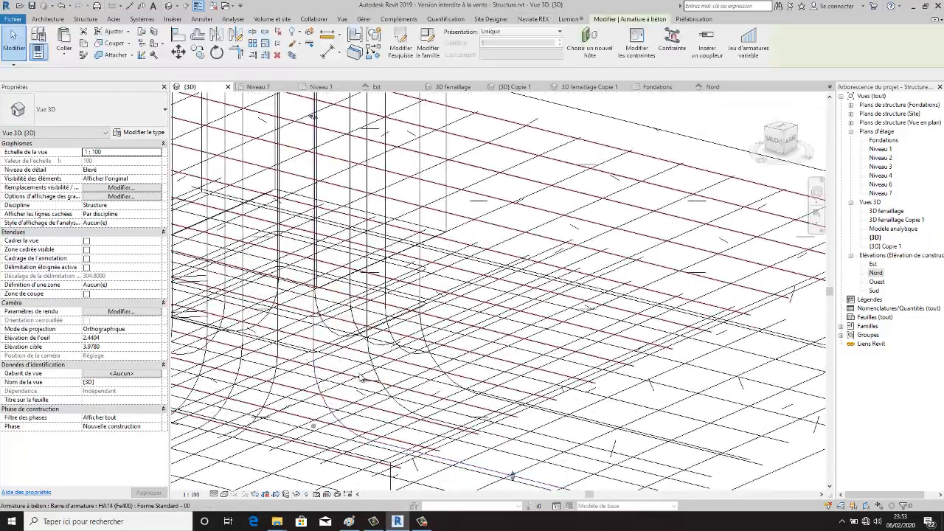
{"action": "scroll", "coordinate": [332, 317], "scroll_direction": "down", "scroll_amount": 3}
{"action": "scroll", "coordinate": [330, 313], "scroll_direction": "down", "scroll_amount": 3}
{"action": "right_click", "coordinate": [432, 407]}
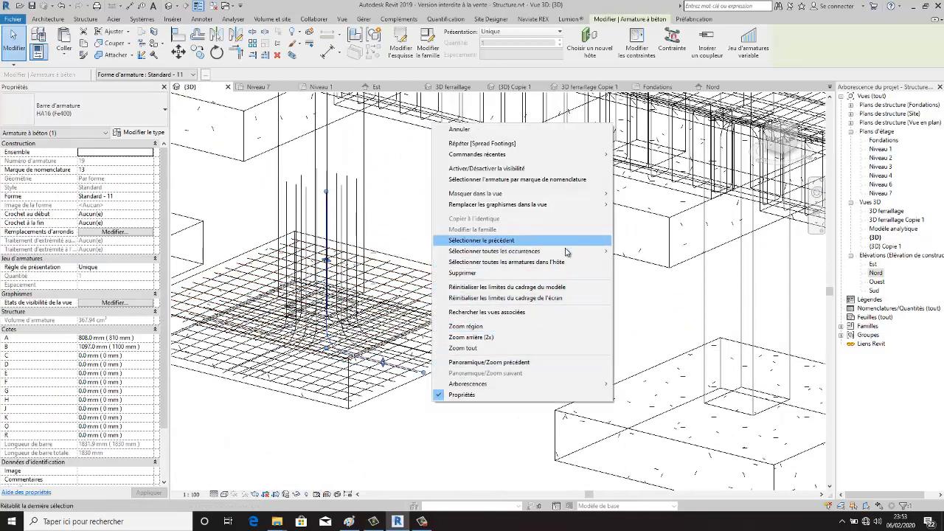
{"action": "left_click", "coordinate": [651, 252]}
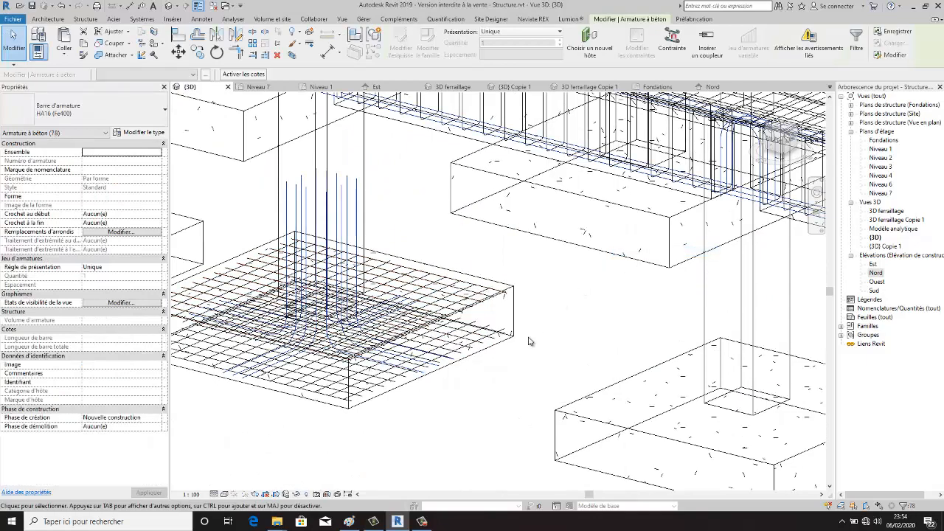
Step: Set the HA16 (Fe400) type's standard, standard hook and stirrup/tie bend diameters to 50 mm in its type properties
{"action": "scroll", "coordinate": [444, 294], "scroll_direction": "down", "scroll_amount": 2}
{"action": "scroll", "coordinate": [376, 254], "scroll_direction": "up", "scroll_amount": 3}
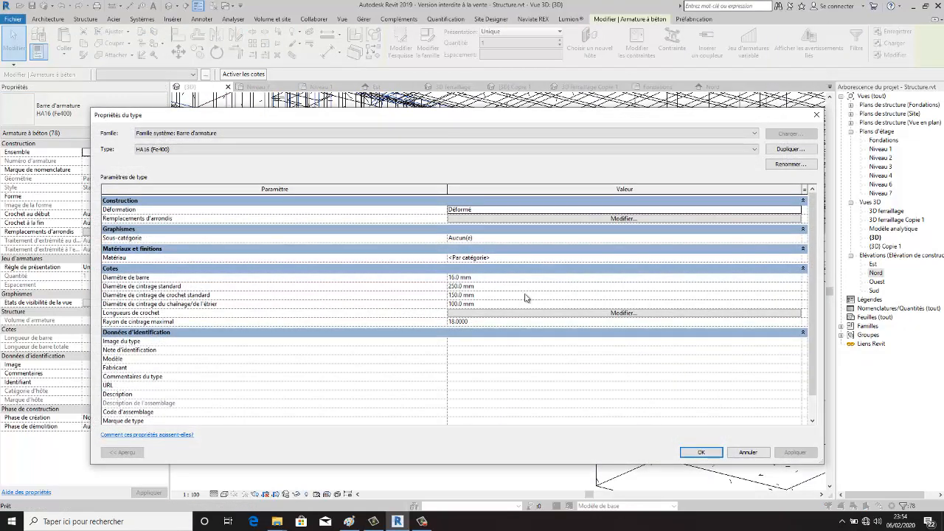
{"action": "left_click", "coordinate": [452, 286]}
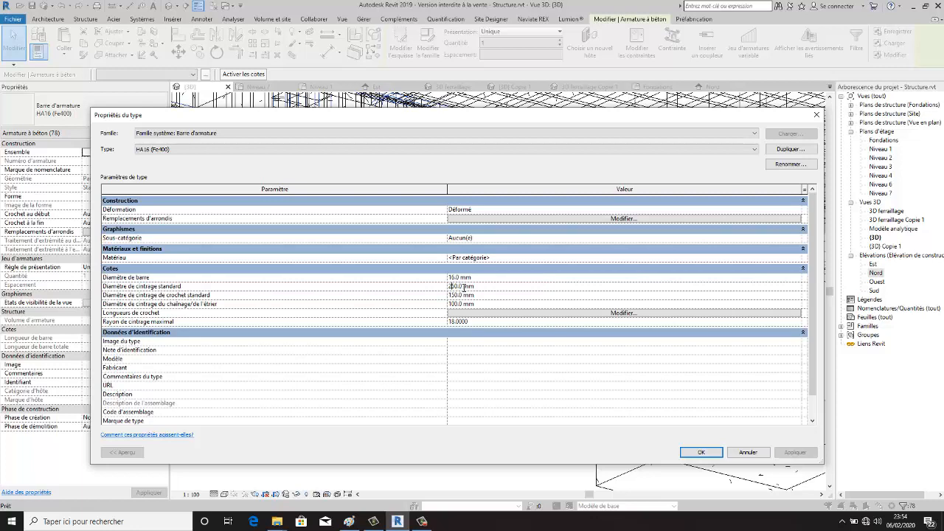
{"action": "left_click", "coordinate": [456, 295]}
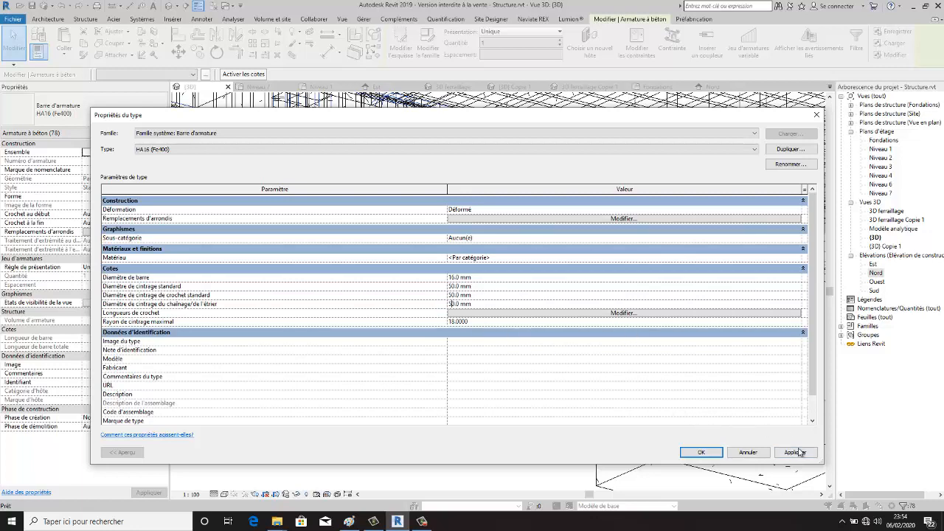
{"action": "left_click", "coordinate": [702, 452]}
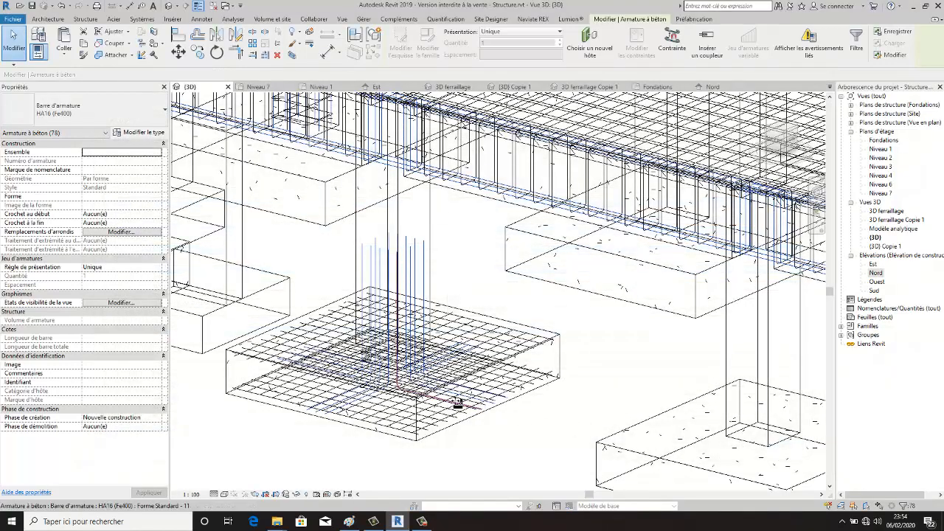
Step: Open the spread footing reinforcement settings for the 1800 x 1800 x 350mm footing that already contains bars and dowels
{"action": "scroll", "coordinate": [384, 369], "scroll_direction": "up", "scroll_amount": 5}
{"action": "scroll", "coordinate": [380, 327], "scroll_direction": "down", "scroll_amount": 5}
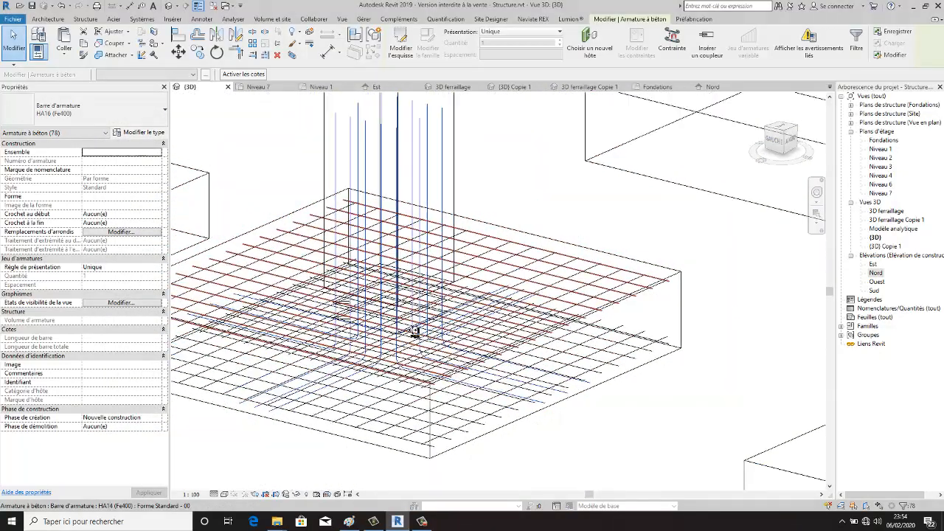
{"action": "left_click", "coordinate": [507, 434]}
{"action": "scroll", "coordinate": [502, 426], "scroll_direction": "down", "scroll_amount": 4}
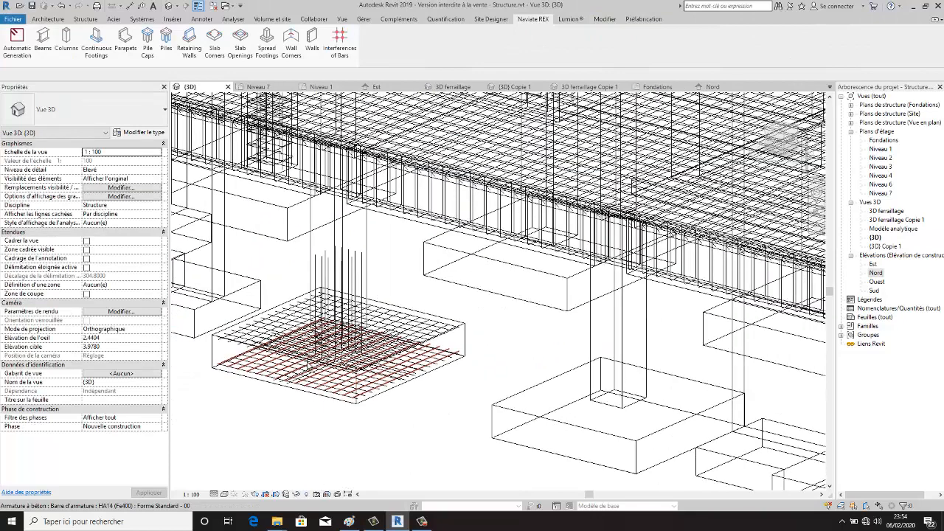
{"action": "scroll", "coordinate": [496, 418], "scroll_direction": "up", "scroll_amount": 2}
{"action": "left_click", "coordinate": [495, 418]}
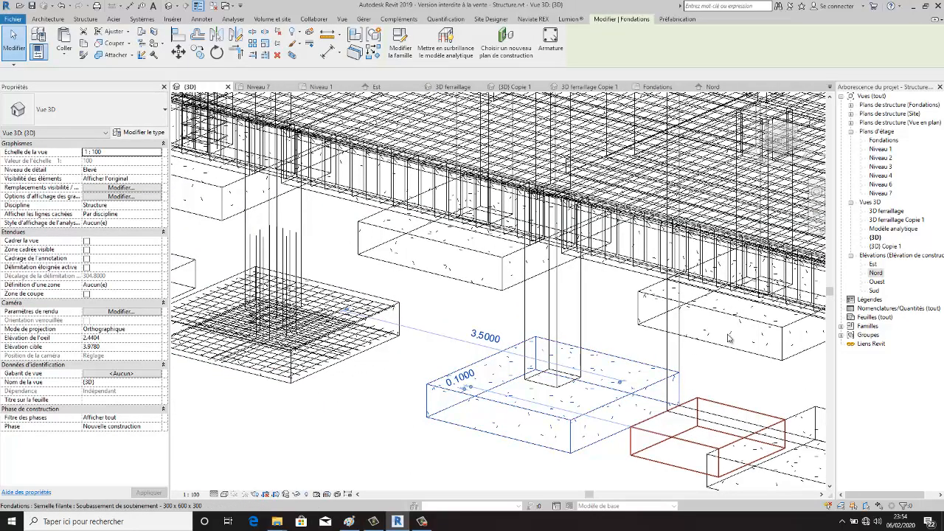
{"action": "left_click", "coordinate": [336, 400]}
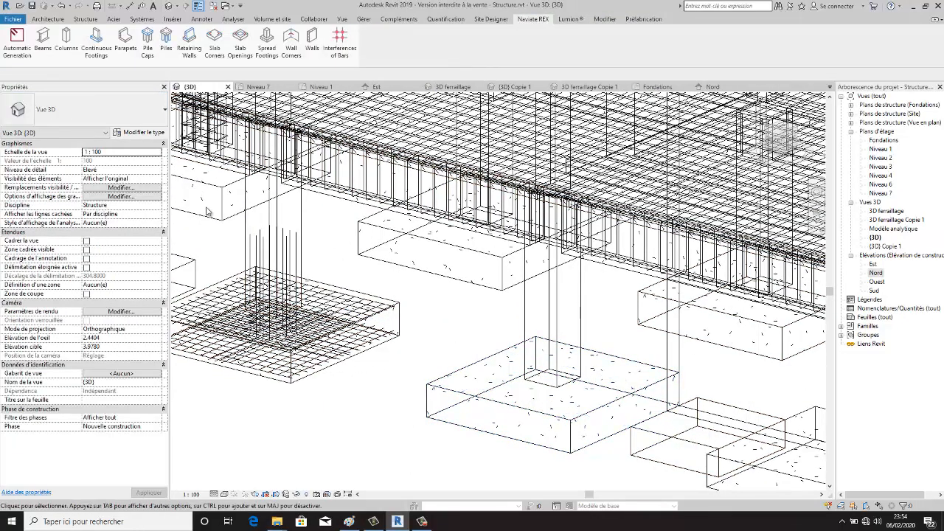
{"action": "left_click", "coordinate": [281, 384]}
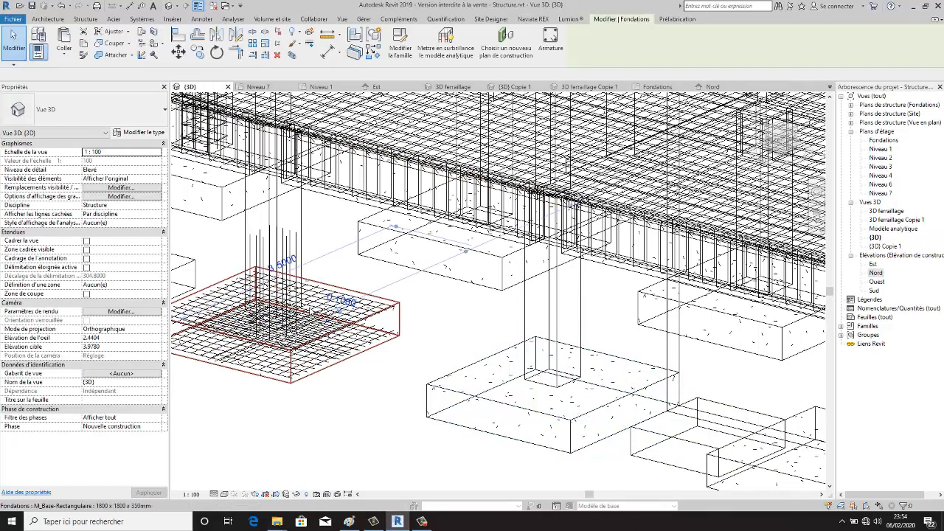
{"action": "left_click", "coordinate": [532, 19]}
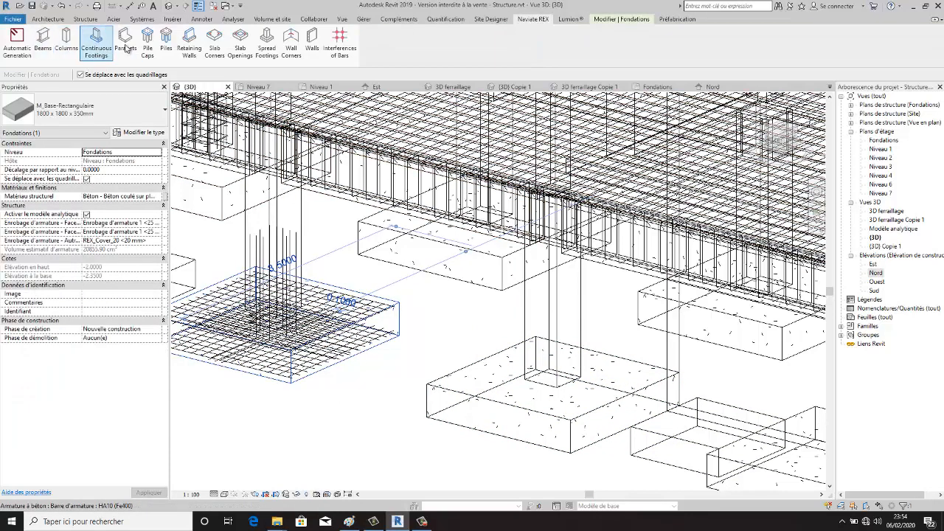
{"action": "left_click", "coordinate": [272, 49]}
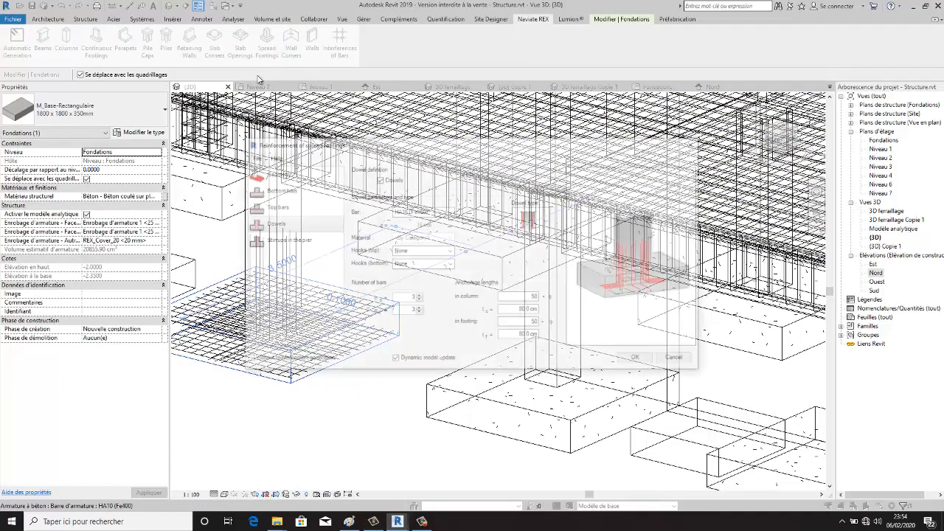
Step: Save the footing's reinforcement settings over the existing spread footings.rxd file in the naviate folder and apply them
{"action": "left_click", "coordinate": [253, 158]}
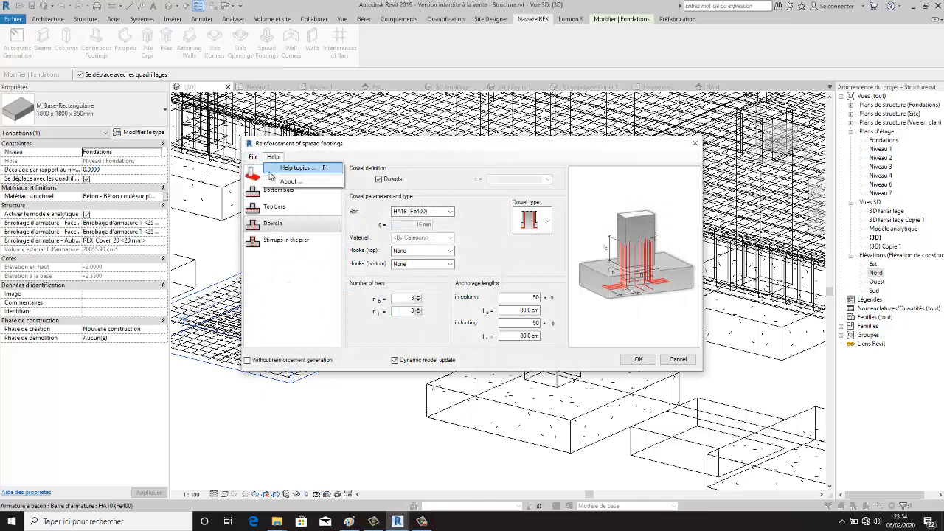
{"action": "left_click", "coordinate": [279, 177]}
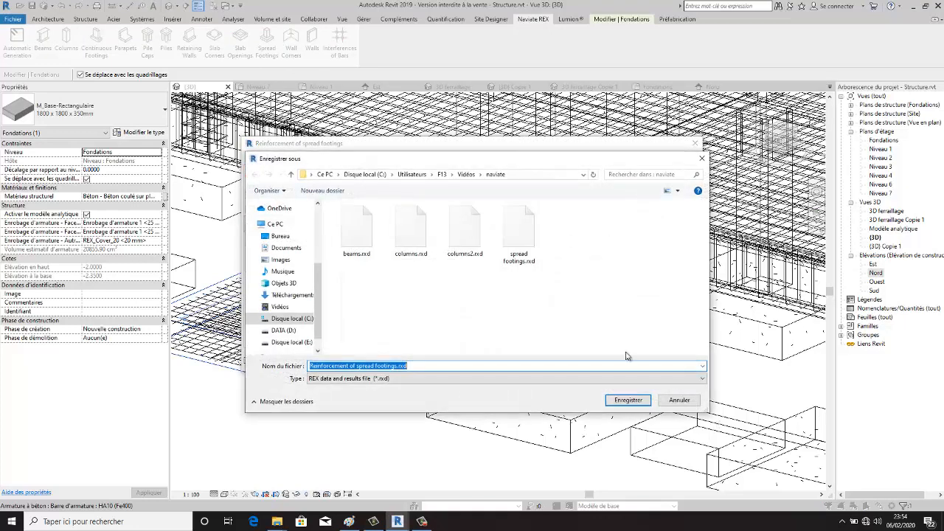
{"action": "left_click", "coordinate": [514, 257]}
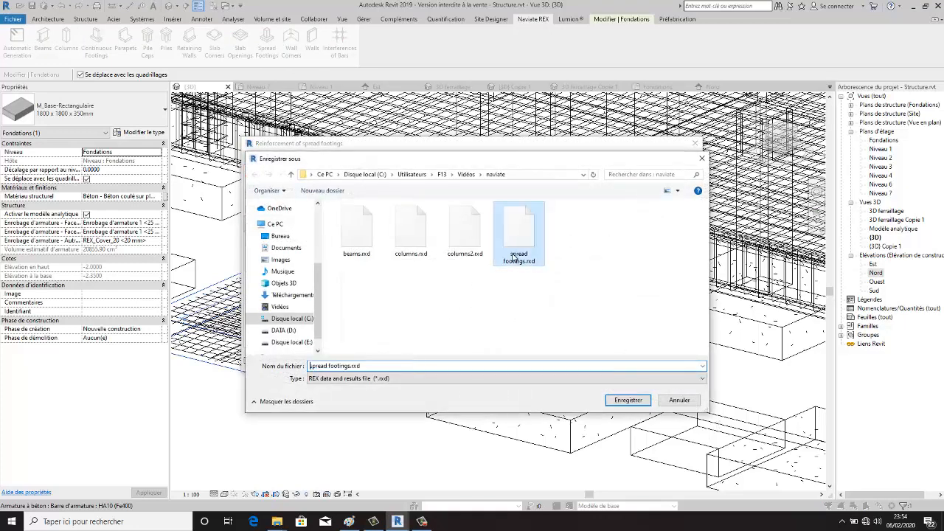
{"action": "left_click", "coordinate": [625, 402]}
{"action": "left_click", "coordinate": [506, 265]}
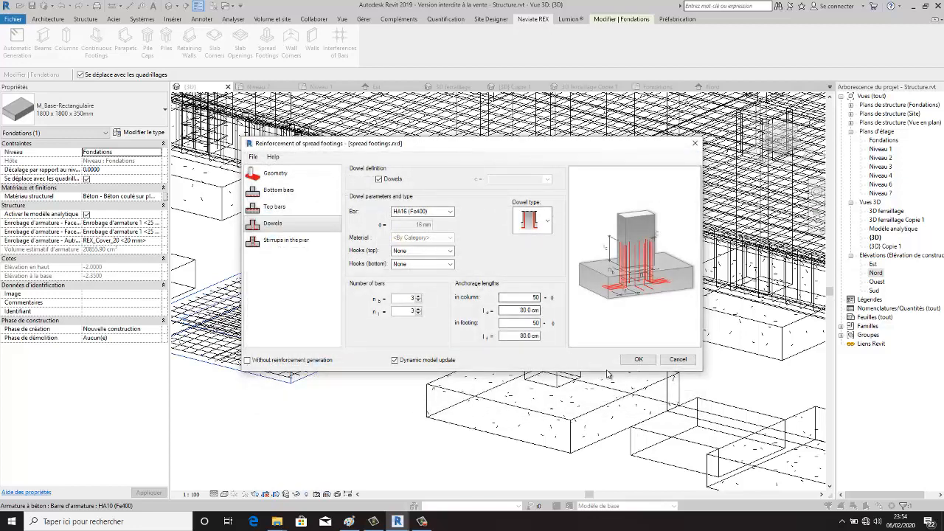
{"action": "left_click", "coordinate": [637, 360]}
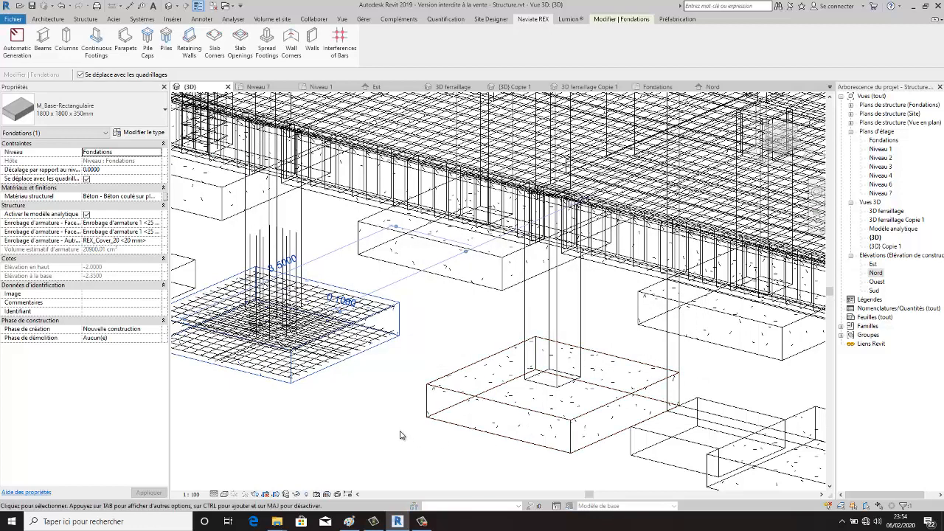
Step: Open the spread footing reinforcement settings for the neighbouring unreinforced 1800 x 1800 x 350mm footing
{"action": "left_click", "coordinate": [399, 436]}
{"action": "scroll", "coordinate": [337, 389], "scroll_direction": "down", "scroll_amount": 1}
{"action": "left_click", "coordinate": [514, 391]}
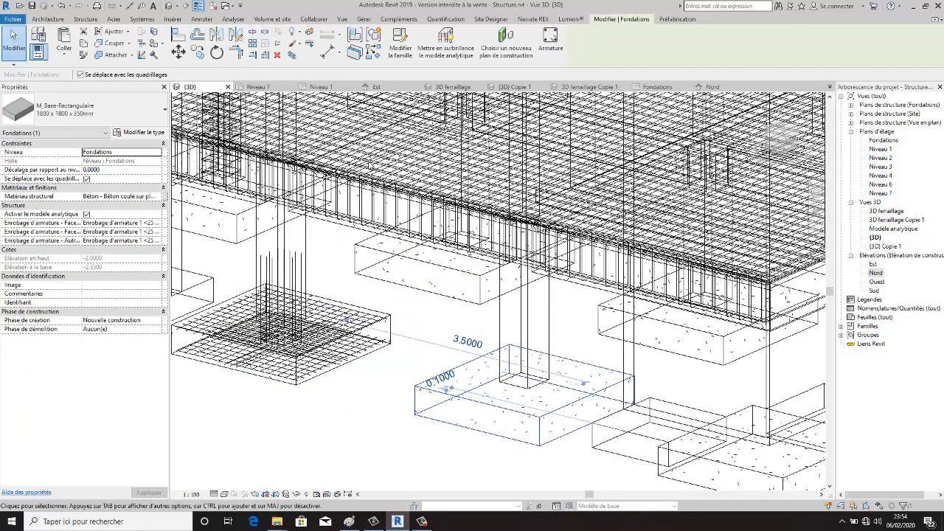
{"action": "left_click", "coordinate": [533, 18]}
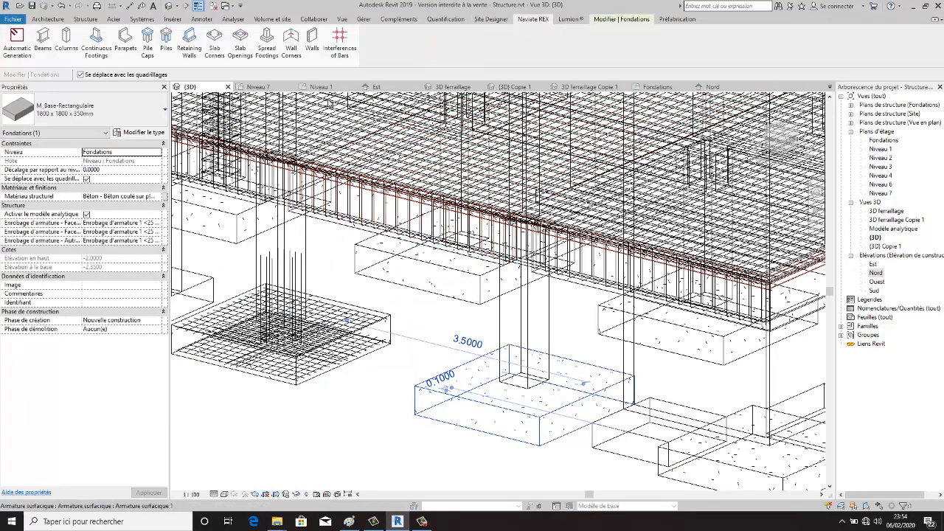
{"action": "left_click", "coordinate": [268, 44]}
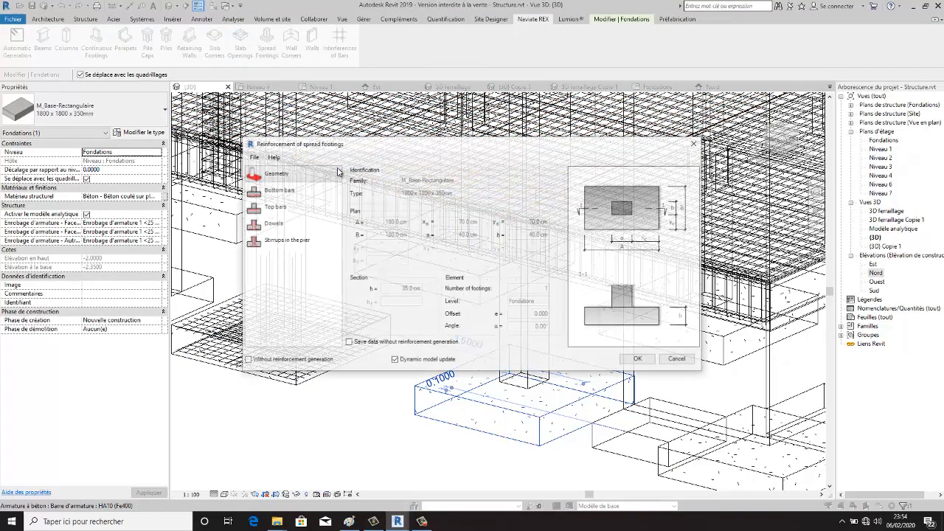
Step: Load the saved settings from spread footings.rxd and generate the neighbouring footing's reinforcement
{"action": "left_click", "coordinate": [253, 157]}
{"action": "left_click", "coordinate": [255, 158]}
{"action": "left_click", "coordinate": [253, 157]}
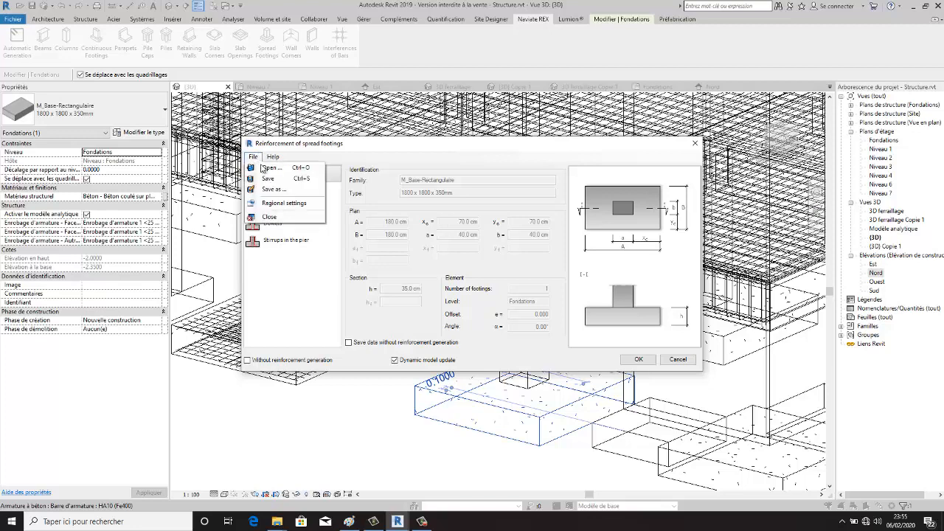
{"action": "left_click", "coordinate": [269, 165]}
{"action": "left_click", "coordinate": [520, 236]}
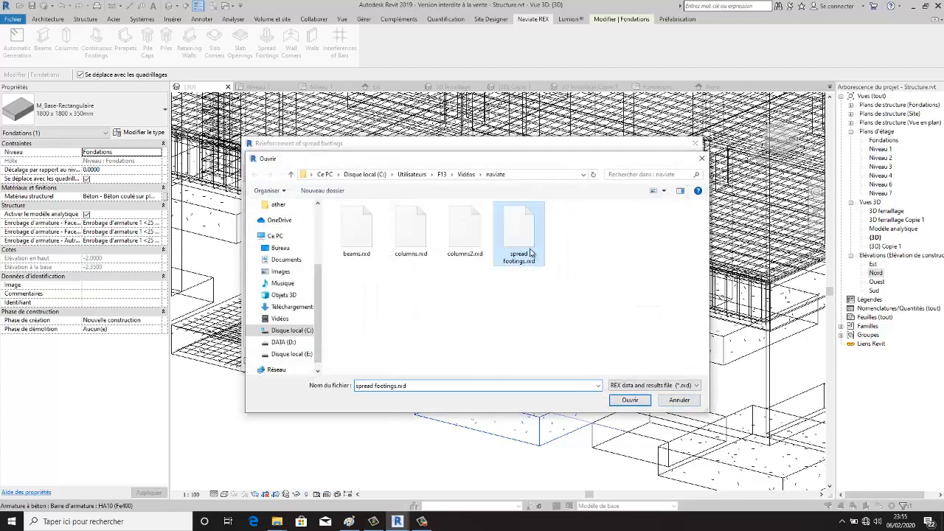
{"action": "left_click", "coordinate": [621, 400]}
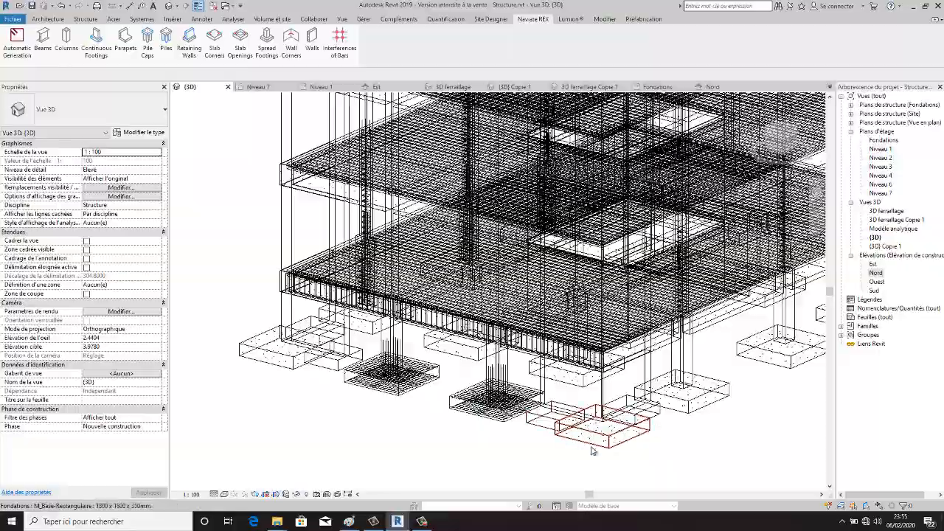
Step: Select four unreinforced 1800 x 1800 x 350mm footings in the row behind the two reinforced ones
{"action": "middle_click_drag", "start_coordinate": [579, 468], "coordinate": [688, 433]}
{"action": "left_click", "coordinate": [701, 416]}
{"action": "middle_click_drag", "start_coordinate": [599, 484], "coordinate": [630, 447], "text": "shift"}
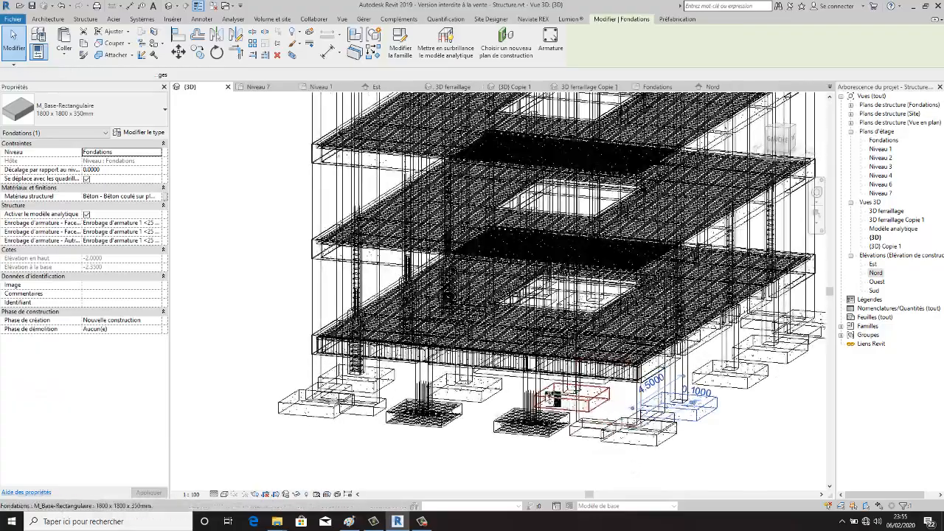
{"action": "left_click", "coordinate": [552, 397], "text": "ctrl"}
{"action": "left_click", "coordinate": [492, 393], "text": "ctrl"}
{"action": "scroll", "coordinate": [506, 451], "scroll_direction": "down", "scroll_amount": 1}
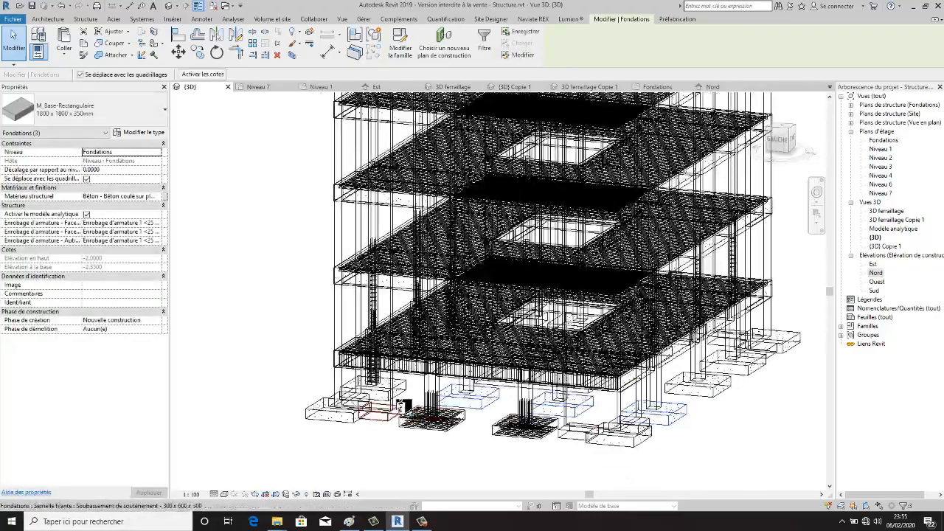
{"action": "left_click", "coordinate": [399, 385], "text": "ctrl"}
Step: Add four more unreinforced 1800 x 1800 x 350mm footings to the selection, three toward the building's front and one interior footing
{"action": "scroll", "coordinate": [494, 441], "scroll_direction": "down", "scroll_amount": 1}
{"action": "middle_click_drag", "start_coordinate": [550, 487], "coordinate": [413, 491], "text": "shift"}
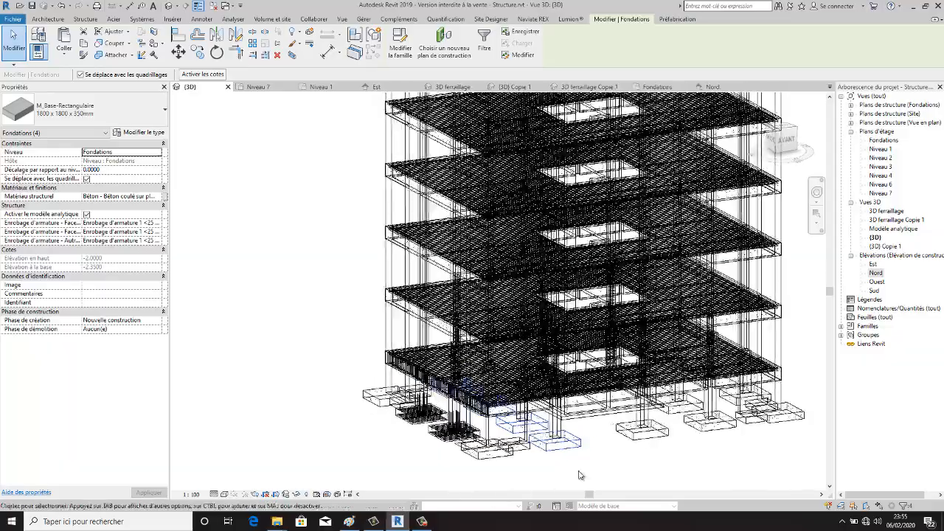
{"action": "left_click", "coordinate": [704, 430], "text": "ctrl"}
{"action": "scroll", "coordinate": [712, 447], "scroll_direction": "down", "scroll_amount": 1}
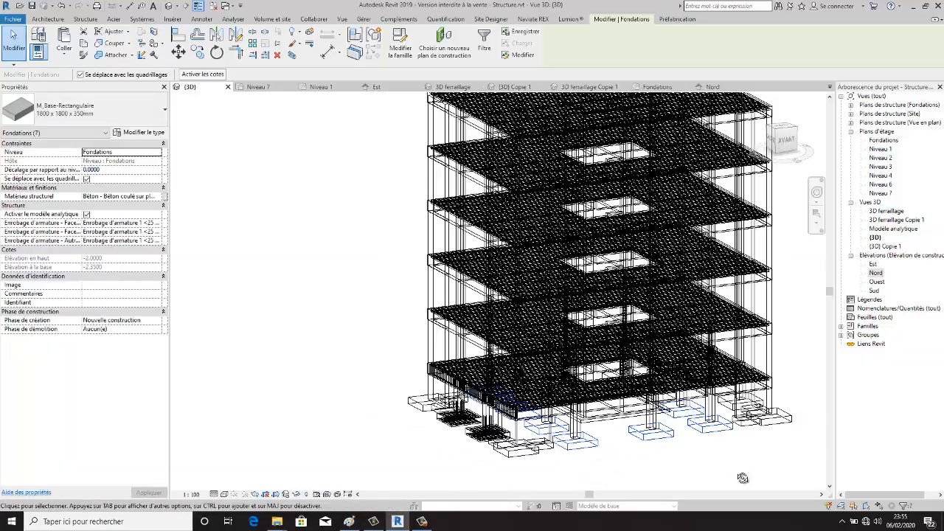
{"action": "middle_click_drag", "start_coordinate": [742, 479], "coordinate": [490, 476], "text": "shift"}
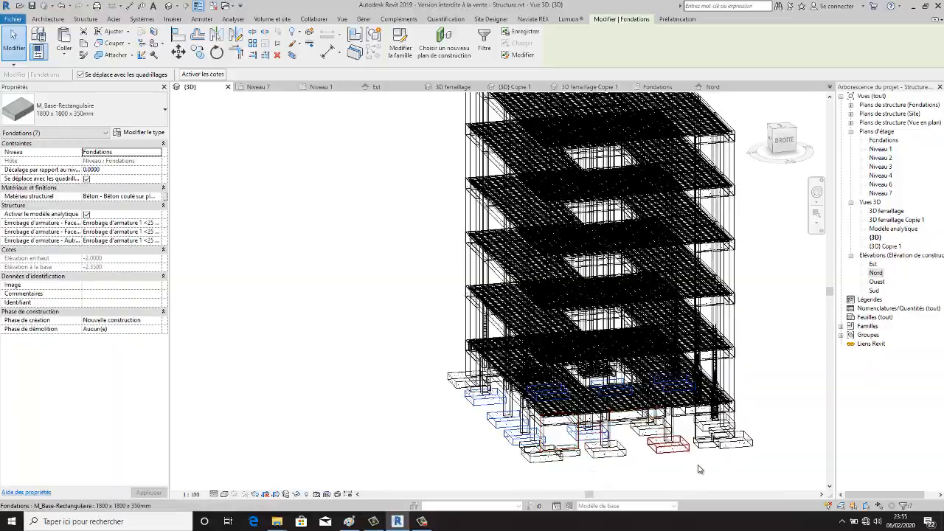
{"action": "middle_click_drag", "start_coordinate": [737, 493], "coordinate": [602, 482], "text": "shift"}
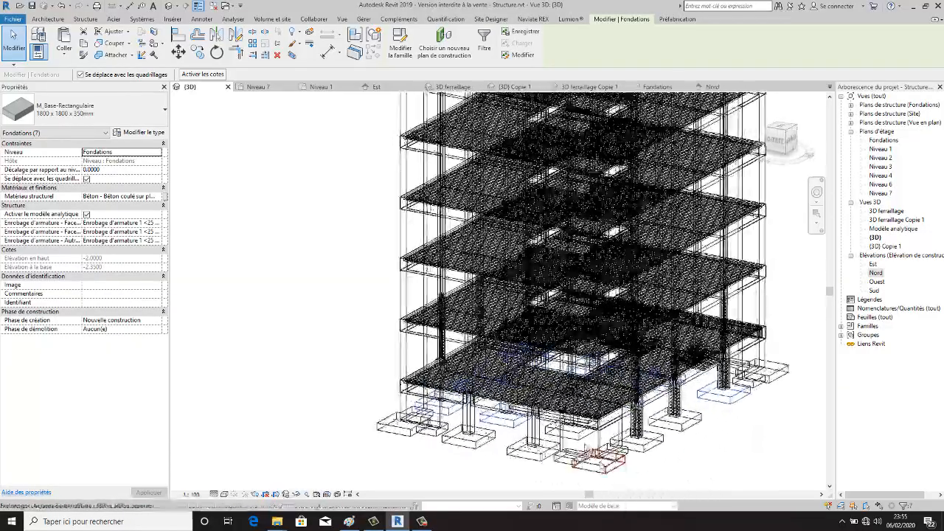
{"action": "left_click", "coordinate": [577, 434], "text": "ctrl"}
{"action": "middle_click_drag", "start_coordinate": [662, 487], "coordinate": [618, 485], "text": "shift"}
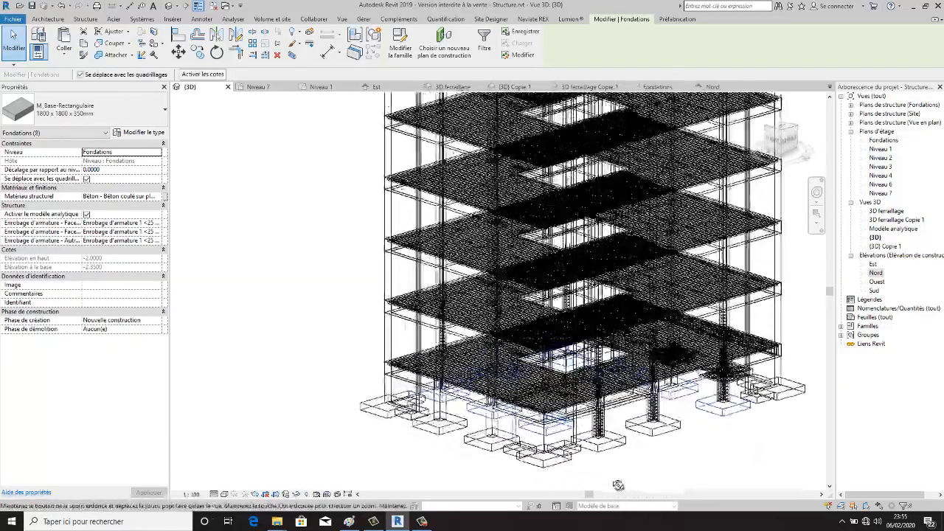
Step: Add the remaining four unreinforced 1800 x 1800 x 350mm footings along the building's rear and right sides to the selection
{"action": "scroll", "coordinate": [613, 472], "scroll_direction": "up", "scroll_amount": 2}
{"action": "left_click", "coordinate": [598, 445], "text": "ctrl"}
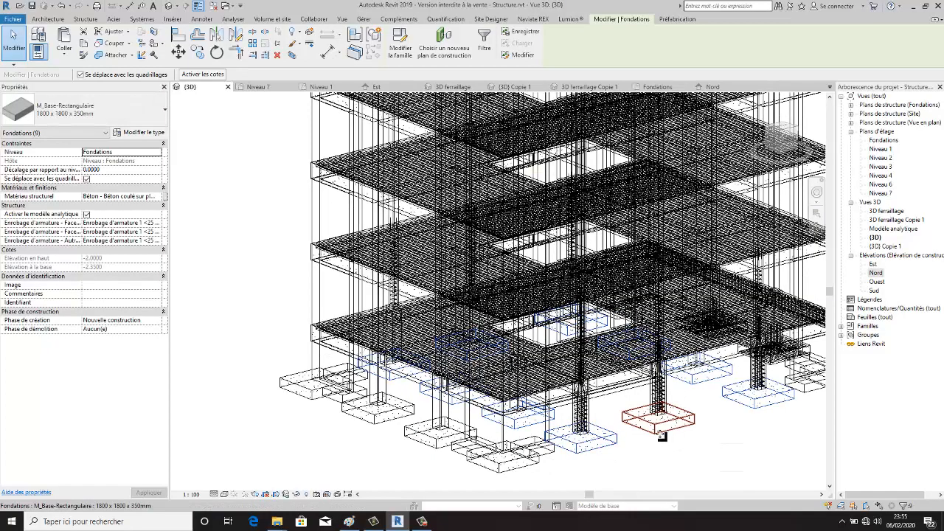
{"action": "left_click", "coordinate": [662, 437], "text": "ctrl"}
{"action": "left_click", "coordinate": [434, 441], "text": "ctrl"}
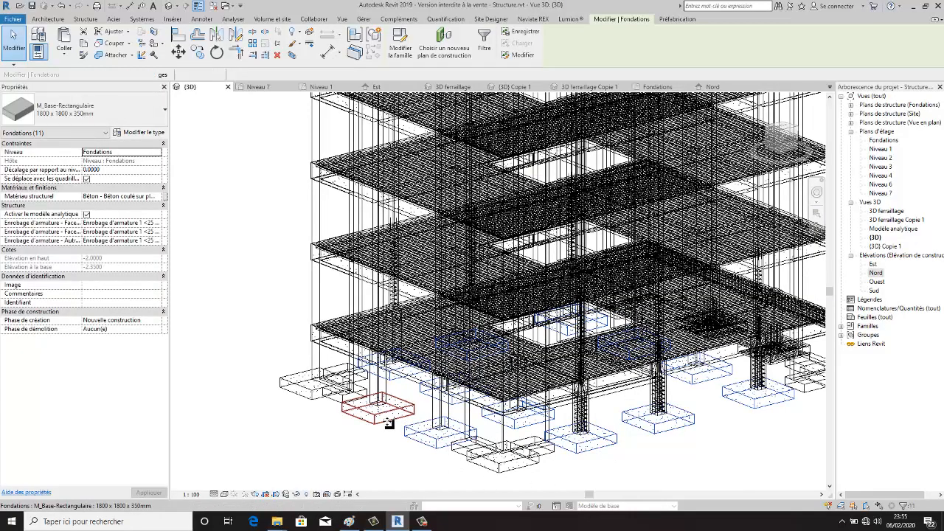
{"action": "left_click", "coordinate": [389, 423], "text": "ctrl"}
{"action": "scroll", "coordinate": [388, 422], "scroll_direction": "down", "scroll_amount": 3}
{"action": "middle_click_drag", "start_coordinate": [570, 466], "coordinate": [614, 473], "text": "shift"}
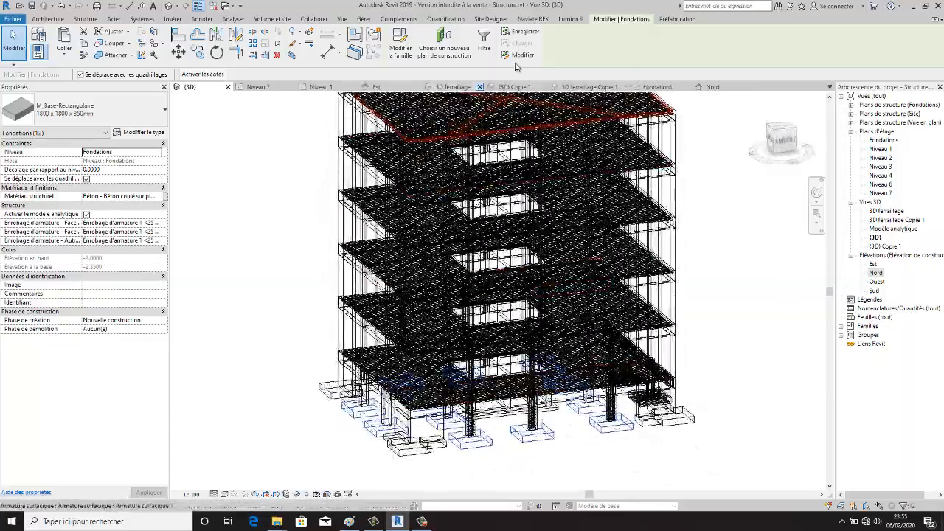
Step: Generate spread footing reinforcement for the twelve selected footings using the saved settings in spread footings.rxd
{"action": "left_click", "coordinate": [533, 18]}
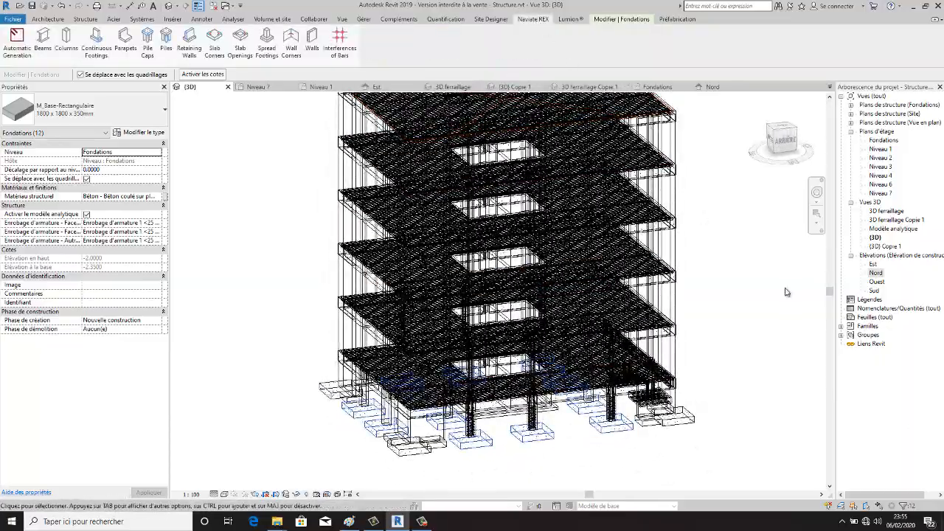
{"action": "left_click", "coordinate": [266, 43]}
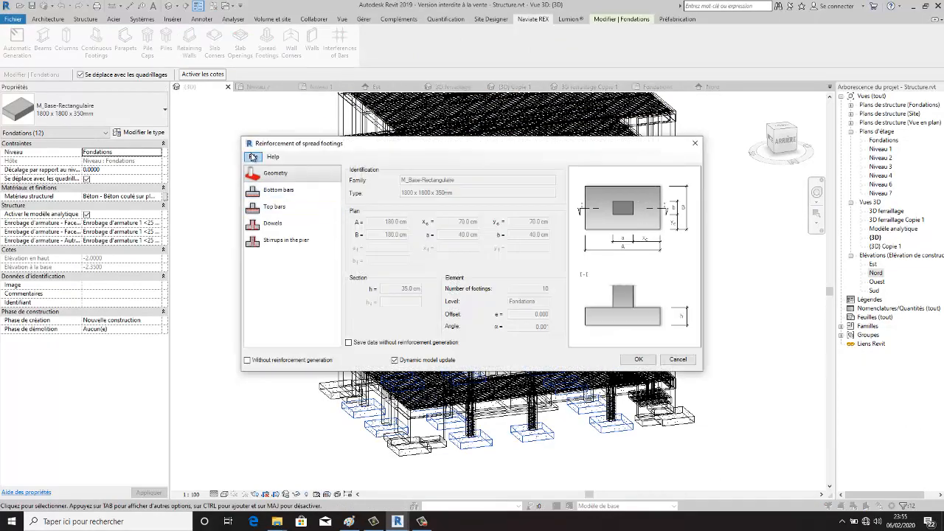
{"action": "left_click", "coordinate": [253, 156]}
{"action": "left_click", "coordinate": [271, 168]}
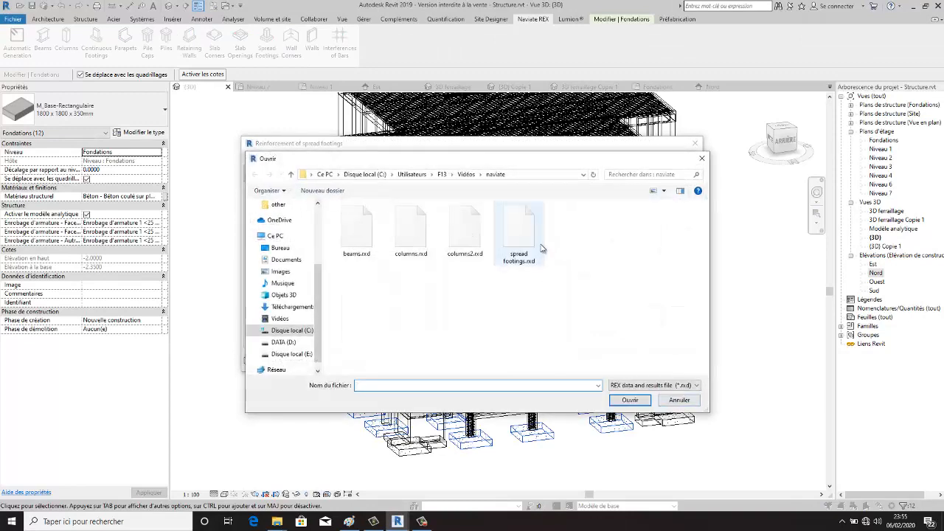
{"action": "left_click", "coordinate": [519, 233]}
{"action": "left_click", "coordinate": [629, 400]}
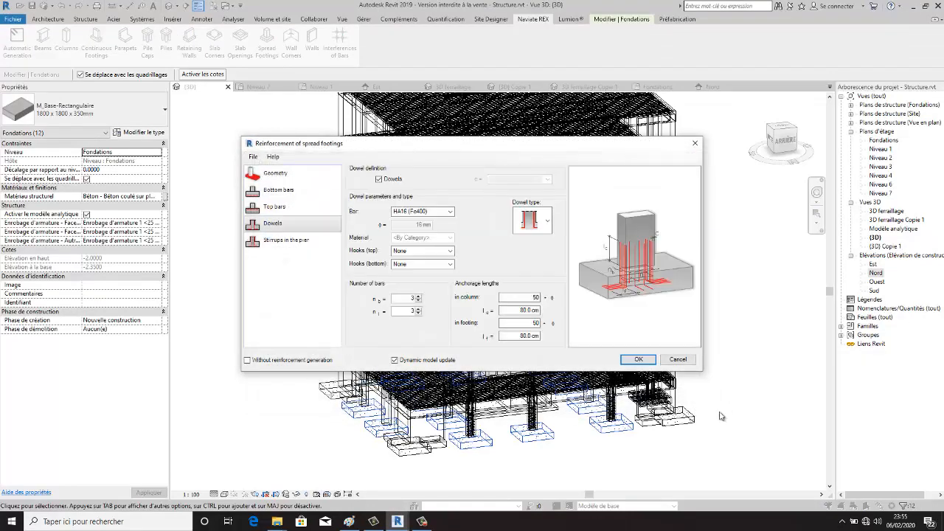
{"action": "left_click", "coordinate": [639, 360]}
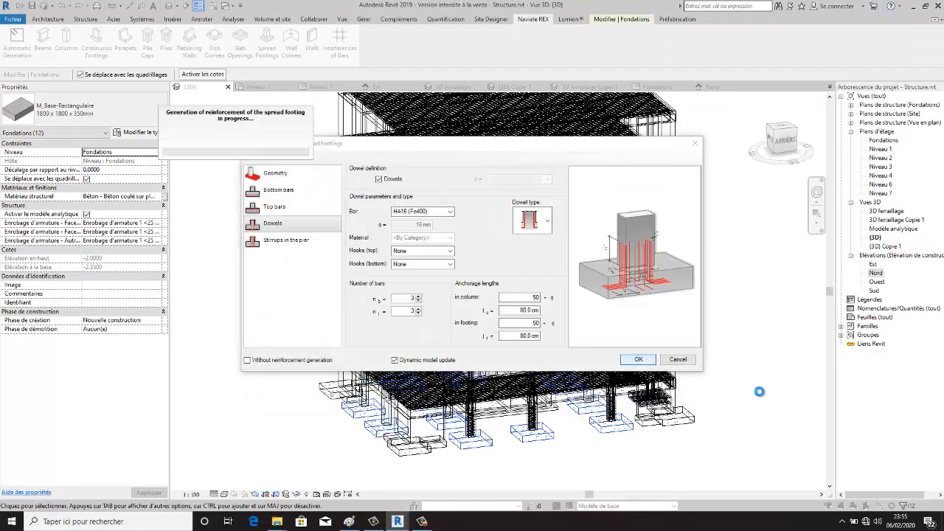
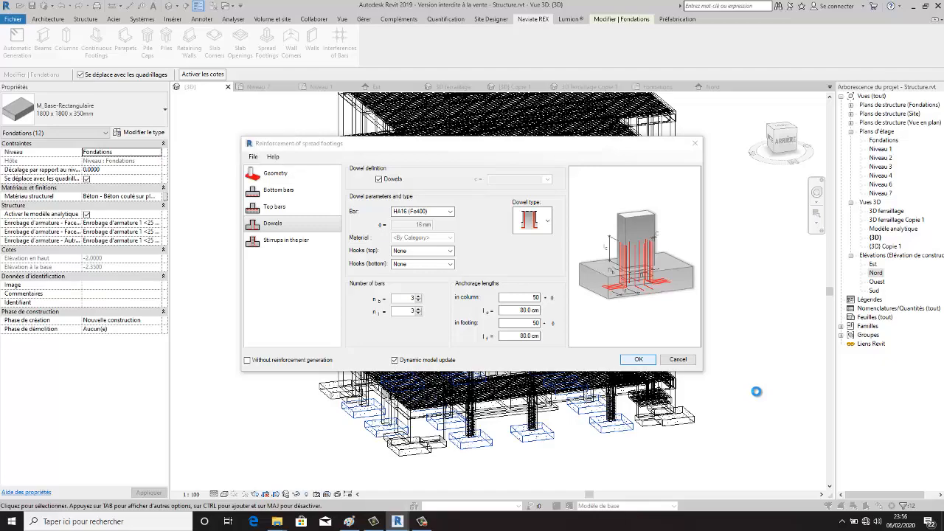
{"action": "scroll", "coordinate": [542, 465], "scroll_direction": "up", "scroll_amount": 3}
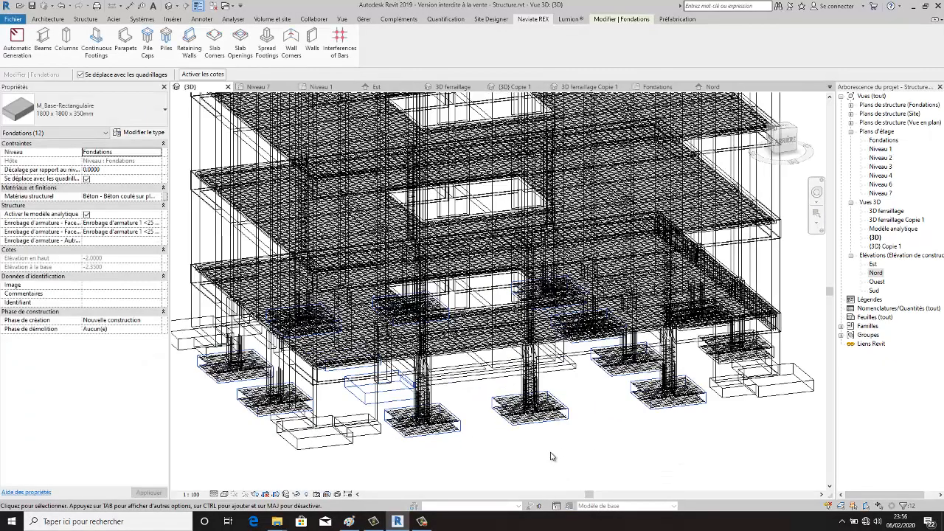
Step: Examine the generated reinforcement in the spread footings from several sides of the building
{"action": "scroll", "coordinate": [631, 441], "scroll_direction": "up", "scroll_amount": 3}
{"action": "scroll", "coordinate": [606, 431], "scroll_direction": "down", "scroll_amount": 5}
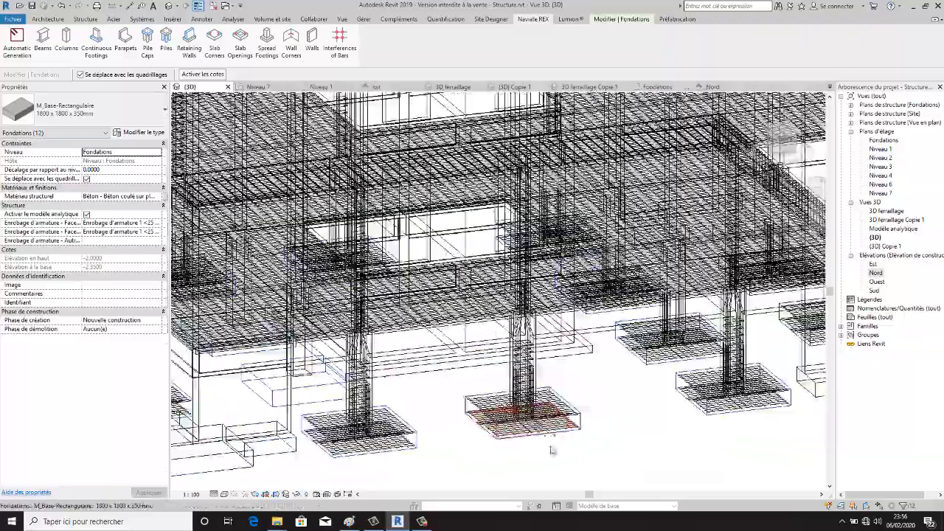
{"action": "scroll", "coordinate": [607, 431], "scroll_direction": "down", "scroll_amount": 2}
{"action": "middle_click_drag", "start_coordinate": [682, 472], "coordinate": [529, 459], "text": "shift"}
{"action": "scroll", "coordinate": [331, 462], "scroll_direction": "down", "scroll_amount": 1}
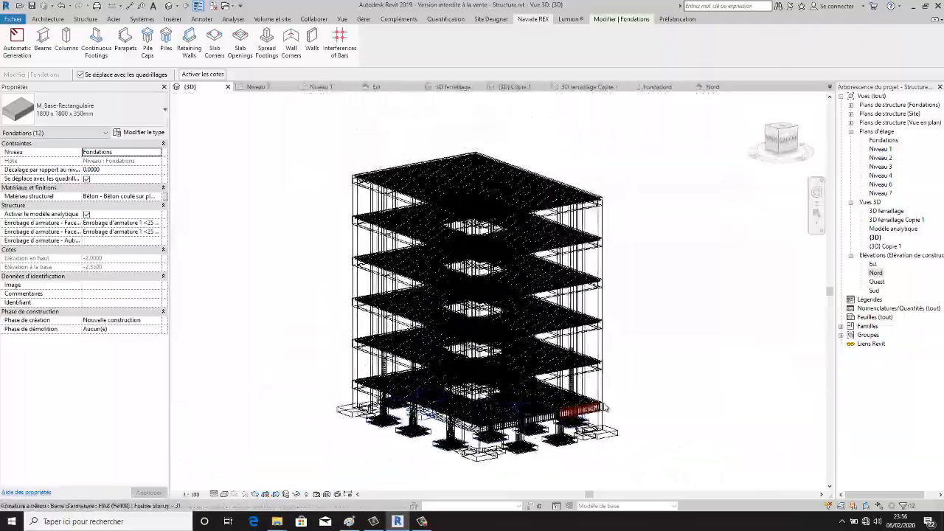
{"action": "scroll", "coordinate": [628, 413], "scroll_direction": "up", "scroll_amount": 2}
{"action": "middle_click_drag", "start_coordinate": [678, 429], "coordinate": [579, 463], "text": "shift"}
{"action": "scroll", "coordinate": [704, 443], "scroll_direction": "down", "scroll_amount": 1}
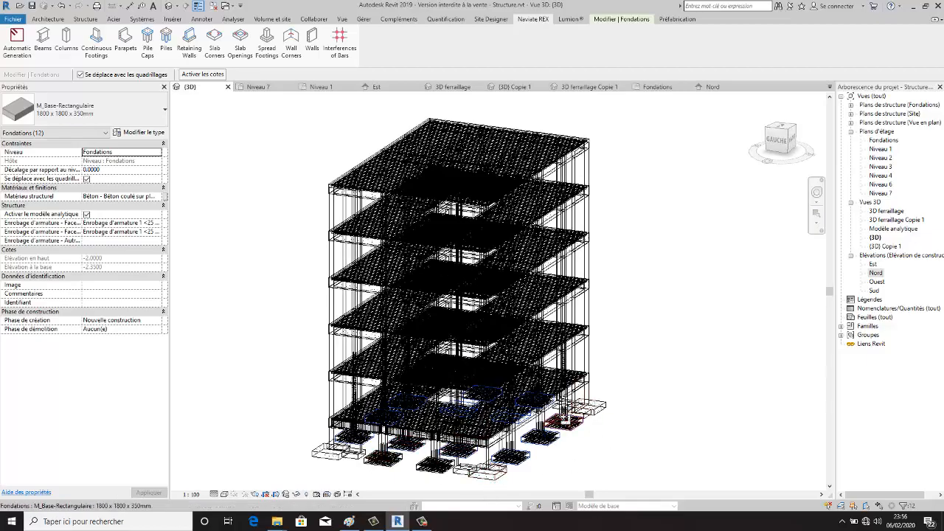
{"action": "mouse_move", "coordinate": [654, 437]}
{"action": "middle_mouse_down", "text": "shift"}
{"action": "mouse_move", "coordinate": [572, 459]}
{"action": "mouse_move", "coordinate": [624, 456]}
{"action": "mouse_move", "coordinate": [614, 468]}
{"action": "mouse_move", "coordinate": [567, 473]}
{"action": "middle_mouse_up", "text": "shift"}
{"action": "scroll", "coordinate": [618, 453], "scroll_direction": "down", "scroll_amount": 2}
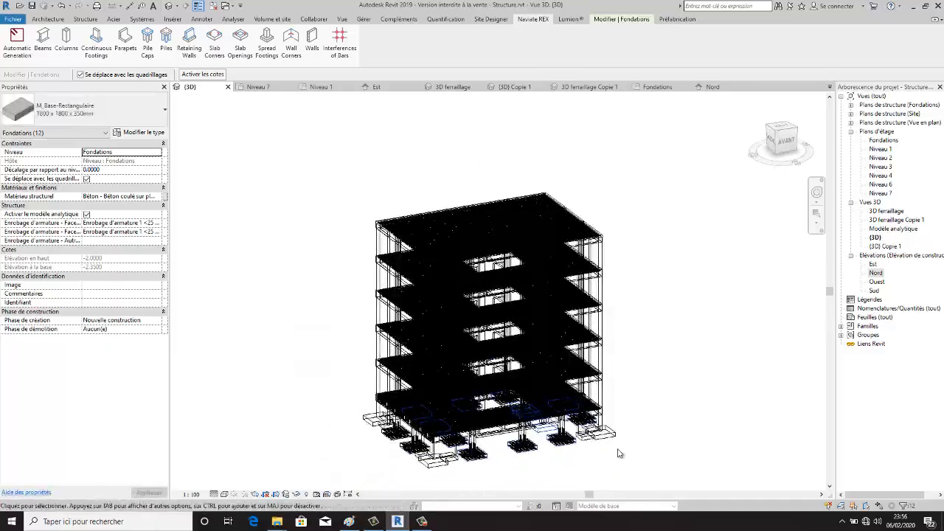
{"action": "scroll", "coordinate": [620, 452], "scroll_direction": "up", "scroll_amount": 5}
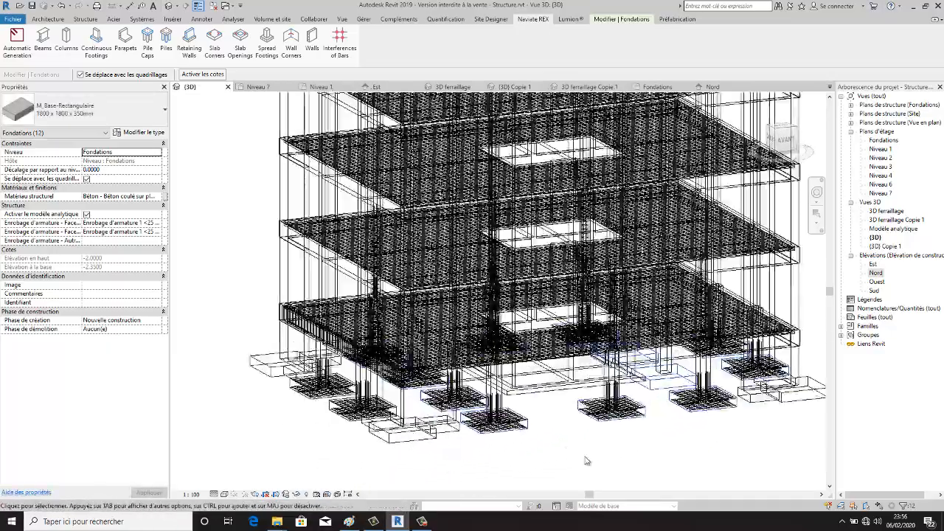
{"action": "middle_click_drag", "start_coordinate": [512, 436], "coordinate": [590, 468], "text": "shift"}
{"action": "scroll", "coordinate": [609, 472], "scroll_direction": "up", "scroll_amount": 2}
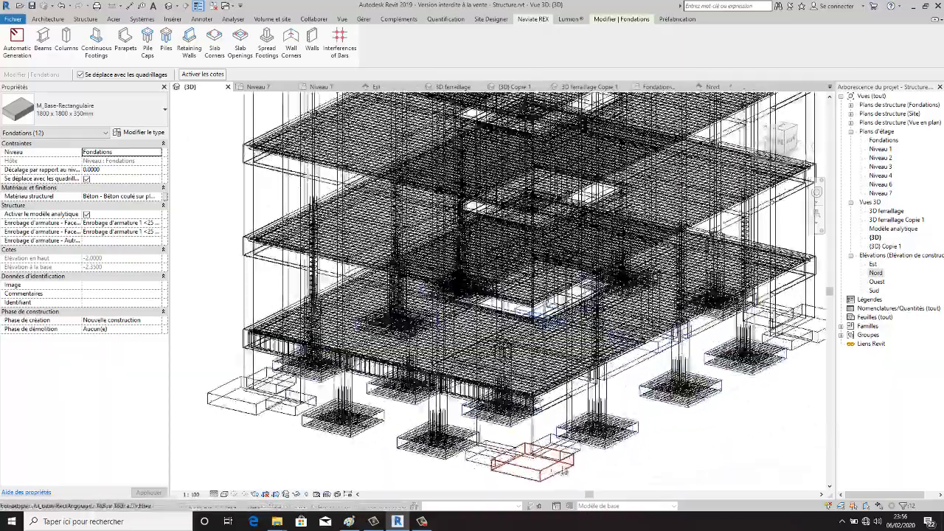
{"action": "middle_click_drag", "start_coordinate": [684, 461], "coordinate": [688, 430], "text": "shift"}
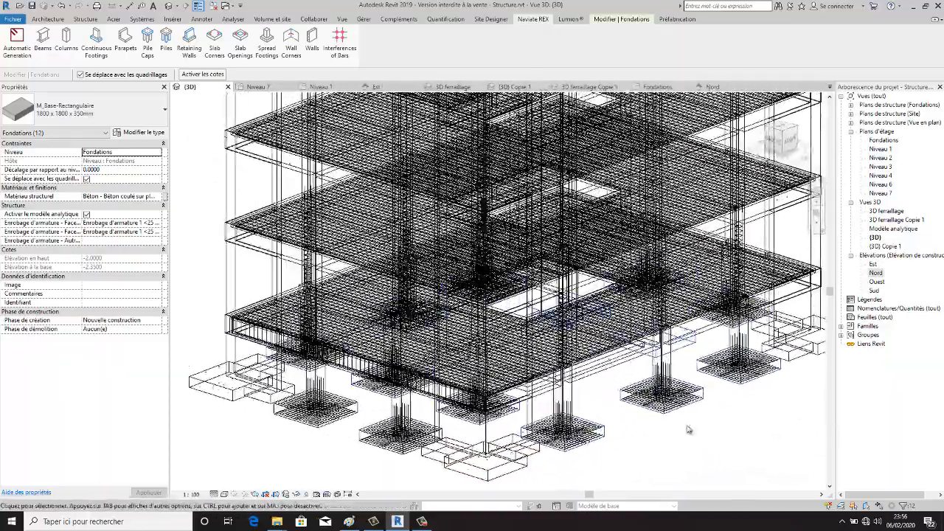
Step: Switch the 3D view from wireframe to the realistic visual style and clear the footing selection
{"action": "left_click", "coordinate": [225, 495]}
{"action": "left_click", "coordinate": [237, 475]}
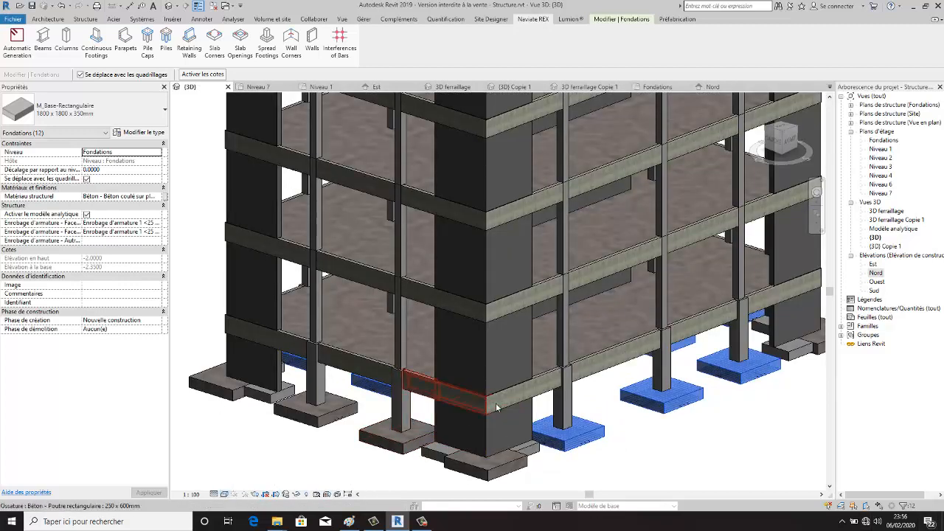
{"action": "scroll", "coordinate": [509, 414], "scroll_direction": "up", "scroll_amount": 2}
{"action": "key", "text": "Escape"}
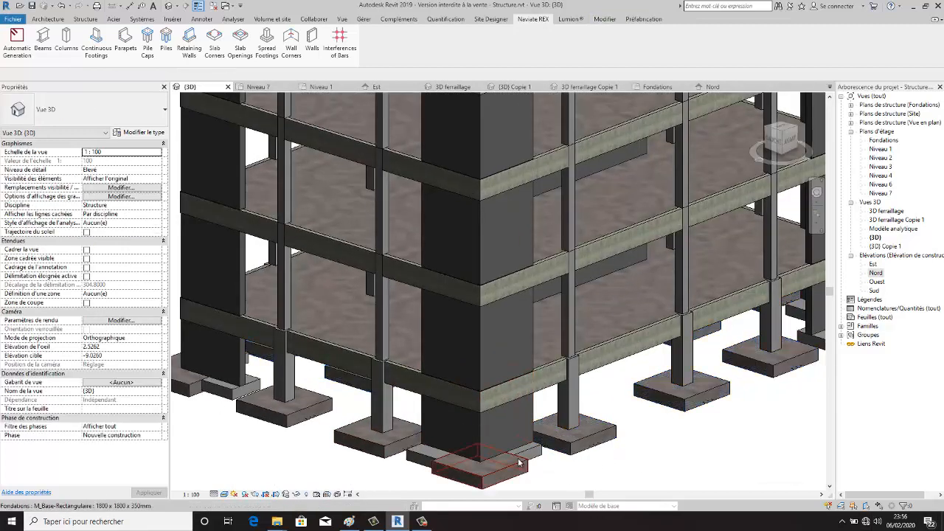
Step: Select the 300 x 600 x 300 wall footing beside the building's front corner and open its continuous footing main bar settings
{"action": "scroll", "coordinate": [544, 459], "scroll_direction": "up", "scroll_amount": 2}
{"action": "left_click", "coordinate": [543, 456]}
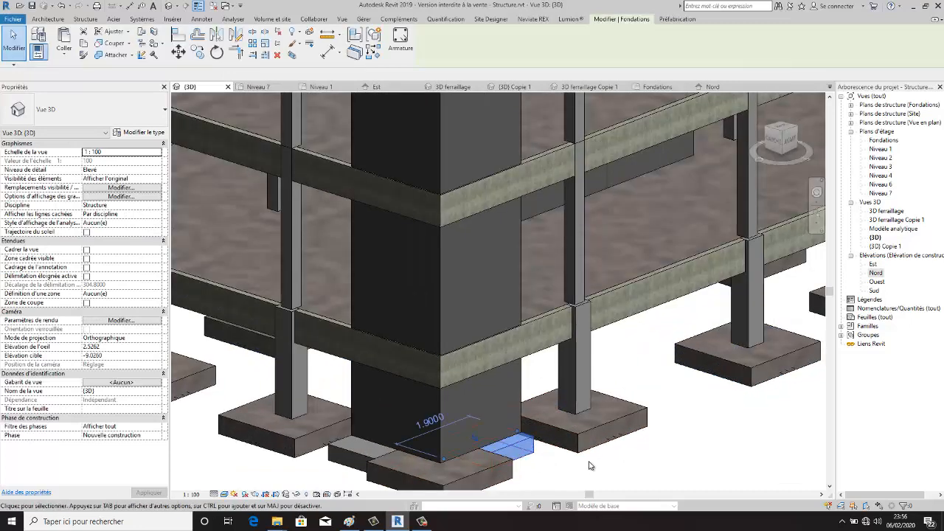
{"action": "scroll", "coordinate": [590, 465], "scroll_direction": "down", "scroll_amount": 2}
{"action": "left_click", "coordinate": [539, 19]}
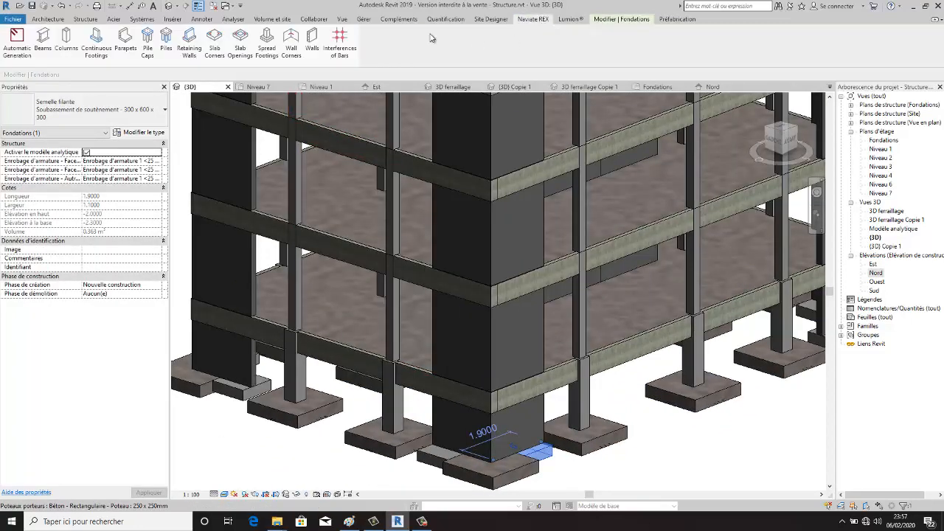
{"action": "left_click", "coordinate": [95, 41]}
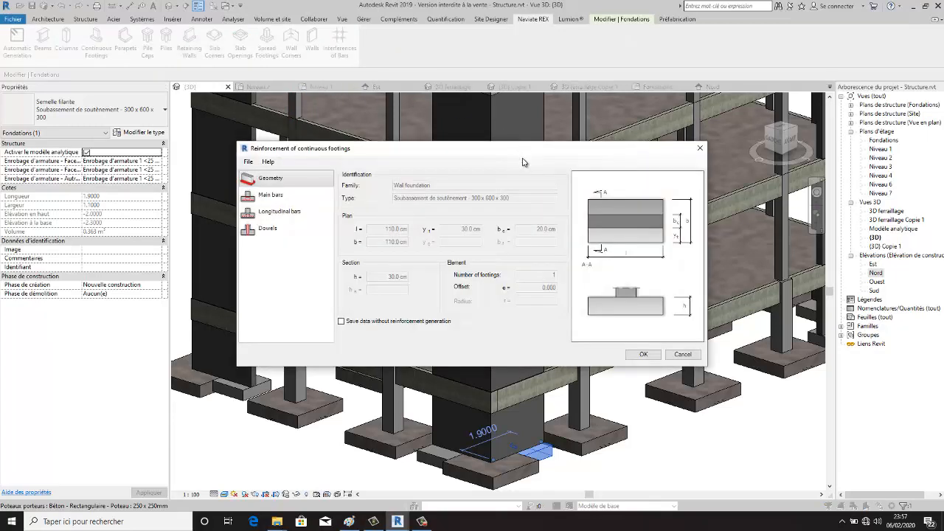
{"action": "left_click", "coordinate": [275, 196]}
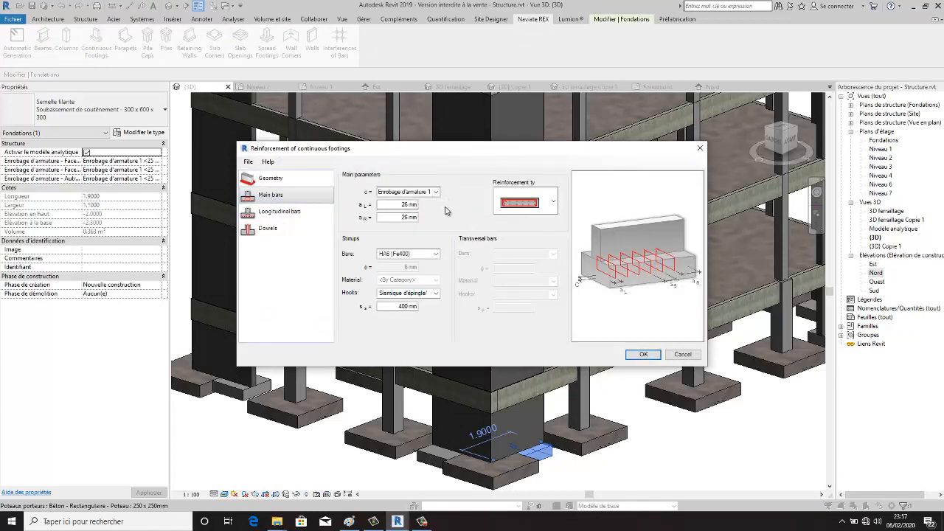
{"action": "left_click", "coordinate": [551, 203]}
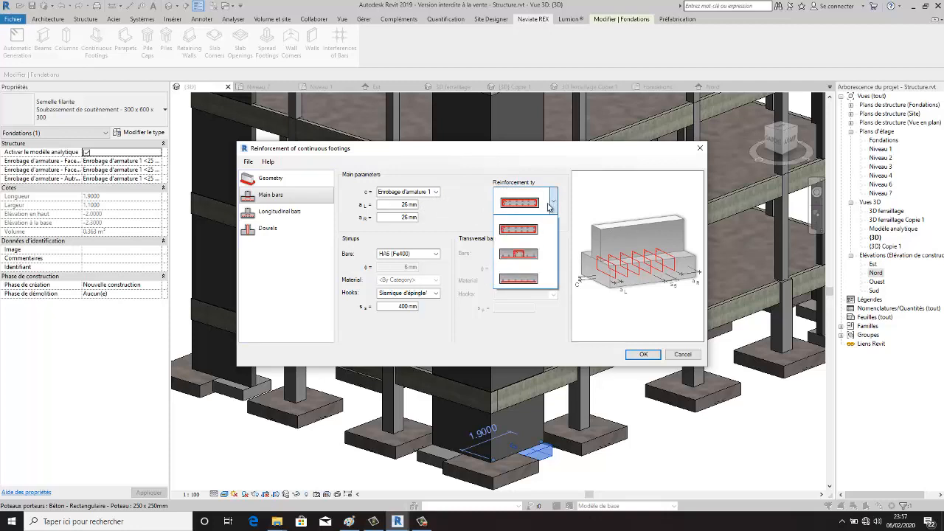
{"action": "left_click", "coordinate": [520, 253]}
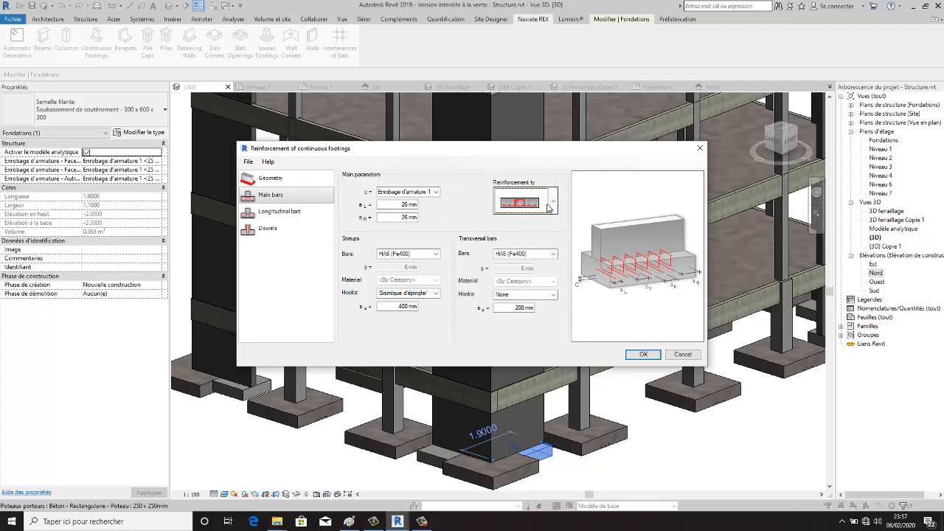
{"action": "left_click", "coordinate": [546, 208]}
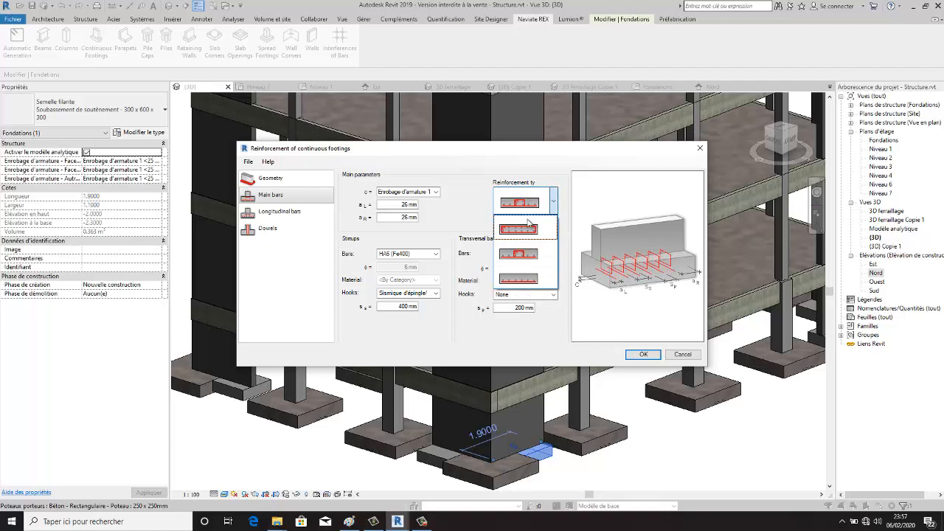
{"action": "left_click", "coordinate": [521, 230]}
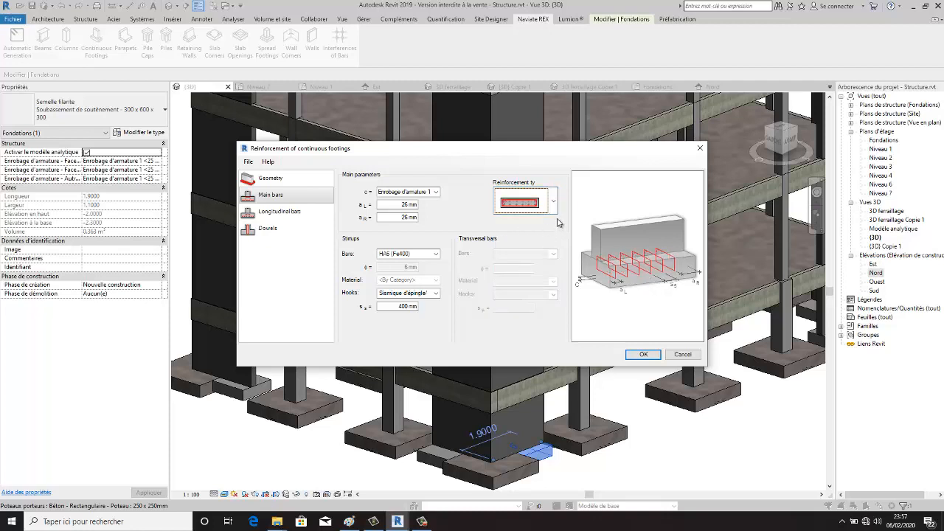
{"action": "left_click", "coordinate": [554, 202]}
{"action": "left_click", "coordinate": [555, 202]}
{"action": "left_click", "coordinate": [553, 203]}
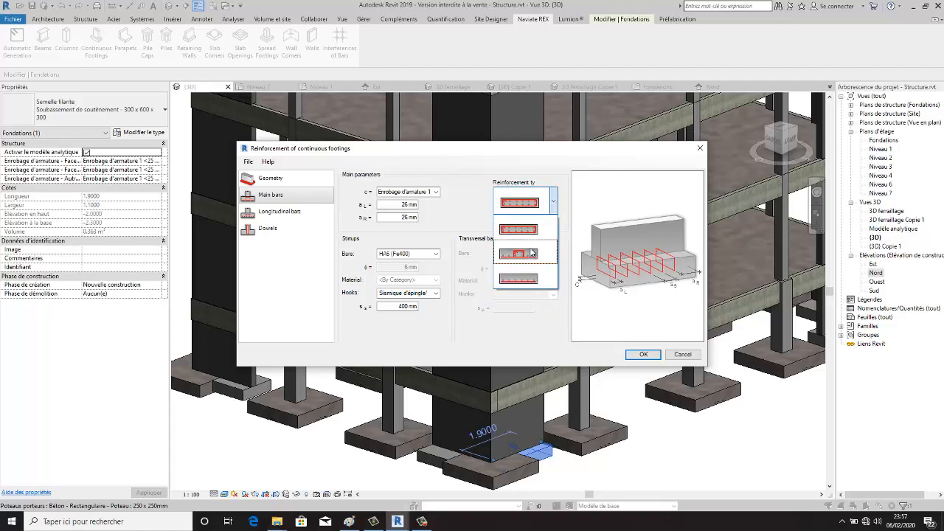
{"action": "left_click", "coordinate": [548, 230]}
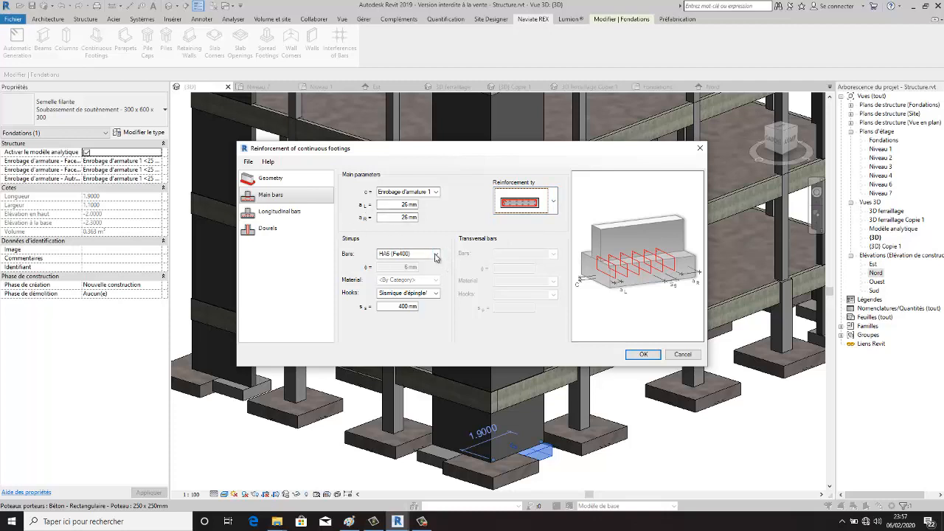
Step: Set the continuous footing's stirrups to HA8 (Fe400) bars with a spacing of 250 mm
{"action": "left_click", "coordinate": [435, 254]}
{"action": "left_click", "coordinate": [404, 270]}
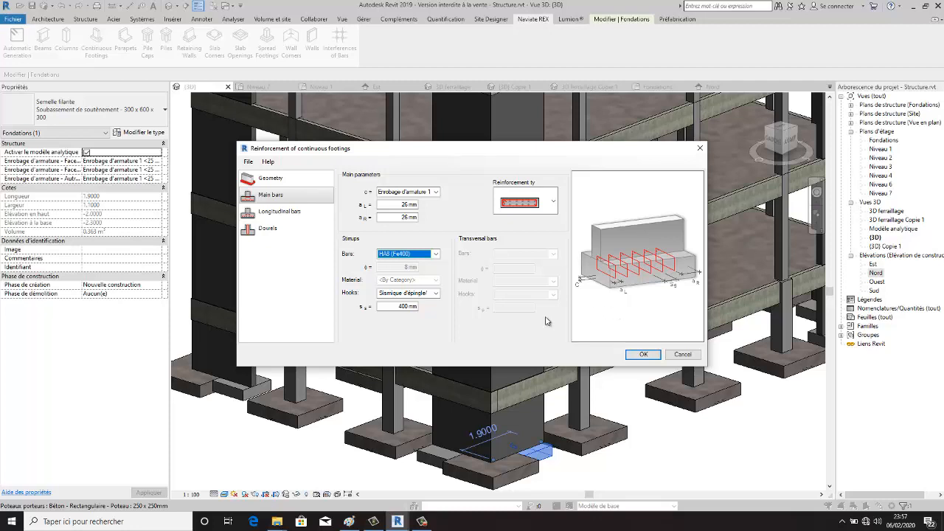
{"action": "left_click", "coordinate": [411, 307]}
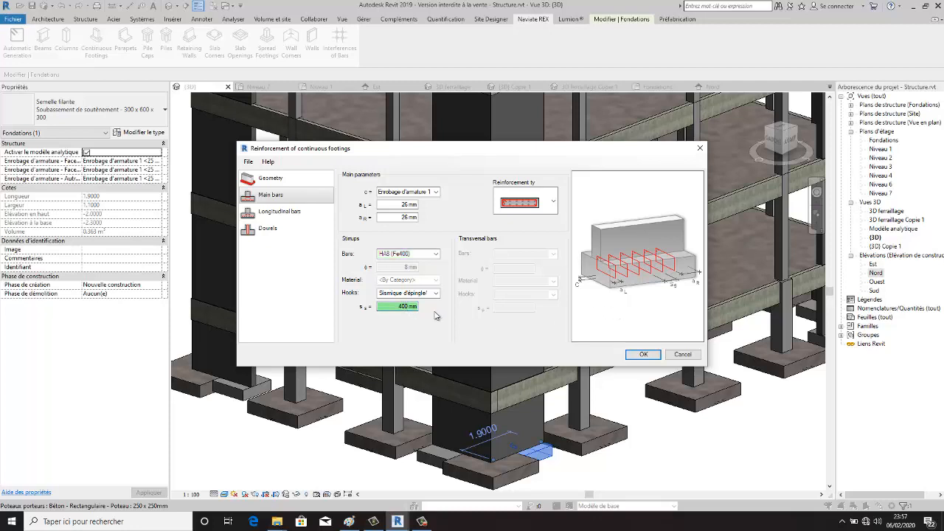
{"action": "key", "text": "BackSpace"}
{"action": "type", "text": "3"}
{"action": "key", "text": "BackSpace"}
{"action": "key", "text": "BackSpace"}
{"action": "type", "text": "20"}
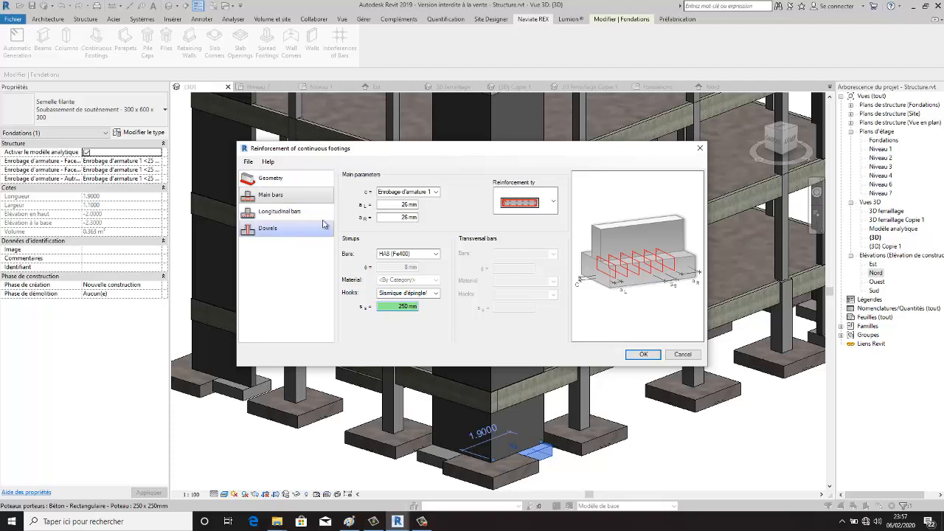
Step: Set both the bottom and top longitudinal bars inside the stirrups to HA14 (Fe400)
{"action": "left_click", "coordinate": [280, 211]}
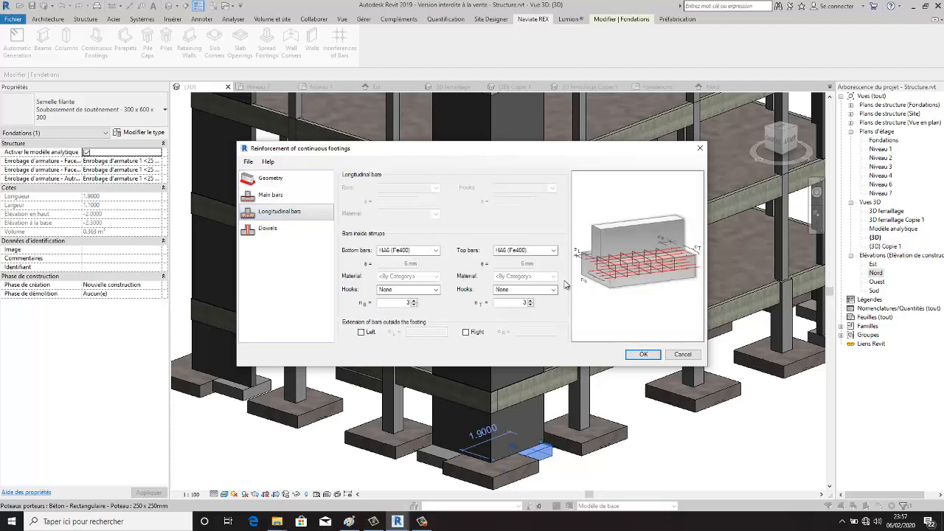
{"action": "left_click", "coordinate": [436, 252]}
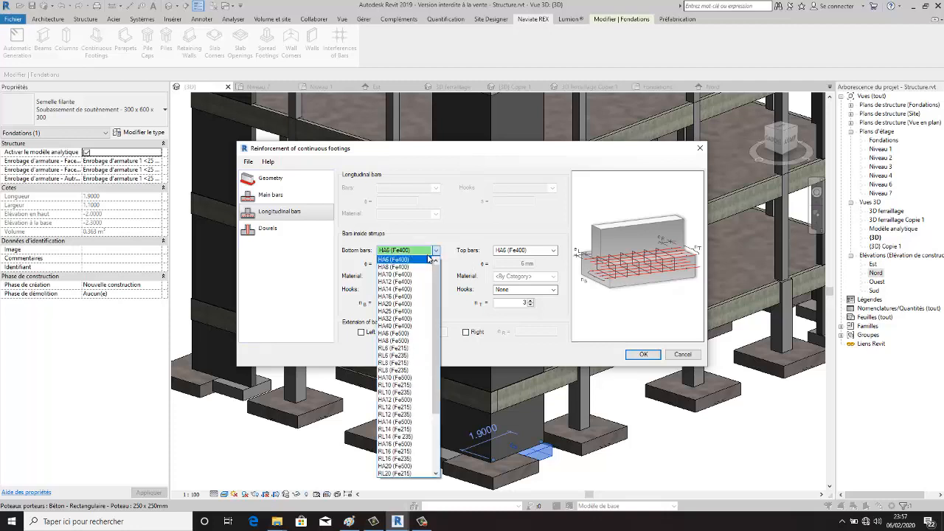
{"action": "left_click", "coordinate": [414, 292]}
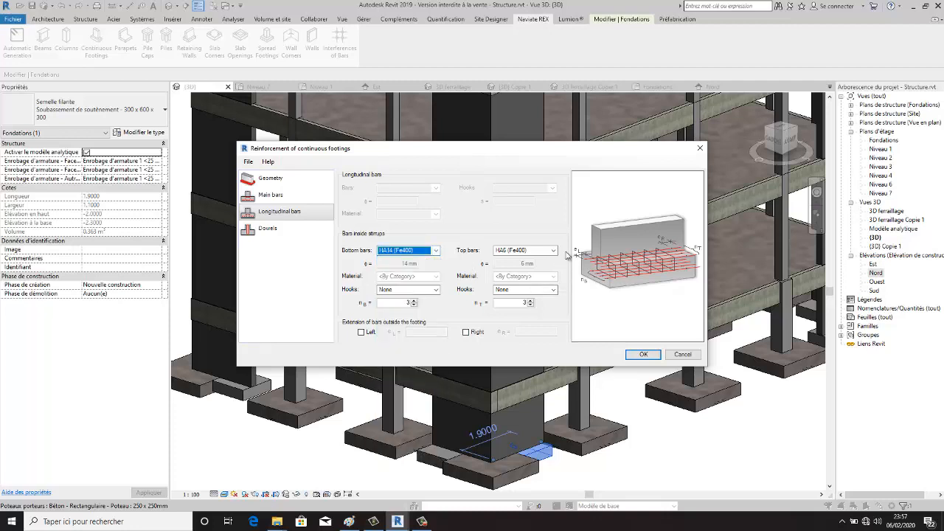
{"action": "left_click", "coordinate": [553, 251]}
{"action": "left_click", "coordinate": [517, 289]}
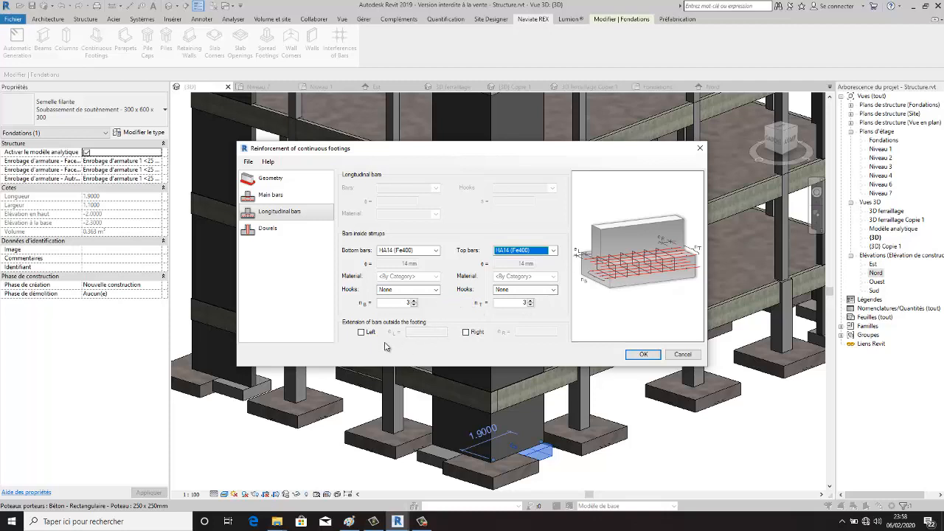
{"action": "left_click", "coordinate": [361, 332]}
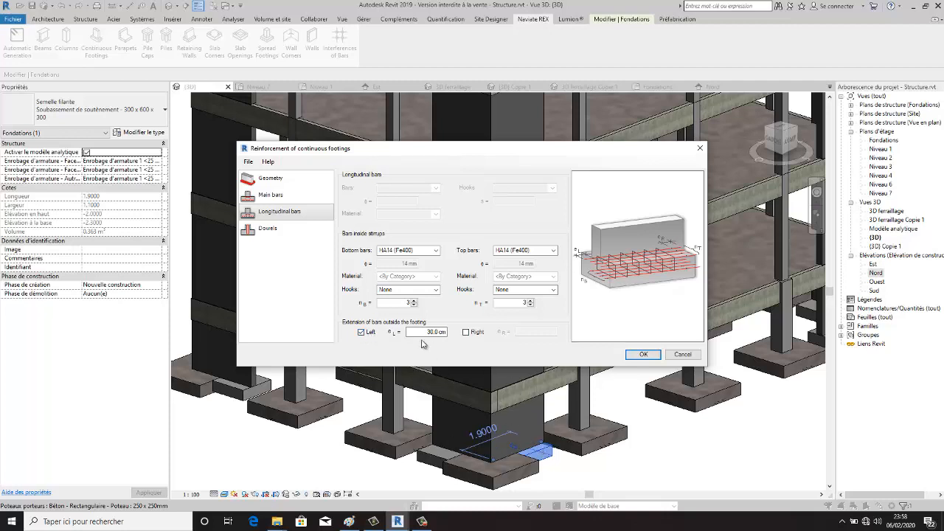
{"action": "left_click", "coordinate": [361, 332]}
{"action": "left_click", "coordinate": [466, 333]}
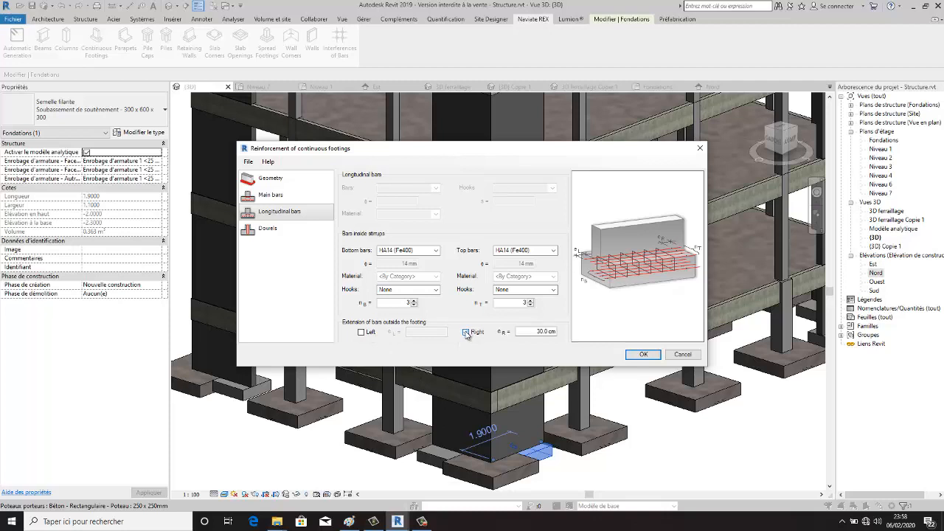
{"action": "left_click", "coordinate": [466, 332]}
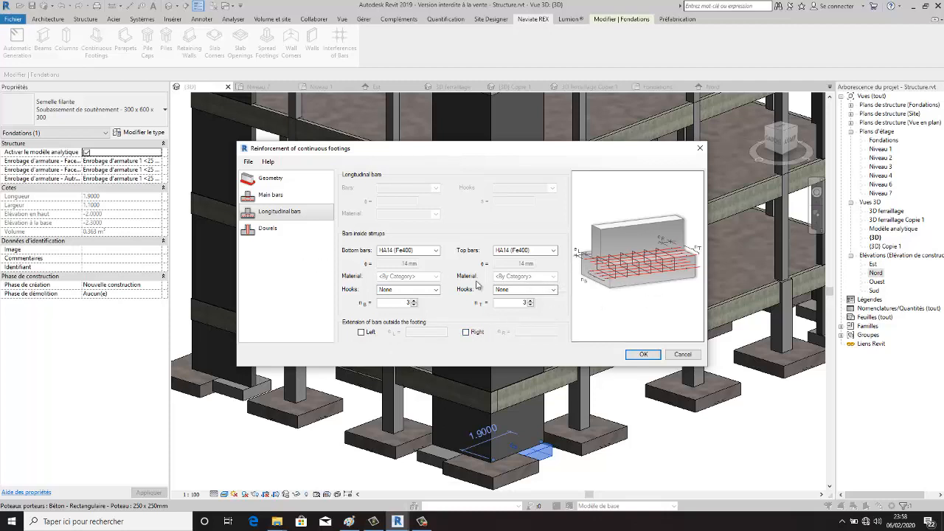
Step: Set the continuous footing's dowel bars to HA16 (Fe400), keeping the current dowel type
{"action": "left_click", "coordinate": [292, 230]}
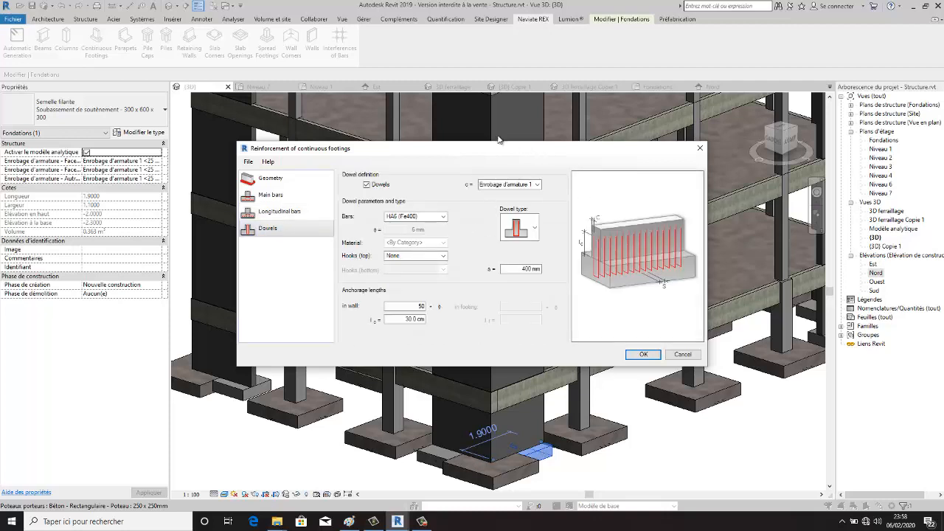
{"action": "left_click", "coordinate": [535, 231]}
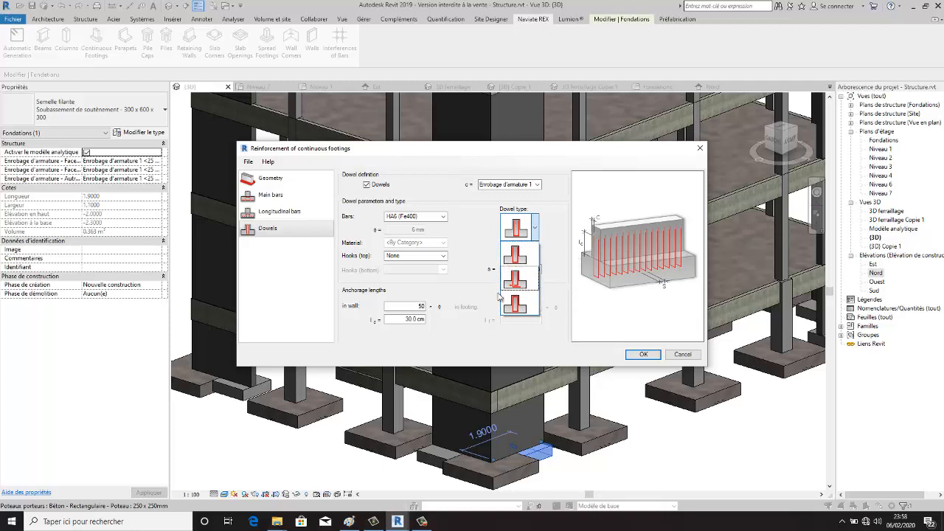
{"action": "left_click", "coordinate": [444, 216]}
{"action": "left_click", "coordinate": [444, 216]}
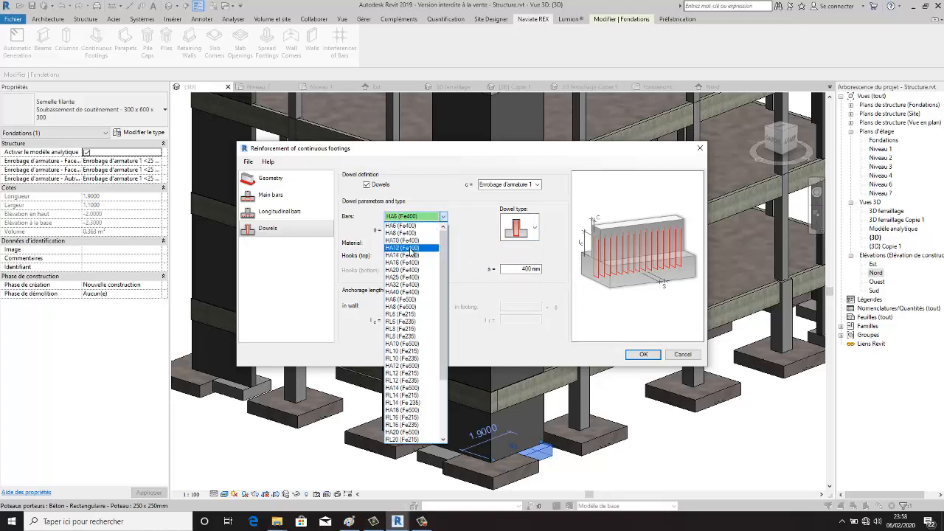
{"action": "left_click", "coordinate": [405, 263]}
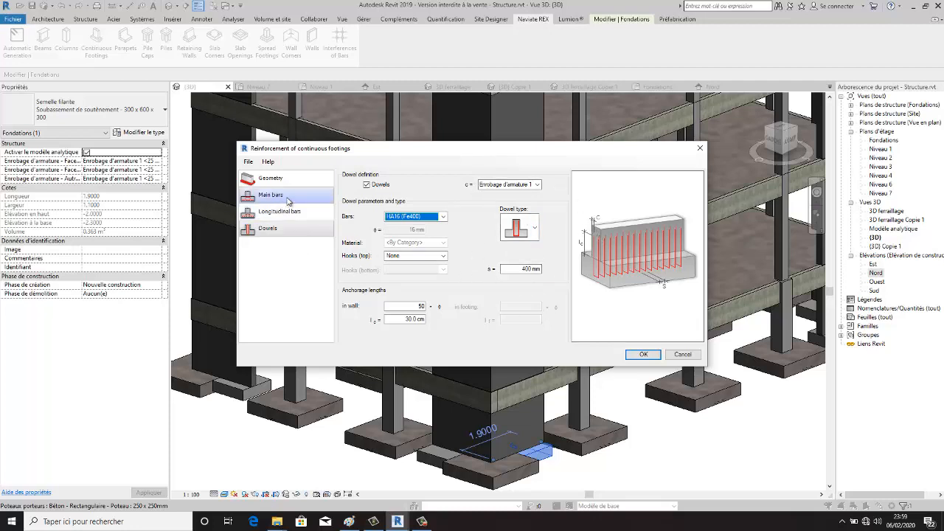
Step: Save the reinforcement settings as continuous footings.rxd and apply them to the selected wall footing
{"action": "left_click", "coordinate": [249, 161]}
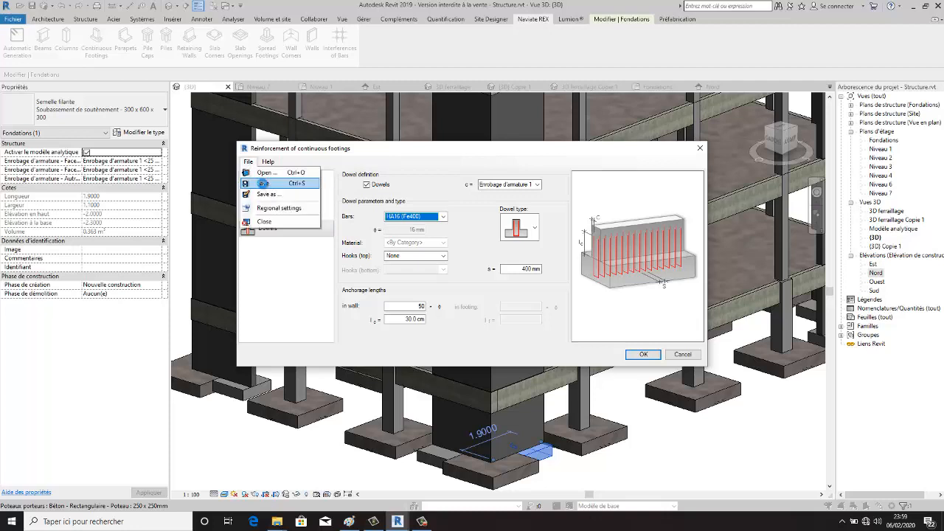
{"action": "left_click", "coordinate": [270, 185]}
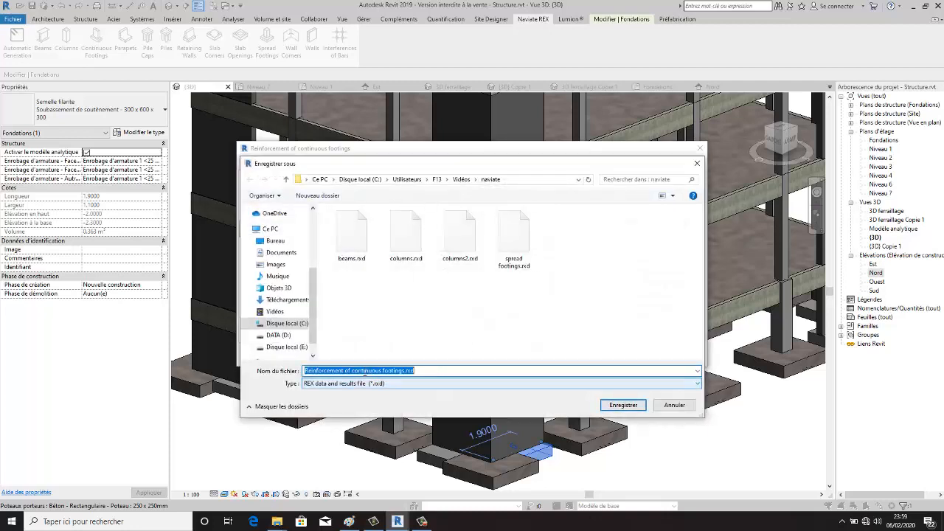
{"action": "left_click_drag", "start_coordinate": [353, 369], "coordinate": [298, 371]}
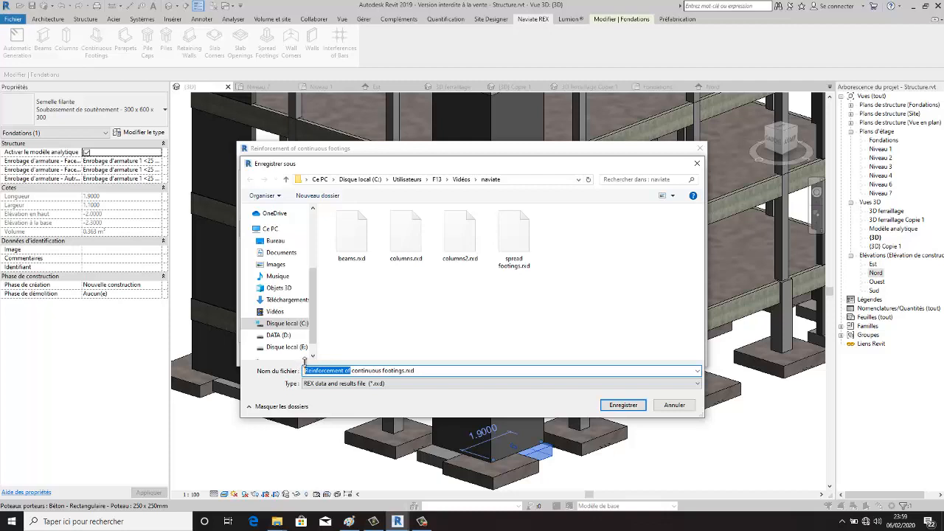
{"action": "key", "text": "BackSpace"}
{"action": "left_click", "coordinate": [624, 405]}
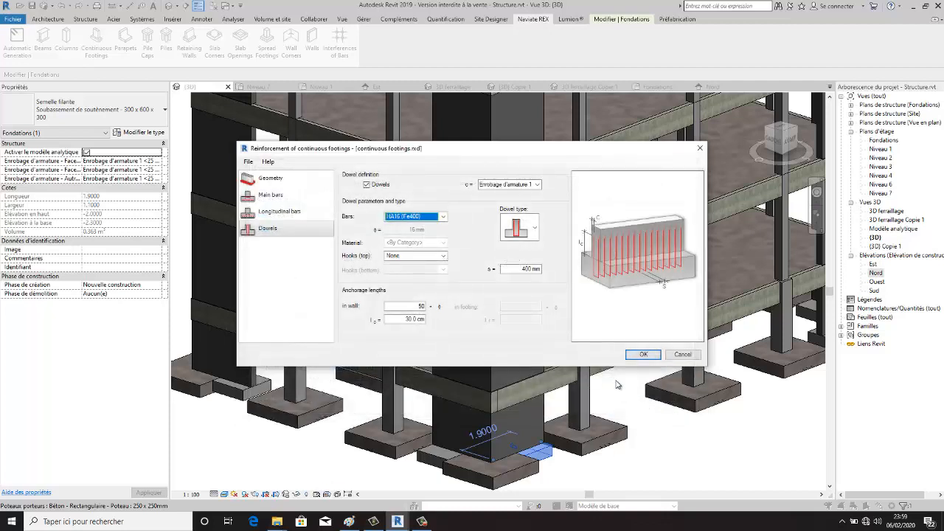
{"action": "left_click", "coordinate": [641, 355]}
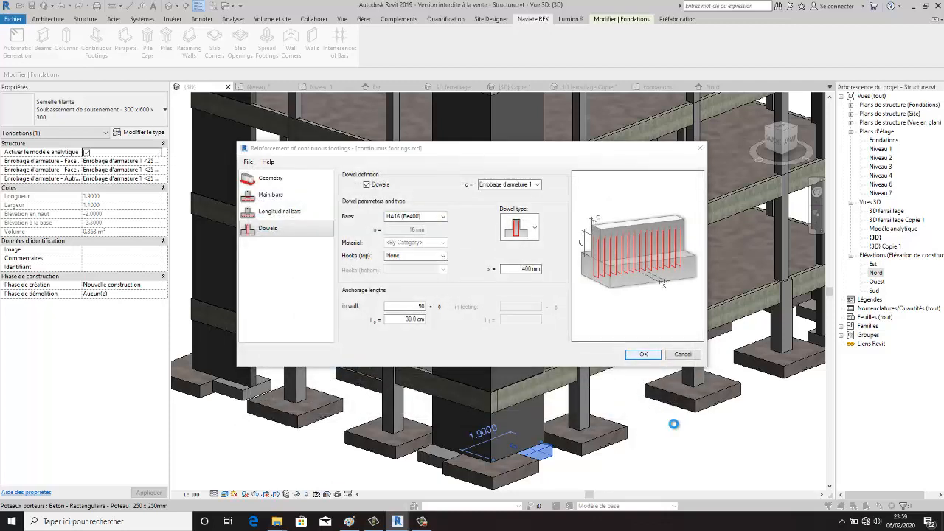
{"action": "left_click", "coordinate": [680, 441]}
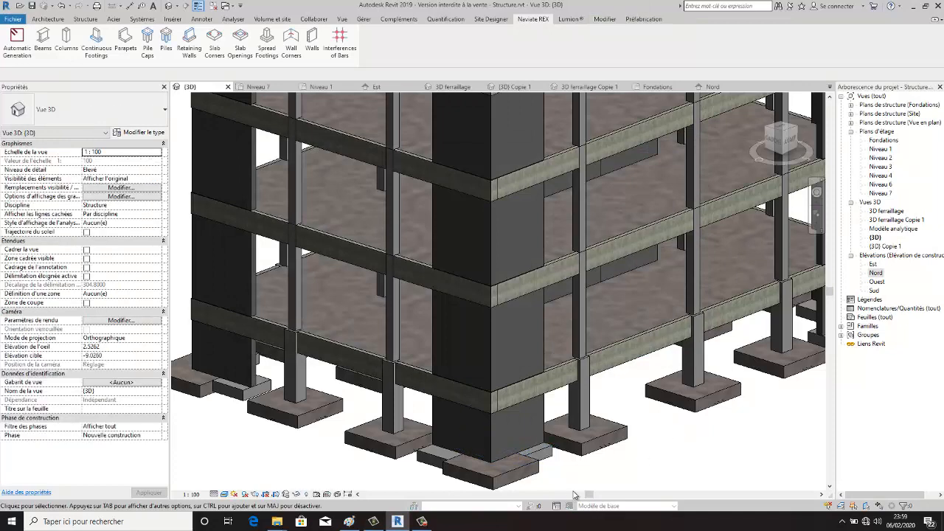
Step: Select the Niveau 1 generic 200 mm wall at the building's front corner and open its wall reinforcement distribution bar settings
{"action": "scroll", "coordinate": [643, 450], "scroll_direction": "down", "scroll_amount": 2}
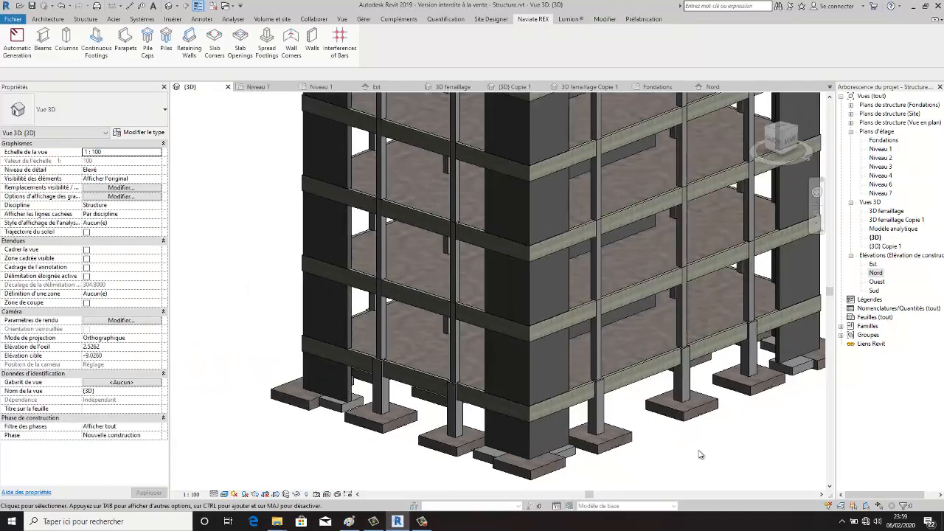
{"action": "middle_click_drag", "start_coordinate": [700, 461], "coordinate": [559, 443], "text": "shift"}
{"action": "scroll", "coordinate": [560, 440], "scroll_direction": "up", "scroll_amount": 3}
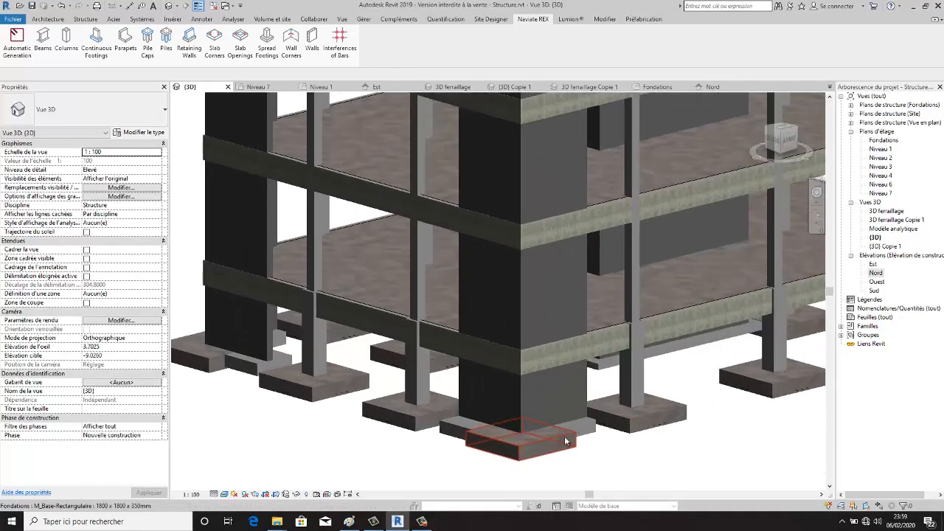
{"action": "left_click", "coordinate": [582, 332]}
{"action": "scroll", "coordinate": [576, 444], "scroll_direction": "down", "scroll_amount": 2}
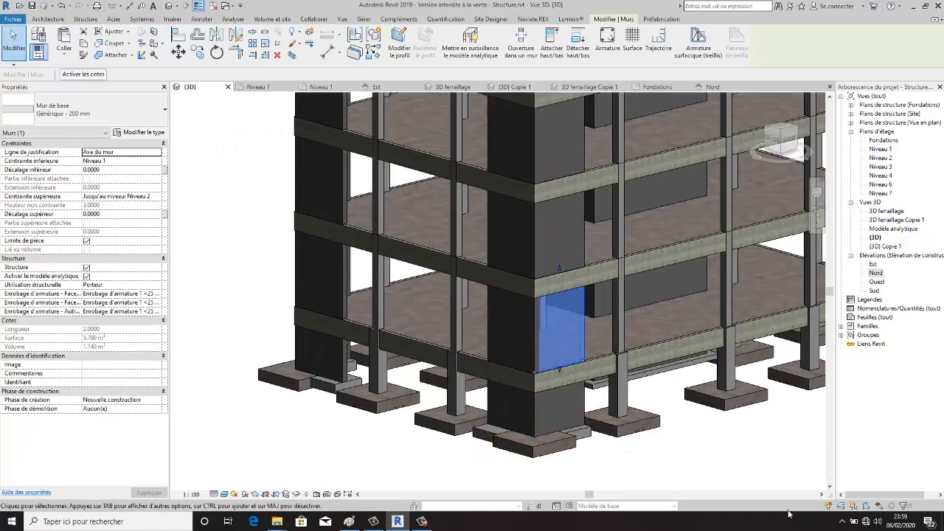
{"action": "left_click", "coordinate": [538, 20]}
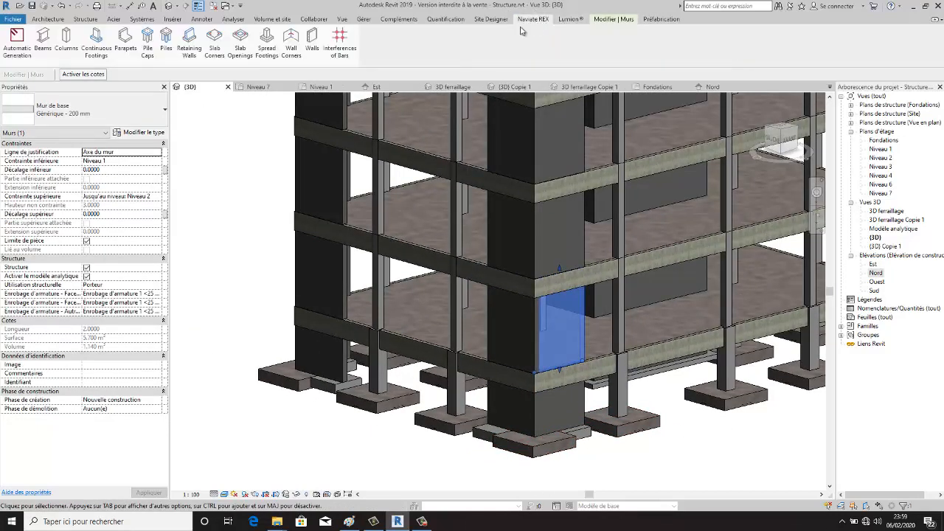
{"action": "left_click", "coordinate": [313, 39]}
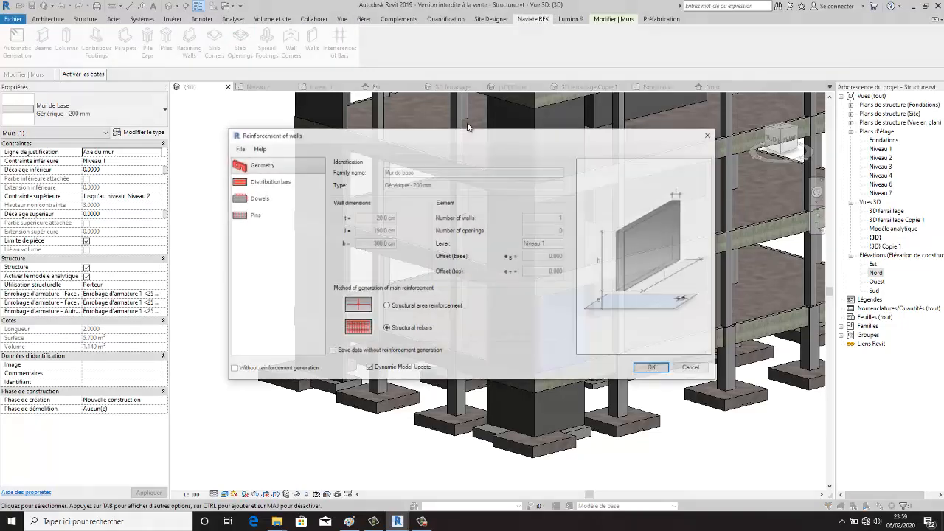
{"action": "left_click_drag", "start_coordinate": [314, 147], "coordinate": [322, 170]}
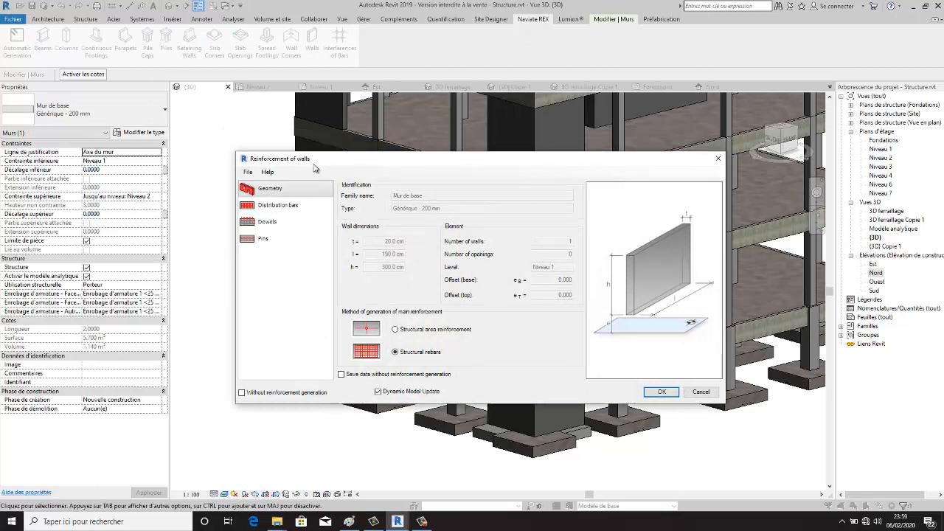
{"action": "left_click", "coordinate": [292, 206]}
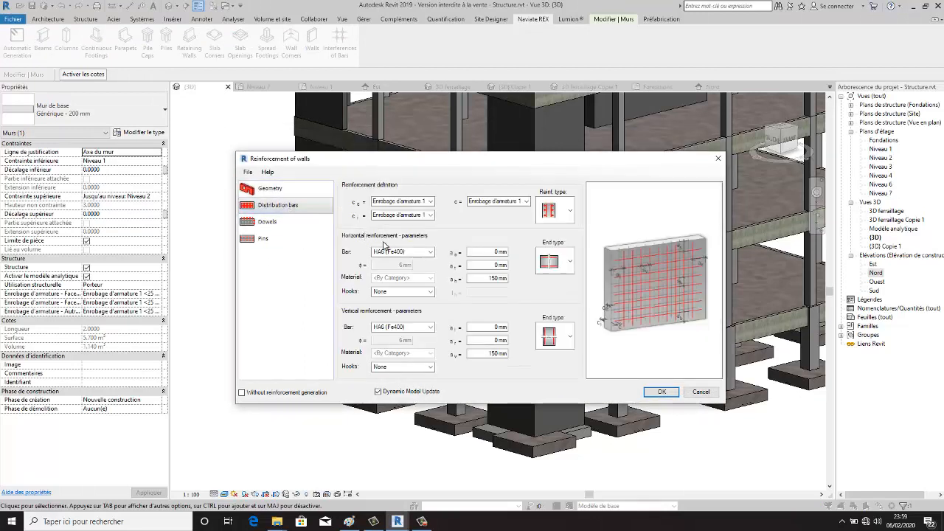
Step: Try the single-layer reinforcement type for the wall's distribution bars, returning to the double-layer type
{"action": "left_click", "coordinate": [571, 212]}
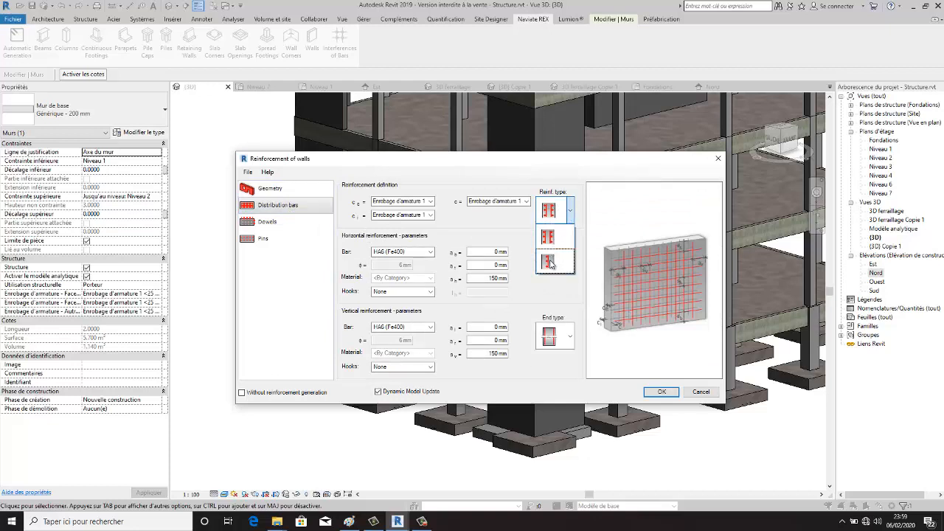
{"action": "left_click", "coordinate": [552, 263]}
{"action": "left_click", "coordinate": [572, 212]}
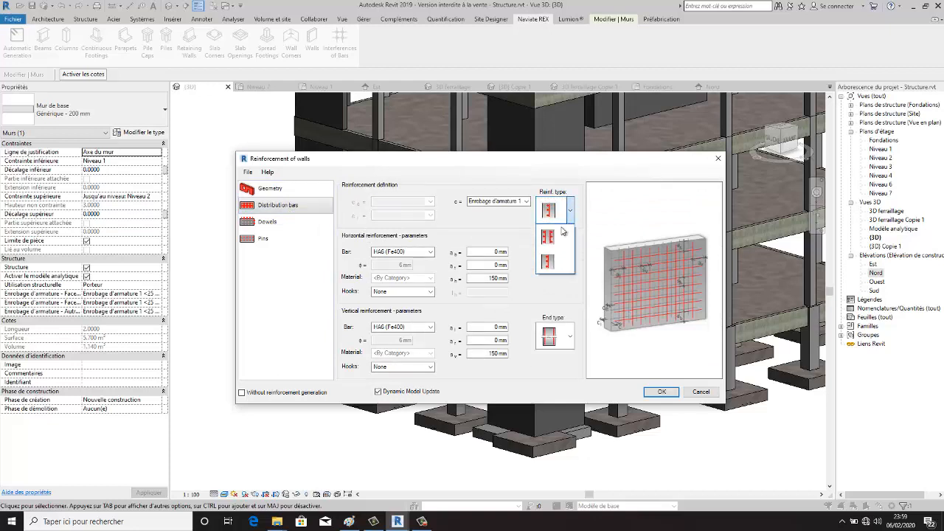
{"action": "left_click", "coordinate": [555, 237]}
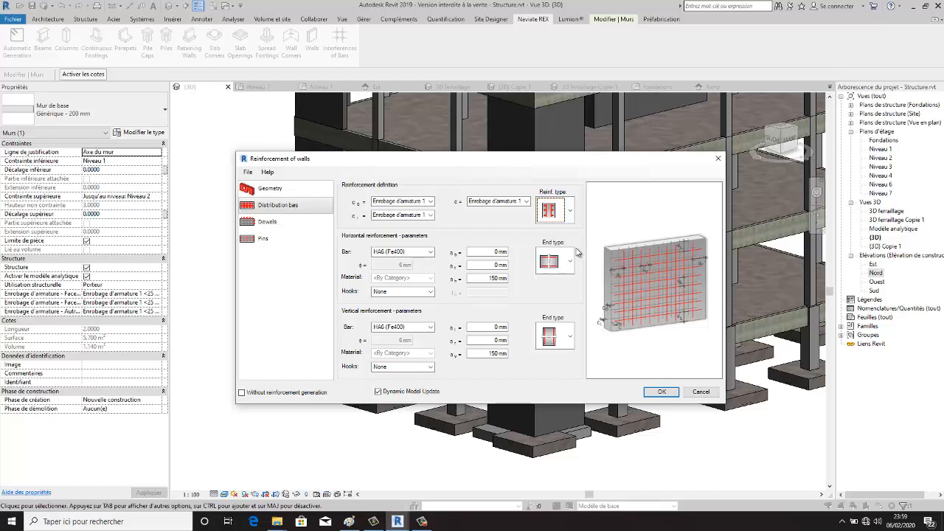
{"action": "left_click", "coordinate": [570, 211]}
{"action": "left_click", "coordinate": [554, 258]}
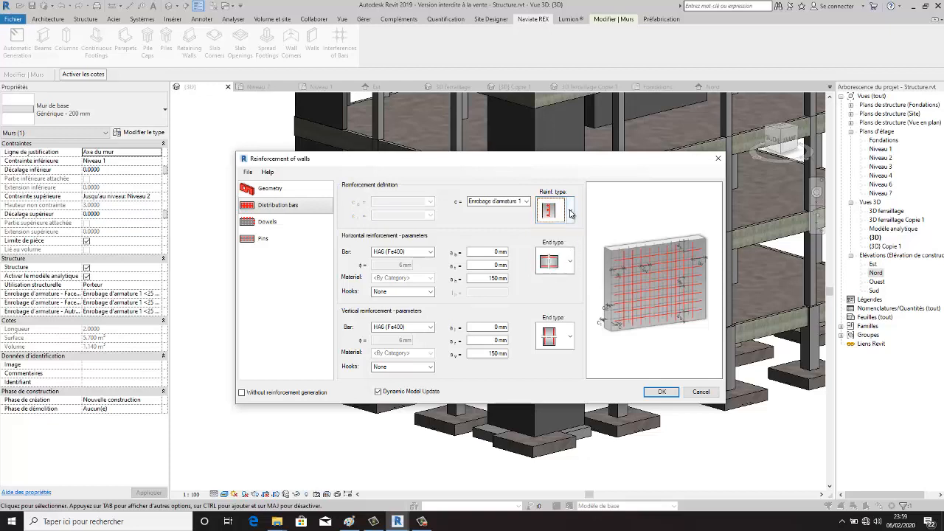
{"action": "left_click", "coordinate": [570, 210]}
{"action": "left_click", "coordinate": [554, 238]}
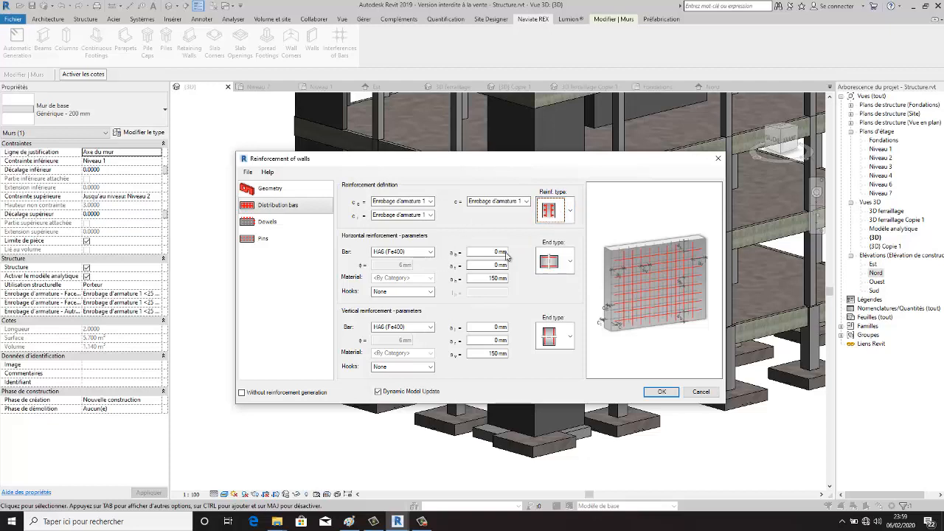
Step: Set the wall's horizontal bars to HA16 (Fe400), keeping the straight end type and no hooks
{"action": "left_click", "coordinate": [433, 253]}
{"action": "left_click", "coordinate": [432, 254]}
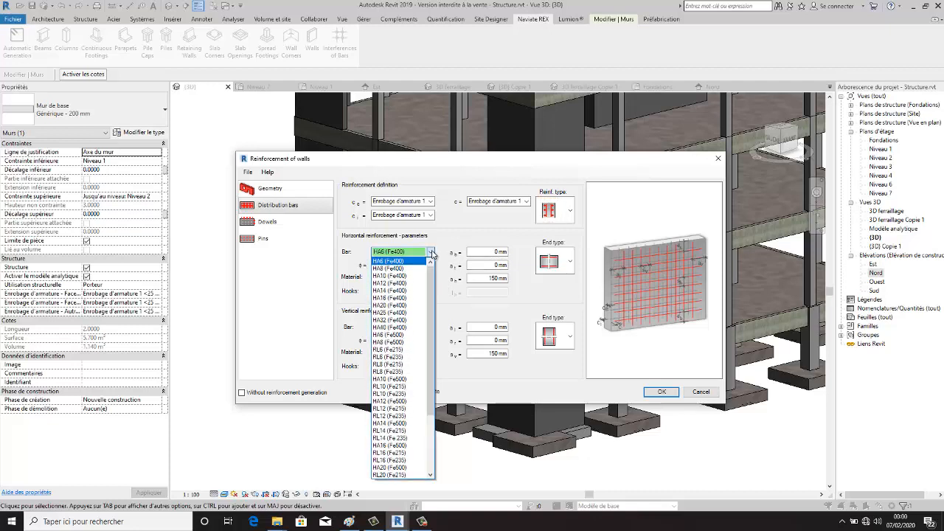
{"action": "left_click", "coordinate": [399, 298]}
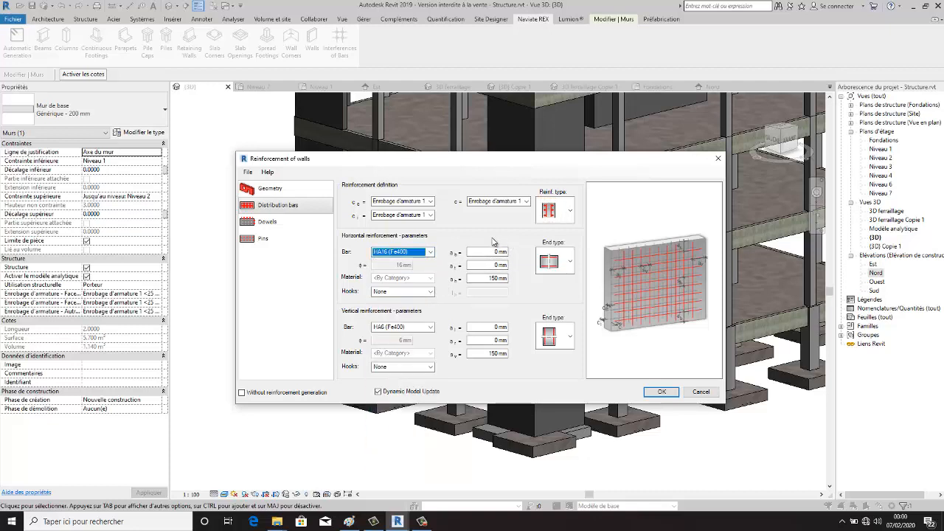
{"action": "left_click", "coordinate": [571, 262]}
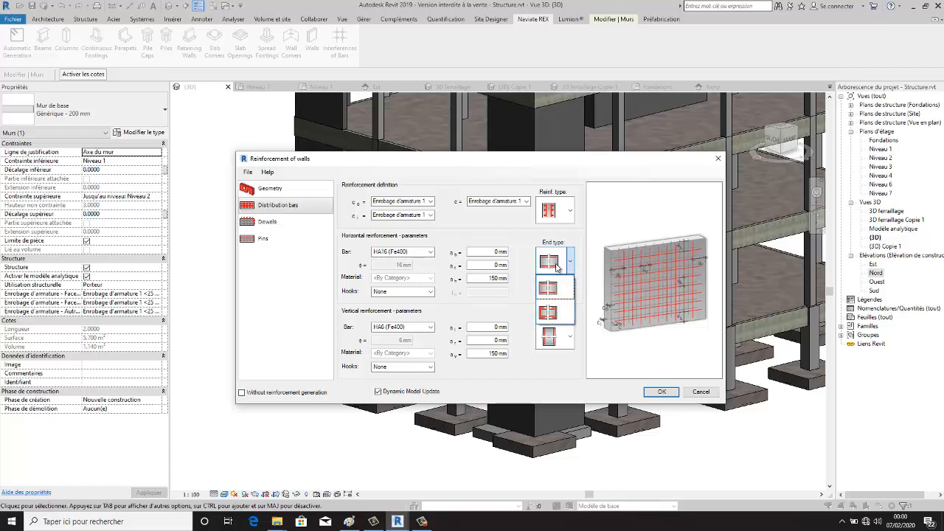
{"action": "left_click", "coordinate": [561, 269]}
{"action": "left_click", "coordinate": [570, 272]}
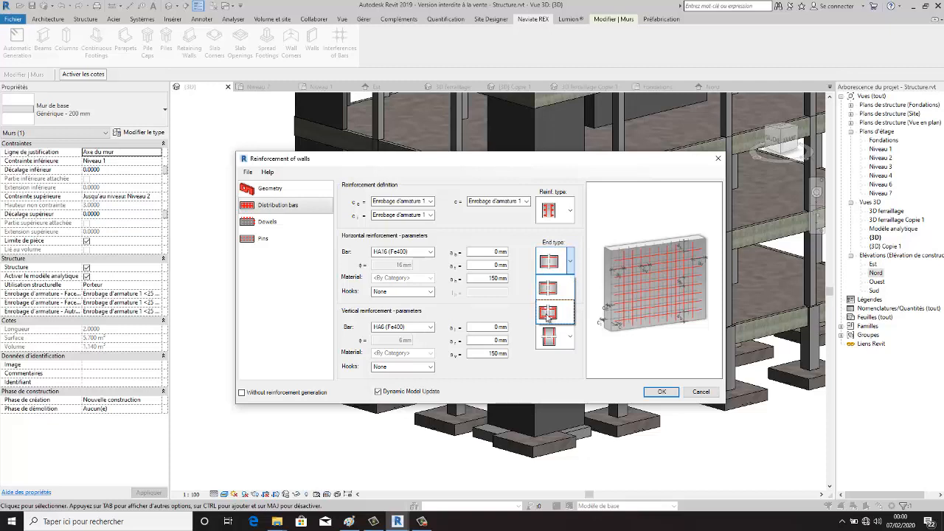
{"action": "left_click", "coordinate": [582, 242]}
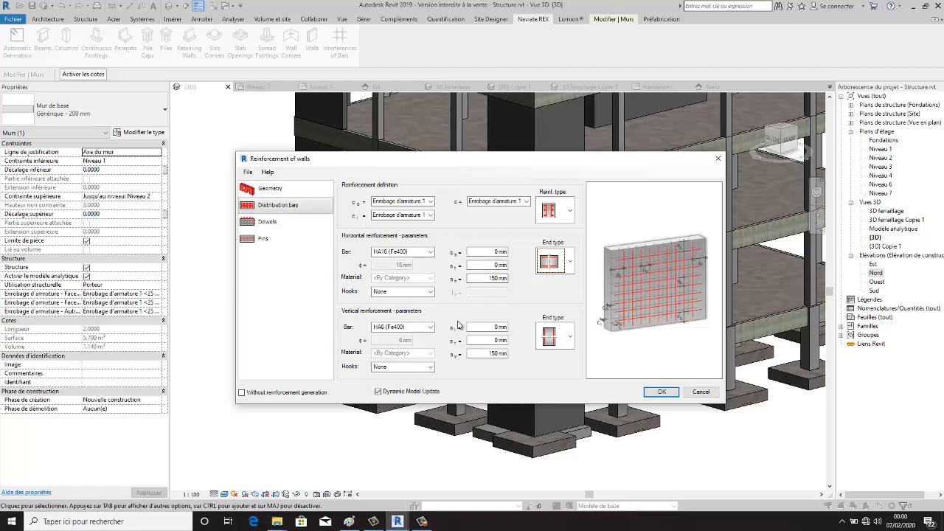
{"action": "left_click", "coordinate": [431, 292]}
{"action": "left_click", "coordinate": [430, 292]}
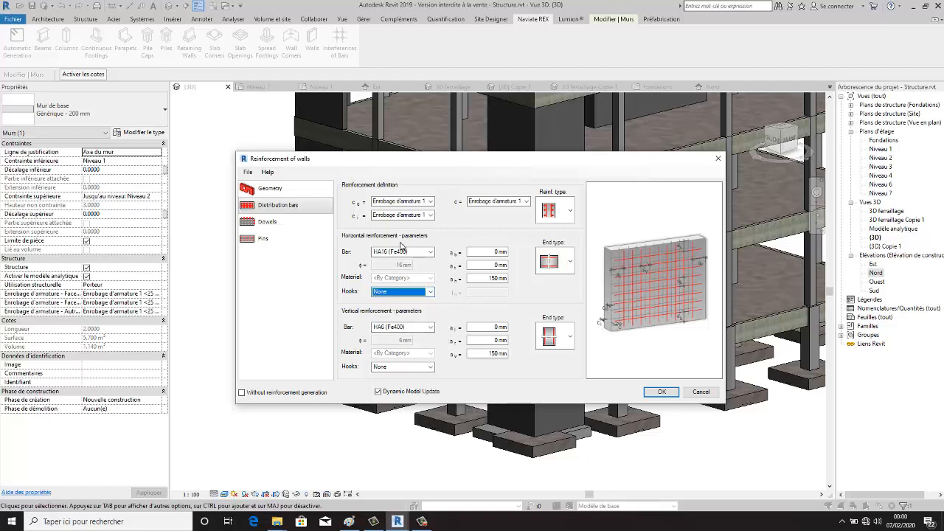
Step: Set the wall's vertical bars to HA16 (Fe400) and its horizontal bars to HA14 (Fe400)
{"action": "left_click", "coordinate": [430, 327]}
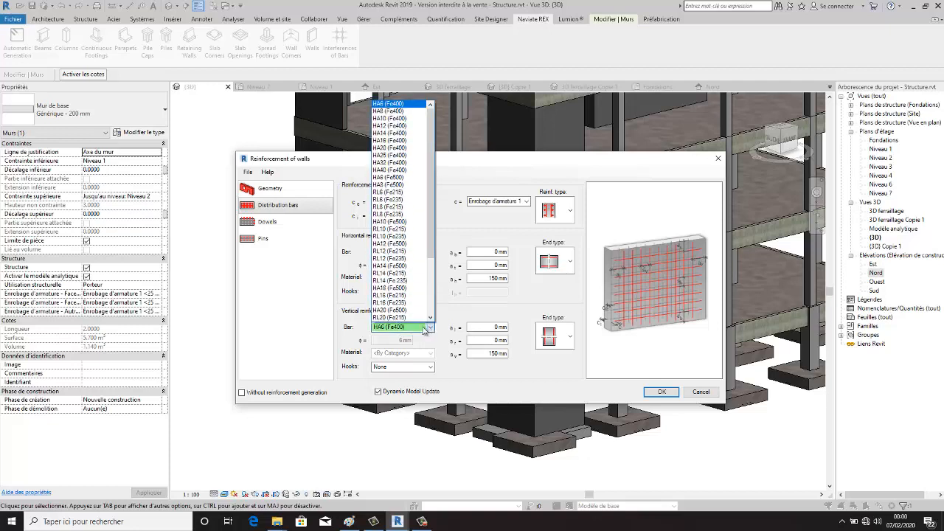
{"action": "left_click", "coordinate": [398, 141]}
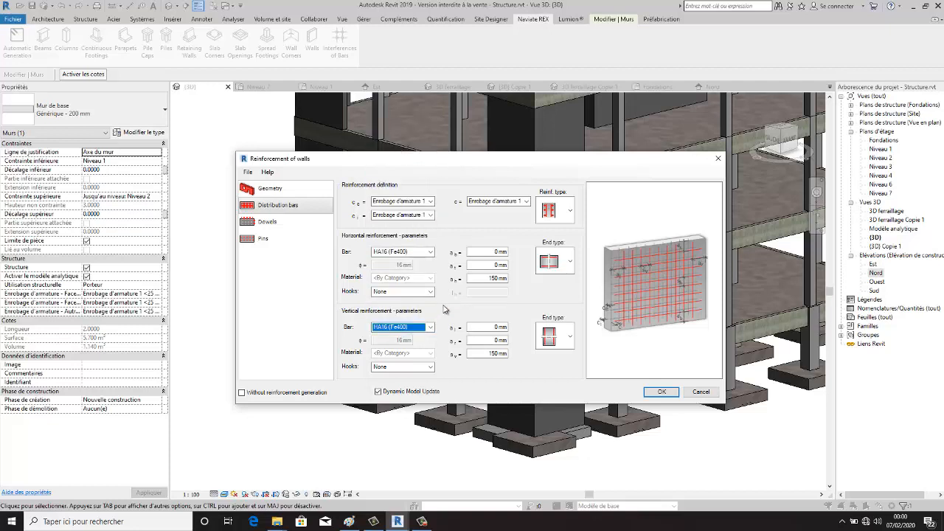
{"action": "left_click", "coordinate": [430, 252]}
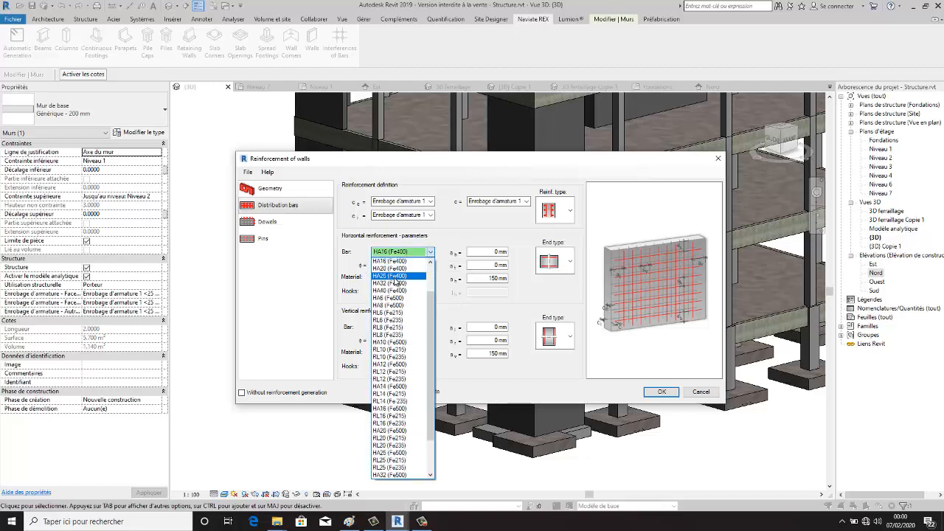
{"action": "scroll", "coordinate": [404, 277], "scroll_direction": "up", "scroll_amount": 2}
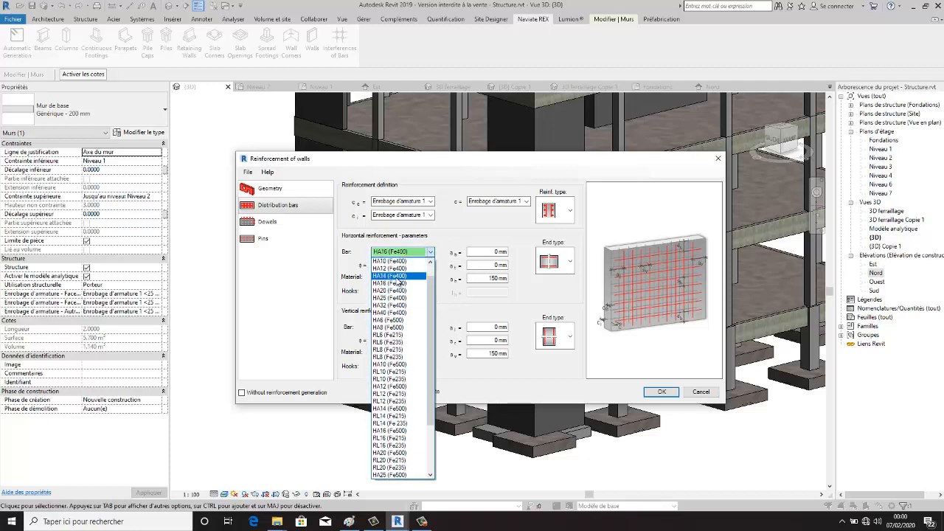
{"action": "left_click", "coordinate": [398, 276]}
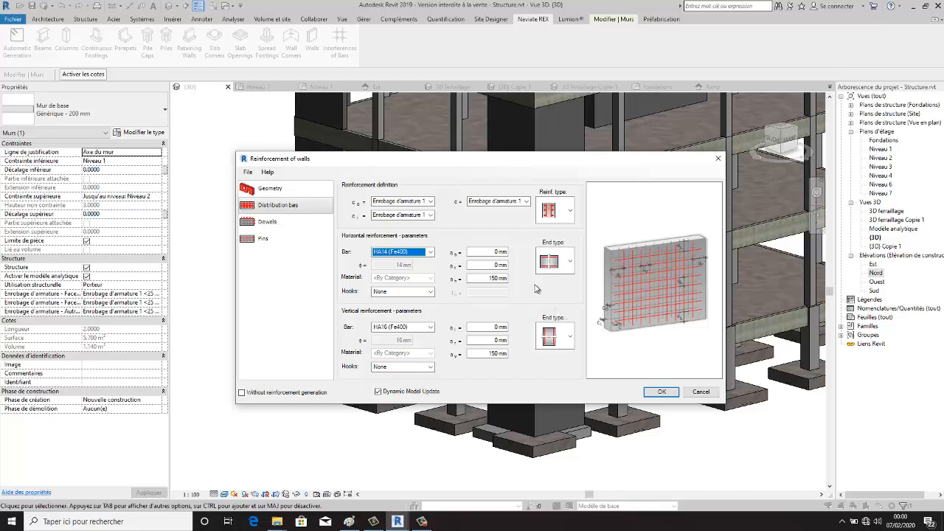
Step: Choose the bent end type for the wall's horizontal bars, keeping the straight end type for the vertical bars
{"action": "left_click", "coordinate": [554, 261]}
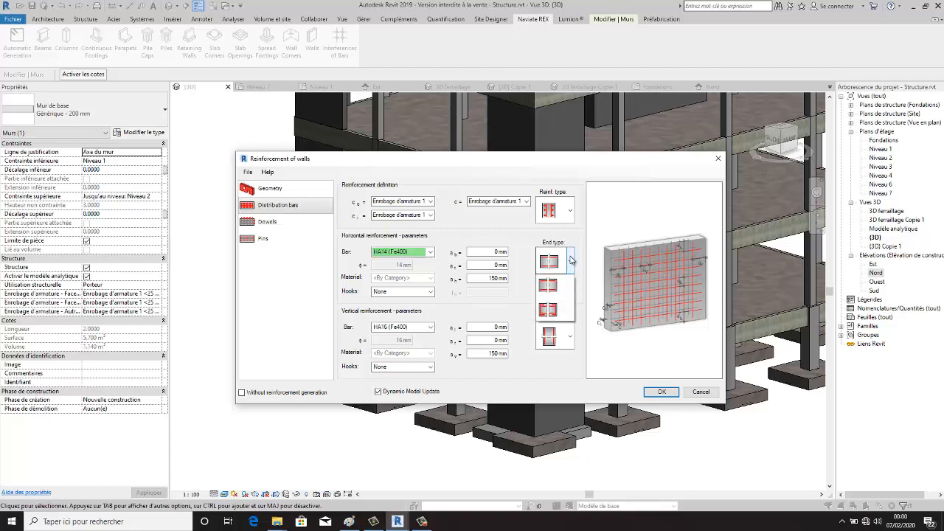
{"action": "left_click", "coordinate": [559, 310]}
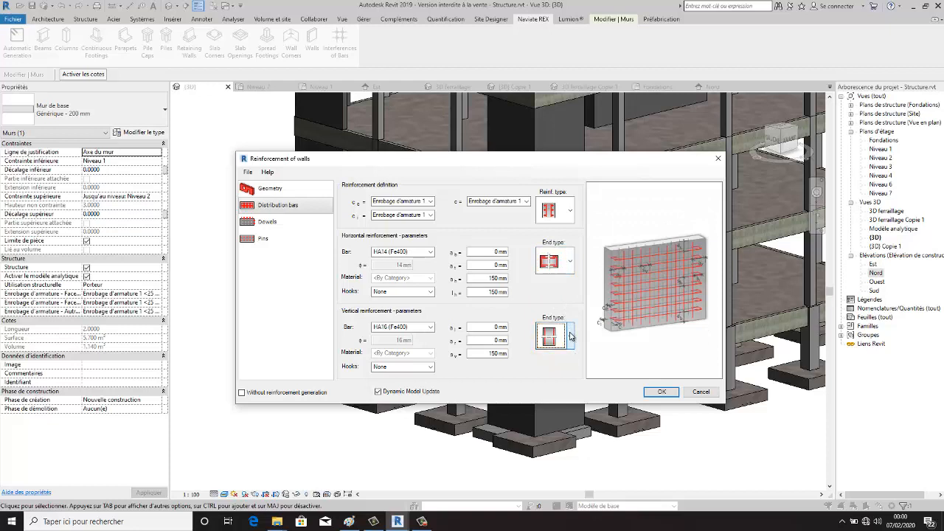
{"action": "left_click", "coordinate": [571, 337]}
{"action": "left_click", "coordinate": [551, 363]}
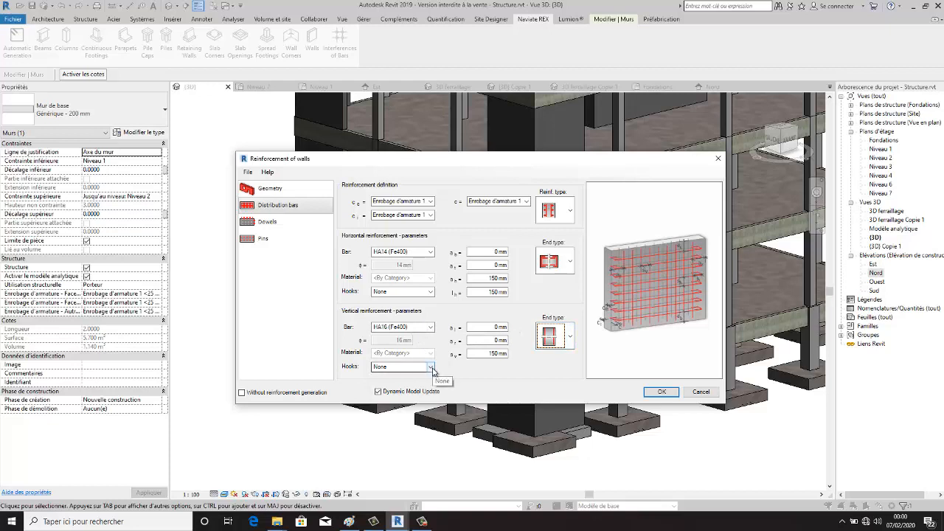
{"action": "left_click", "coordinate": [503, 253]}
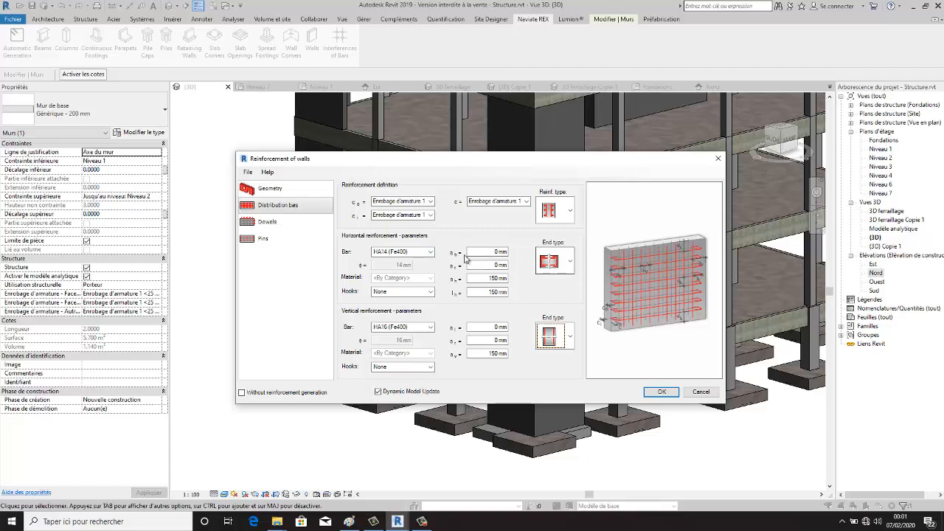
Step: Choose the straight protruding dowel type for the top of the wall's vertical reinforcement and set the dowel length to 70 cm
{"action": "left_click", "coordinate": [280, 228]}
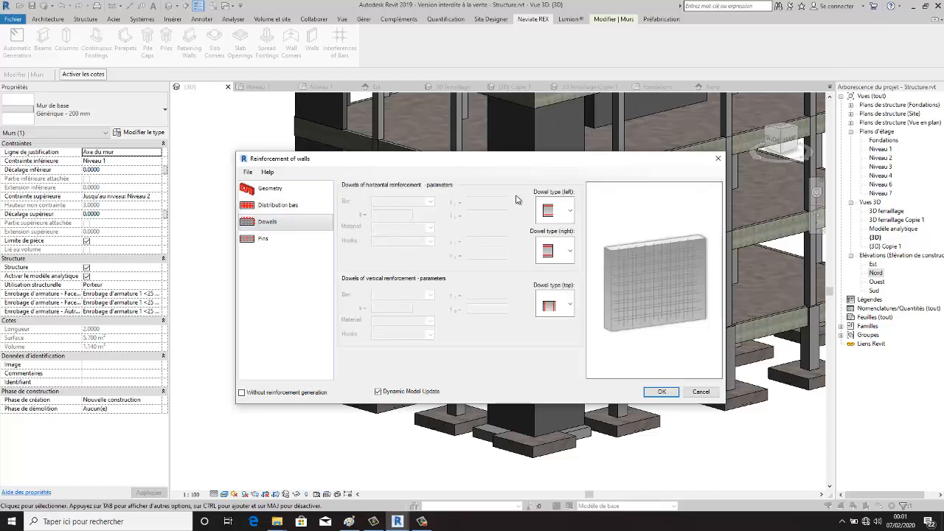
{"action": "left_click", "coordinate": [572, 212]}
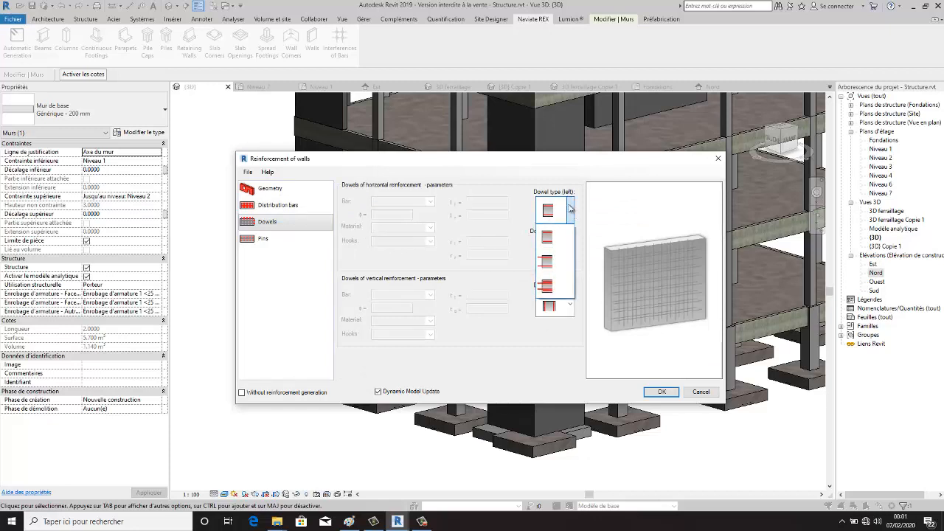
{"action": "left_click", "coordinate": [543, 172]}
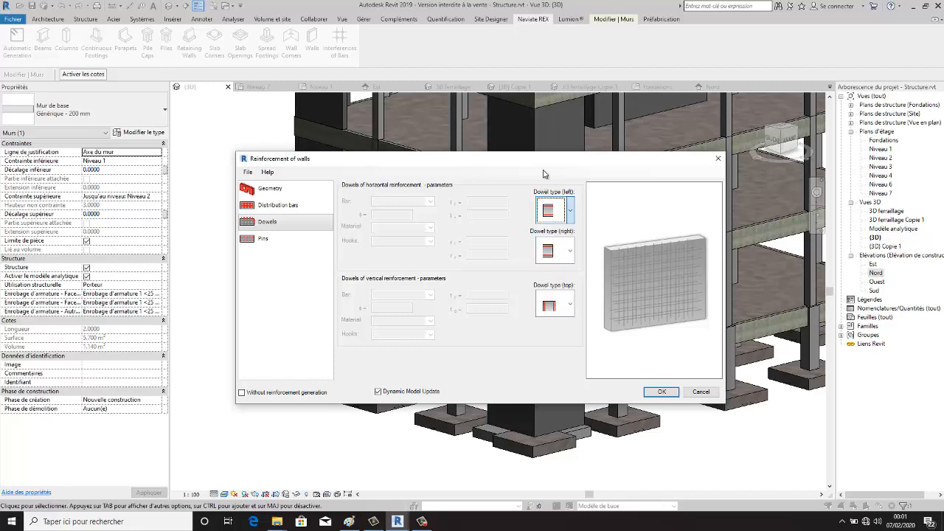
{"action": "left_click", "coordinate": [572, 305]}
{"action": "left_click", "coordinate": [550, 353]}
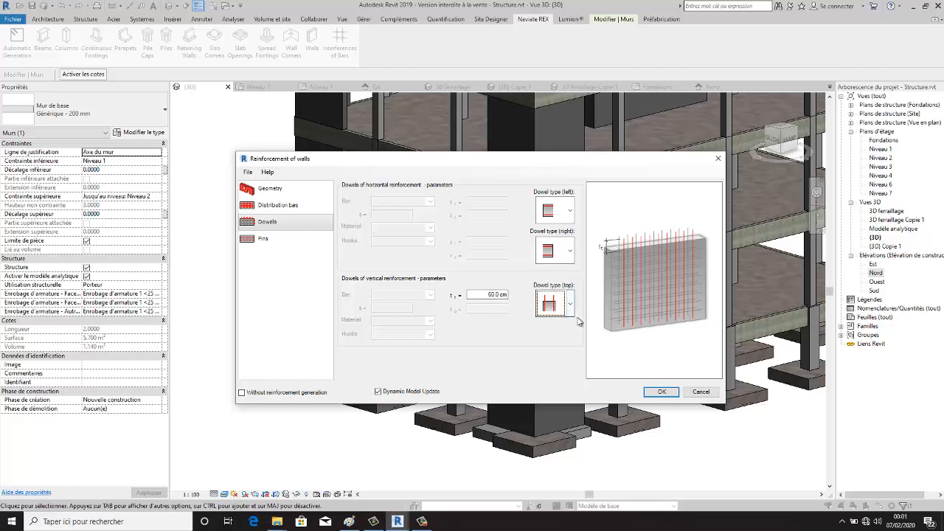
{"action": "left_click", "coordinate": [492, 294]}
{"action": "type", "text": "70"}
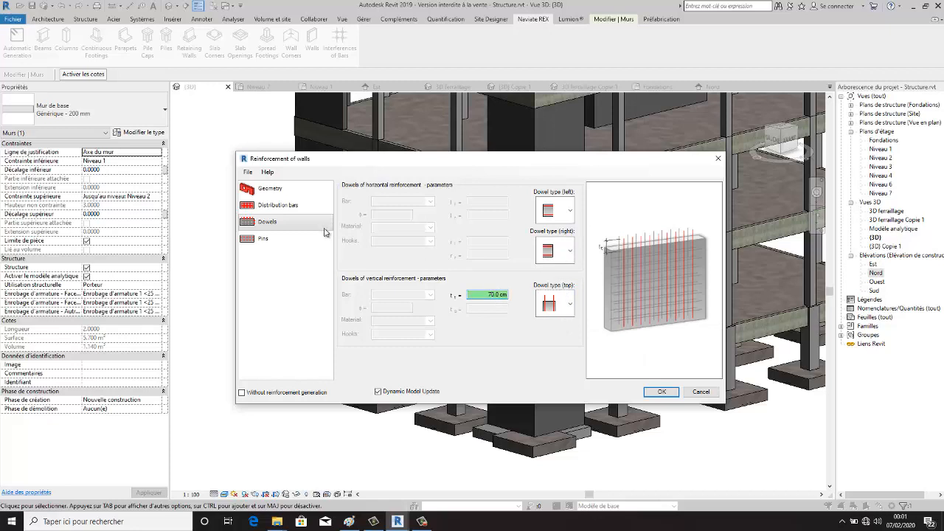
Step: Enable pins for the wall reinforcement, keeping HA6 (Fe400) as the pin bar
{"action": "left_click", "coordinate": [280, 236]}
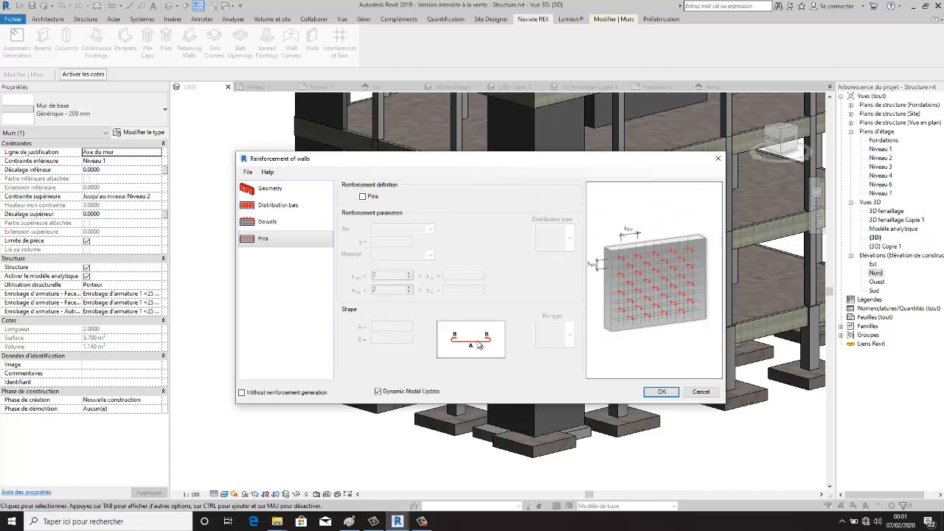
{"action": "left_click", "coordinate": [362, 197]}
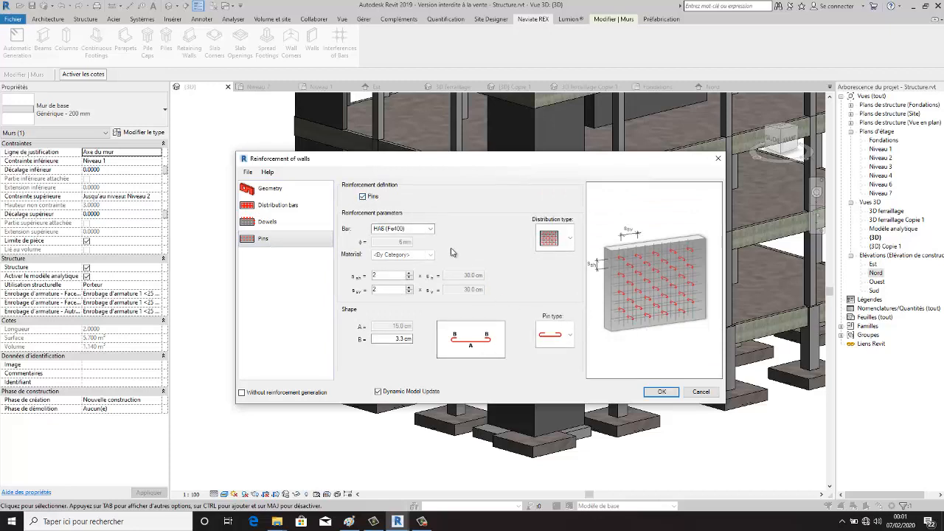
{"action": "left_click", "coordinate": [431, 229]}
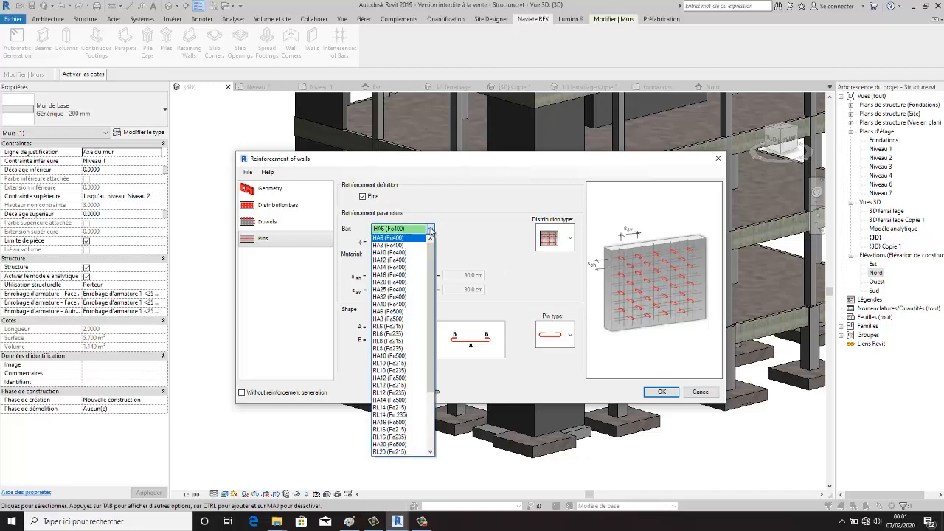
{"action": "left_click", "coordinate": [474, 249]}
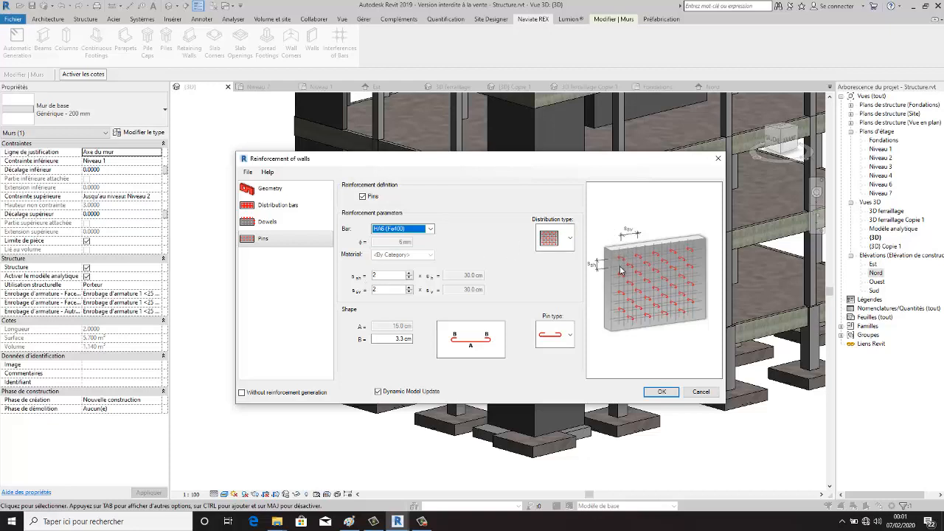
Step: Compare the pins' horizontal spacing multiplier with the wall's distribution bar spacings
{"action": "left_click", "coordinate": [377, 275]}
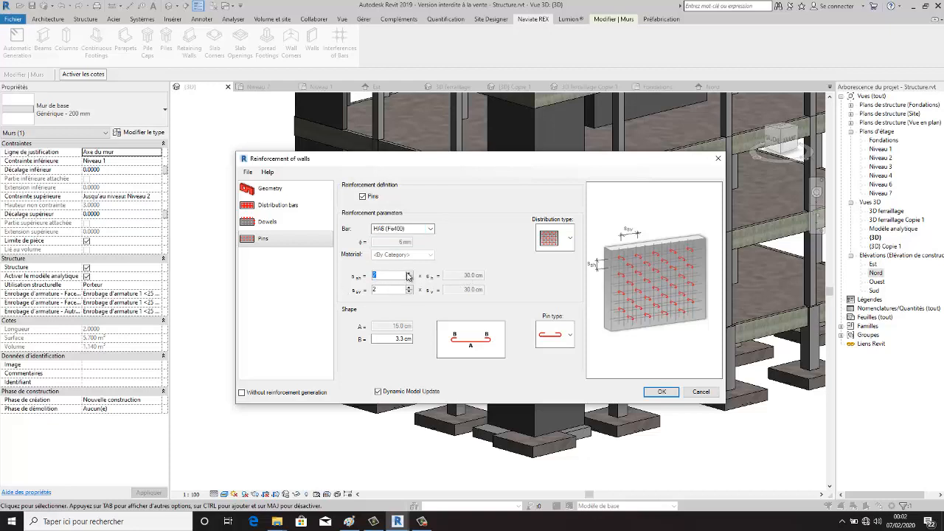
{"action": "type", "text": "4"}
{"action": "left_click", "coordinate": [295, 224]}
{"action": "left_click", "coordinate": [292, 207]}
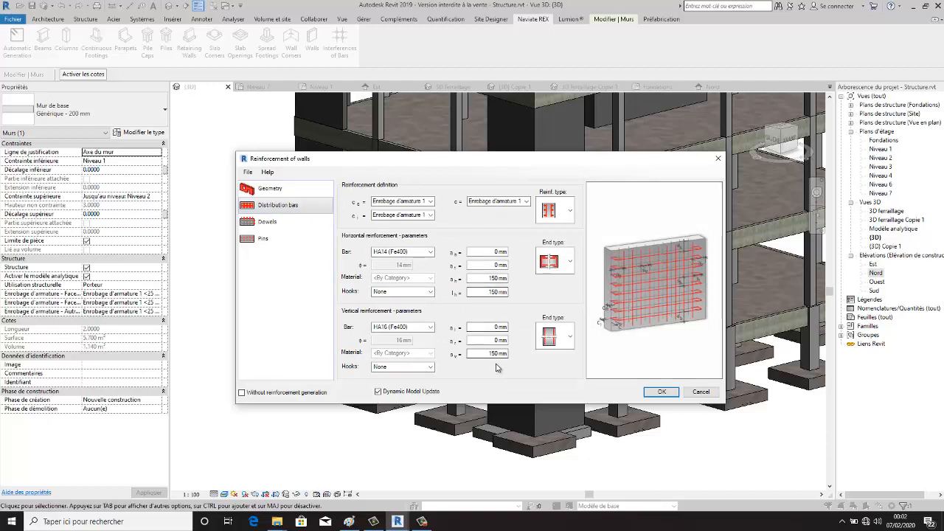
{"action": "left_click", "coordinate": [264, 238]}
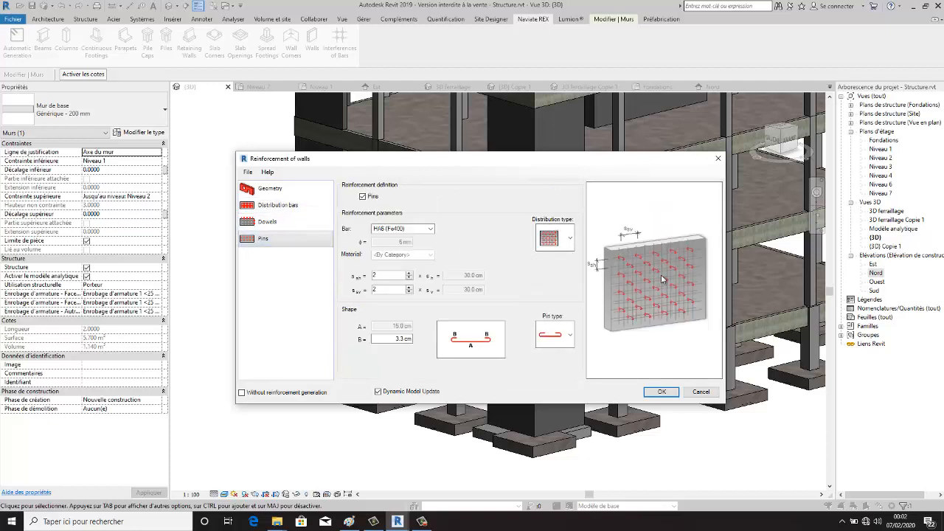
Step: Try the alternative pin distribution types, returning to the staggered distribution and keeping the pin type with hooks at both ends
{"action": "left_click", "coordinate": [572, 338]}
{"action": "left_click", "coordinate": [562, 357]}
{"action": "left_click", "coordinate": [571, 239]}
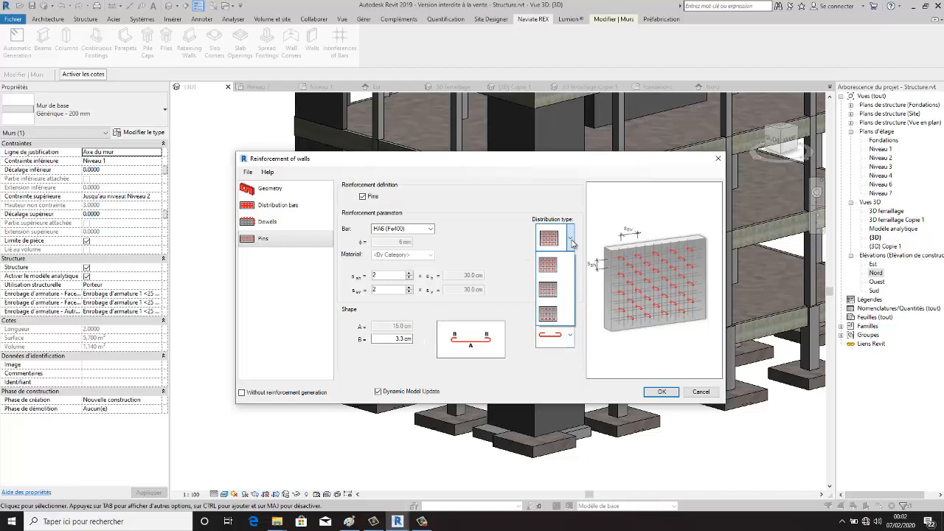
{"action": "left_click", "coordinate": [548, 290]}
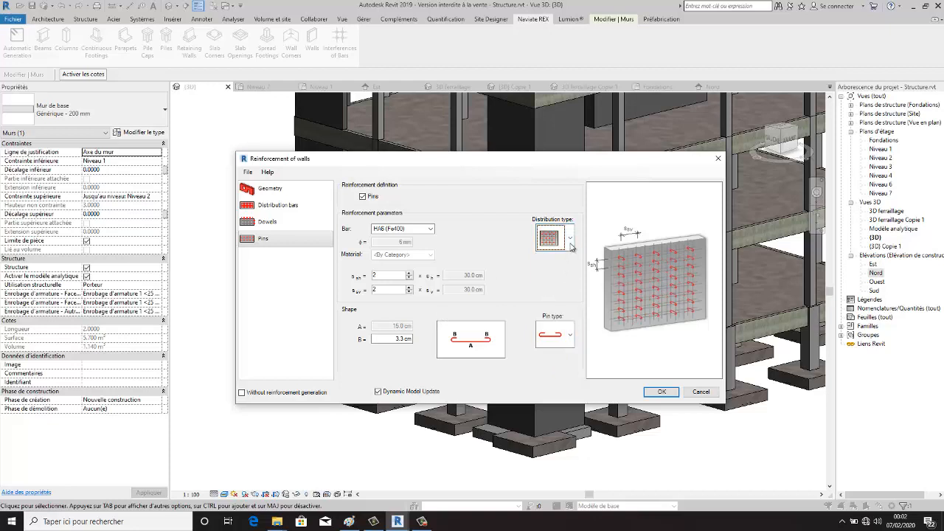
{"action": "left_click", "coordinate": [571, 239]}
{"action": "left_click", "coordinate": [548, 291]}
{"action": "left_click", "coordinate": [571, 240]}
{"action": "left_click", "coordinate": [557, 311]}
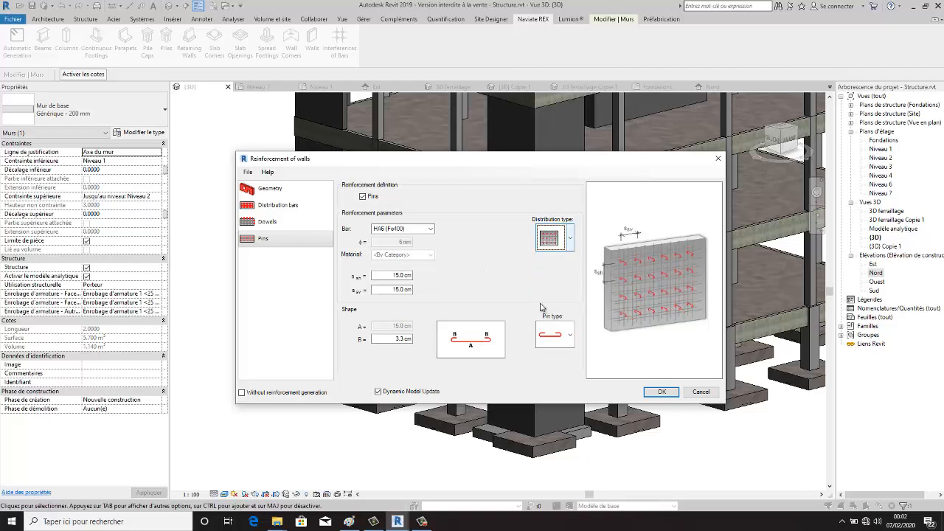
{"action": "left_click", "coordinate": [571, 239]}
{"action": "left_click", "coordinate": [555, 271]}
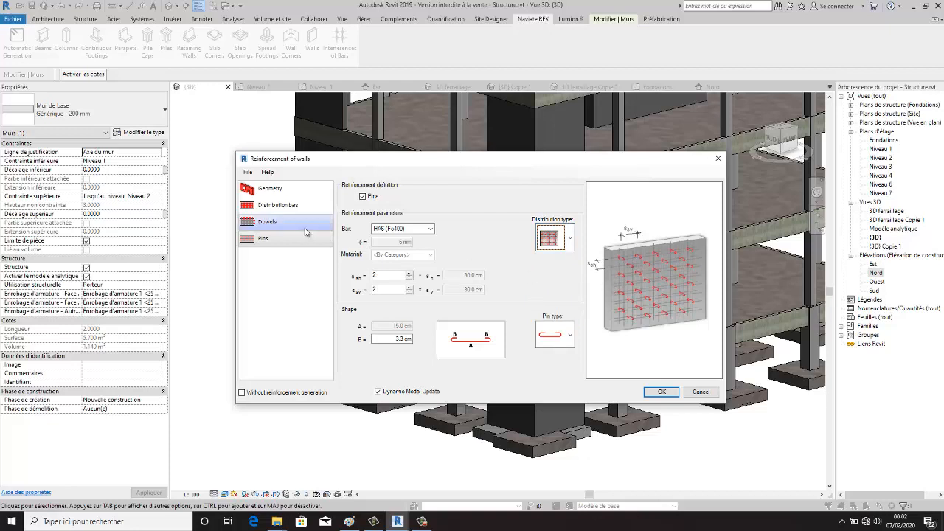
Step: Save the wall reinforcement settings as walls.rxd in the naviate folder
{"action": "left_click", "coordinate": [248, 172]}
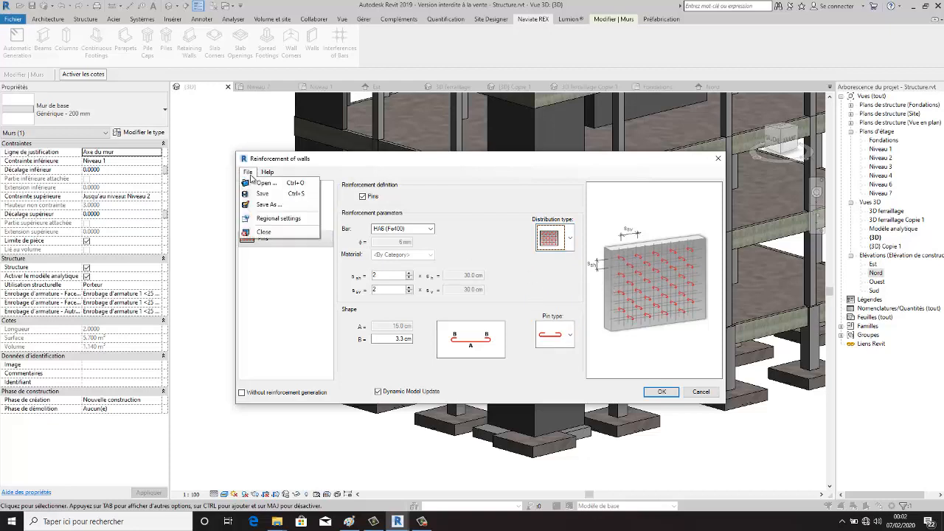
{"action": "left_click", "coordinate": [277, 208]}
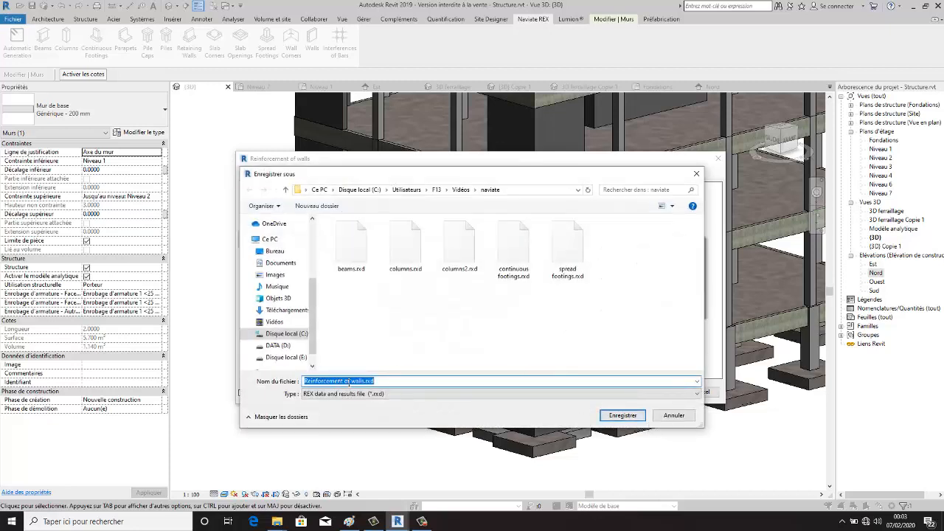
{"action": "left_click_drag", "start_coordinate": [352, 380], "coordinate": [292, 383]}
{"action": "key", "text": "BackSpace"}
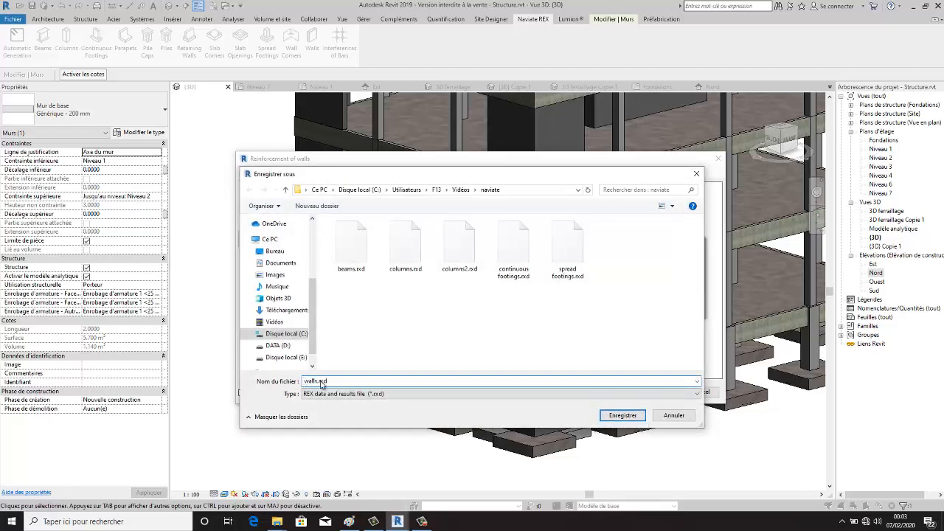
{"action": "left_click", "coordinate": [620, 417]}
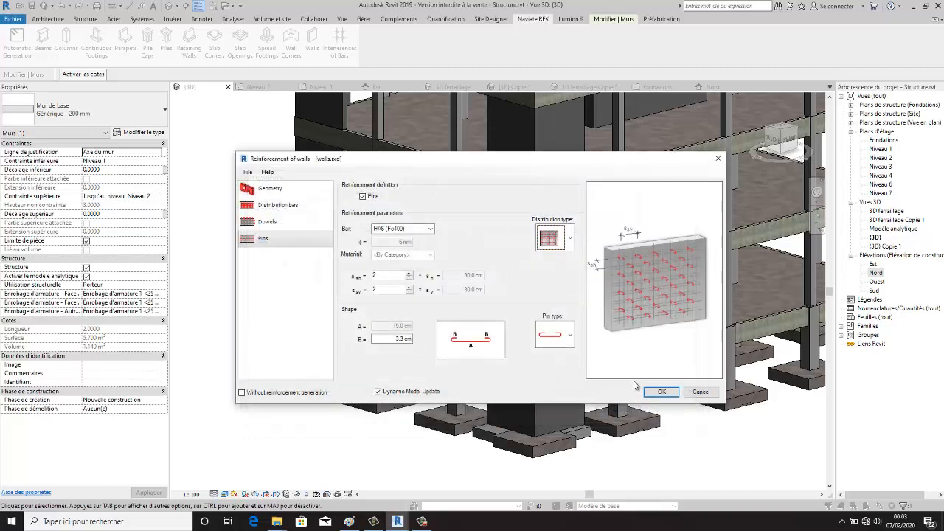
Step: Generate the wall's reinforcement, deleting the rebar whose shape cannot be solved, and clear the selection
{"action": "left_click", "coordinate": [659, 393]}
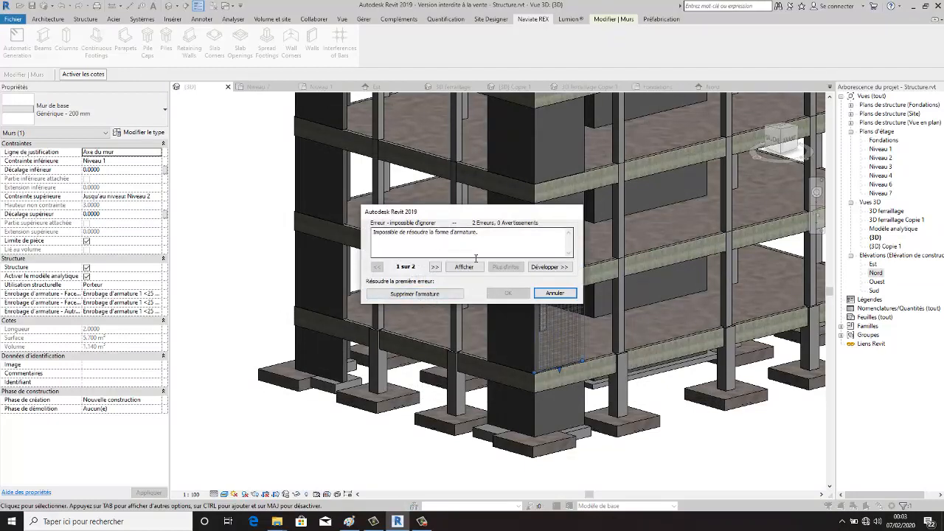
{"action": "left_click", "coordinate": [452, 297]}
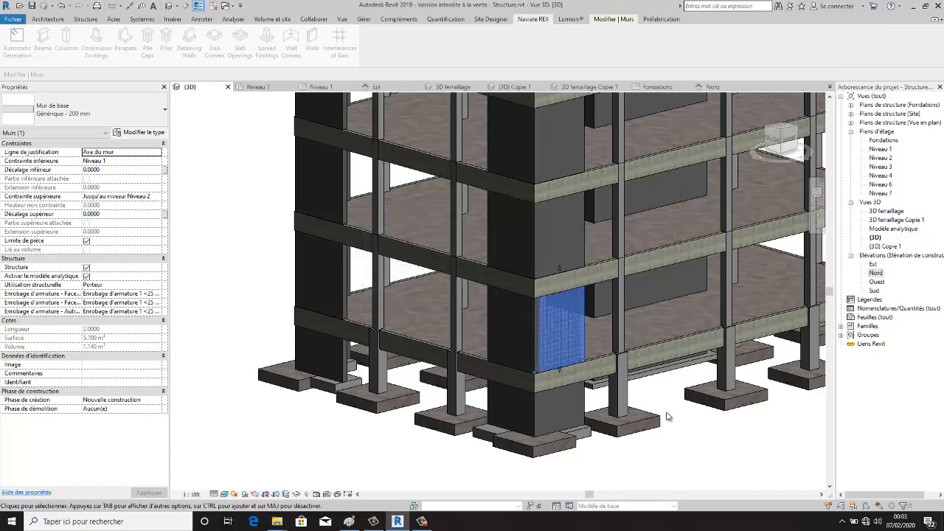
{"action": "left_click", "coordinate": [690, 448]}
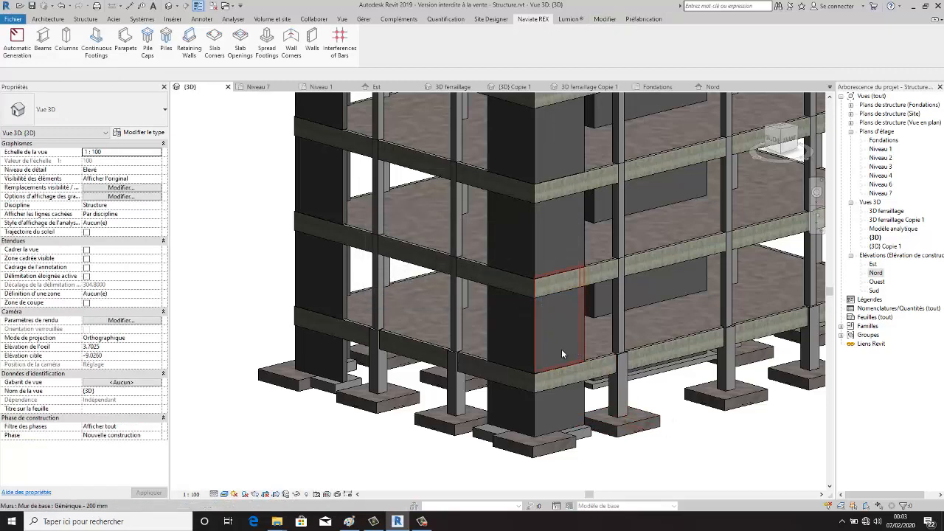
Step: Select the reinforced corner wall at Niveau 1 and switch the 3D view to the wireframe style (Image filaire)
{"action": "left_click", "coordinate": [561, 349]}
{"action": "scroll", "coordinate": [559, 343], "scroll_direction": "up", "scroll_amount": 5}
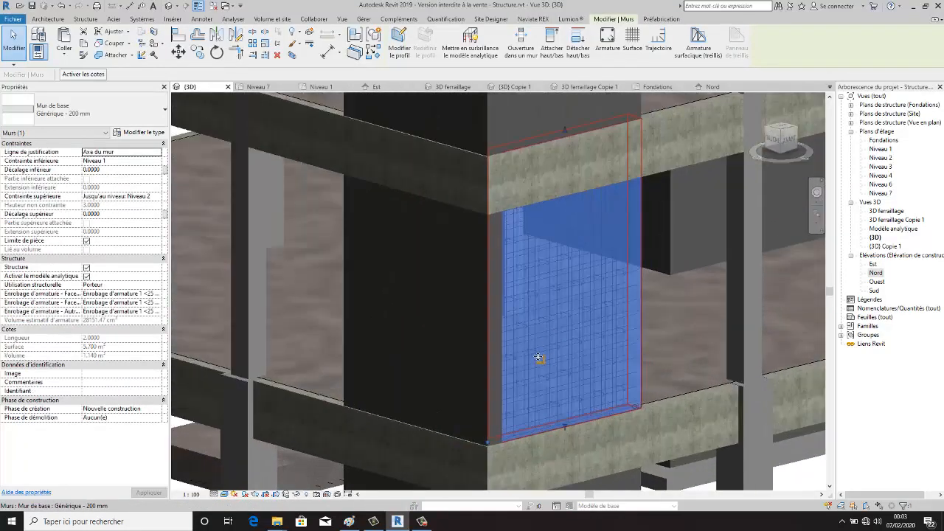
{"action": "scroll", "coordinate": [517, 359], "scroll_direction": "down", "scroll_amount": 3}
{"action": "scroll", "coordinate": [550, 346], "scroll_direction": "up", "scroll_amount": 6}
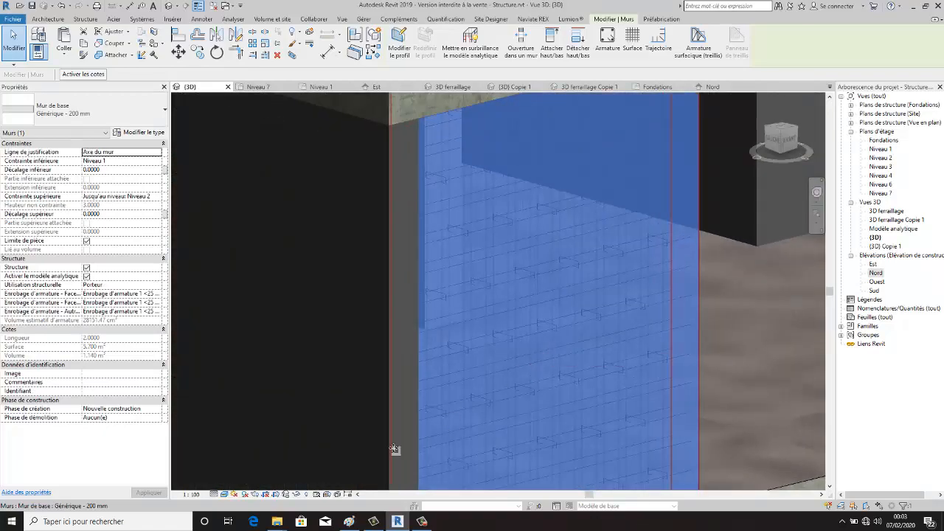
{"action": "left_click", "coordinate": [225, 494]}
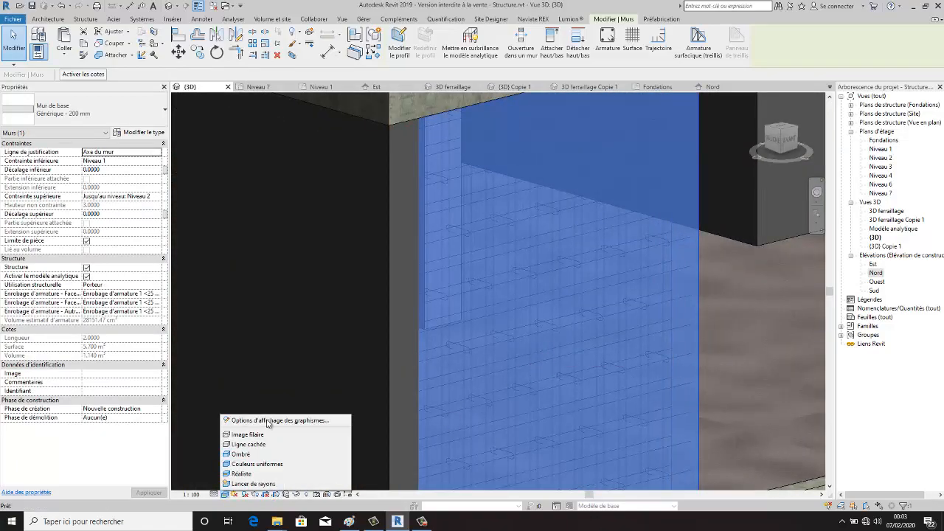
{"action": "left_click", "coordinate": [247, 435]}
Step: Select an HA6 (Fe400) pin set inside the wall and extend the selection to all its occurrences
{"action": "scroll", "coordinate": [534, 378], "scroll_direction": "down", "scroll_amount": 3}
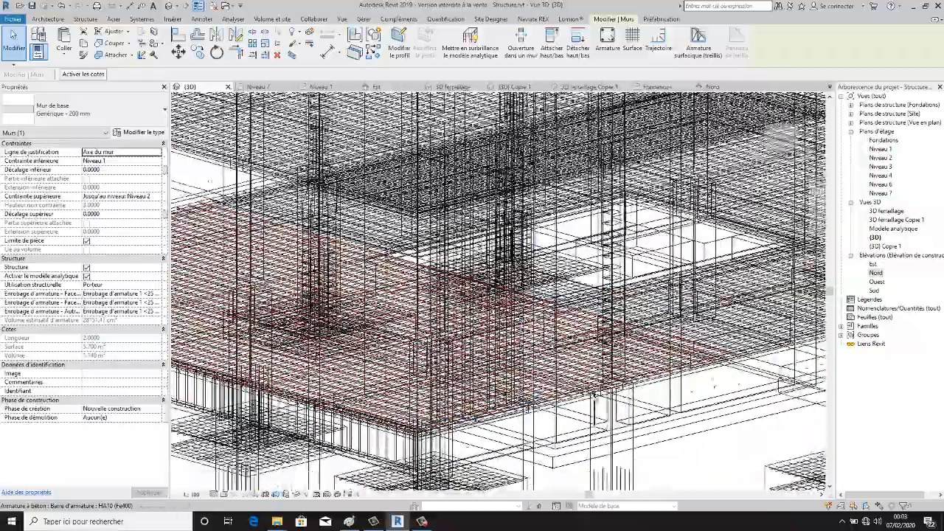
{"action": "scroll", "coordinate": [548, 408], "scroll_direction": "up", "scroll_amount": 8}
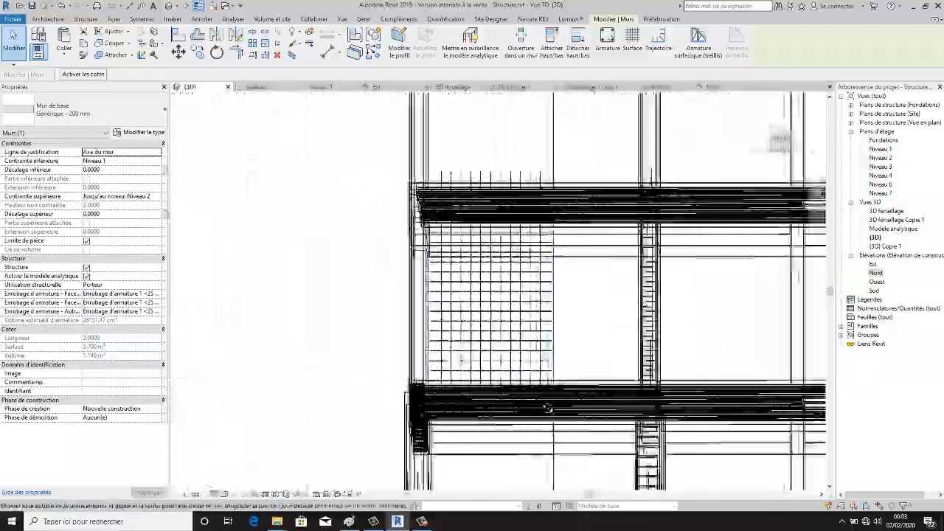
{"action": "middle_click_drag", "start_coordinate": [547, 408], "coordinate": [529, 363], "text": "shift"}
{"action": "scroll", "coordinate": [502, 283], "scroll_direction": "up", "scroll_amount": 5}
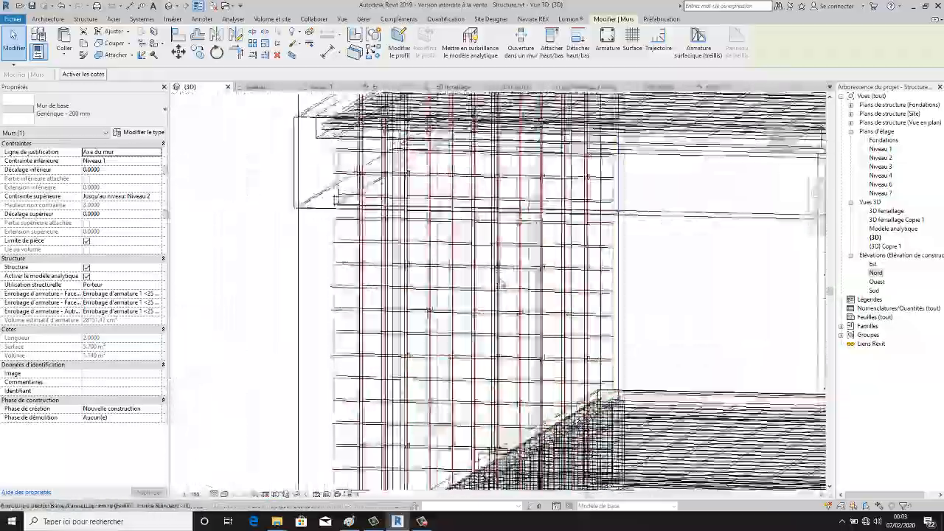
{"action": "scroll", "coordinate": [503, 283], "scroll_direction": "up", "scroll_amount": 5}
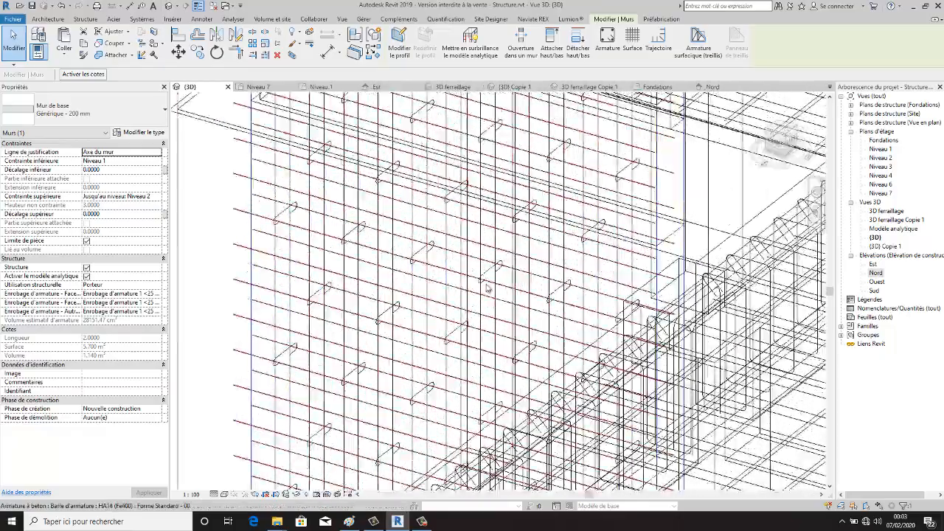
{"action": "scroll", "coordinate": [487, 287], "scroll_direction": "up", "scroll_amount": 3}
{"action": "left_click", "coordinate": [509, 282]}
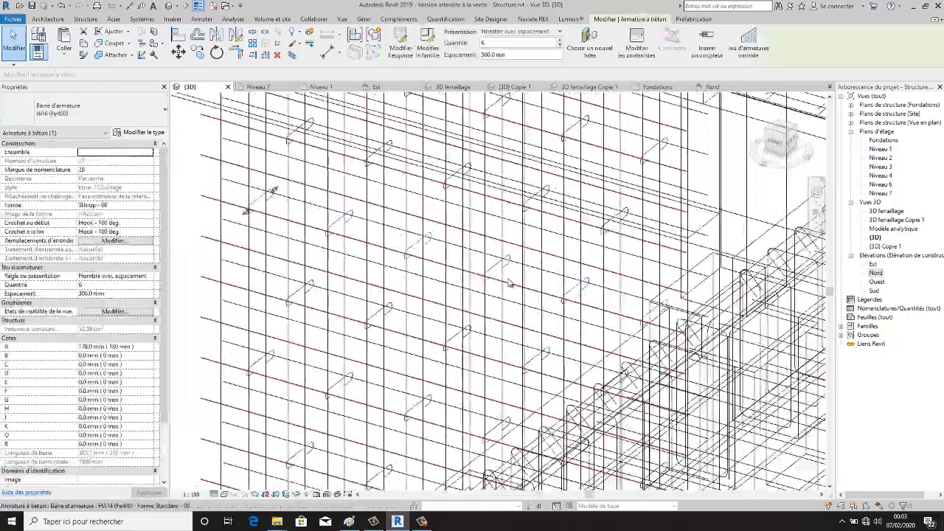
{"action": "scroll", "coordinate": [509, 283], "scroll_direction": "down", "scroll_amount": 5}
{"action": "right_click", "coordinate": [266, 226]}
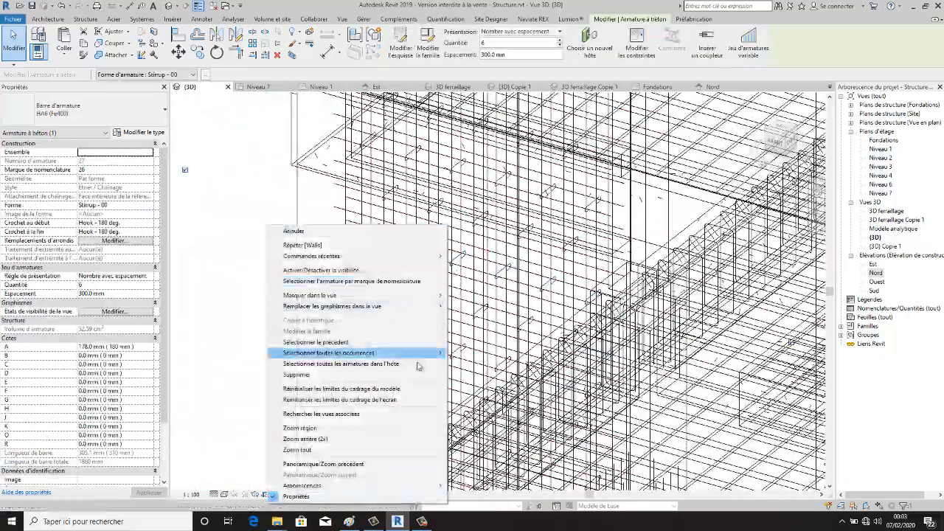
{"action": "mouse_move", "coordinate": [438, 354]}
{"action": "left_click", "coordinate": [484, 354]}
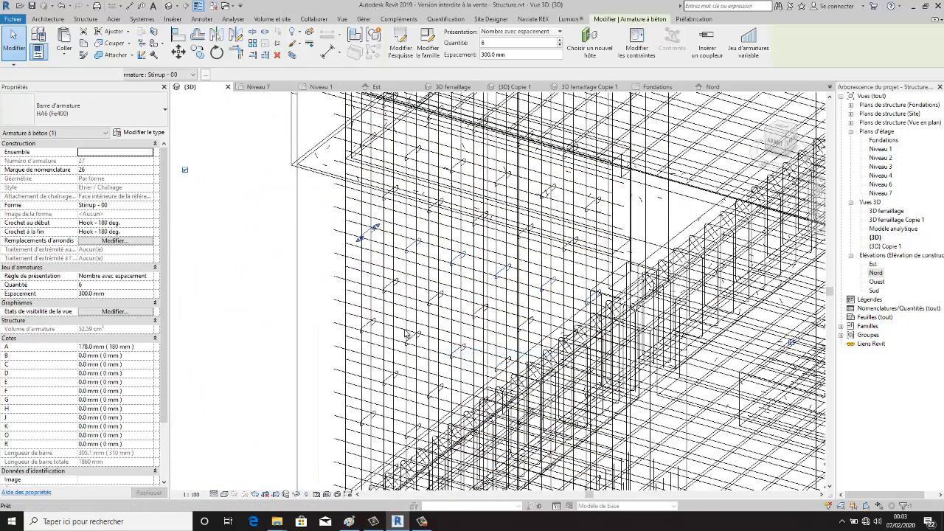
Step: Show the selected HA6 pins unobscured and as solids in the {3D}, 3D ferraillage, {3D} Copie 1 and 3D ferraillage Copie 1 views, then deselect them
{"action": "scroll", "coordinate": [388, 316], "scroll_direction": "down", "scroll_amount": 2}
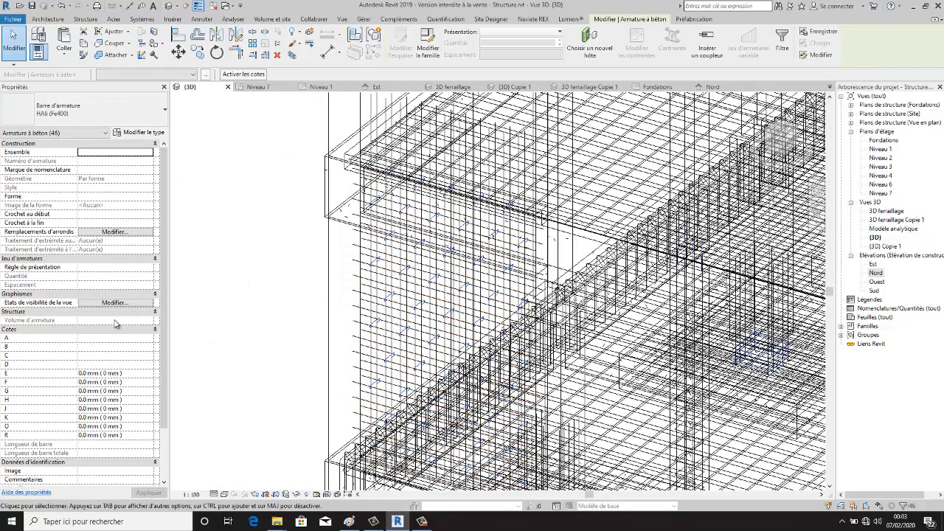
{"action": "left_click", "coordinate": [115, 303]}
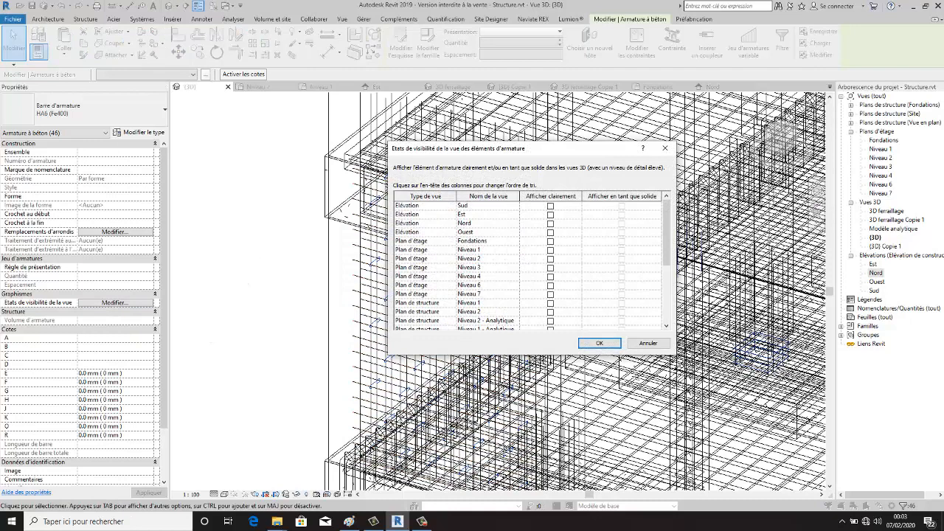
{"action": "left_click_drag", "start_coordinate": [668, 236], "coordinate": [669, 307]}
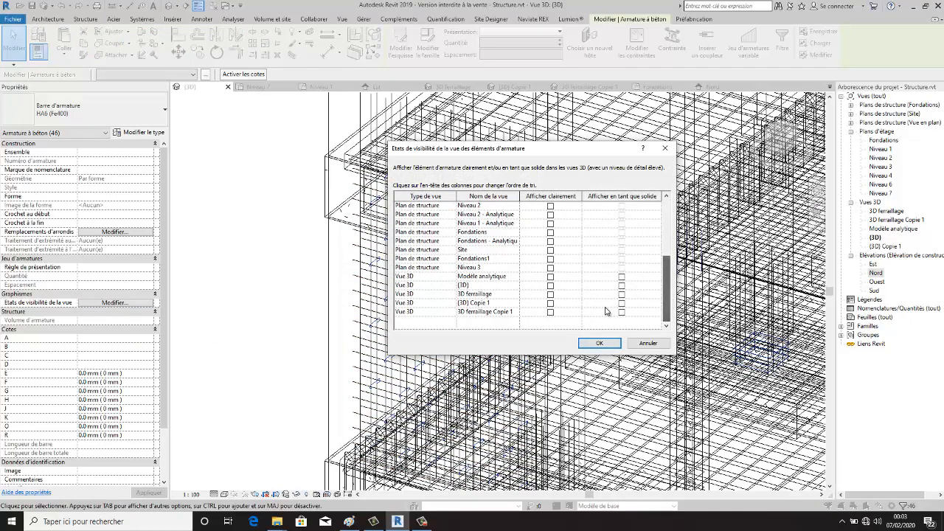
{"action": "left_click", "coordinate": [551, 312]}
{"action": "left_click", "coordinate": [623, 313]}
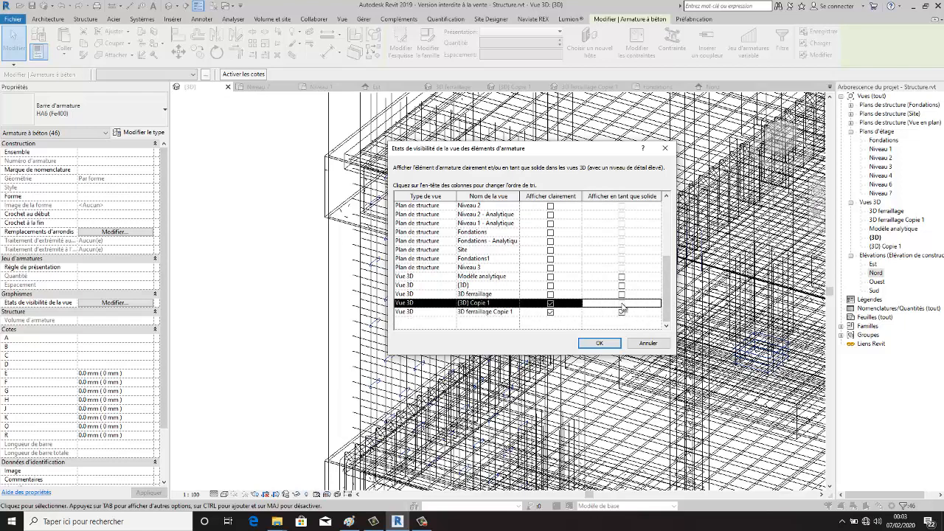
{"action": "left_click", "coordinate": [550, 295]}
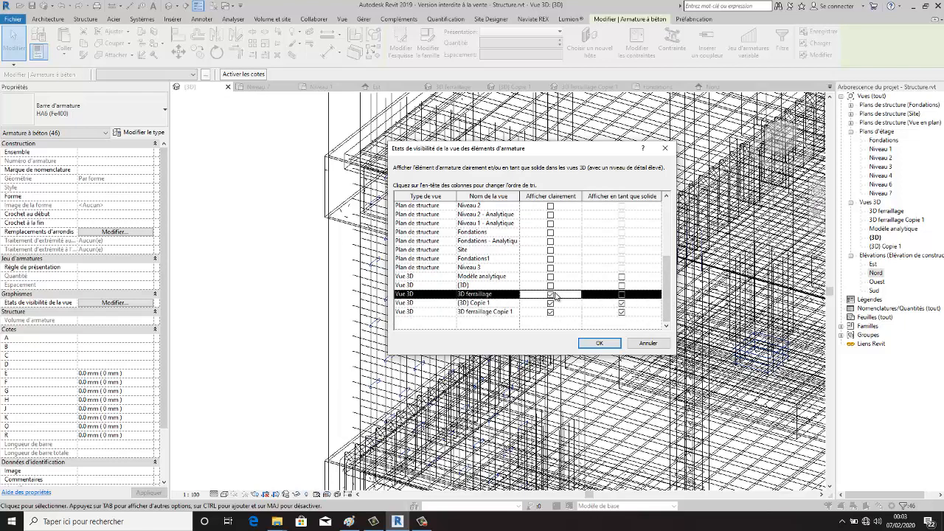
{"action": "left_click", "coordinate": [621, 295]}
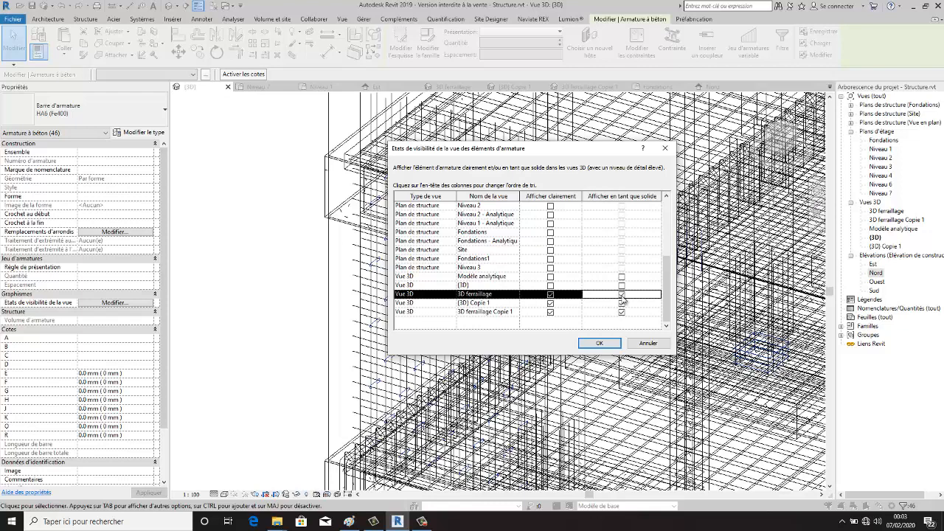
{"action": "left_click", "coordinate": [560, 286]}
{"action": "left_click", "coordinate": [621, 286]}
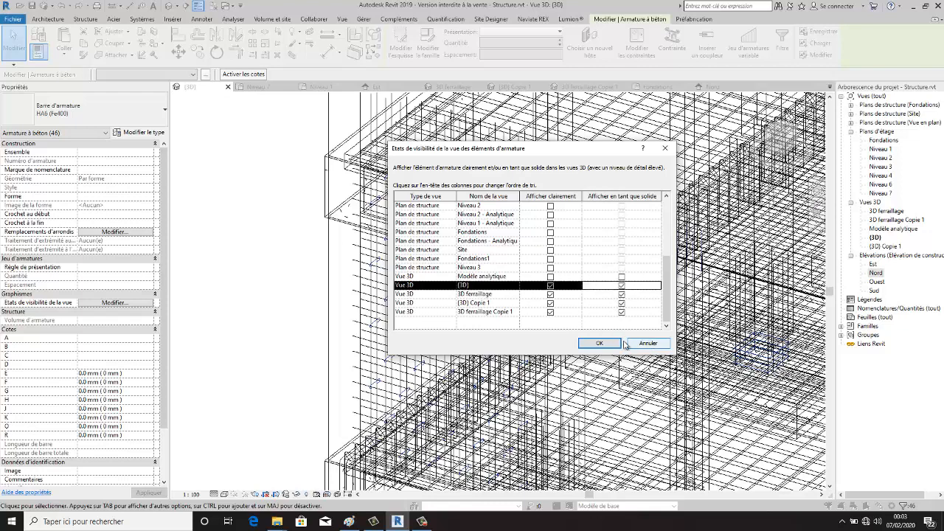
{"action": "left_click", "coordinate": [599, 343]}
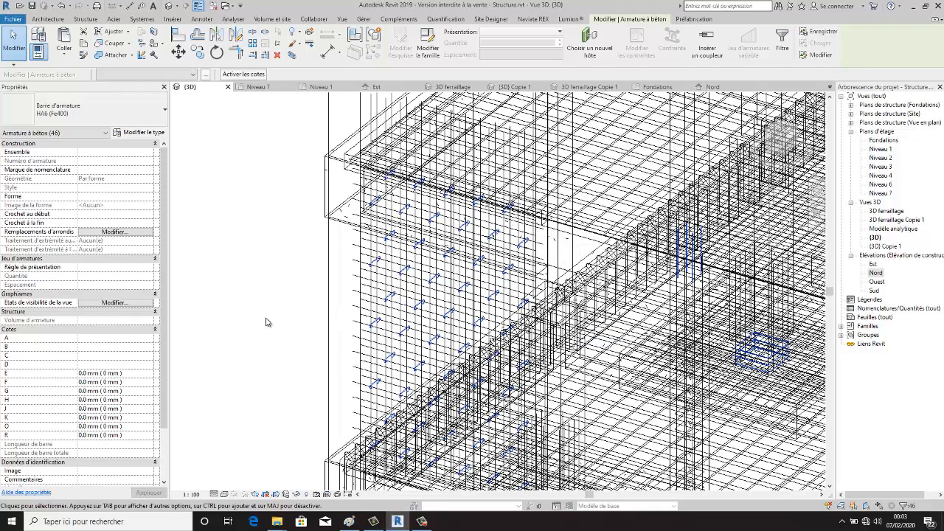
{"action": "left_click", "coordinate": [268, 322]}
Step: Select the HA16 vertical and HA14 horizontal bar sets on both faces of the wall together
{"action": "scroll", "coordinate": [378, 343], "scroll_direction": "up", "scroll_amount": 5}
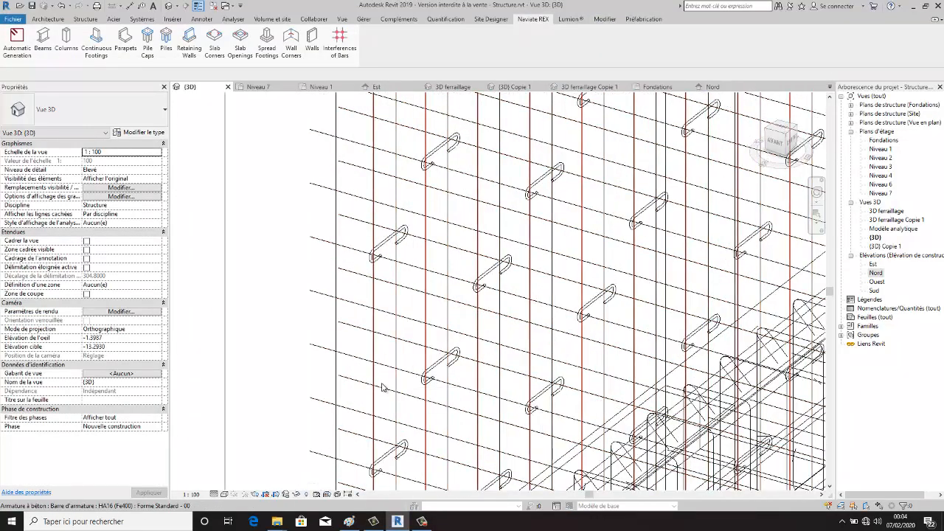
{"action": "left_click", "coordinate": [375, 381]}
{"action": "scroll", "coordinate": [346, 333], "scroll_direction": "down", "scroll_amount": 2}
{"action": "scroll", "coordinate": [355, 340], "scroll_direction": "up", "scroll_amount": 2}
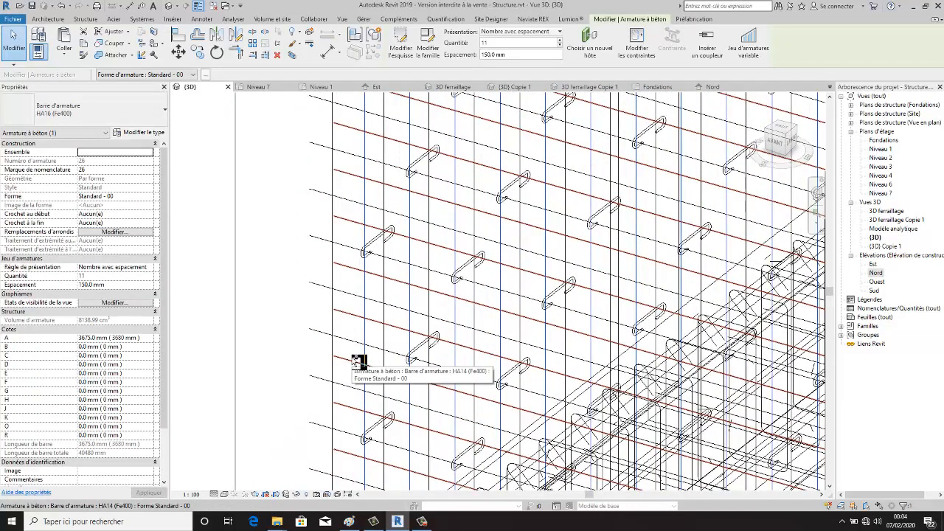
{"action": "left_click", "coordinate": [357, 360], "text": "ctrl"}
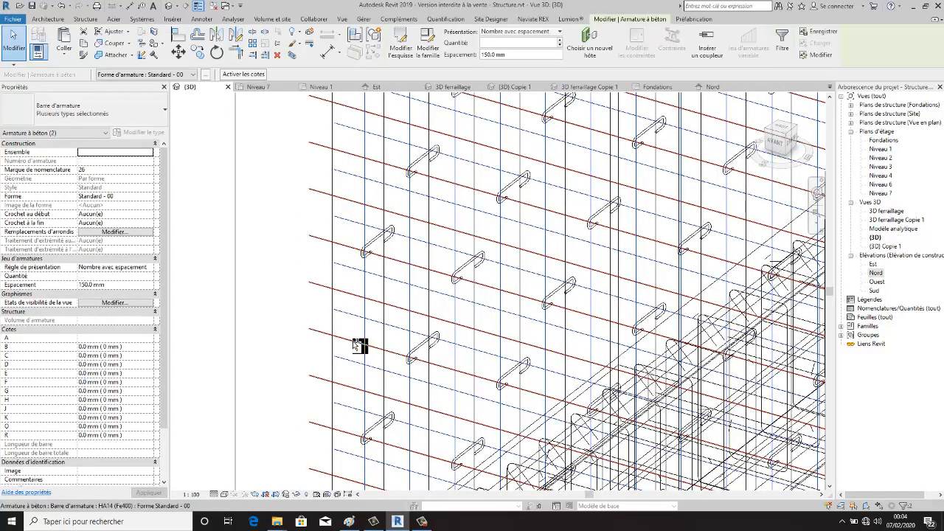
{"action": "left_click", "coordinate": [359, 346], "text": "ctrl"}
{"action": "scroll", "coordinate": [386, 320], "scroll_direction": "down", "scroll_amount": 3}
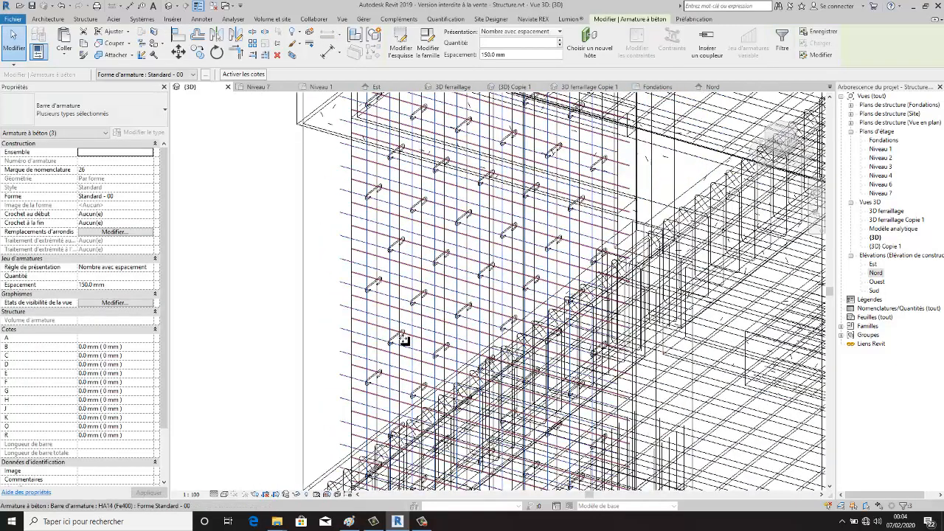
{"action": "middle_click_drag", "start_coordinate": [411, 354], "coordinate": [603, 415], "text": "shift"}
{"action": "middle_click_drag", "start_coordinate": [626, 368], "coordinate": [433, 352], "text": "shift"}
{"action": "scroll", "coordinate": [432, 352], "scroll_direction": "up", "scroll_amount": 3}
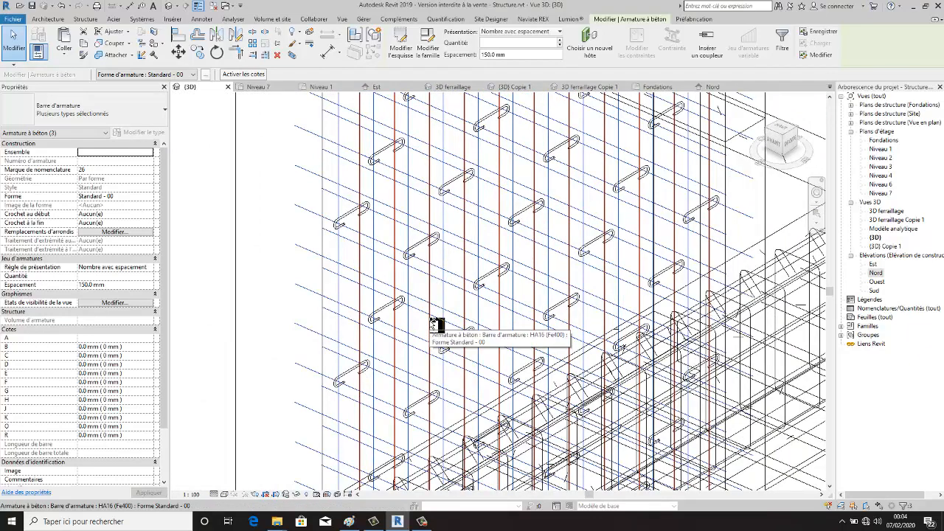
{"action": "left_click", "coordinate": [426, 343], "text": "ctrl"}
{"action": "scroll", "coordinate": [407, 347], "scroll_direction": "down", "scroll_amount": 2}
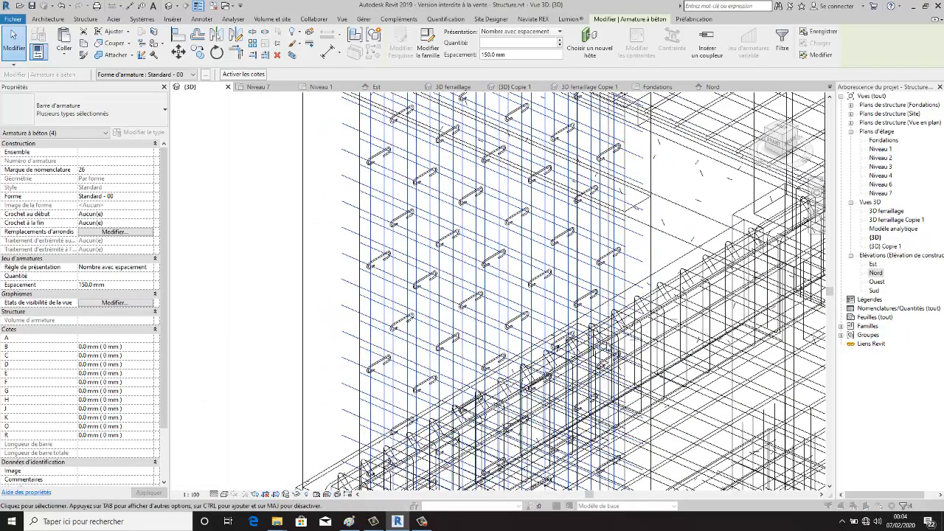
Step: Show the four selected bar sets unobscured and as solids in the {3D}, 3D ferraillage, {3D} Copie 1 and 3D ferraillage Copie 1 views
{"action": "left_click", "coordinate": [113, 303]}
{"action": "left_click_drag", "start_coordinate": [668, 231], "coordinate": [661, 310]}
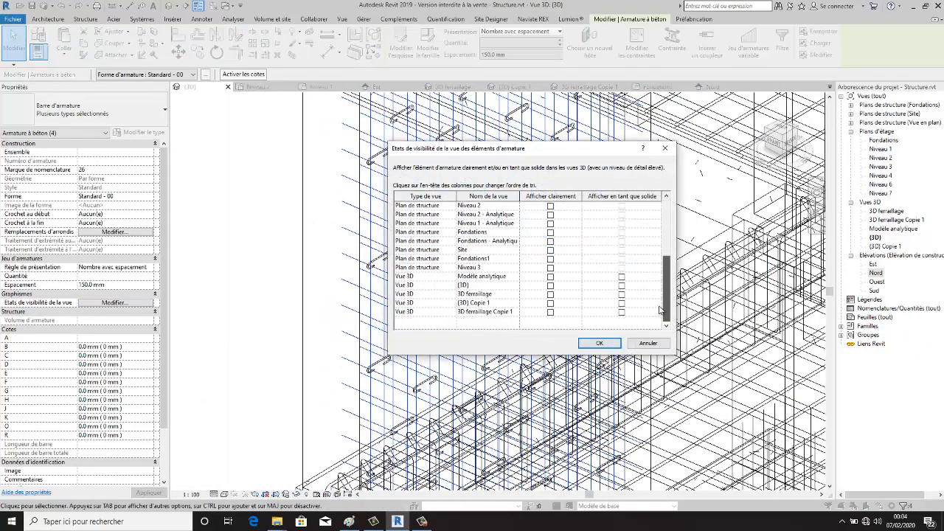
{"action": "left_click", "coordinate": [622, 311]}
{"action": "left_click", "coordinate": [622, 303]}
{"action": "left_click", "coordinate": [622, 294]}
{"action": "left_click", "coordinate": [622, 286]}
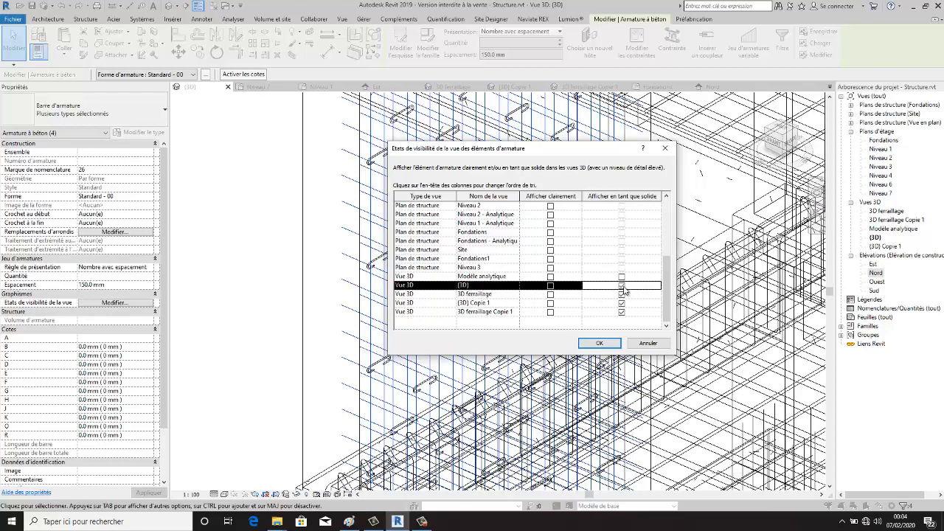
{"action": "left_click", "coordinate": [551, 286]}
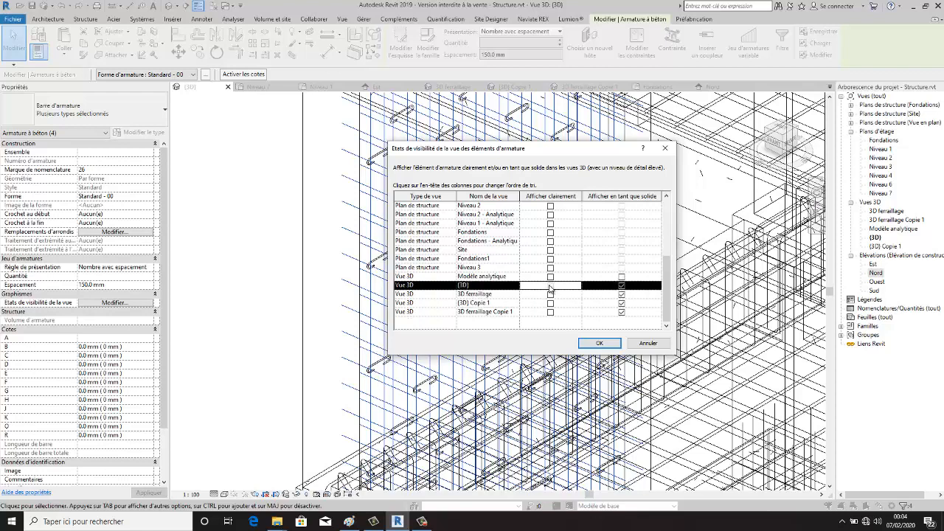
{"action": "left_click", "coordinate": [550, 293]}
{"action": "left_click", "coordinate": [551, 302]}
{"action": "left_click", "coordinate": [551, 312]}
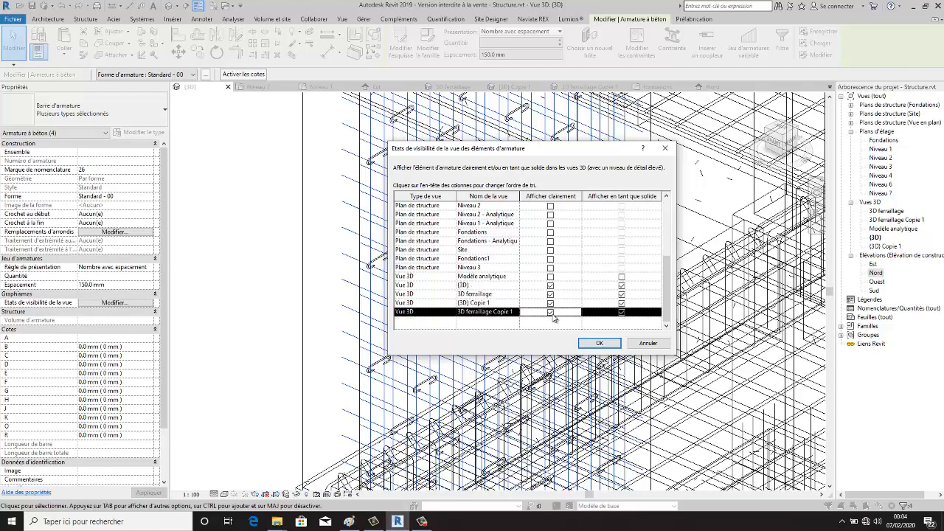
{"action": "left_click", "coordinate": [599, 343]}
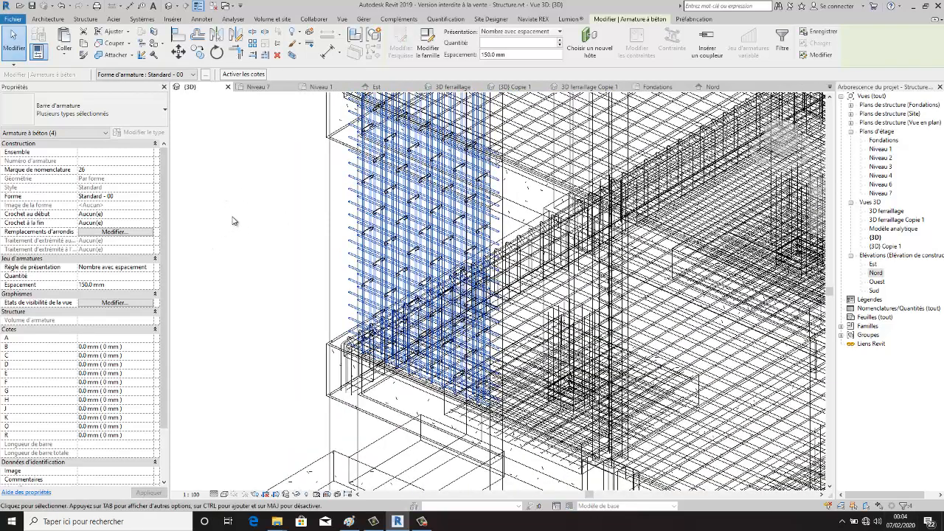
{"action": "right_click", "coordinate": [232, 220]}
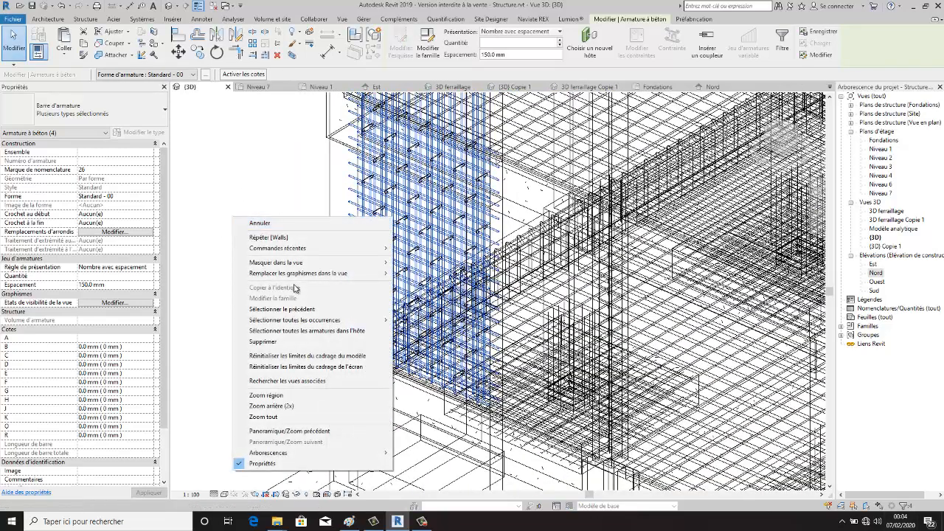
{"action": "key", "text": "Escape"}
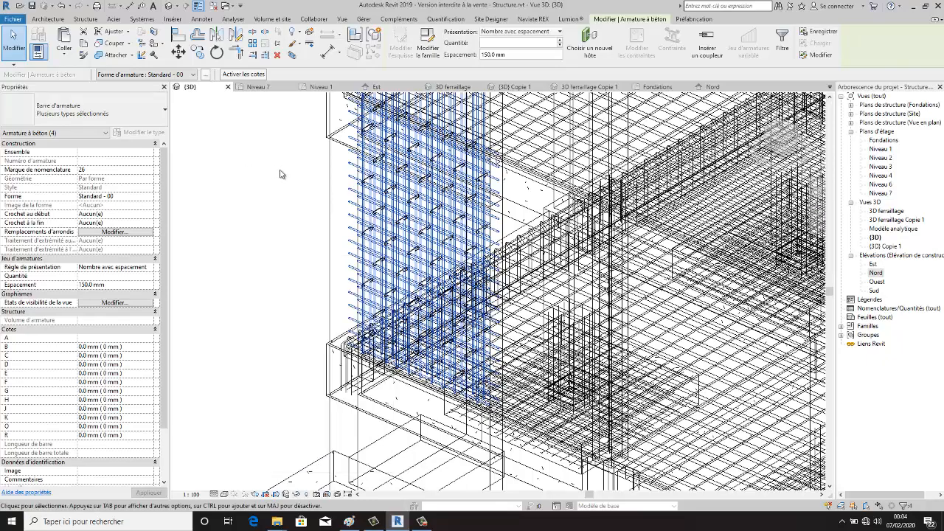
{"action": "scroll", "coordinate": [340, 205], "scroll_direction": "up", "scroll_amount": 3}
{"action": "key", "text": "Escape"}
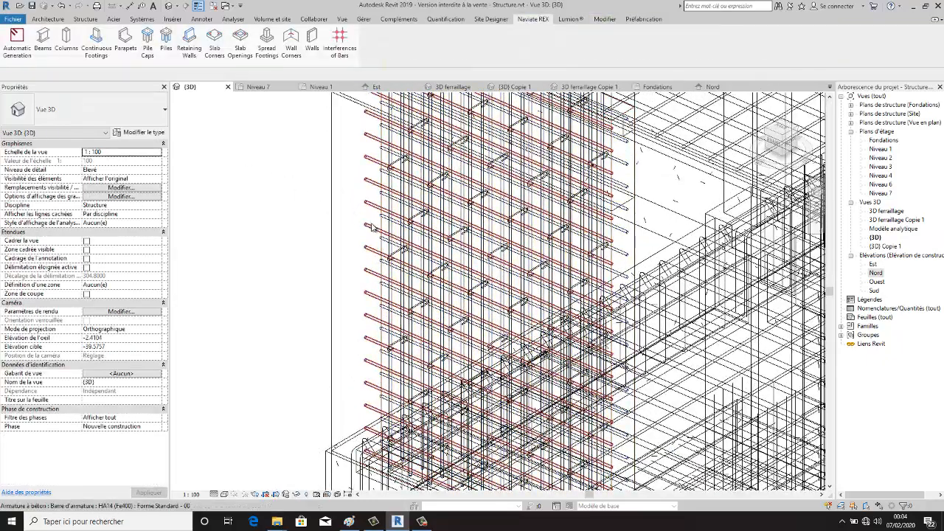
Step: Override the projection lines of the wall's outer-face HA14 horizontal bars in this view with pattern Plein, colour Rouge and line weight 2
{"action": "left_click", "coordinate": [352, 234]}
{"action": "scroll", "coordinate": [225, 229], "scroll_direction": "down", "scroll_amount": 3}
{"action": "right_click", "coordinate": [224, 225]}
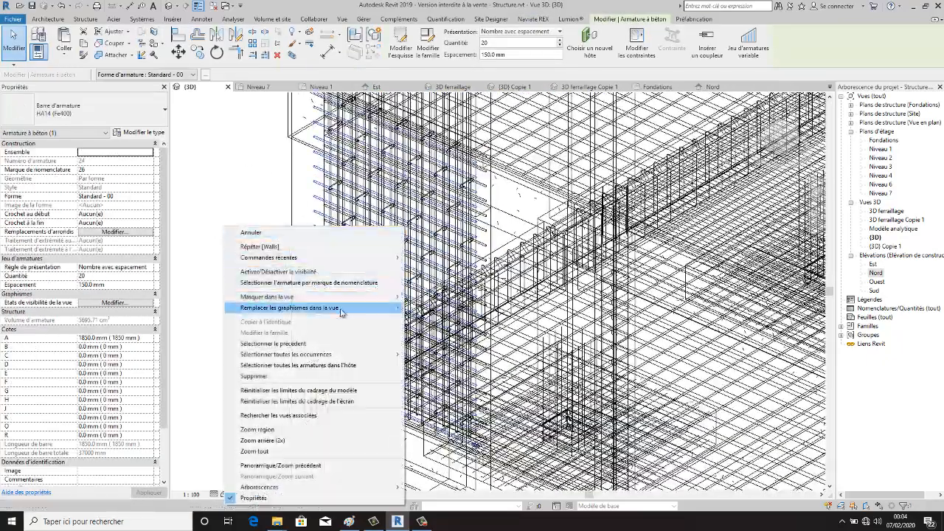
{"action": "mouse_move", "coordinate": [389, 311]}
{"action": "left_click", "coordinate": [433, 309]}
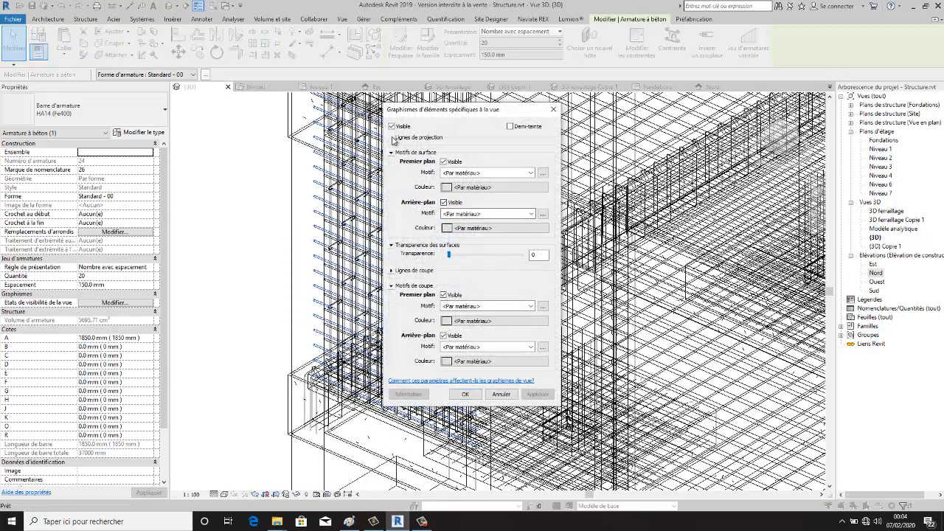
{"action": "left_click", "coordinate": [392, 138]}
{"action": "left_click", "coordinate": [519, 152]}
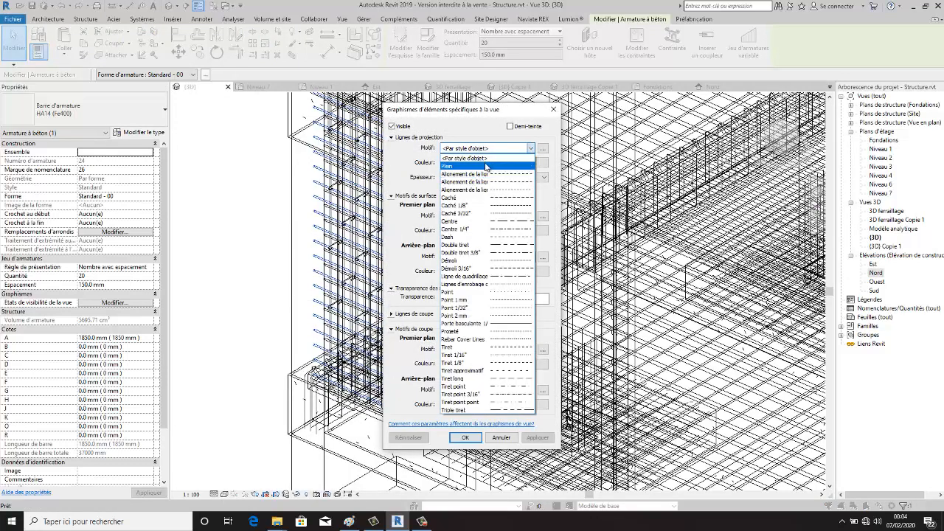
{"action": "left_click", "coordinate": [486, 165]}
{"action": "left_click", "coordinate": [448, 162]}
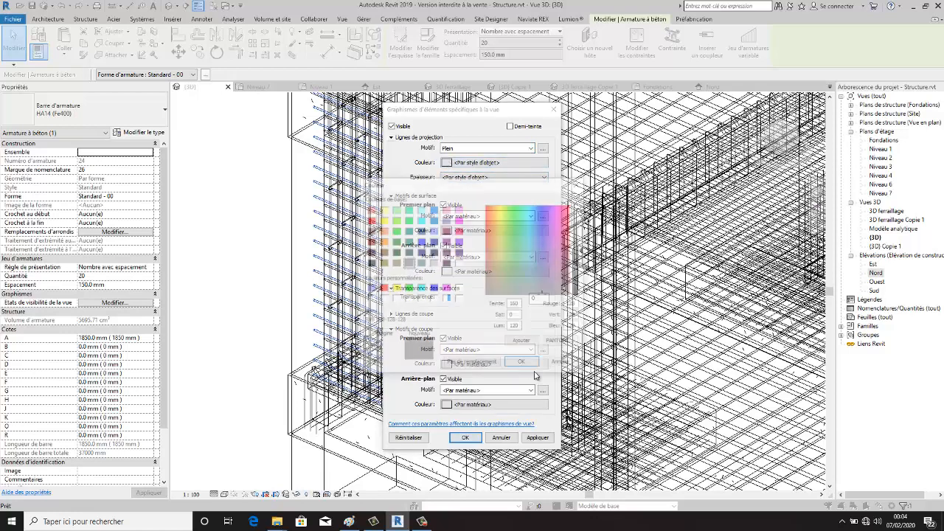
{"action": "left_click", "coordinate": [369, 220]}
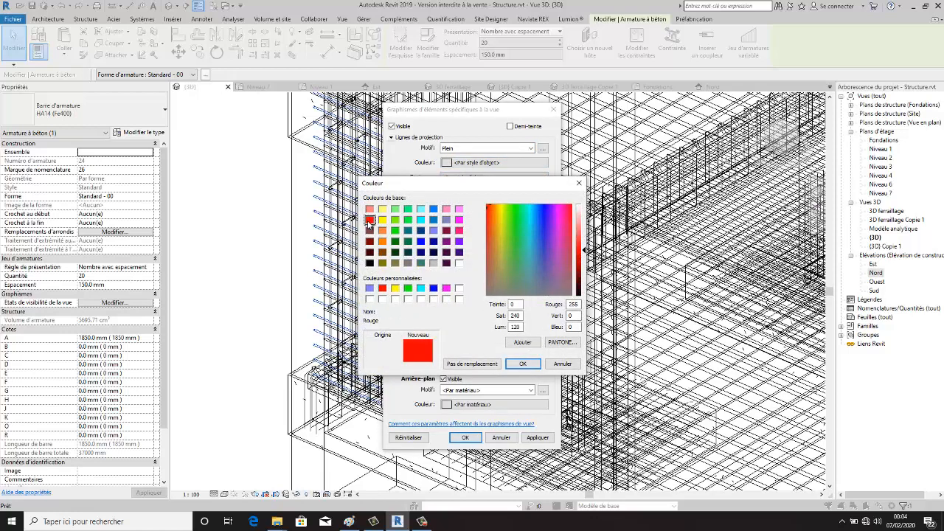
{"action": "left_click", "coordinate": [524, 363]}
{"action": "left_click", "coordinate": [499, 178]}
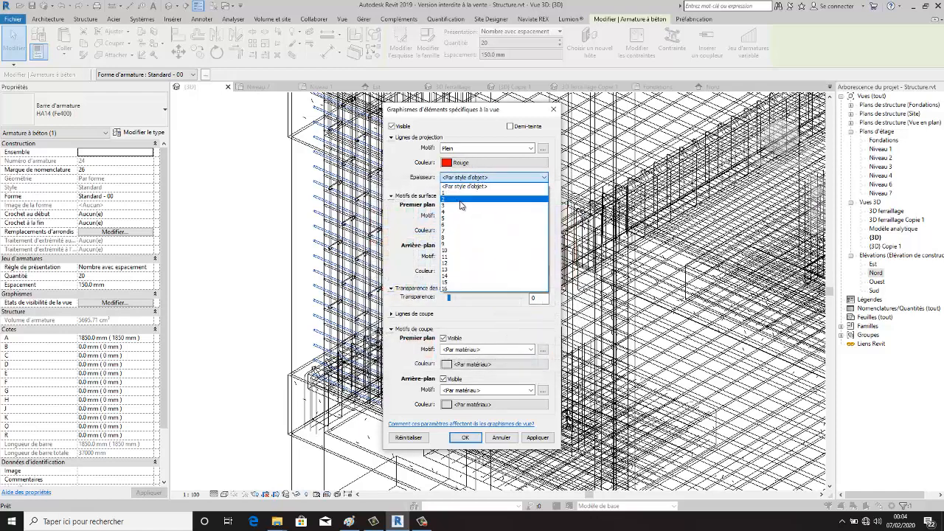
{"action": "left_click", "coordinate": [460, 199]}
Step: Give the HA14 bars' override a solid-fill foreground surface pattern, pick red as the pattern colour, and apply the override
{"action": "left_click", "coordinate": [528, 219]}
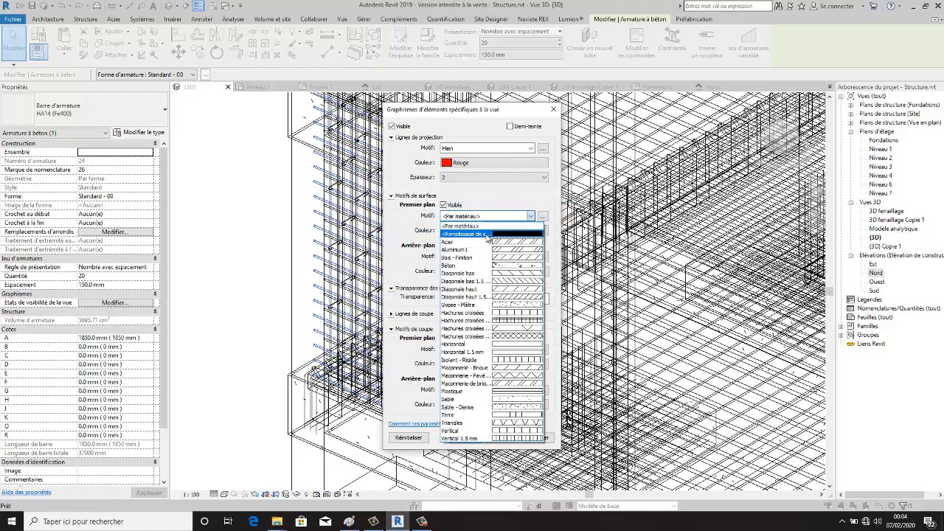
{"action": "left_click", "coordinate": [498, 236]}
{"action": "left_click", "coordinate": [528, 365]}
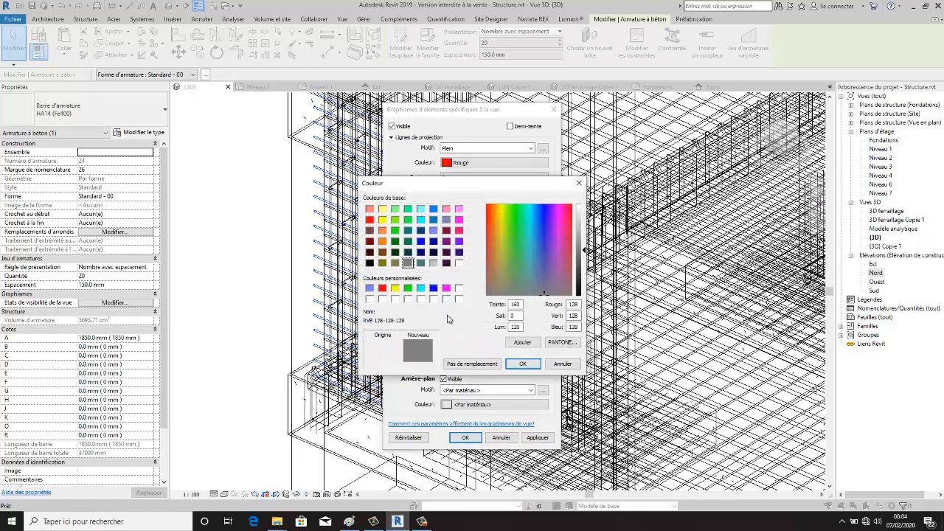
{"action": "left_click", "coordinate": [408, 220]}
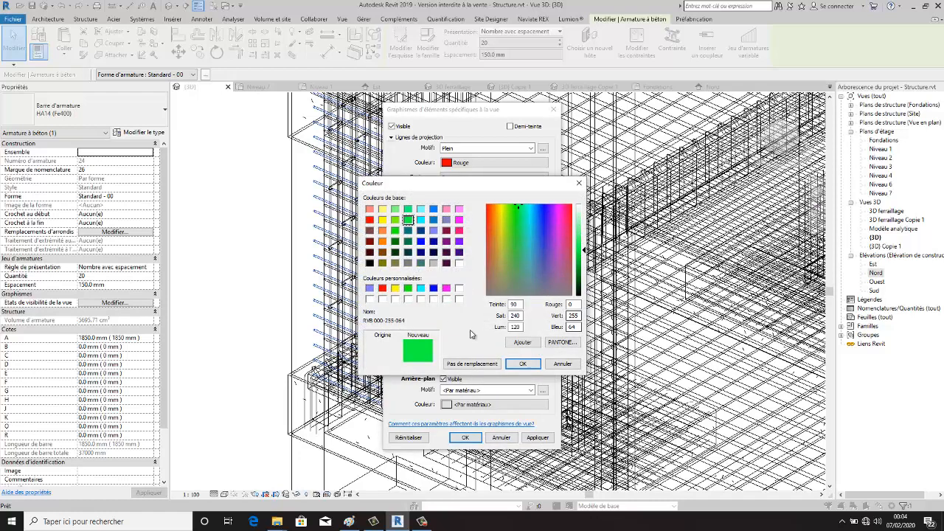
{"action": "left_click", "coordinate": [370, 220]}
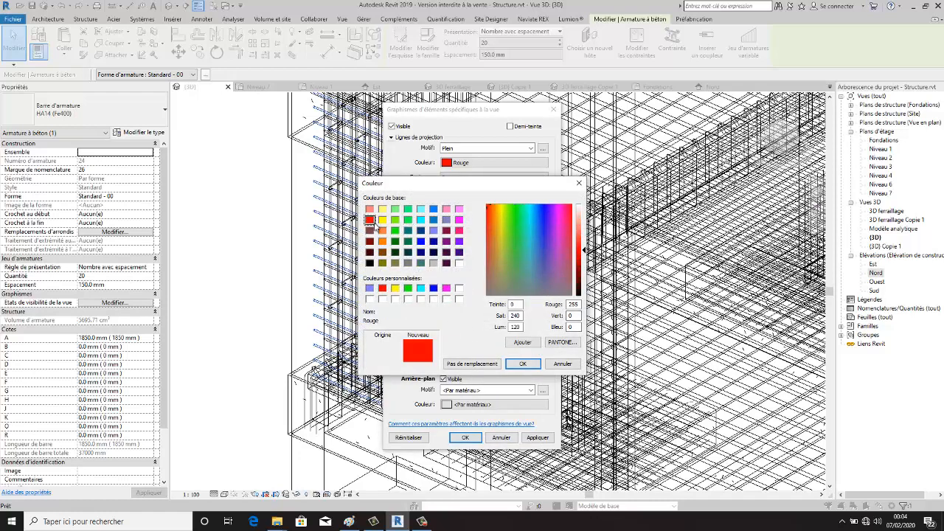
{"action": "left_click", "coordinate": [523, 364]}
{"action": "left_click", "coordinate": [466, 438]}
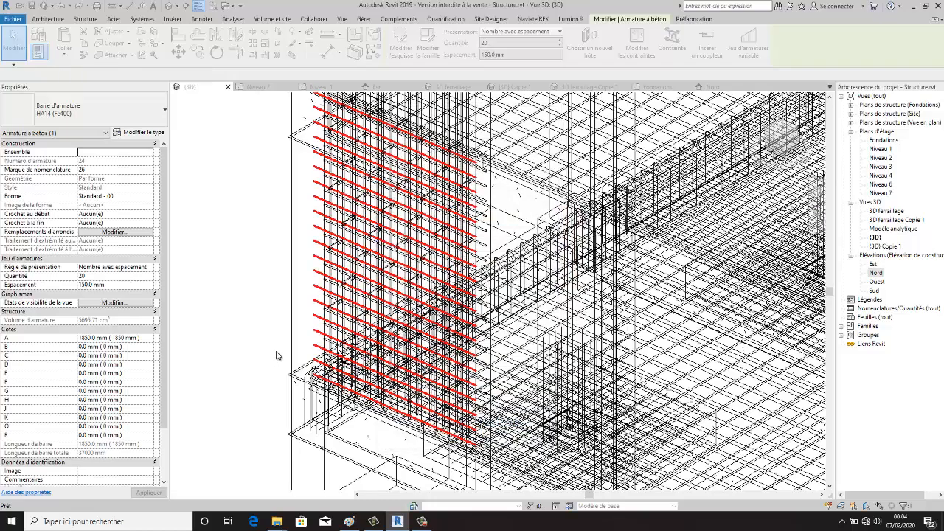
{"action": "left_click", "coordinate": [240, 210]}
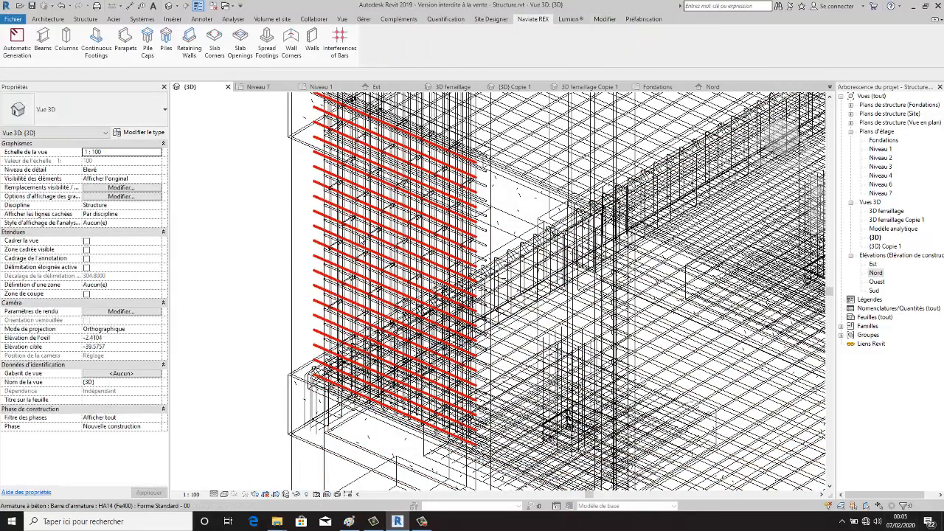
{"action": "scroll", "coordinate": [295, 266], "scroll_direction": "up", "scroll_amount": 6}
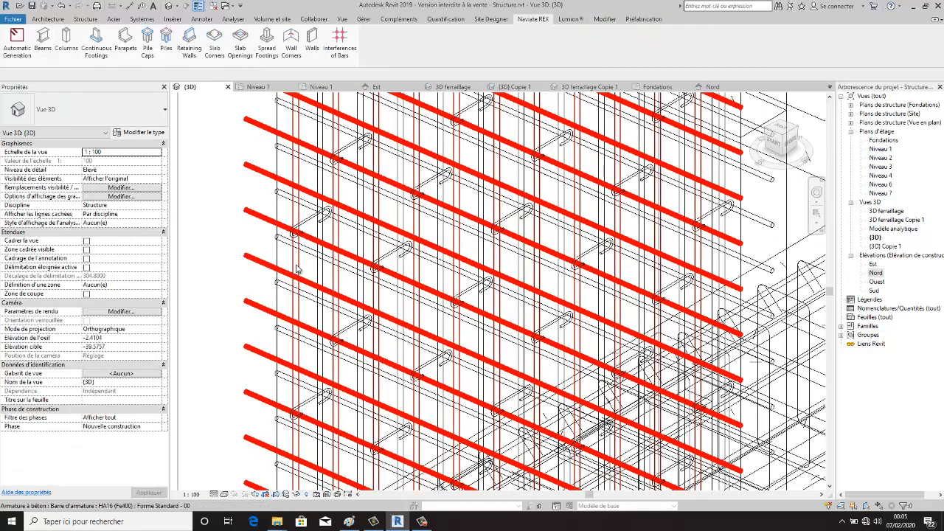
Step: Override the projection lines of the wall's outer-face HA16 vertical bars in this view with colour Vert, line weight 1 and pattern Plein
{"action": "left_click", "coordinate": [298, 268]}
{"action": "scroll", "coordinate": [383, 278], "scroll_direction": "down", "scroll_amount": 7}
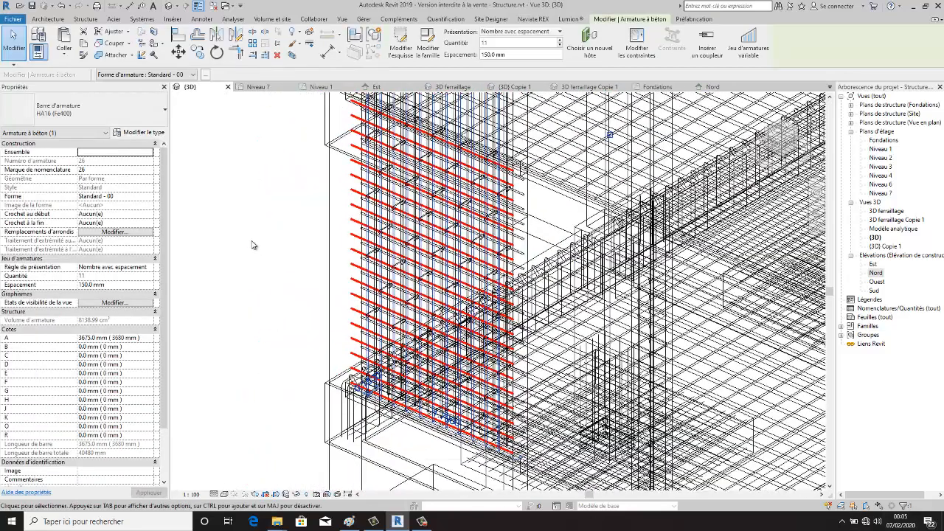
{"action": "right_click", "coordinate": [252, 241]}
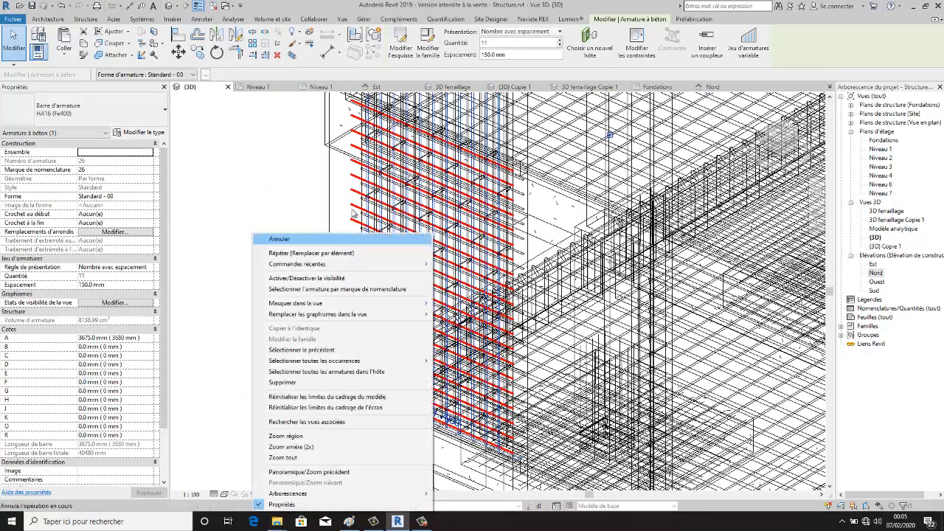
{"action": "mouse_move", "coordinate": [417, 361]}
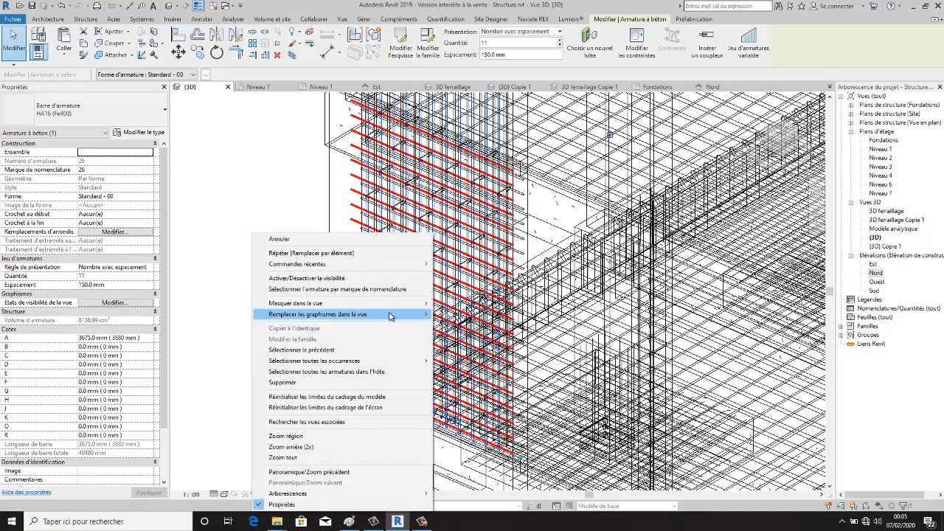
{"action": "mouse_move", "coordinate": [418, 320]}
{"action": "left_click", "coordinate": [460, 315]}
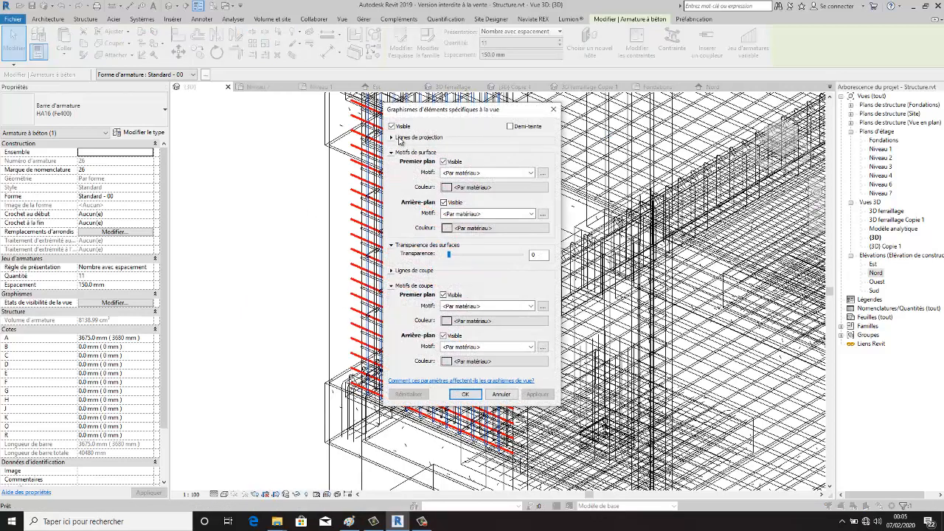
{"action": "left_click", "coordinate": [392, 138]}
{"action": "left_click", "coordinate": [446, 162]}
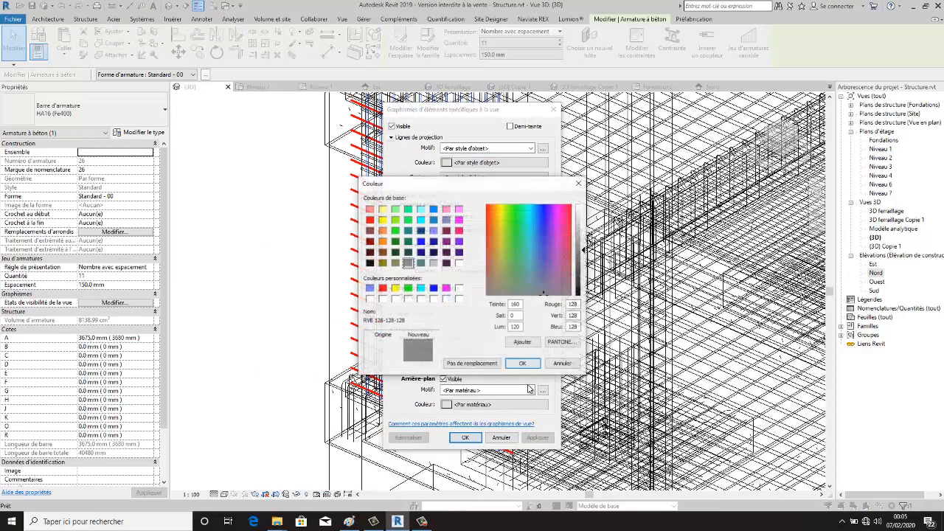
{"action": "left_click", "coordinate": [397, 231]}
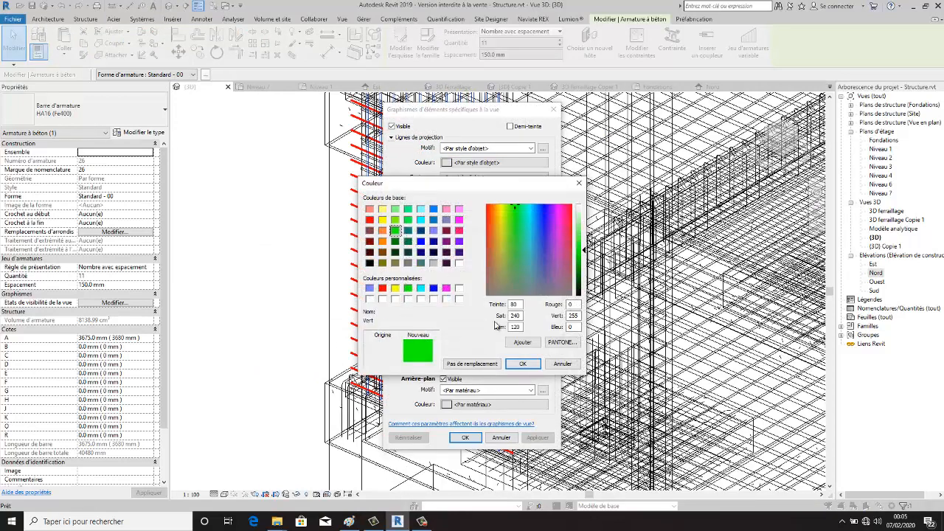
{"action": "left_click", "coordinate": [522, 365]}
{"action": "left_click", "coordinate": [484, 178]}
{"action": "left_click", "coordinate": [493, 192]}
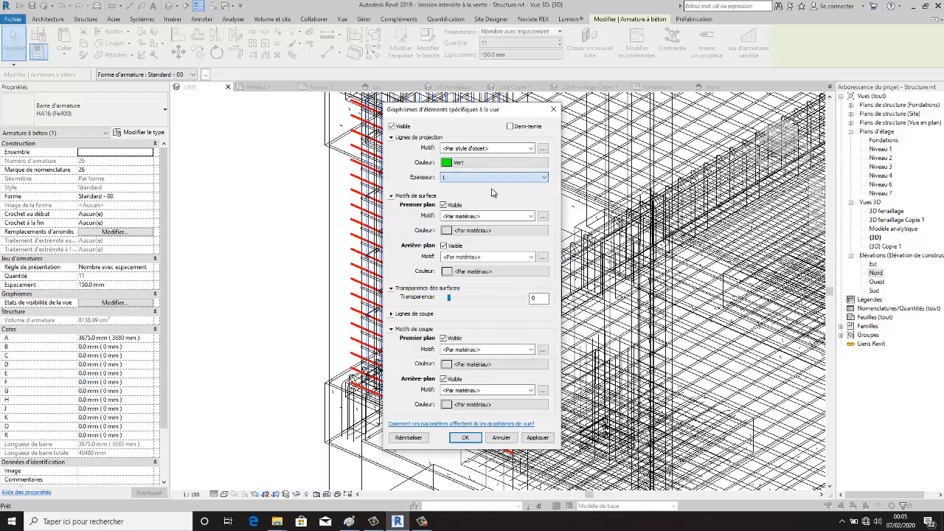
{"action": "left_click", "coordinate": [530, 148]}
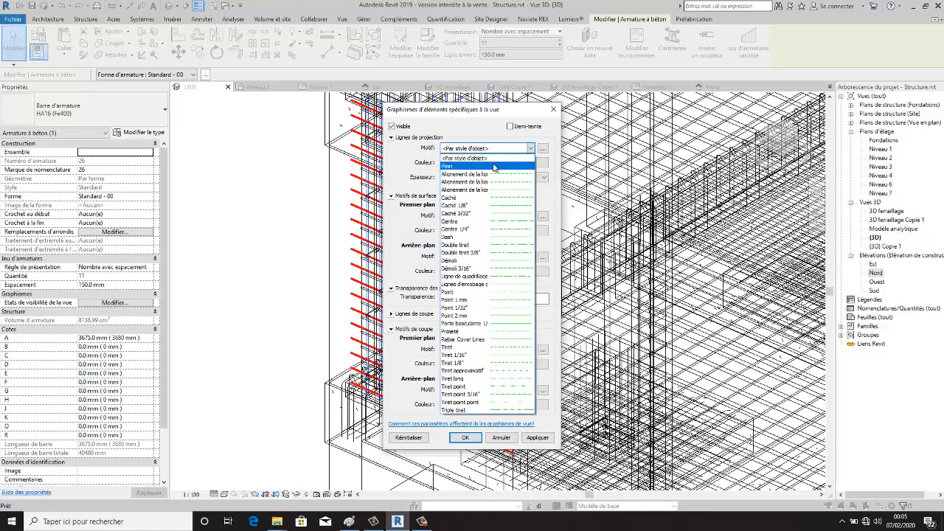
{"action": "left_click", "coordinate": [501, 171]}
Step: Give the HA16 bars' override a solid-fill foreground surface pattern in Vert, apply it and clear the selection
{"action": "left_click", "coordinate": [534, 216]}
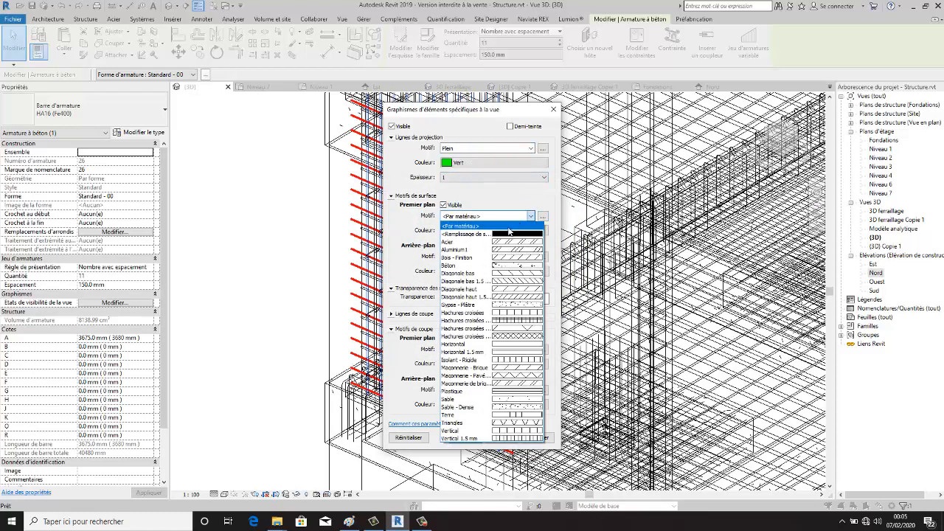
{"action": "left_click", "coordinate": [512, 235]}
{"action": "left_click", "coordinate": [450, 232]}
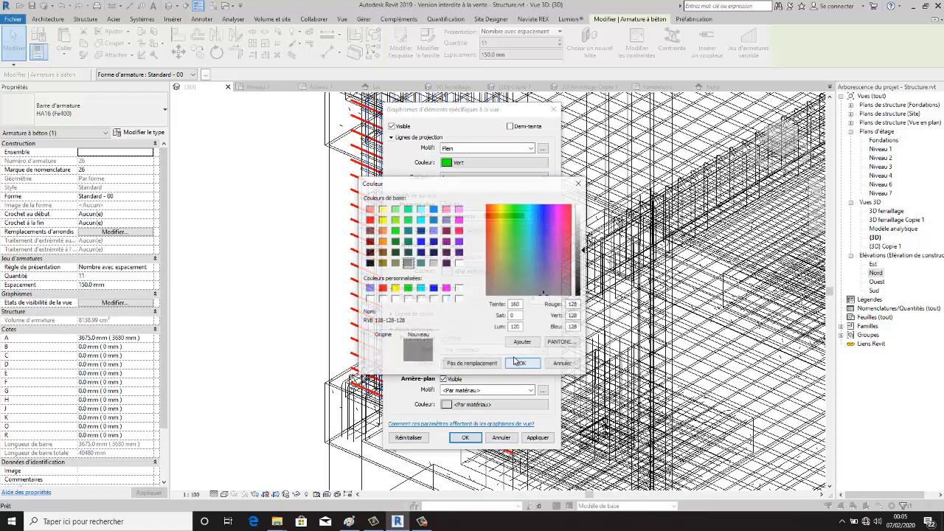
{"action": "left_click", "coordinate": [395, 230]}
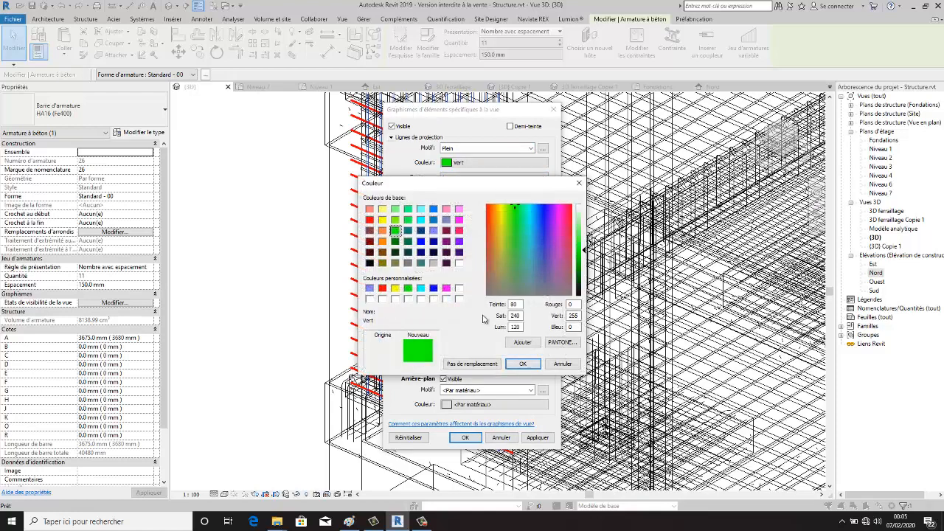
{"action": "left_click", "coordinate": [523, 364]}
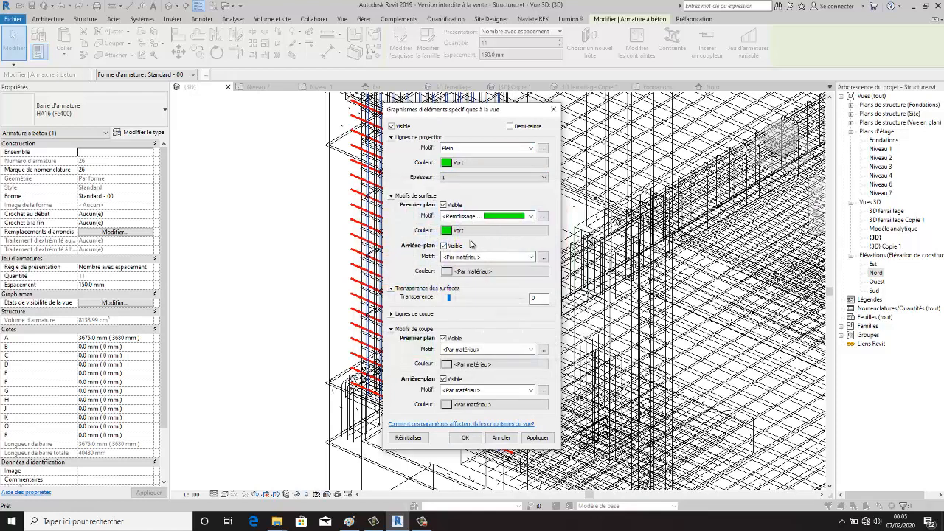
{"action": "left_click", "coordinate": [467, 438]}
{"action": "left_click", "coordinate": [468, 440]}
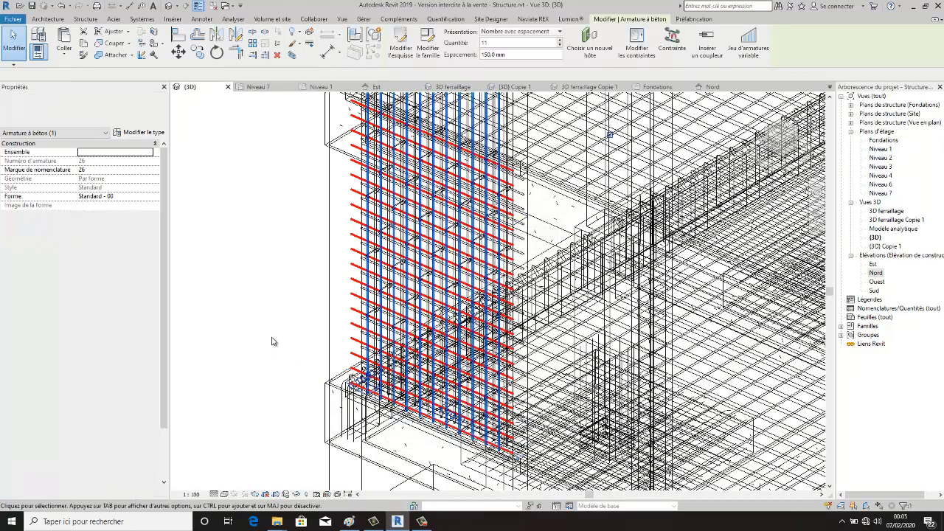
{"action": "left_click", "coordinate": [261, 271]}
Step: Select one of the wall's HA6 cross-tie sets and extend the selection to all its instances
{"action": "scroll", "coordinate": [453, 337], "scroll_direction": "up", "scroll_amount": 6}
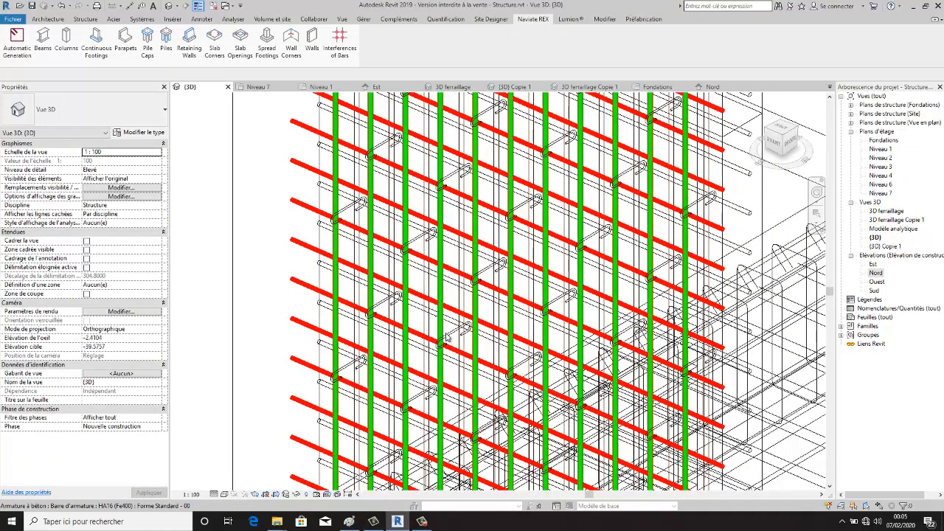
{"action": "left_click", "coordinate": [433, 325]}
{"action": "scroll", "coordinate": [434, 323], "scroll_direction": "down", "scroll_amount": 2}
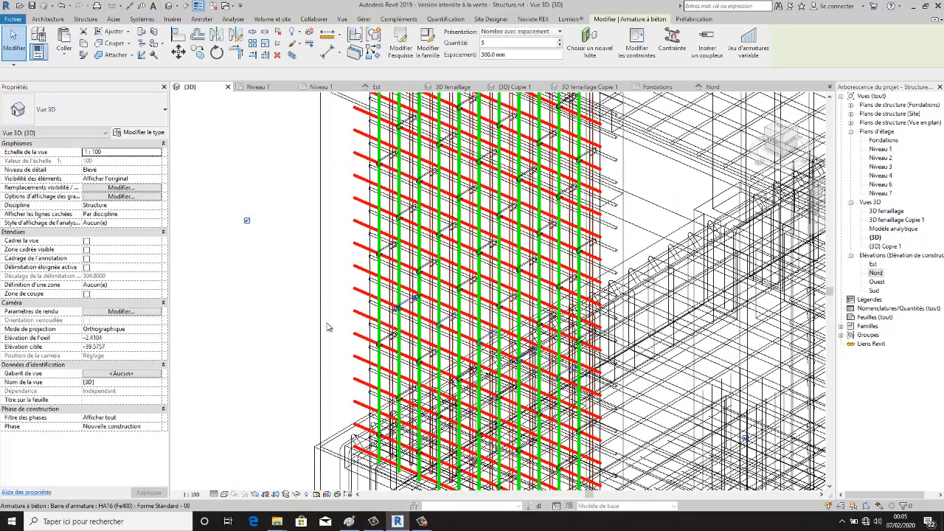
{"action": "right_click", "coordinate": [257, 310]}
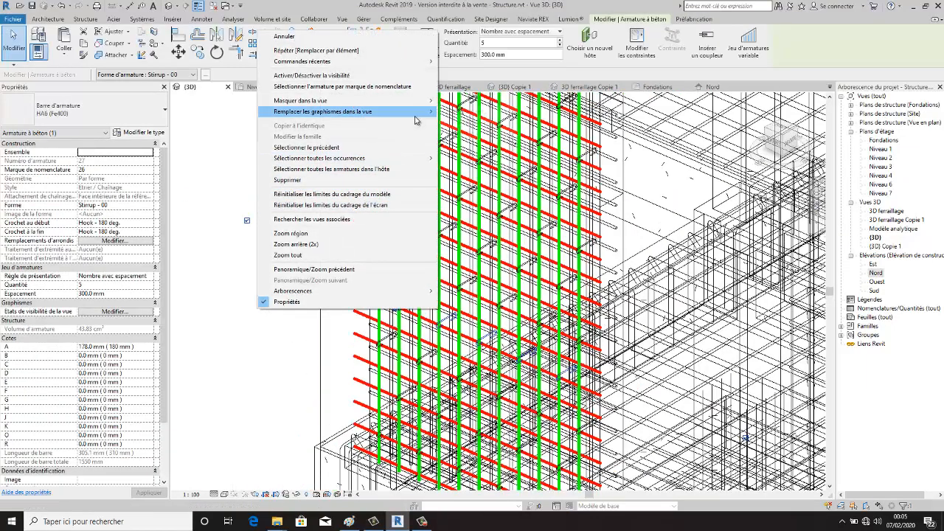
{"action": "mouse_move", "coordinate": [424, 162]}
{"action": "left_click", "coordinate": [480, 158]}
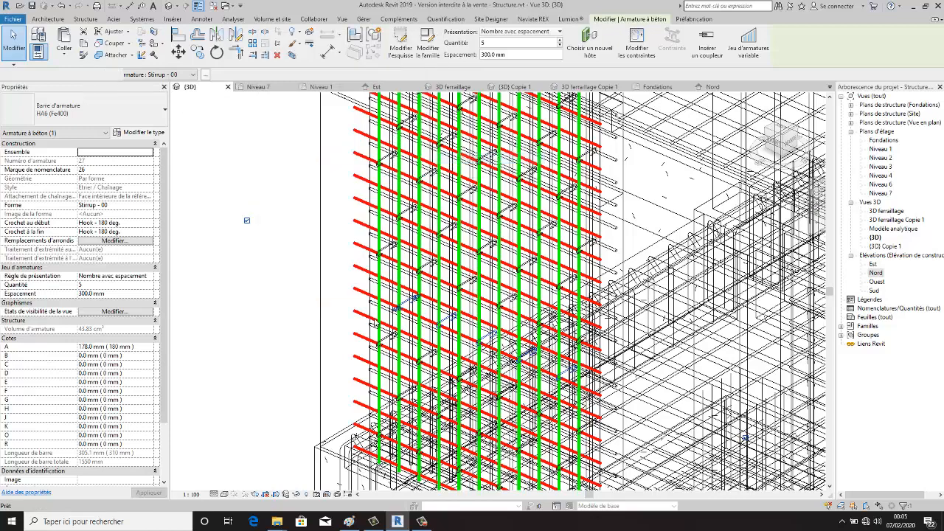
{"action": "scroll", "coordinate": [350, 322], "scroll_direction": "down", "scroll_amount": 2}
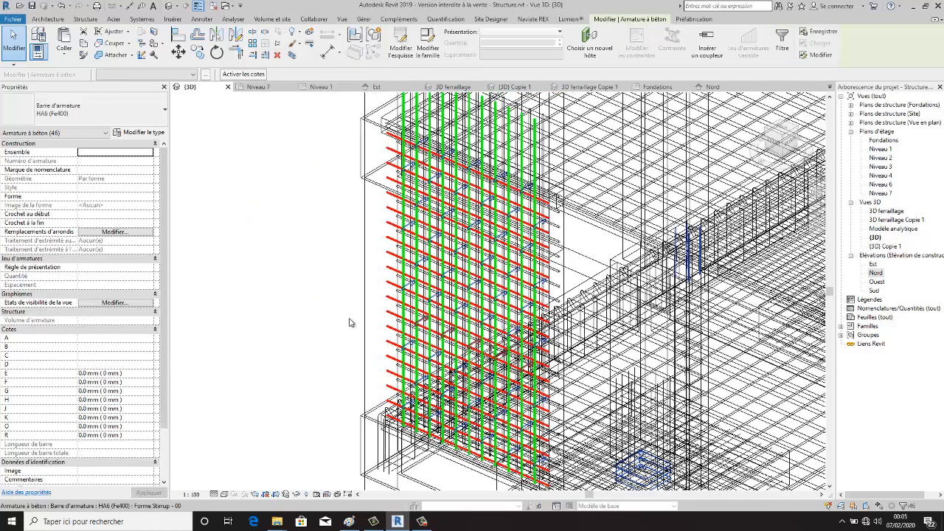
Step: Override the projection lines of the selected HA6 bars in this view with colour RVB 128-255-255, line weight 1 and pattern Plein
{"action": "right_click", "coordinate": [264, 271]}
{"action": "mouse_move", "coordinate": [408, 121]}
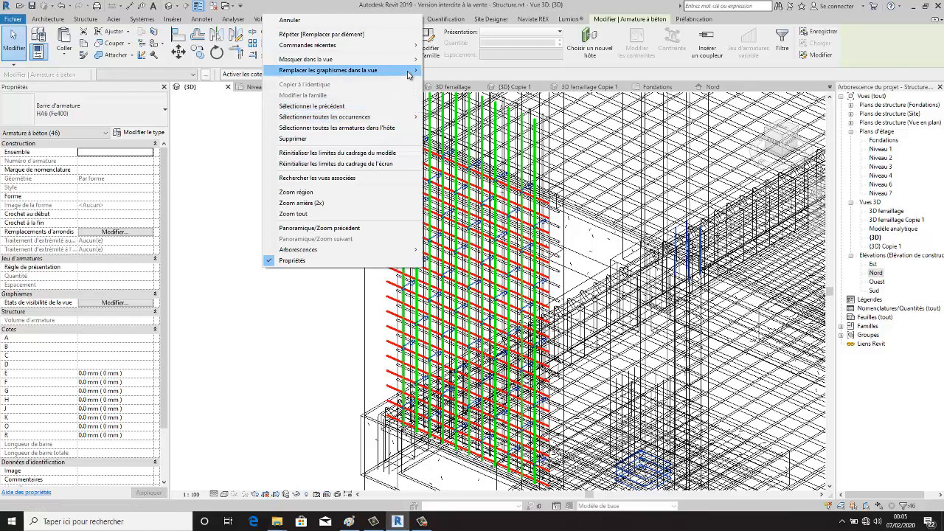
{"action": "mouse_move", "coordinate": [410, 73]}
{"action": "left_click", "coordinate": [444, 73]}
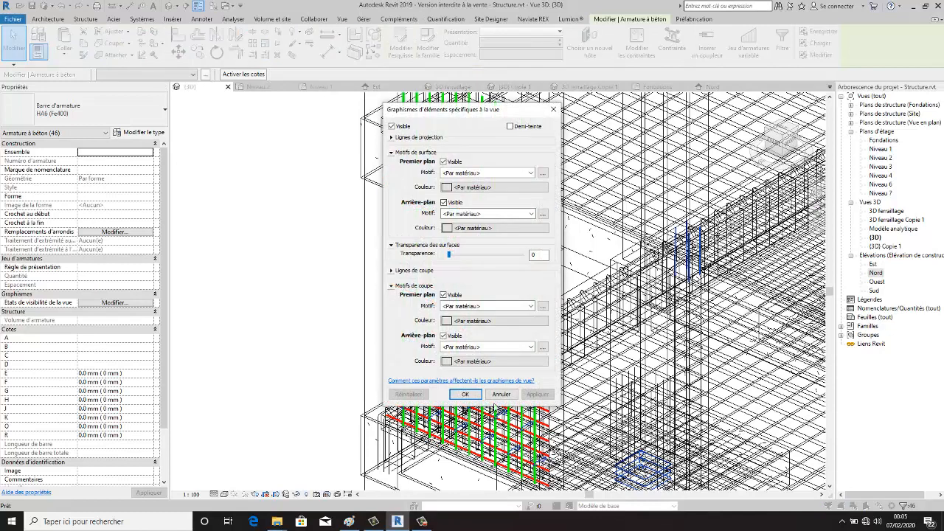
{"action": "left_click", "coordinate": [393, 138]}
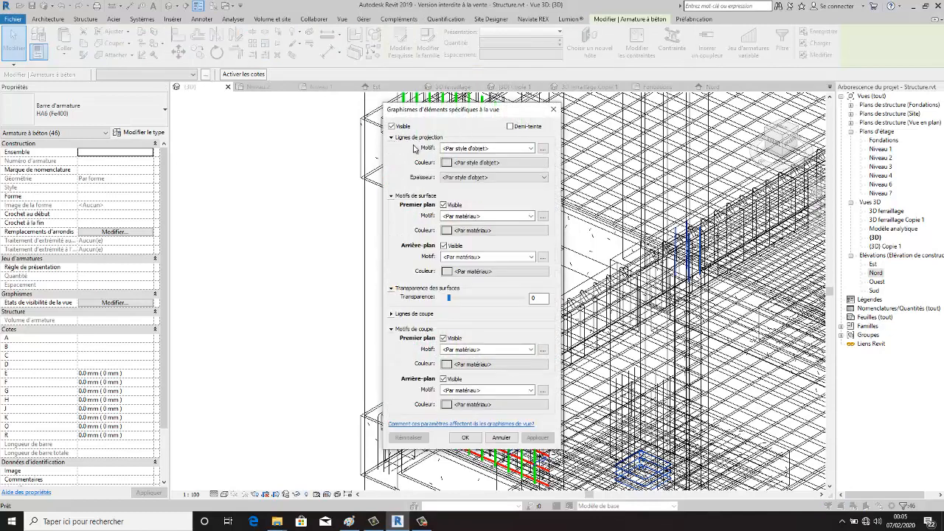
{"action": "left_click", "coordinate": [447, 162]}
{"action": "left_click", "coordinate": [420, 209]}
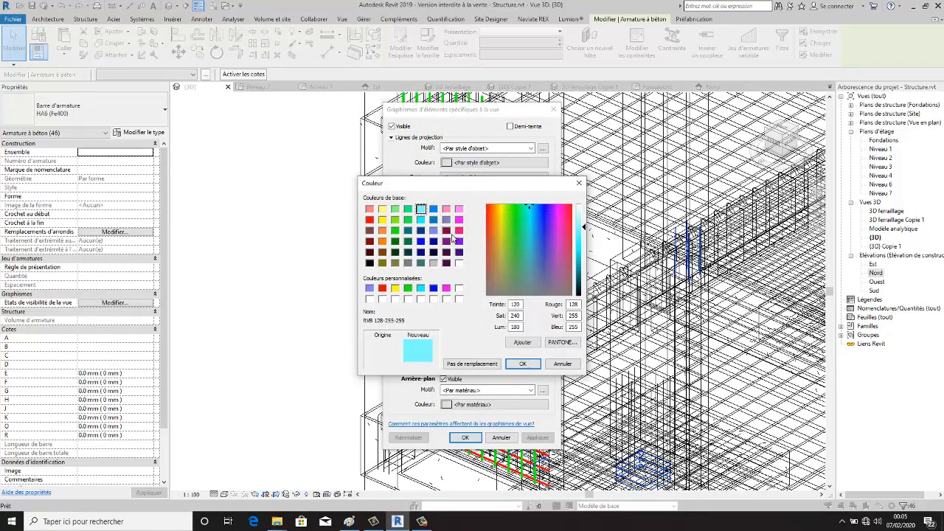
{"action": "left_click", "coordinate": [522, 364]}
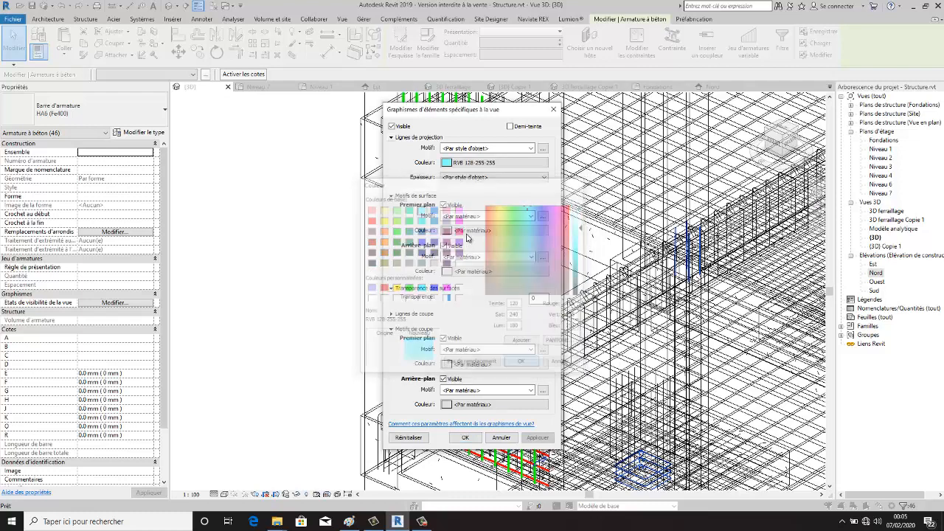
{"action": "left_click", "coordinate": [517, 177]}
{"action": "left_click", "coordinate": [477, 187]}
{"action": "left_click", "coordinate": [525, 149]}
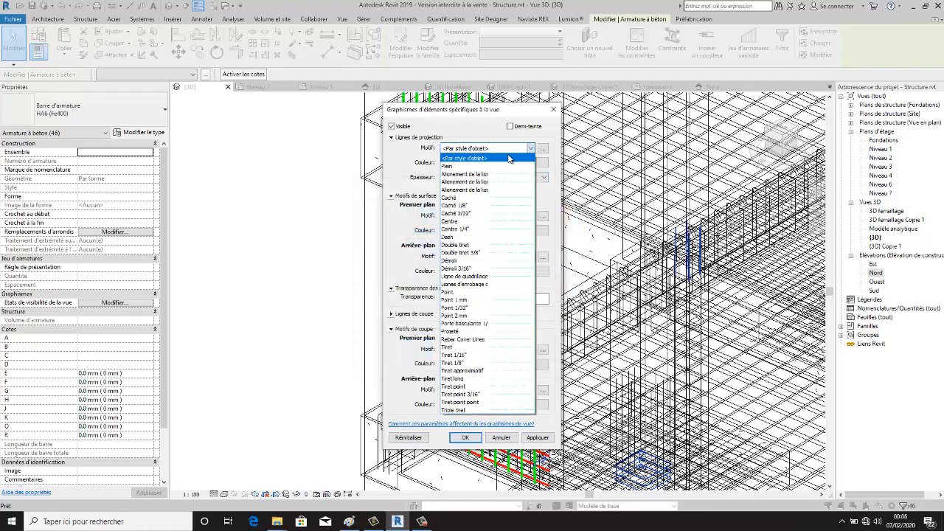
{"action": "left_click", "coordinate": [465, 156]}
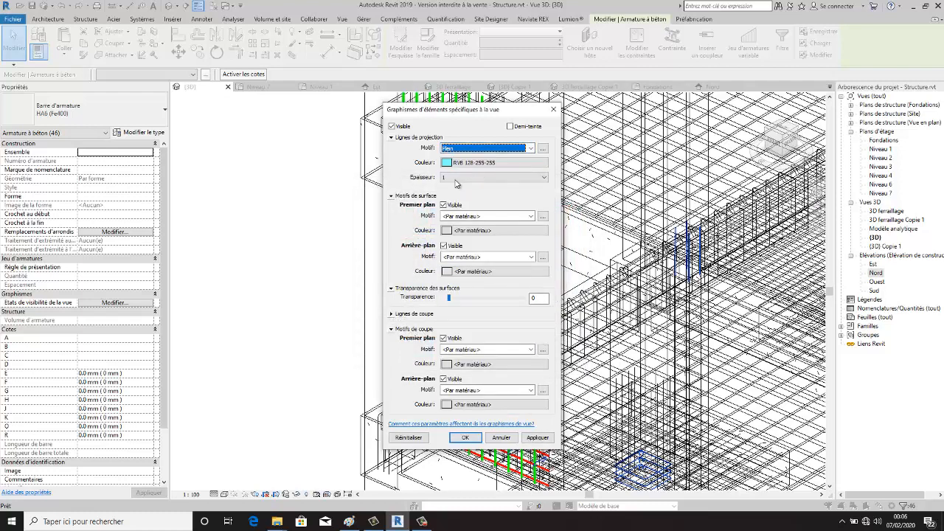
Step: Give the HA6 bars' override a solid-fill foreground surface pattern in RVB 128-255-255, apply it and clear the selection
{"action": "left_click", "coordinate": [532, 216]}
{"action": "left_click", "coordinate": [491, 235]}
{"action": "left_click", "coordinate": [460, 229]}
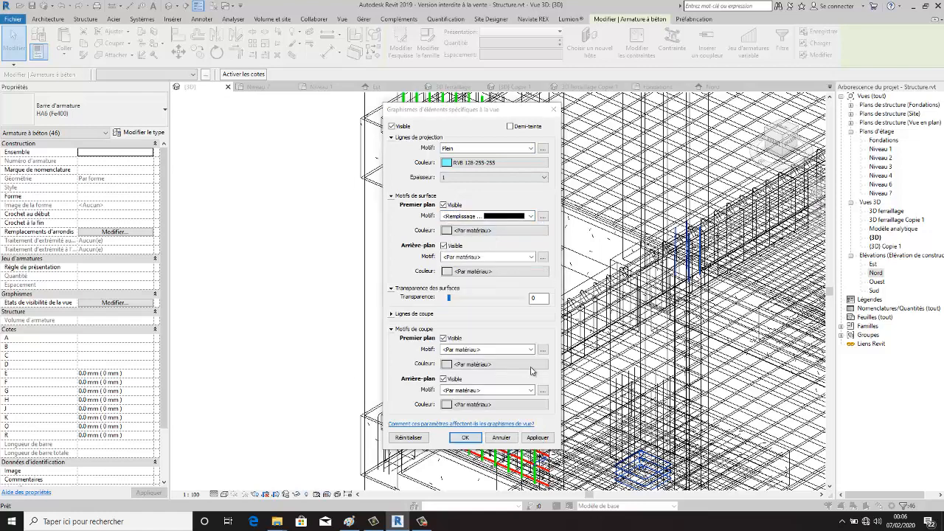
{"action": "left_click", "coordinate": [420, 209]}
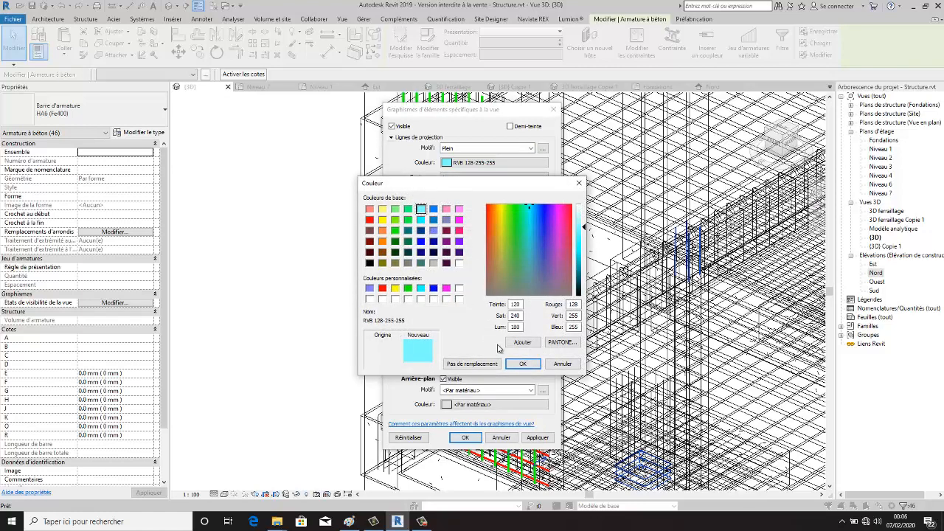
{"action": "left_click", "coordinate": [520, 364]}
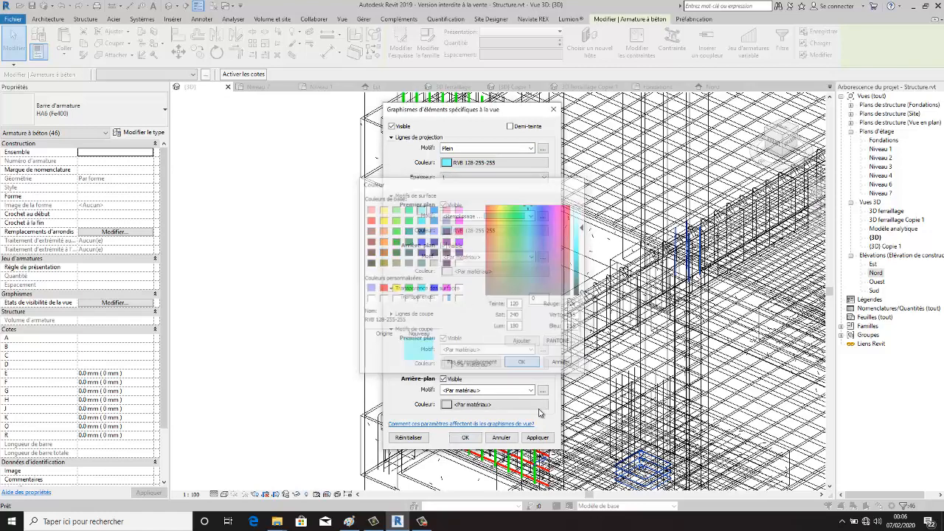
{"action": "left_click", "coordinate": [469, 438]}
{"action": "key", "text": "Escape"}
Step: Set the 3D view's visual style to Couleurs uniformes
{"action": "scroll", "coordinate": [462, 302], "scroll_direction": "up", "scroll_amount": 3}
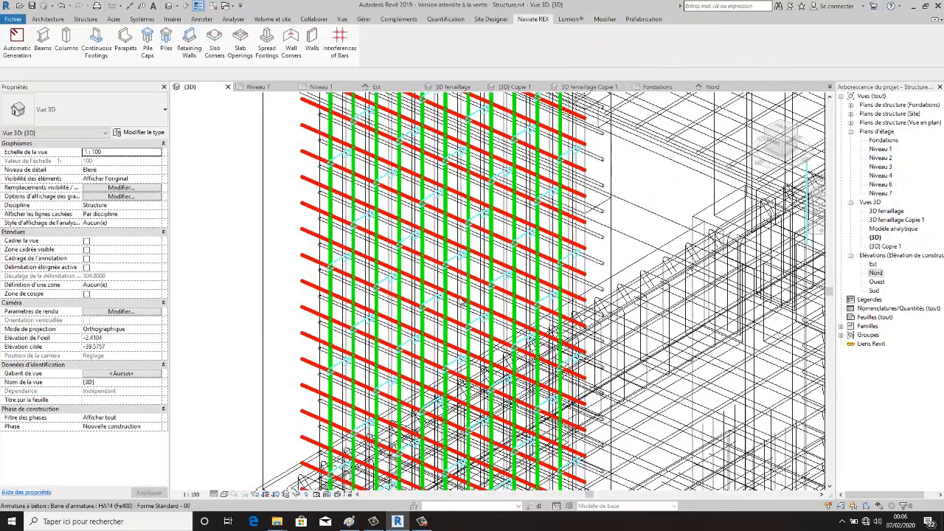
{"action": "scroll", "coordinate": [462, 302], "scroll_direction": "up", "scroll_amount": 4}
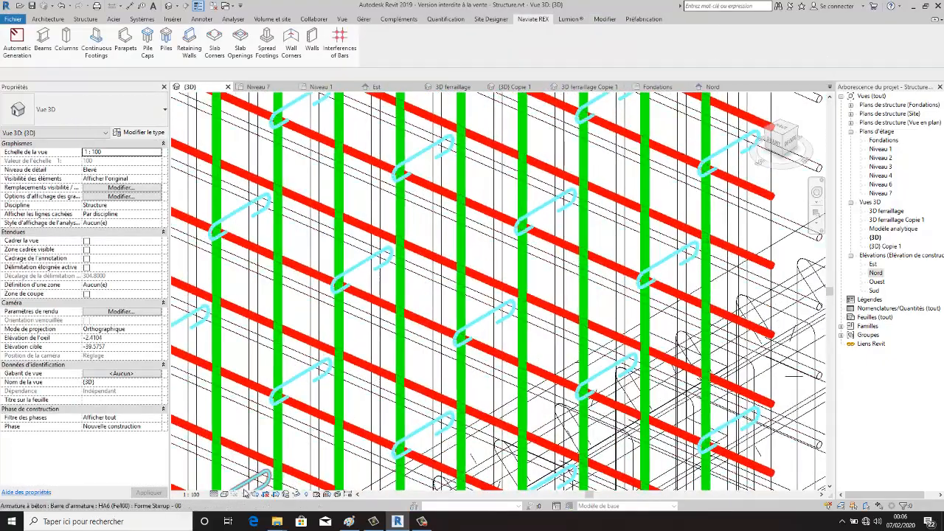
{"action": "left_click", "coordinate": [225, 495]}
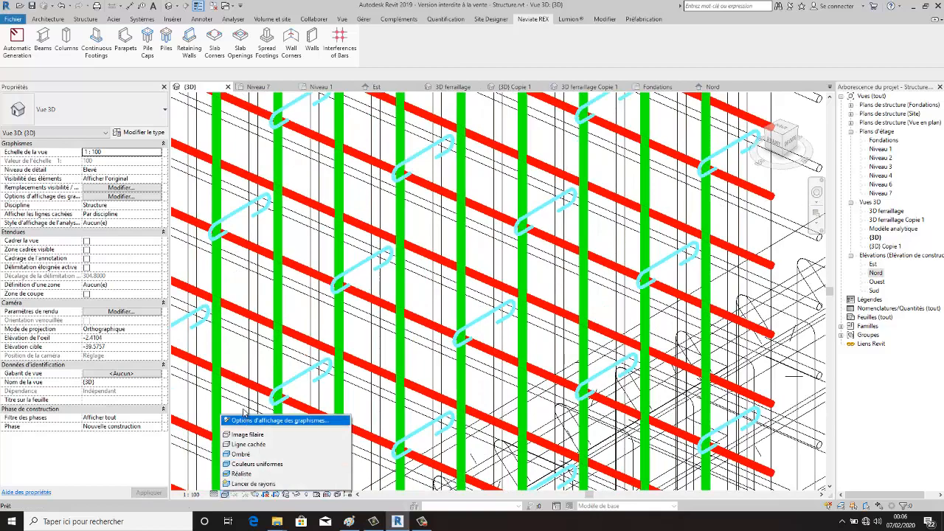
{"action": "left_click", "coordinate": [253, 465]}
Step: Examine the wall's coloured rebar up close and within the whole building from the front side
{"action": "scroll", "coordinate": [314, 351], "scroll_direction": "down", "scroll_amount": 6}
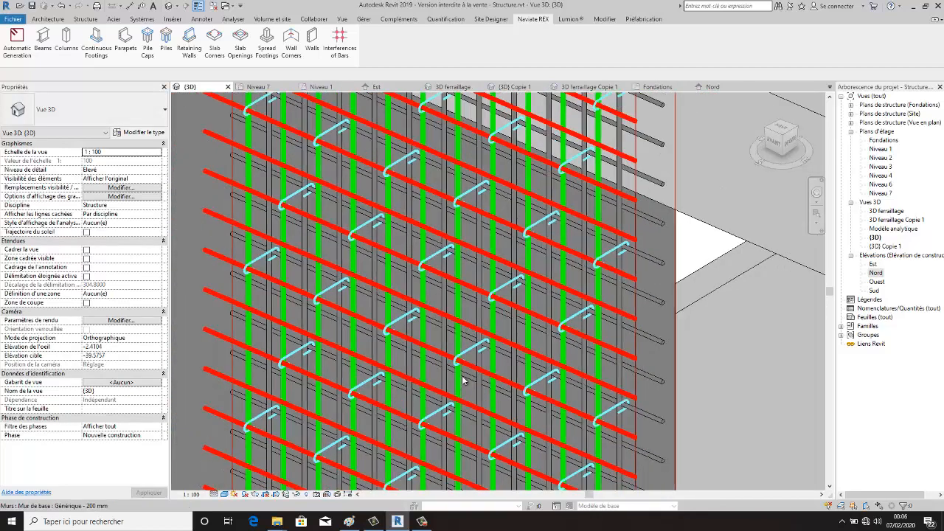
{"action": "scroll", "coordinate": [313, 351], "scroll_direction": "down", "scroll_amount": 3}
{"action": "scroll", "coordinate": [476, 465], "scroll_direction": "up", "scroll_amount": 4}
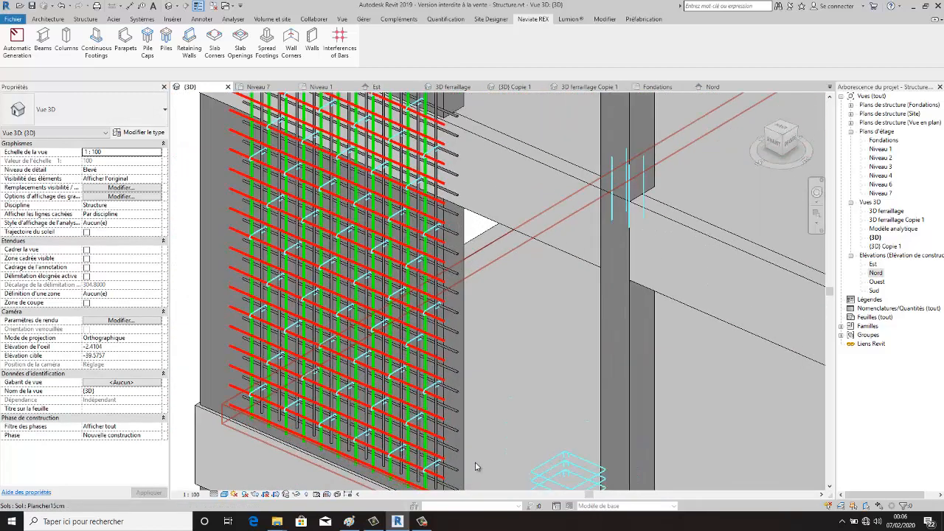
{"action": "middle_click_drag", "start_coordinate": [476, 465], "coordinate": [543, 450], "text": "shift"}
{"action": "scroll", "coordinate": [543, 450], "scroll_direction": "down", "scroll_amount": 6}
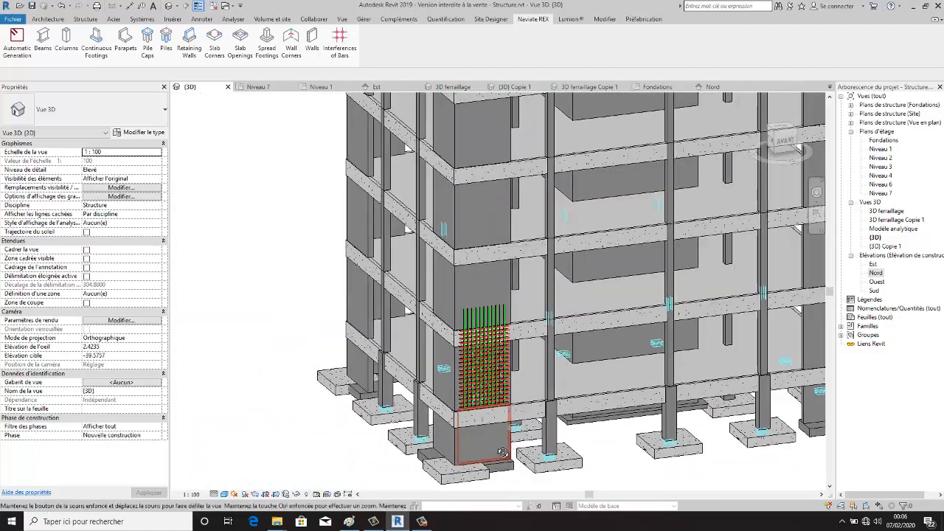
{"action": "scroll", "coordinate": [531, 465], "scroll_direction": "up", "scroll_amount": 5}
{"action": "scroll", "coordinate": [517, 443], "scroll_direction": "down", "scroll_amount": 6}
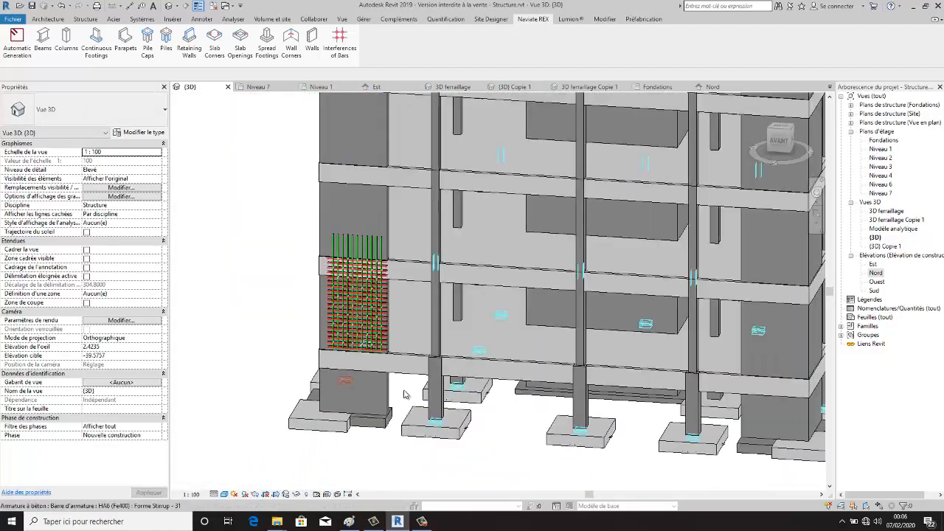
Step: Examine the whole building with its reinforced wall from all around, including the right and rear sides
{"action": "scroll", "coordinate": [506, 418], "scroll_direction": "down", "scroll_amount": 3}
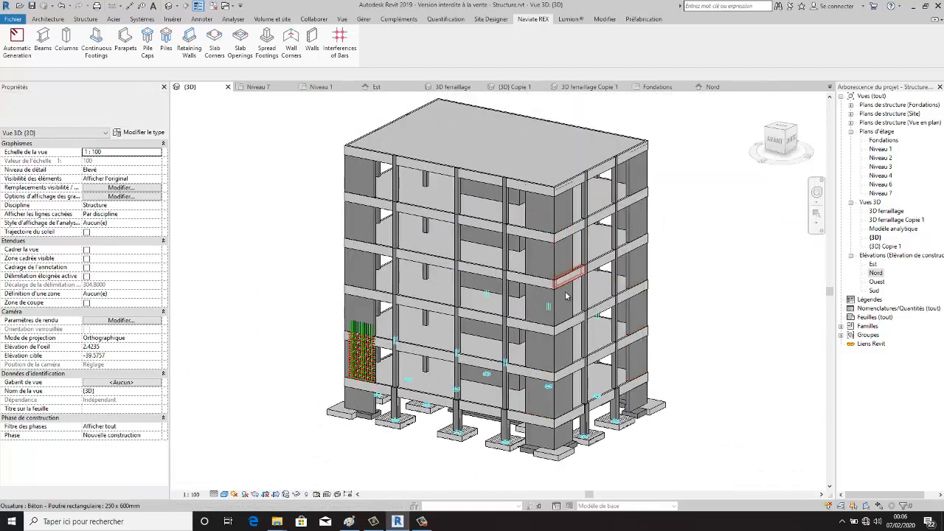
{"action": "scroll", "coordinate": [502, 347], "scroll_direction": "up", "scroll_amount": 2}
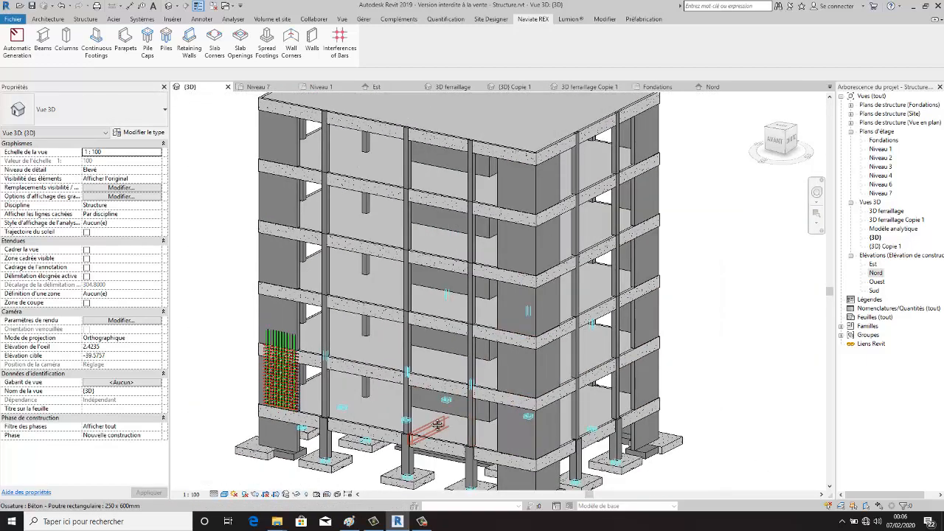
{"action": "scroll", "coordinate": [435, 421], "scroll_direction": "down", "scroll_amount": 3}
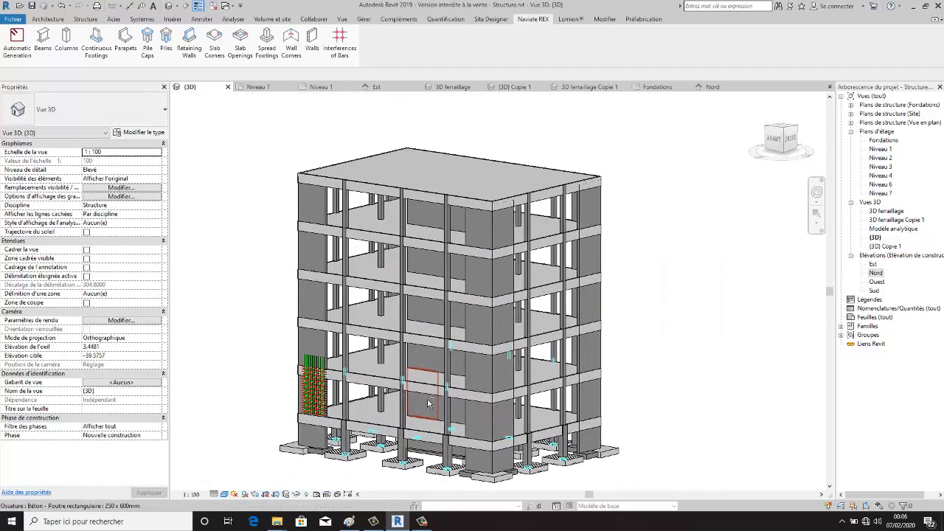
{"action": "scroll", "coordinate": [429, 403], "scroll_direction": "up", "scroll_amount": 1}
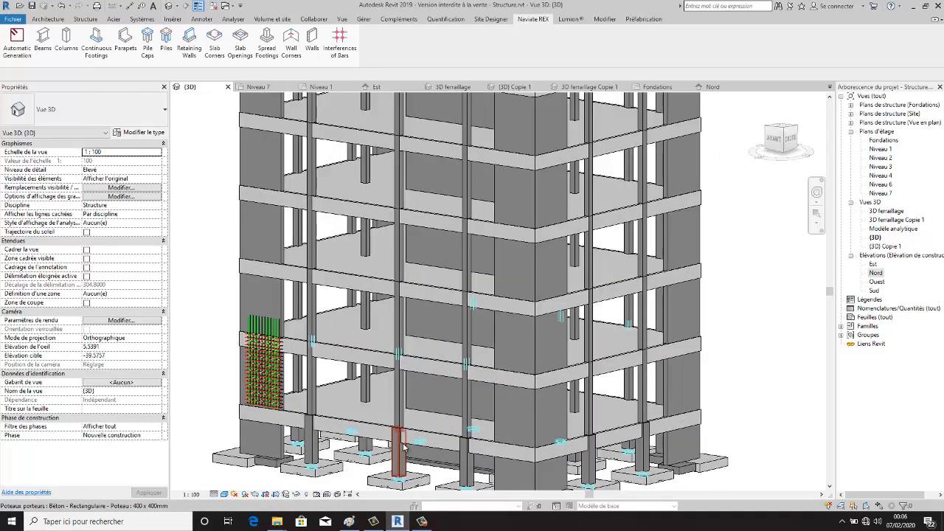
{"action": "middle_click_drag", "start_coordinate": [402, 447], "coordinate": [476, 435], "text": "shift"}
{"action": "scroll", "coordinate": [476, 435], "scroll_direction": "up", "scroll_amount": 2}
{"action": "scroll", "coordinate": [534, 442], "scroll_direction": "down", "scroll_amount": 4}
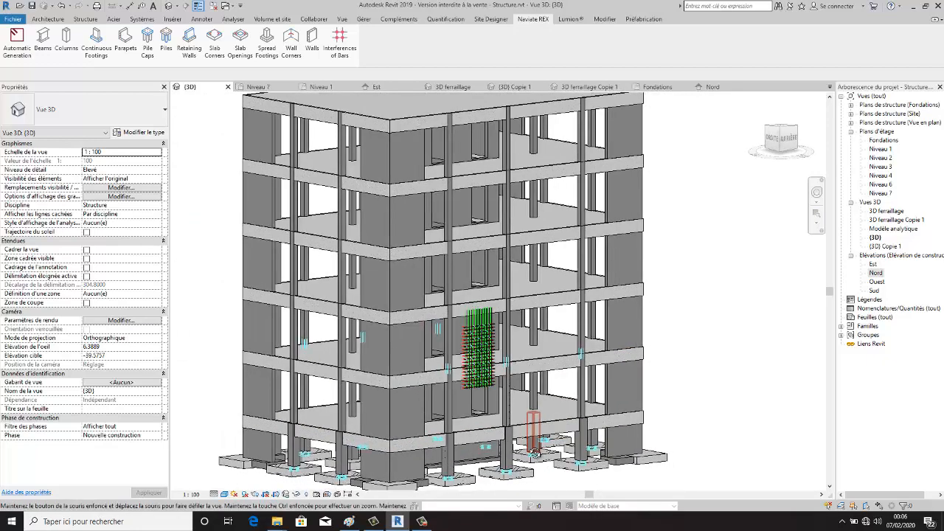
{"action": "middle_click_drag", "start_coordinate": [546, 455], "coordinate": [497, 437], "text": "shift"}
{"action": "scroll", "coordinate": [497, 436], "scroll_direction": "up", "scroll_amount": 2}
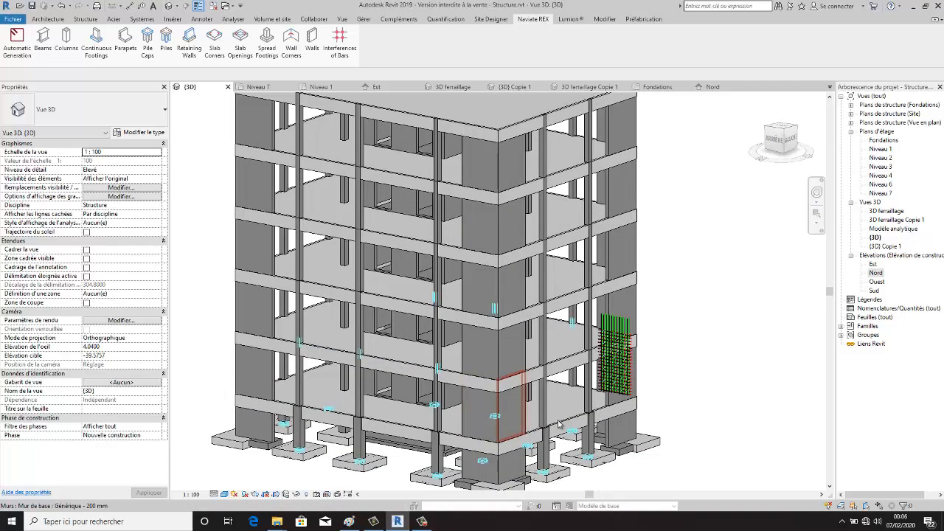